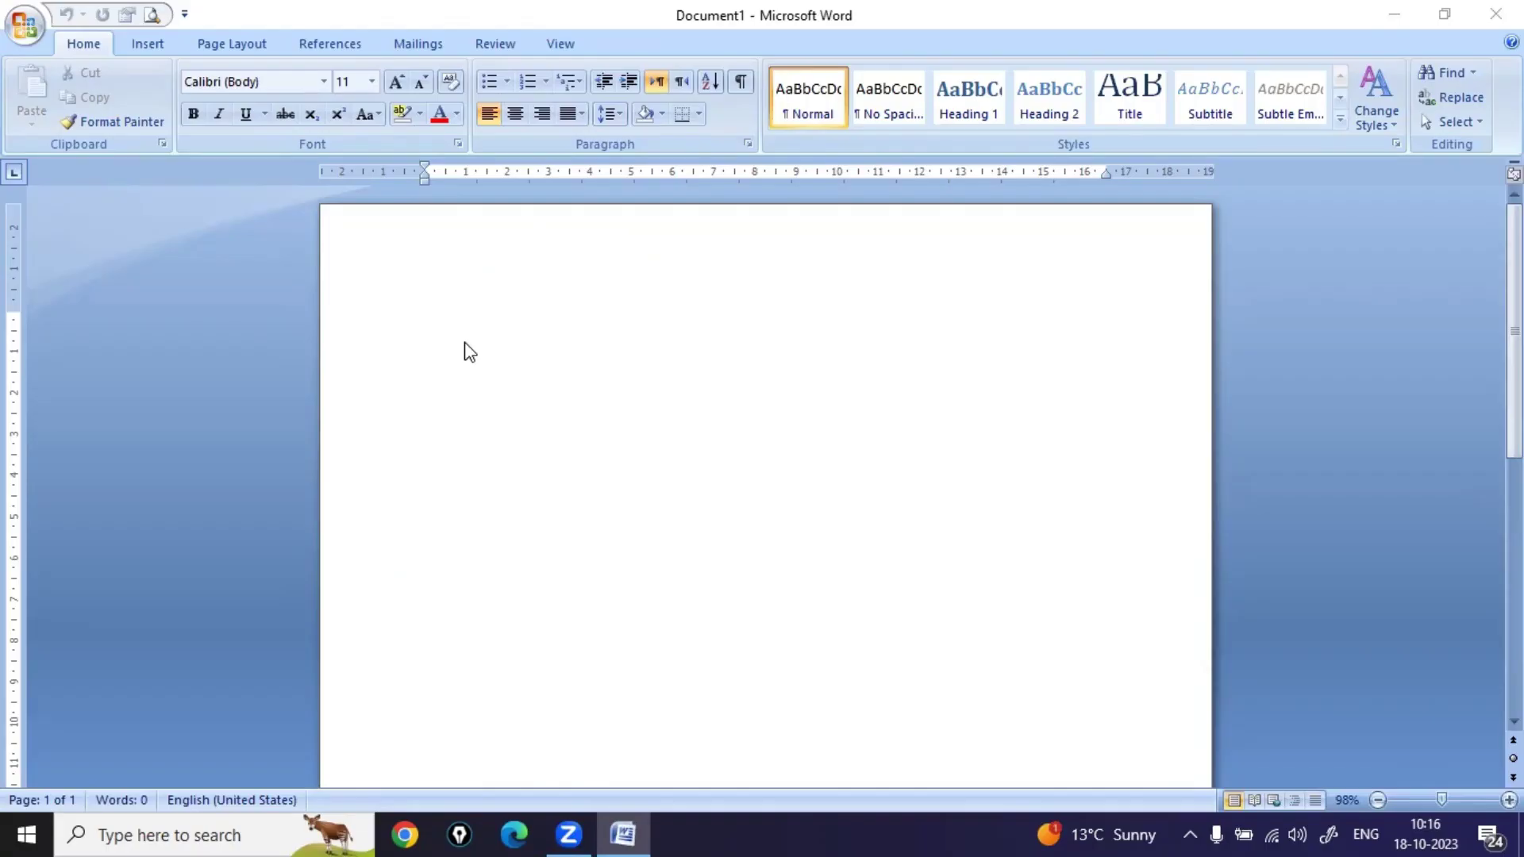
- Change the blank document's paper size to A4 in the print preview and close the preview
click(16, 29)
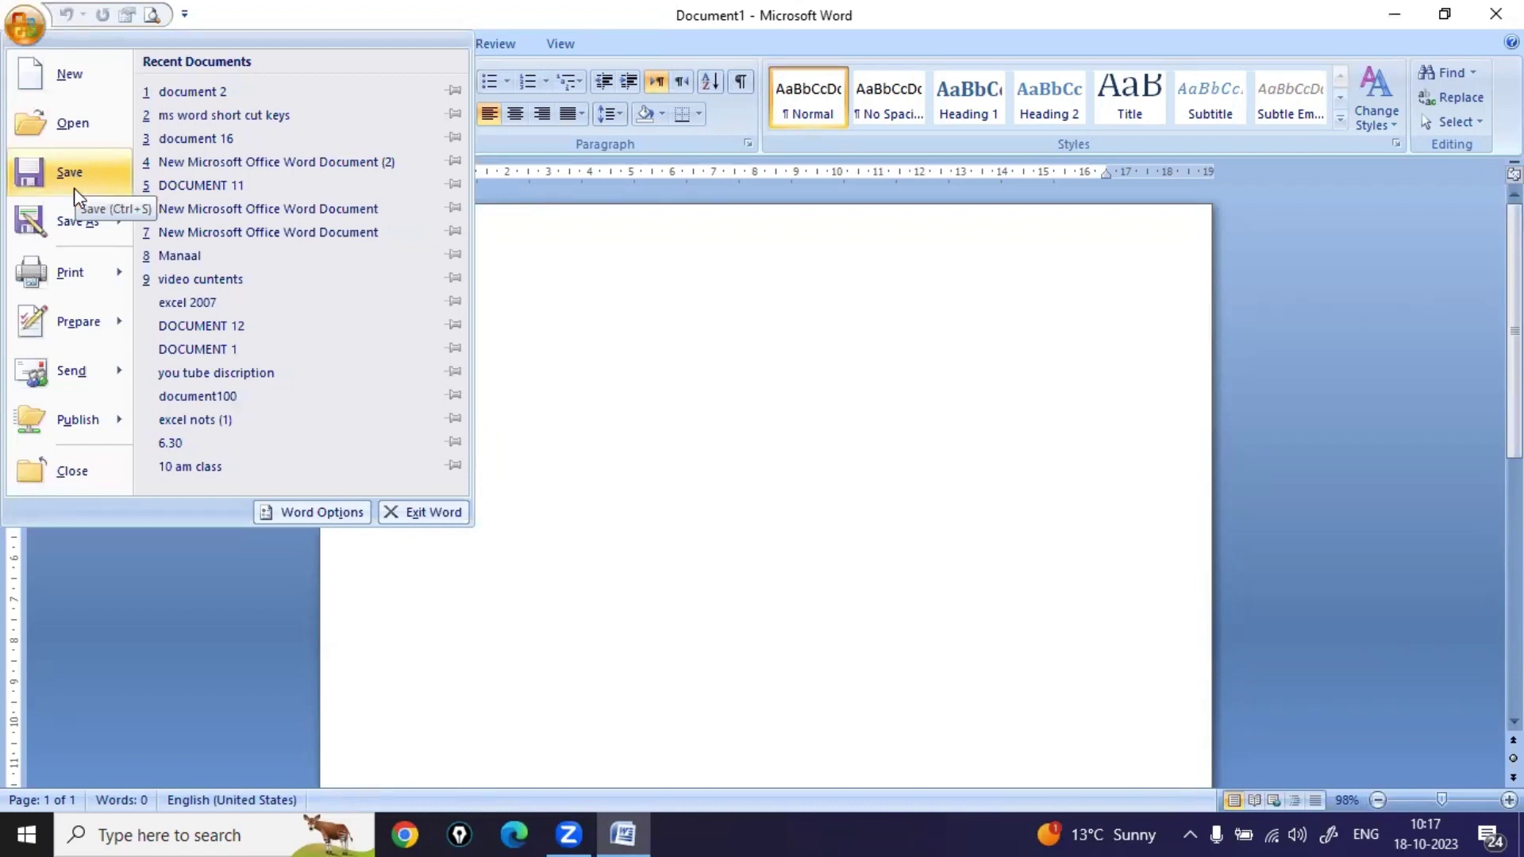
mouse_move(79, 221)
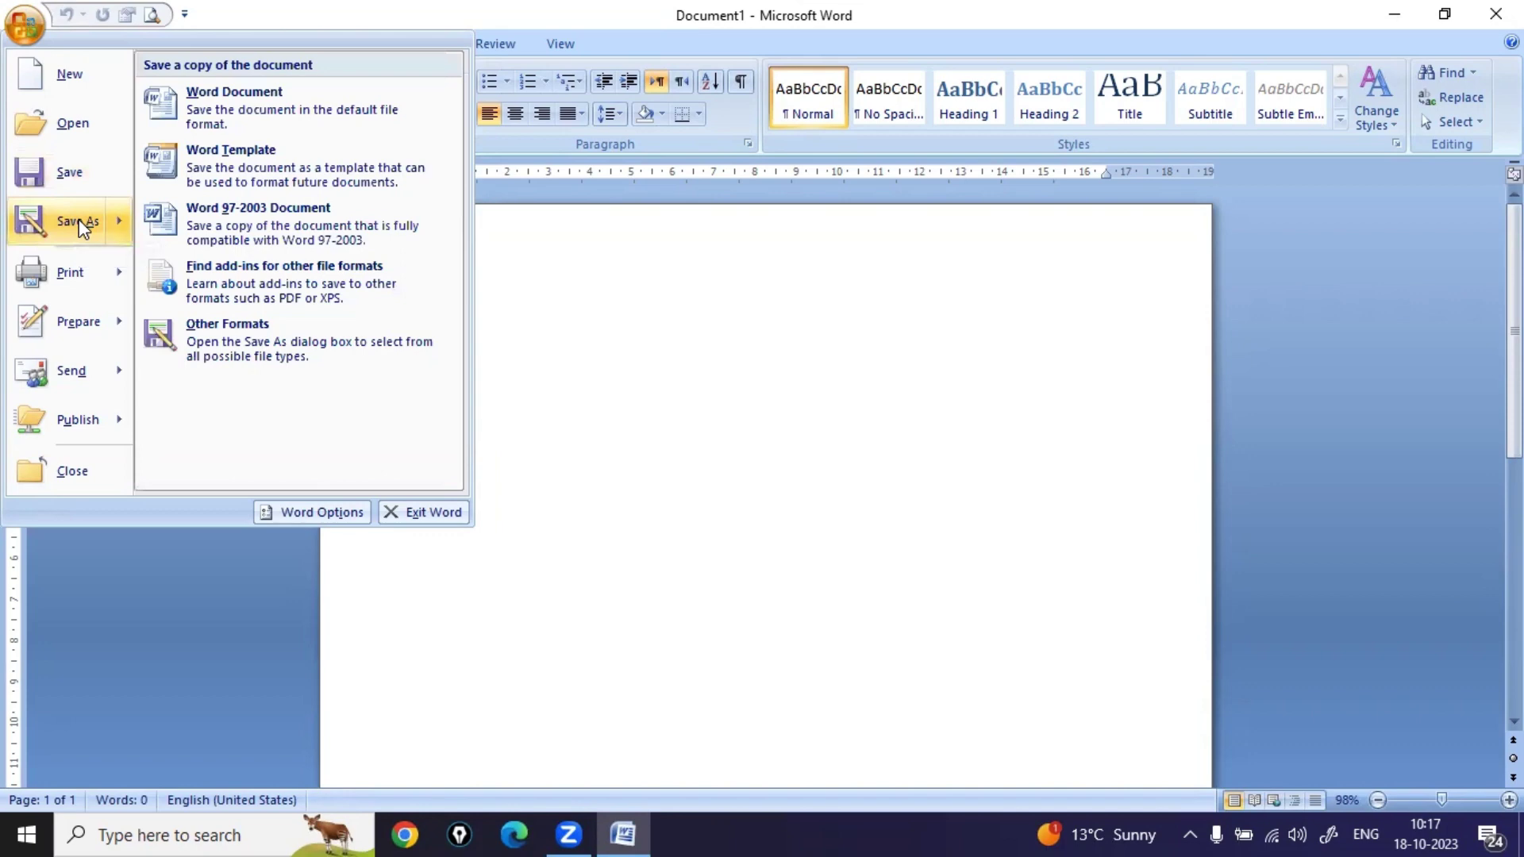
mouse_move(92, 270)
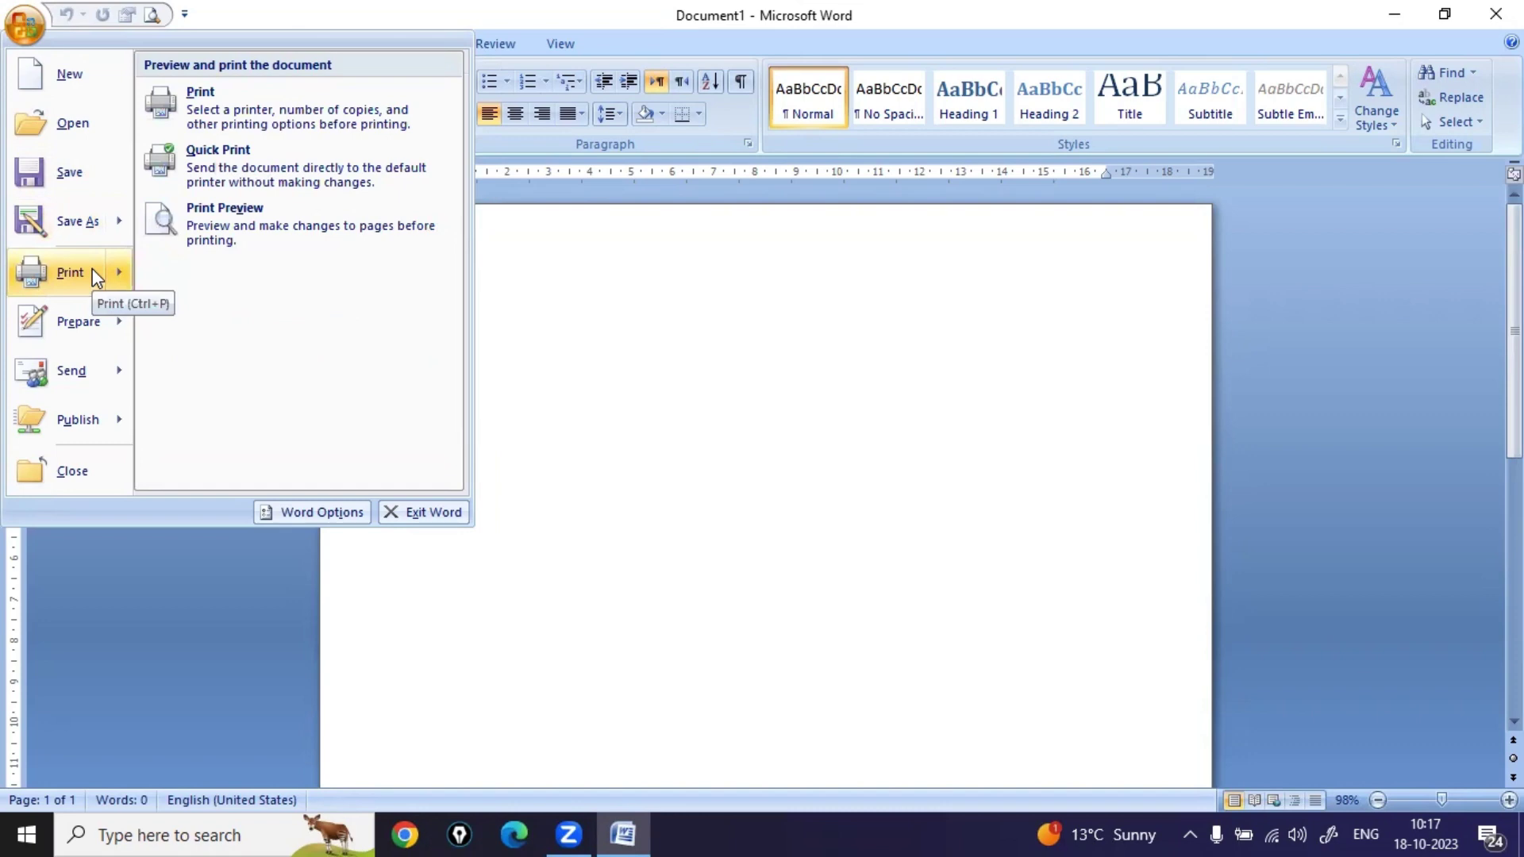
click(211, 227)
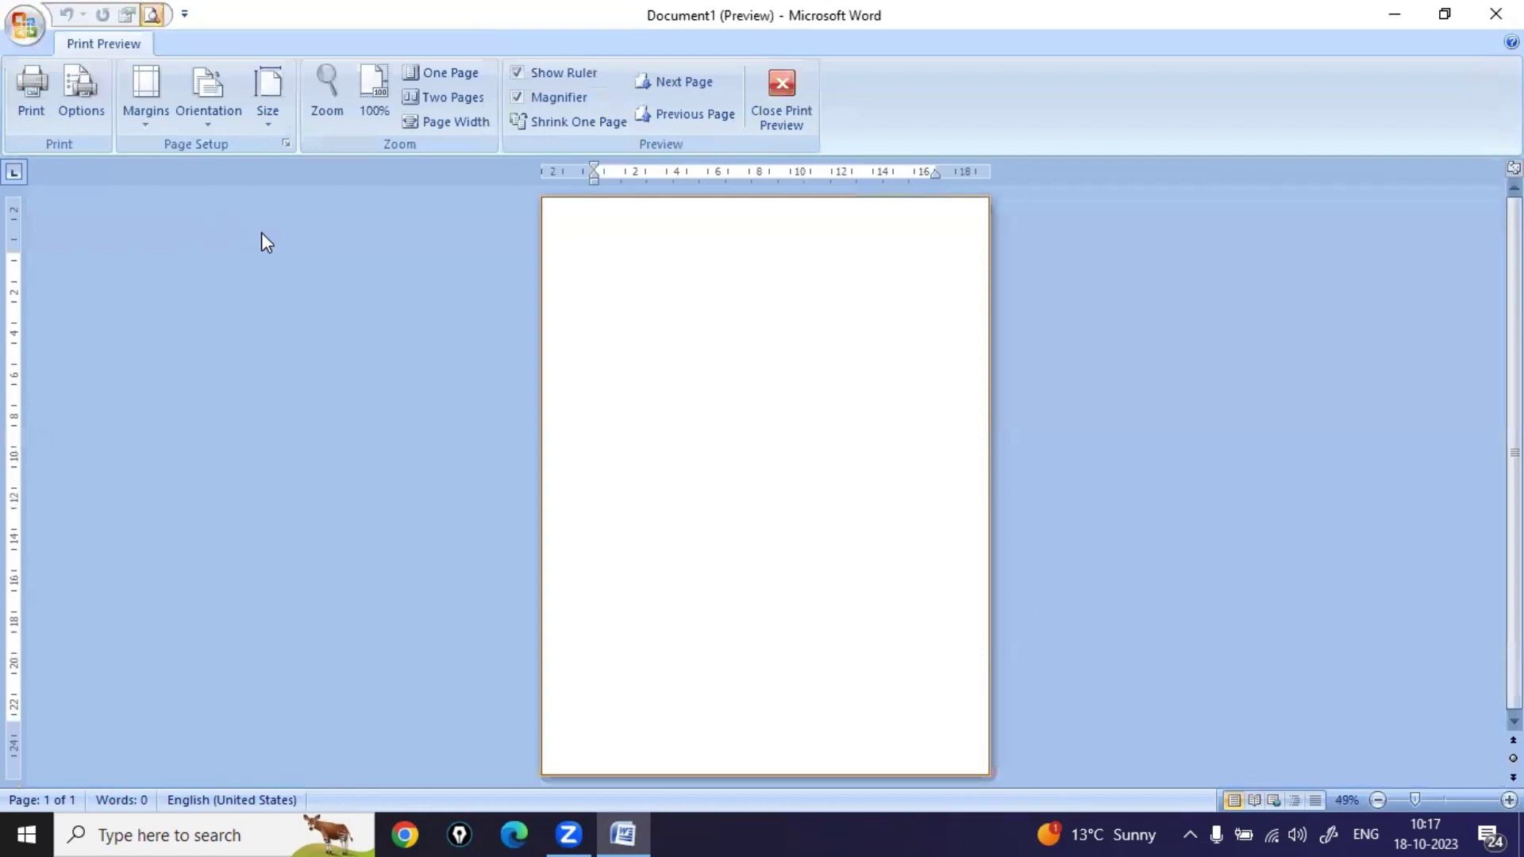
click(155, 132)
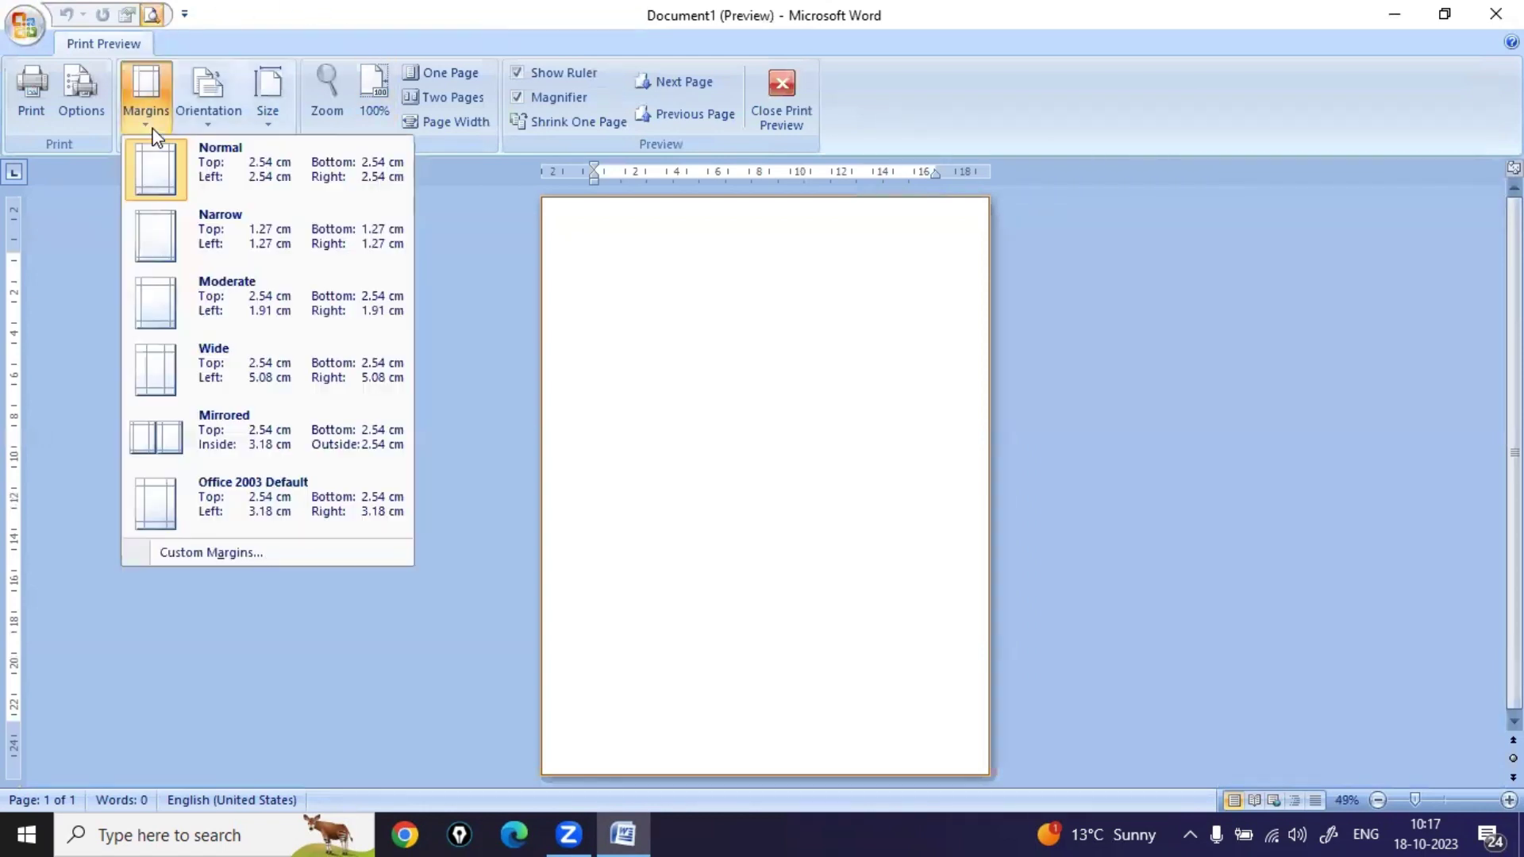
click(217, 111)
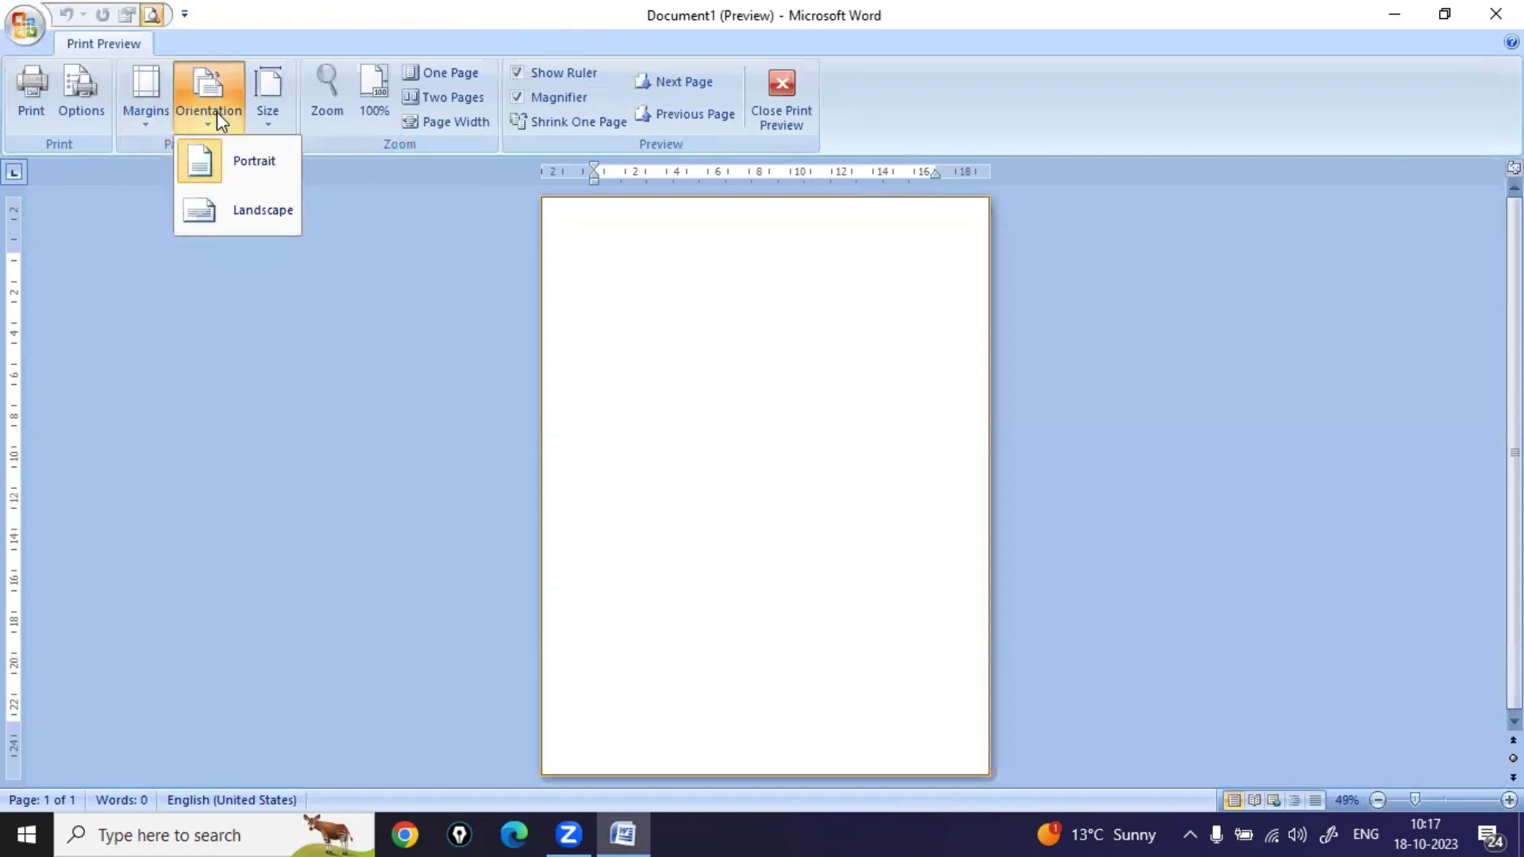
click(268, 119)
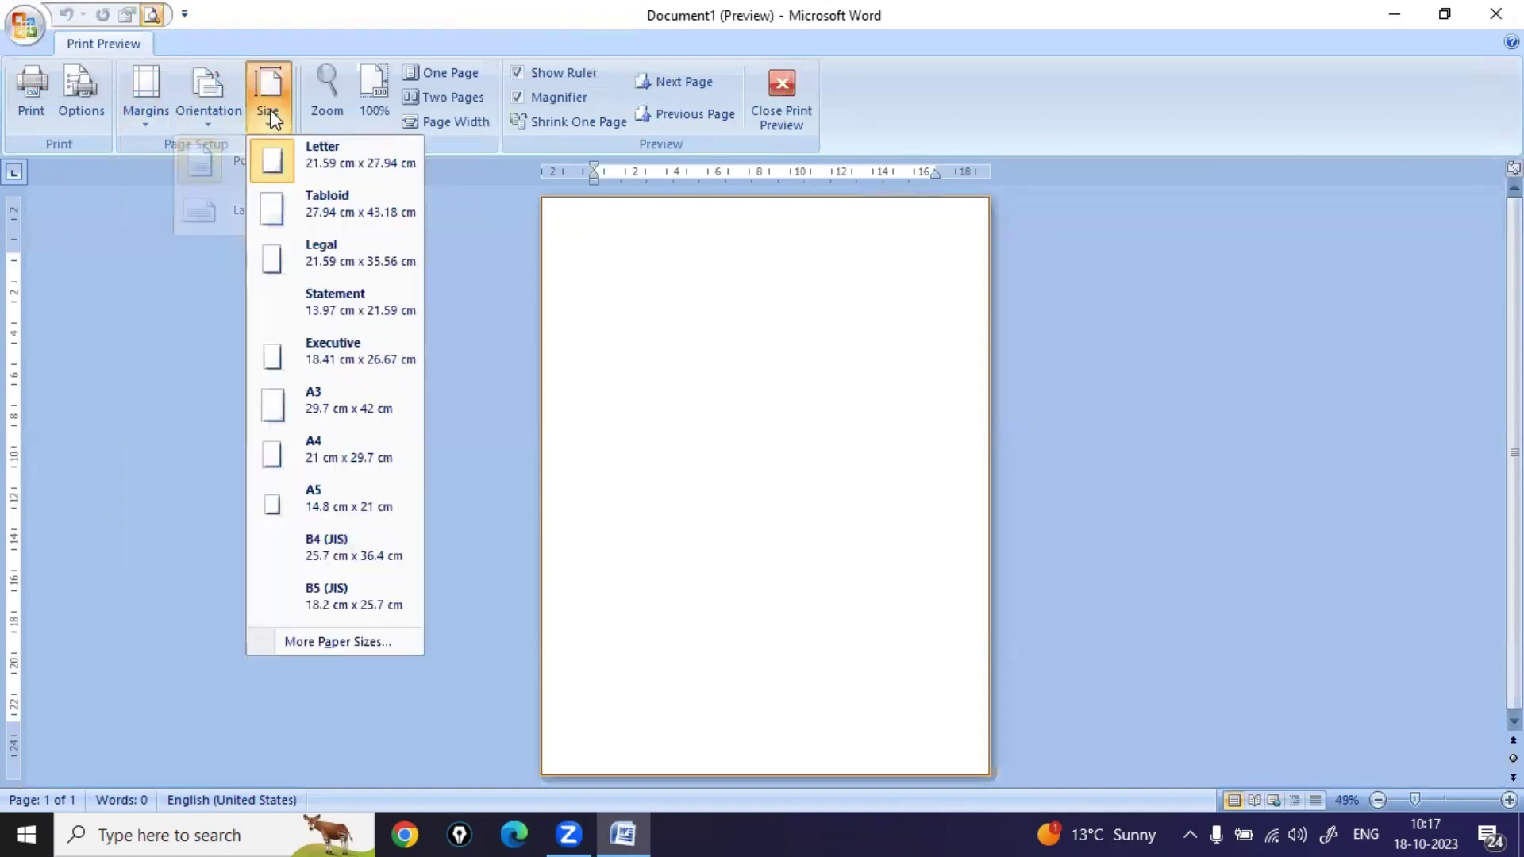
click(346, 467)
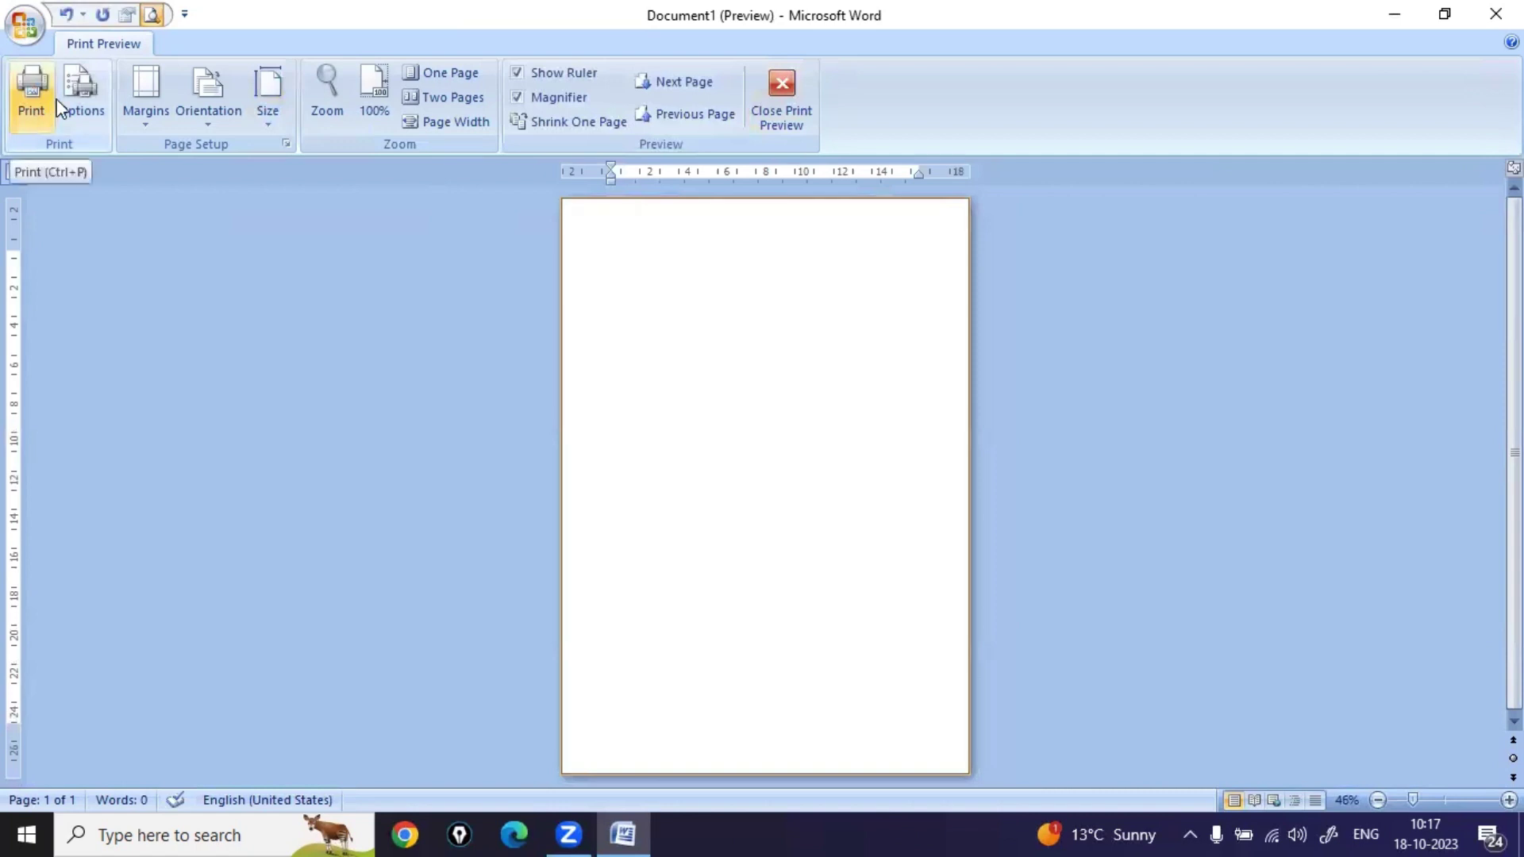
click(794, 84)
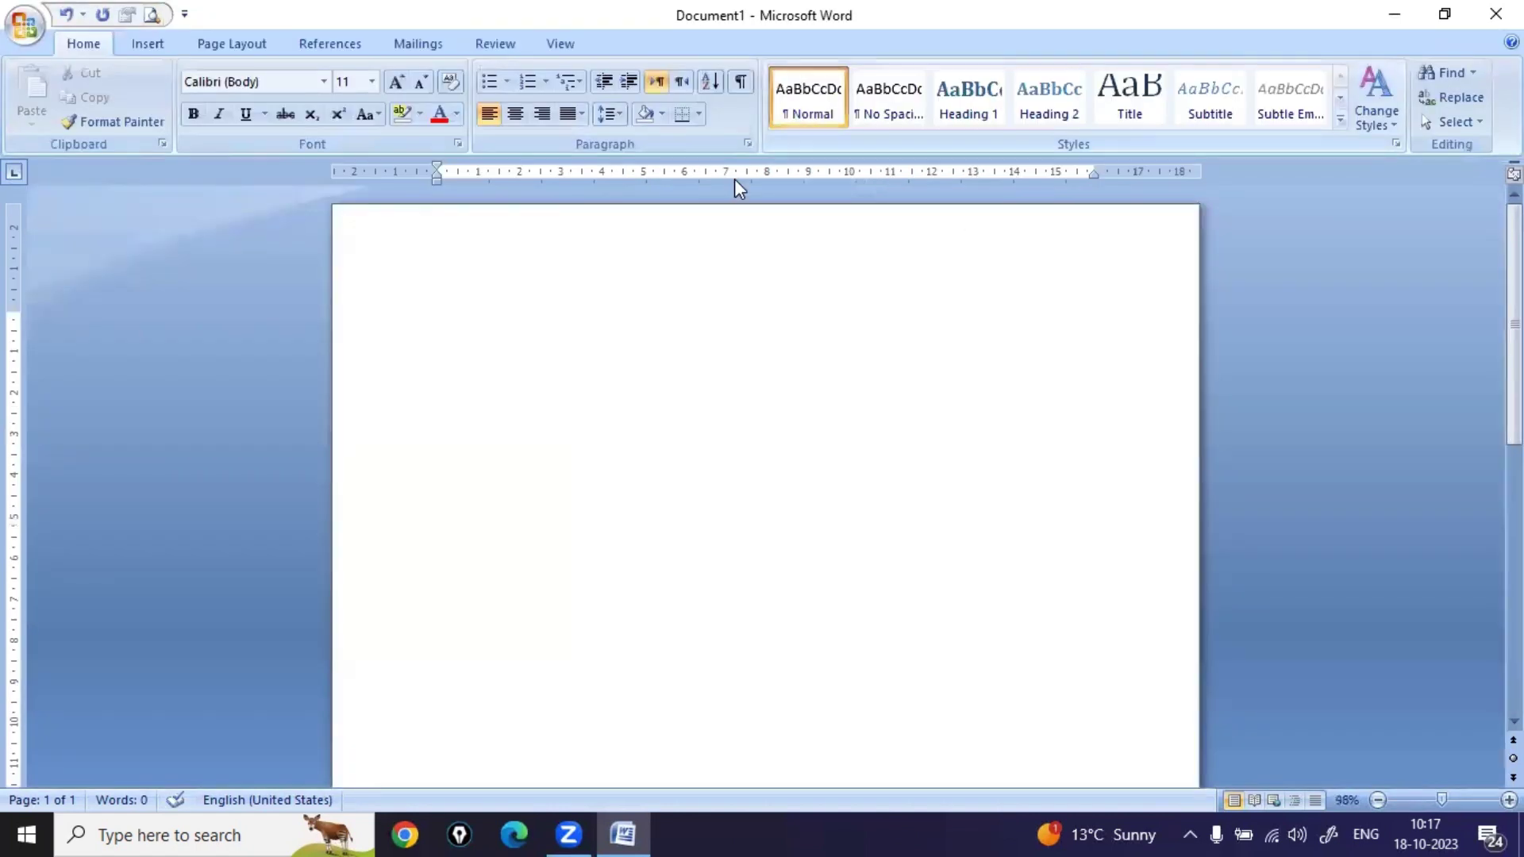
- Examine the options for preparing, sending and publishing the document
click(36, 23)
mouse_move(109, 325)
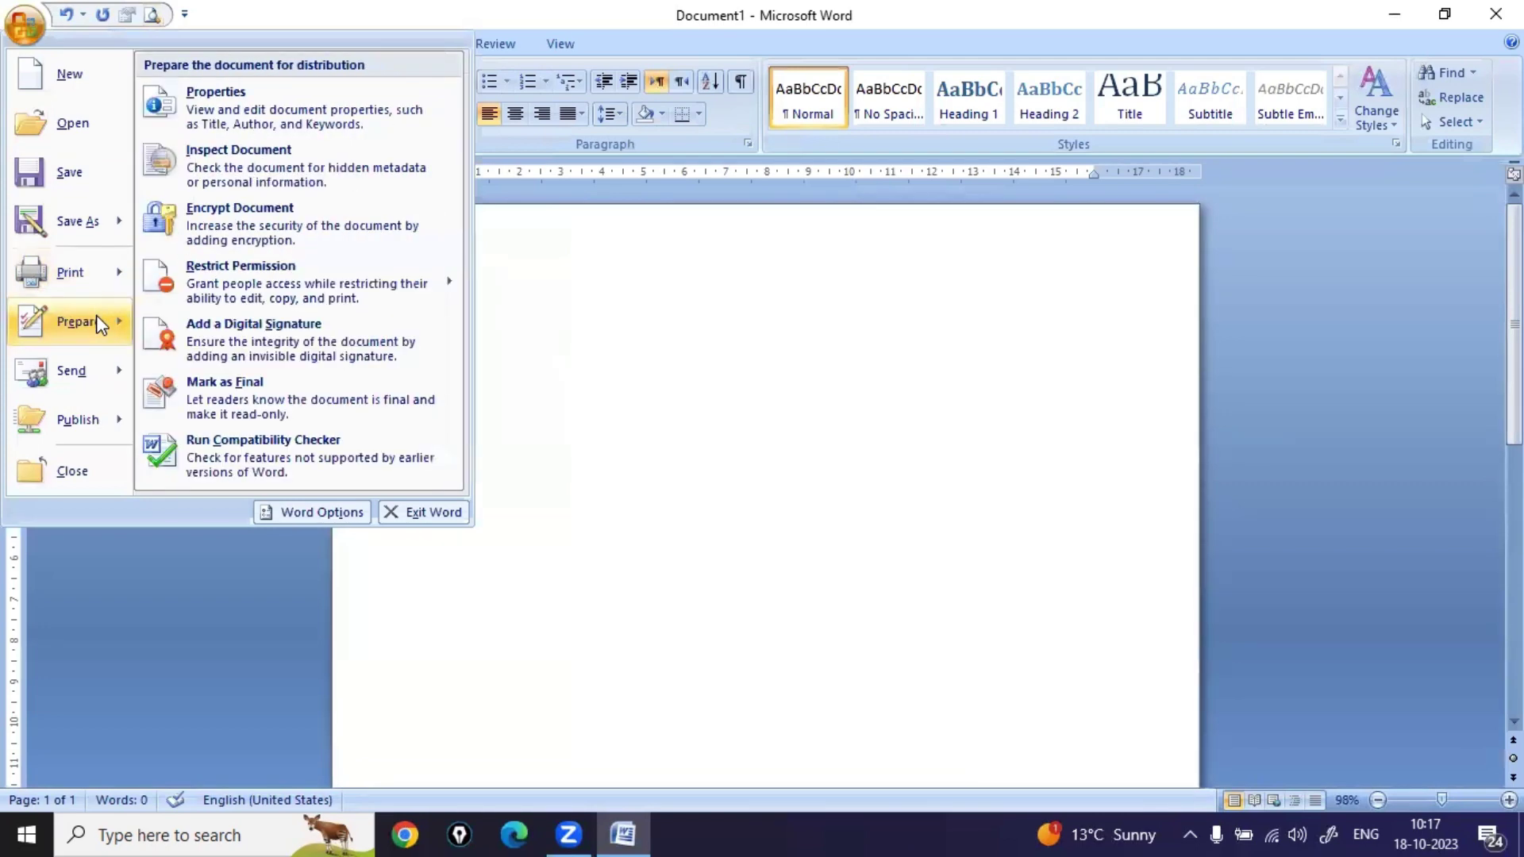
mouse_move(101, 385)
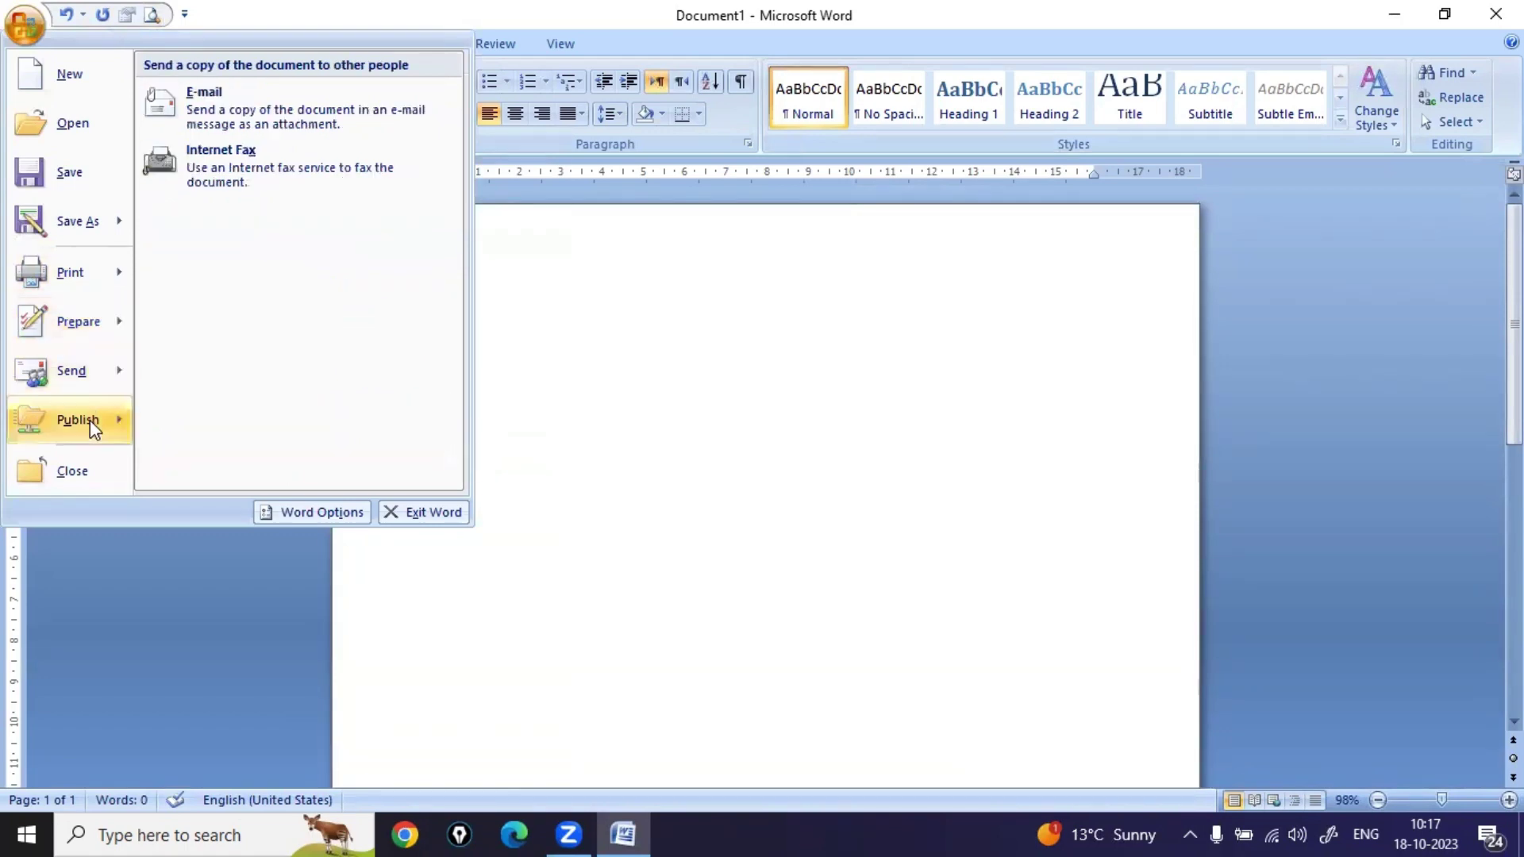
mouse_move(80, 428)
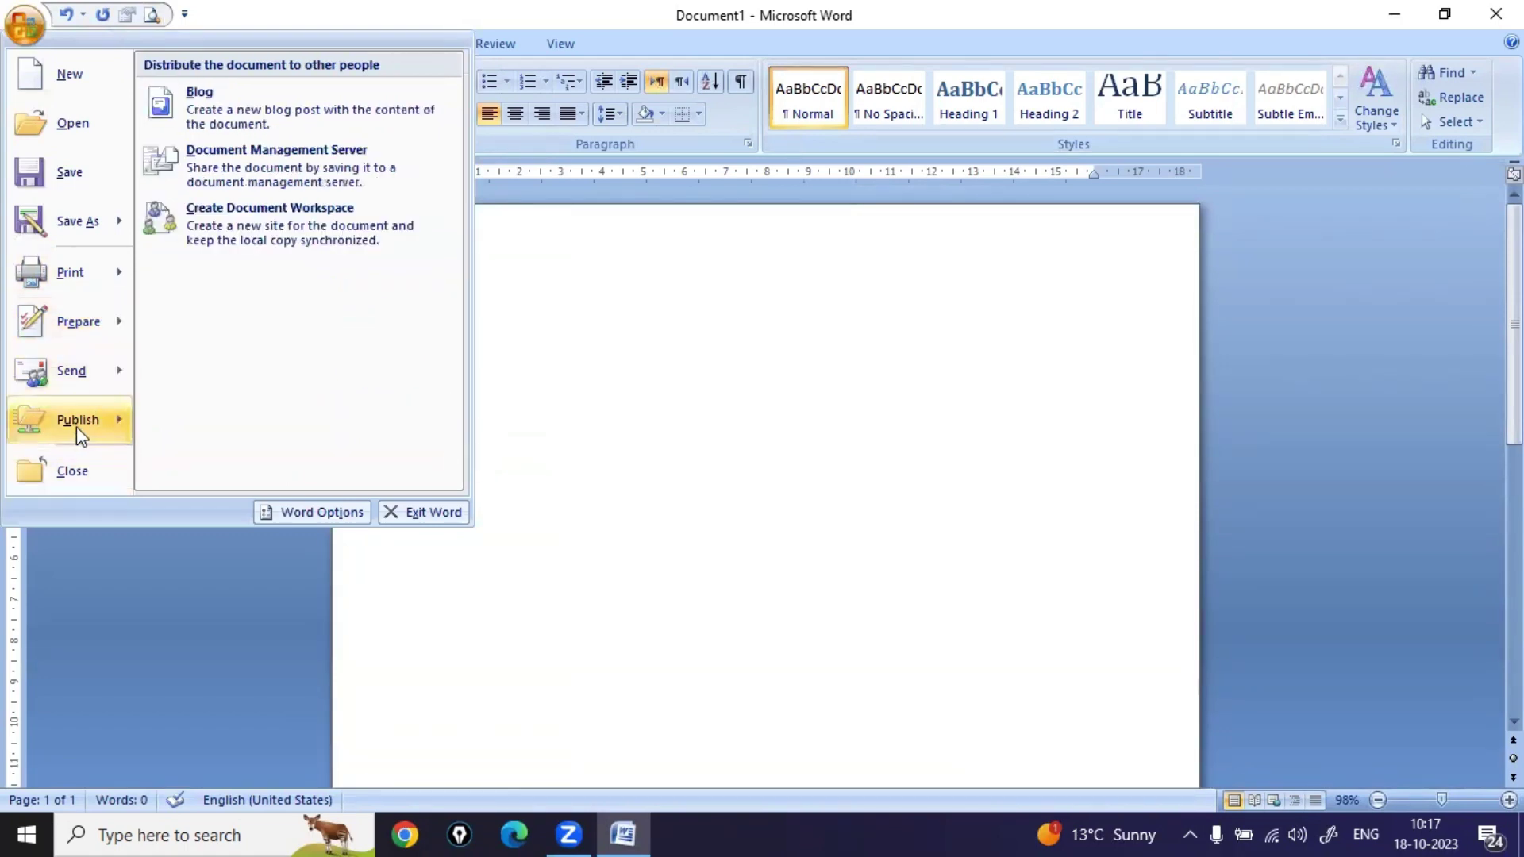
click(554, 268)
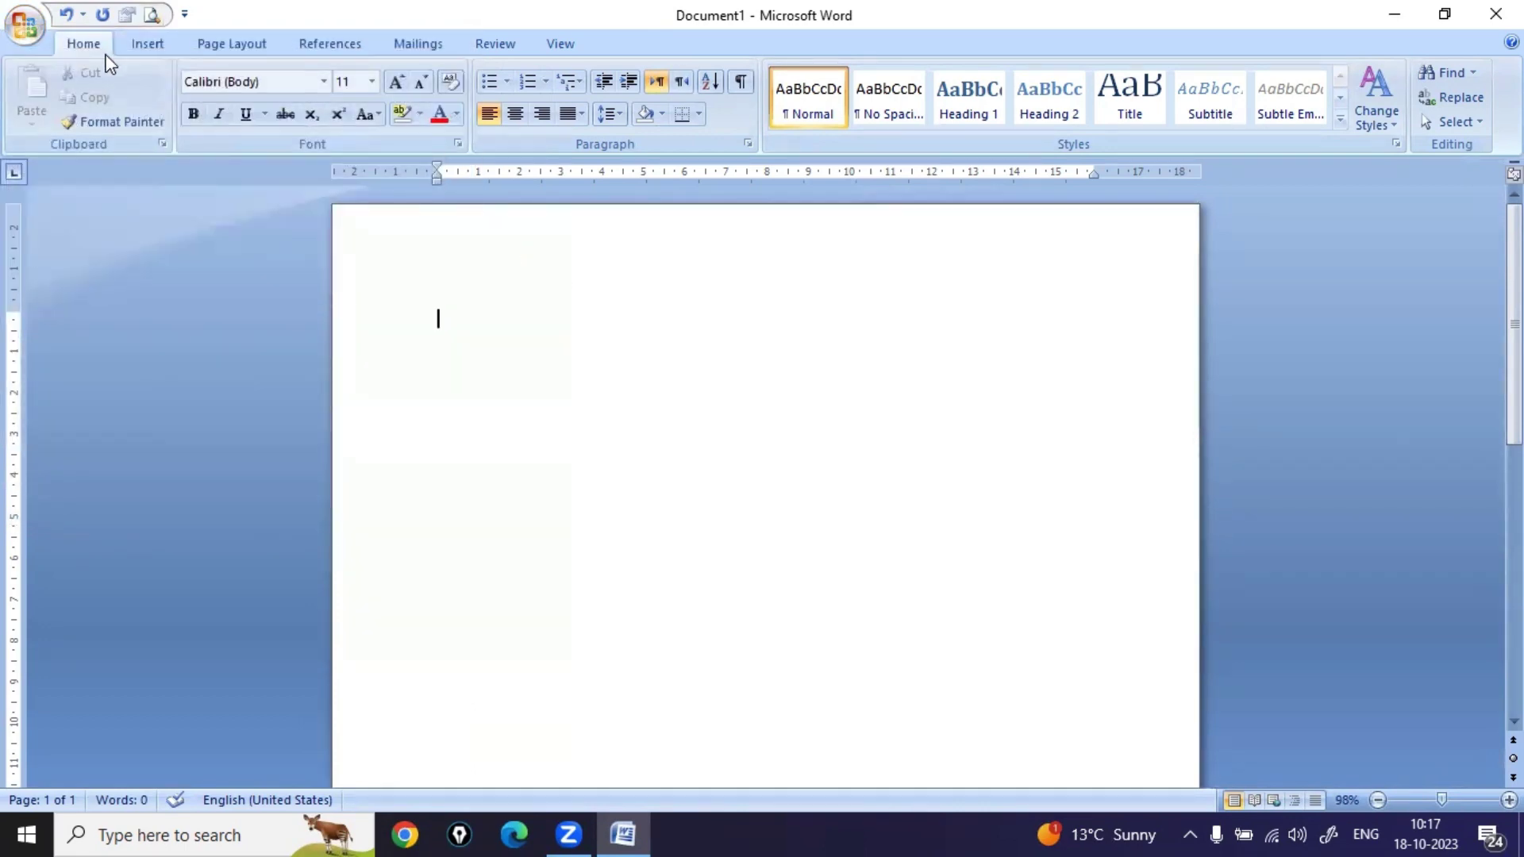
- Look through the list of available fonts and close it without choosing one
click(98, 117)
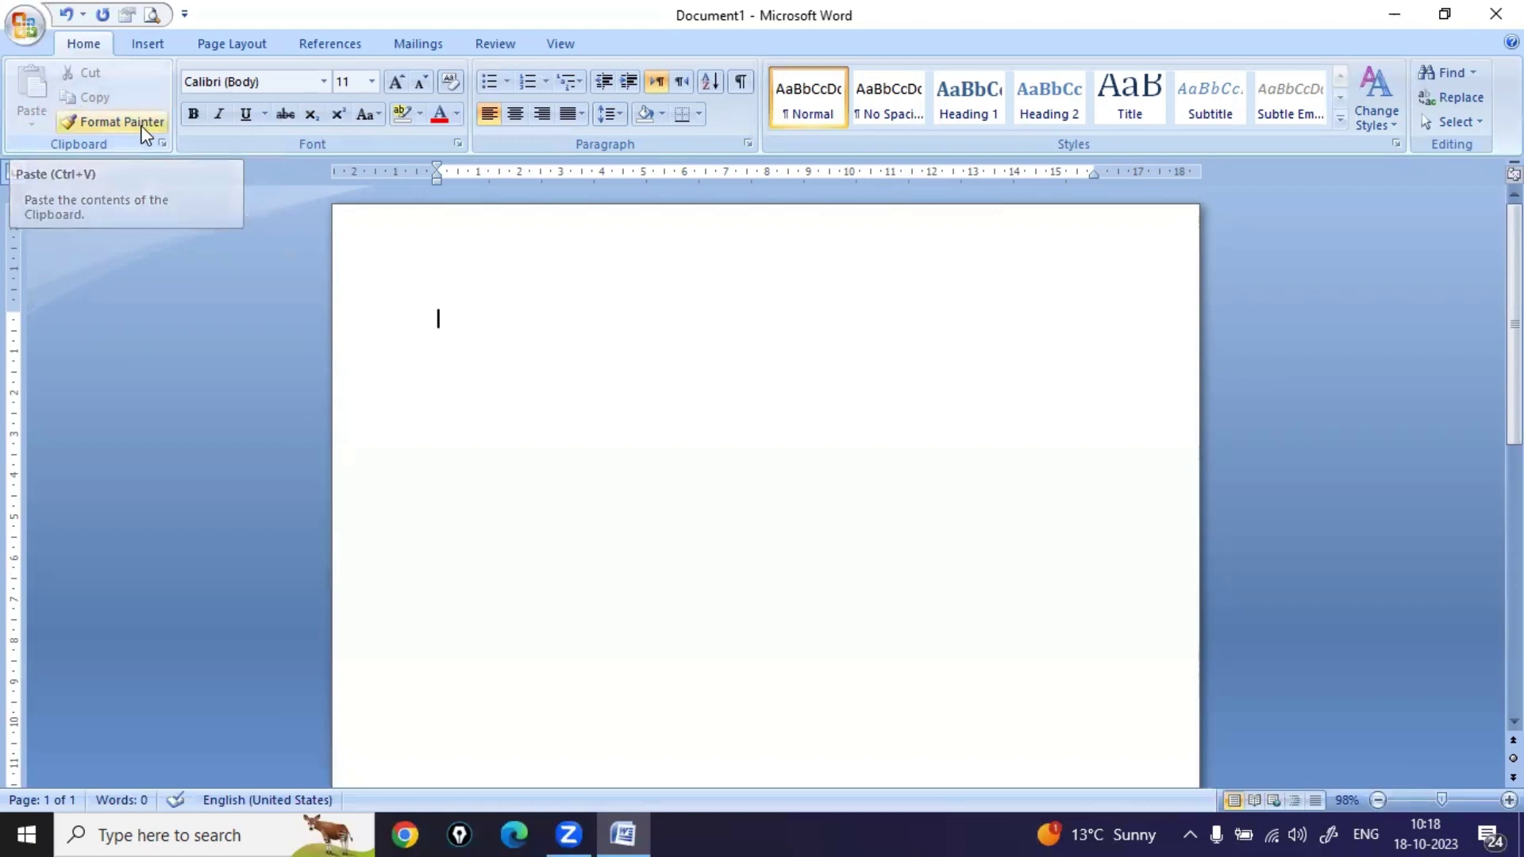
click(326, 82)
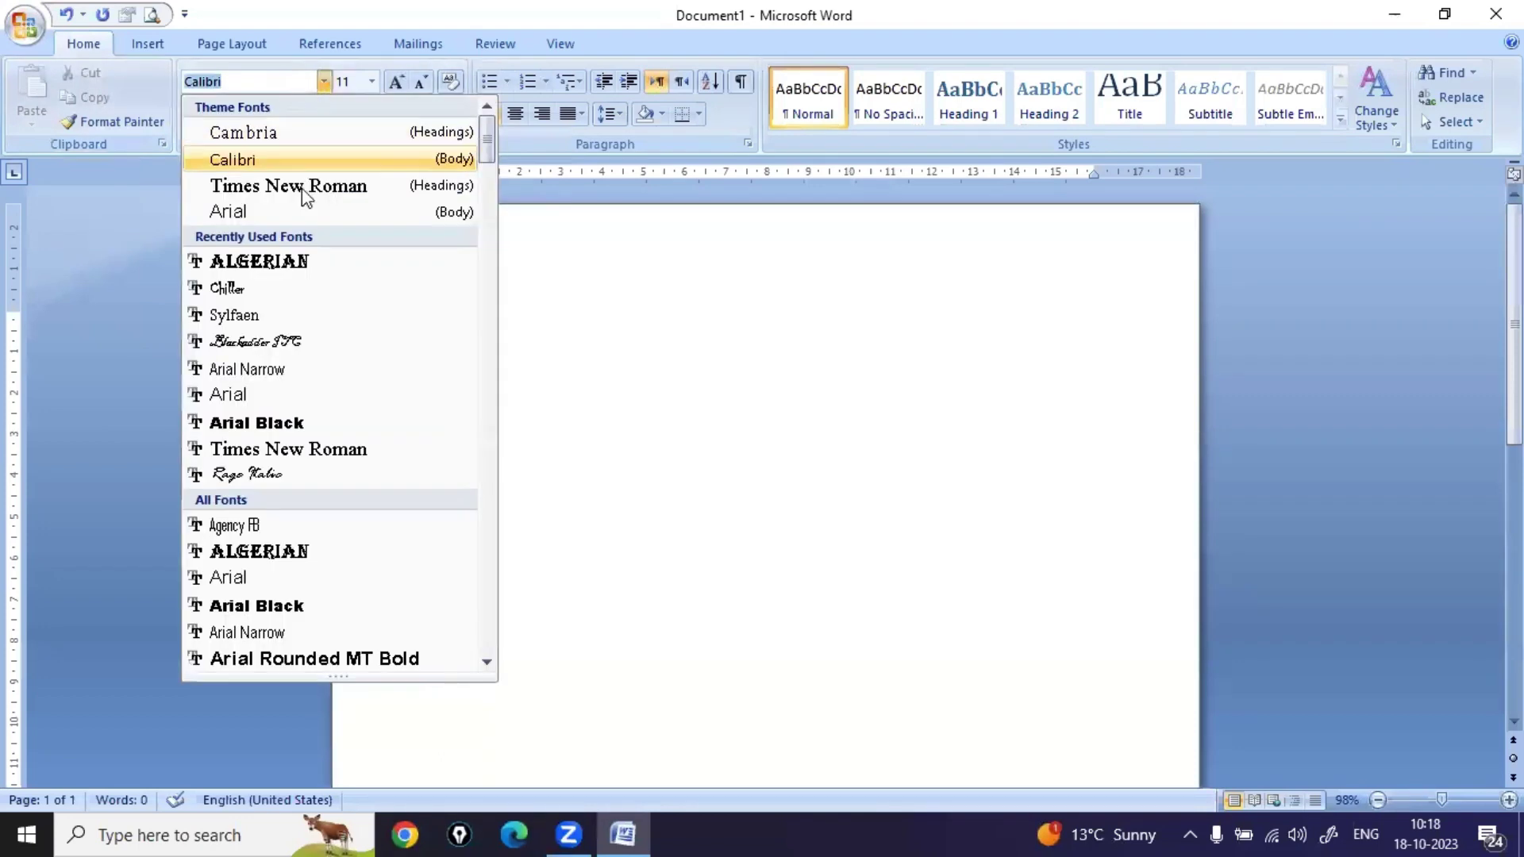
scroll(288, 258, down, 20)
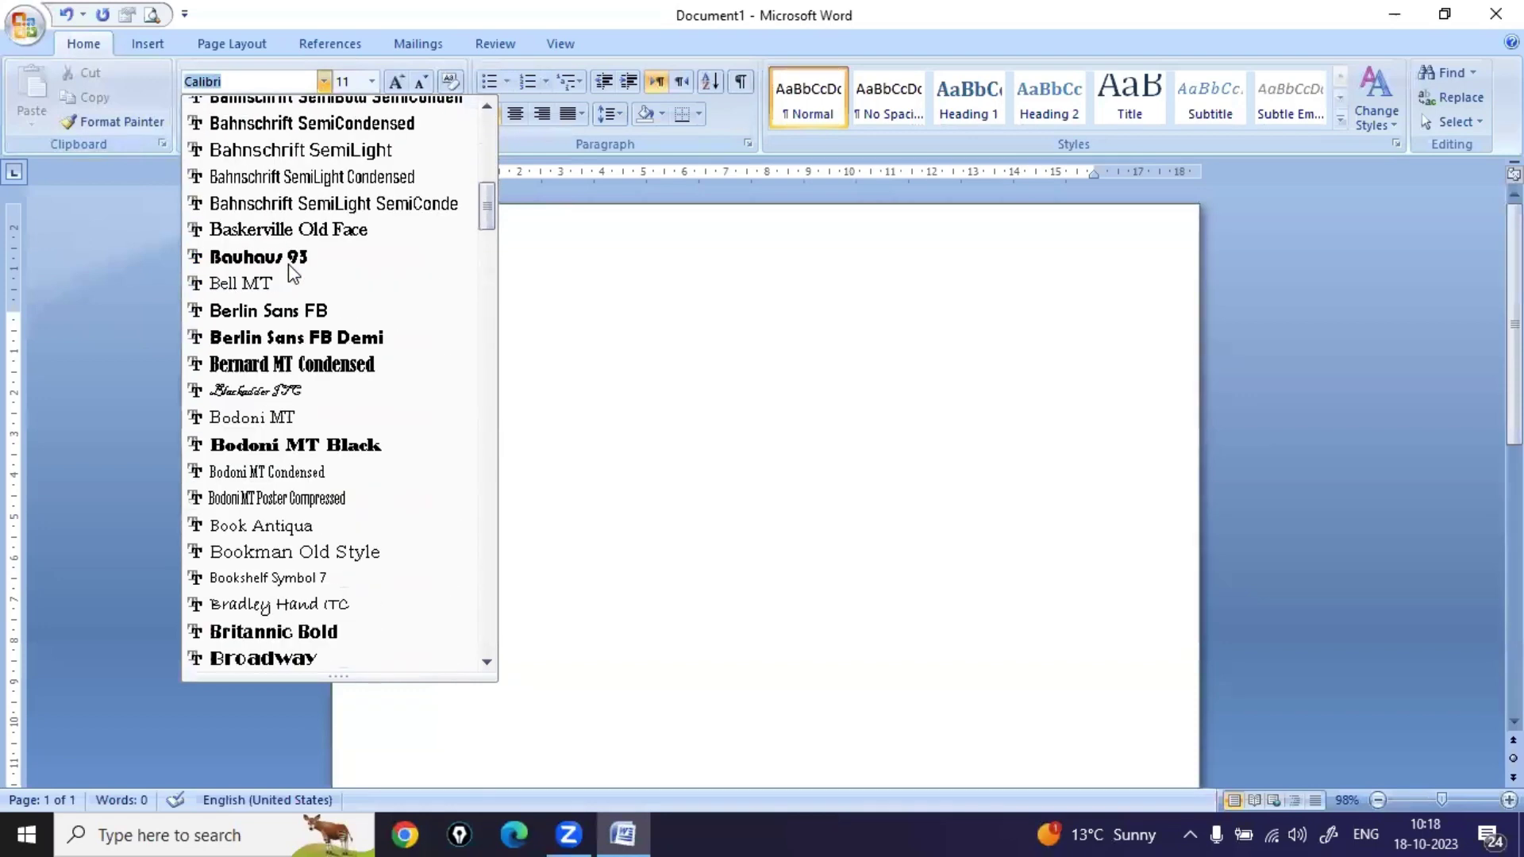
scroll(289, 264, down, 12)
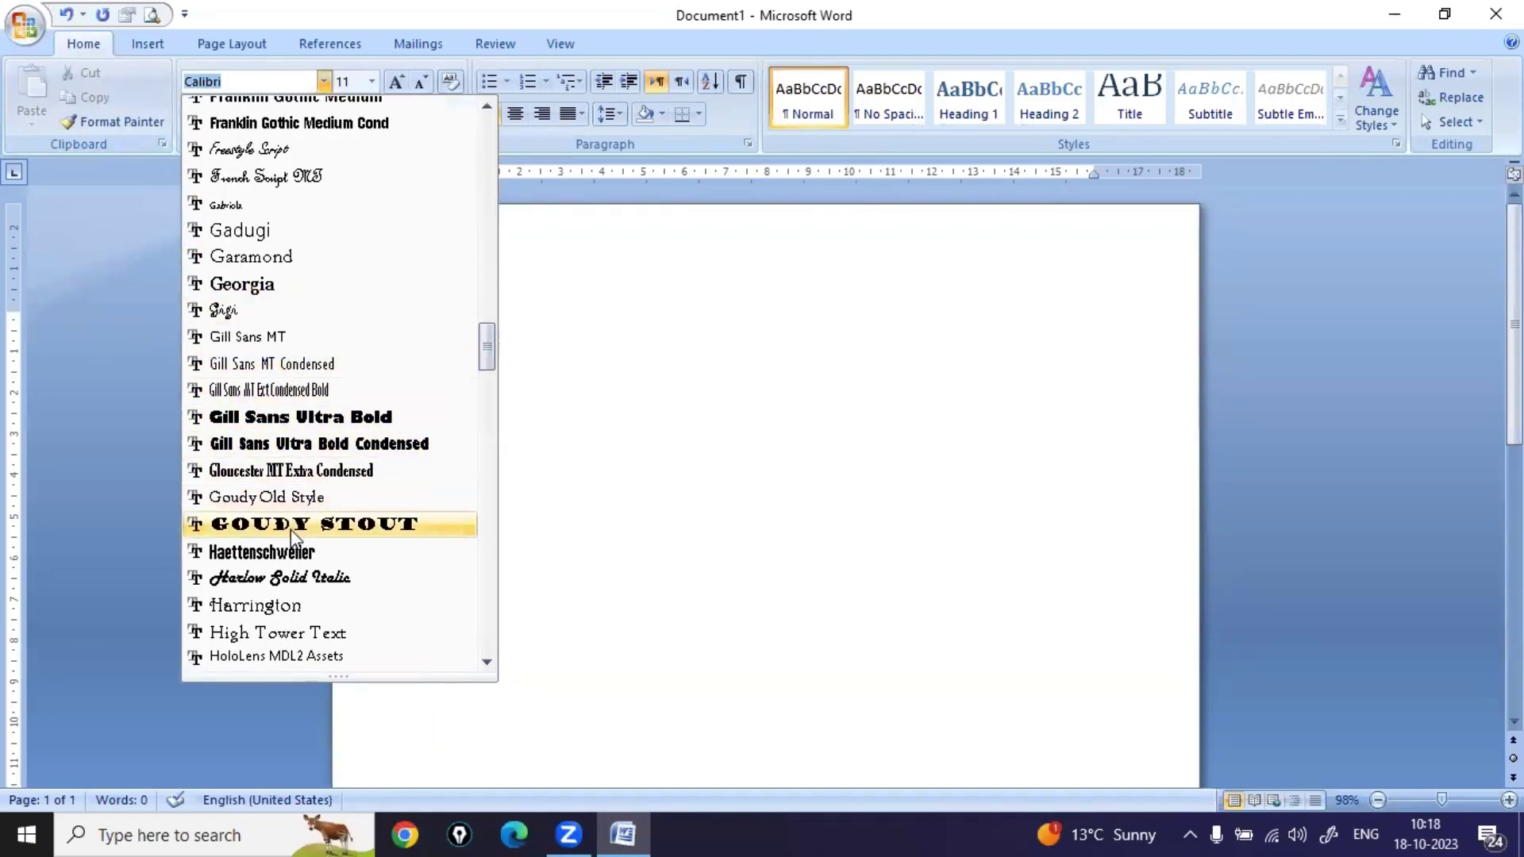
scroll(293, 286, up, 17)
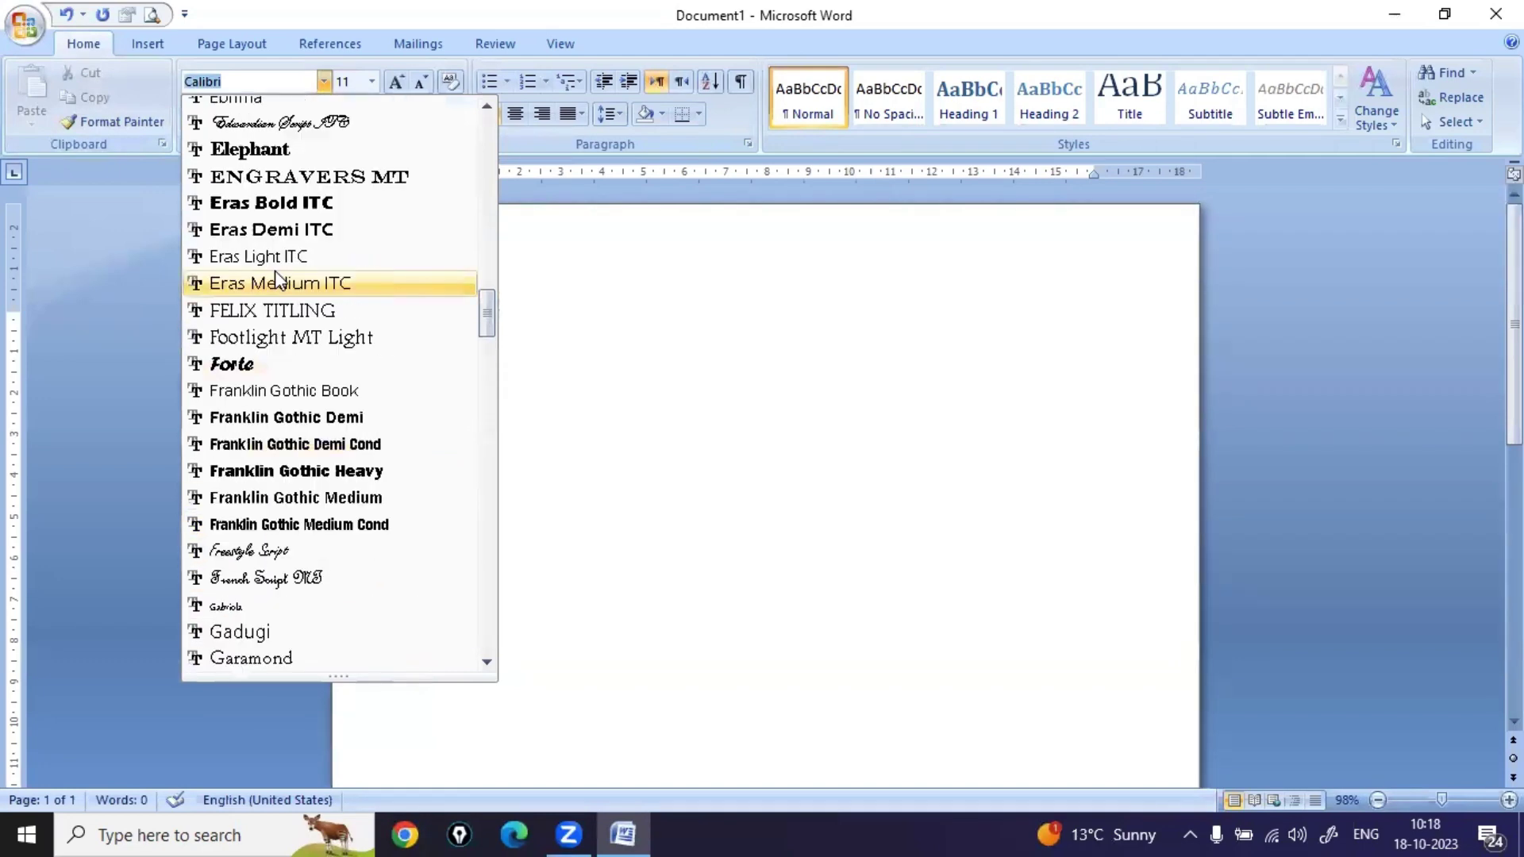
scroll(277, 278, up, 12)
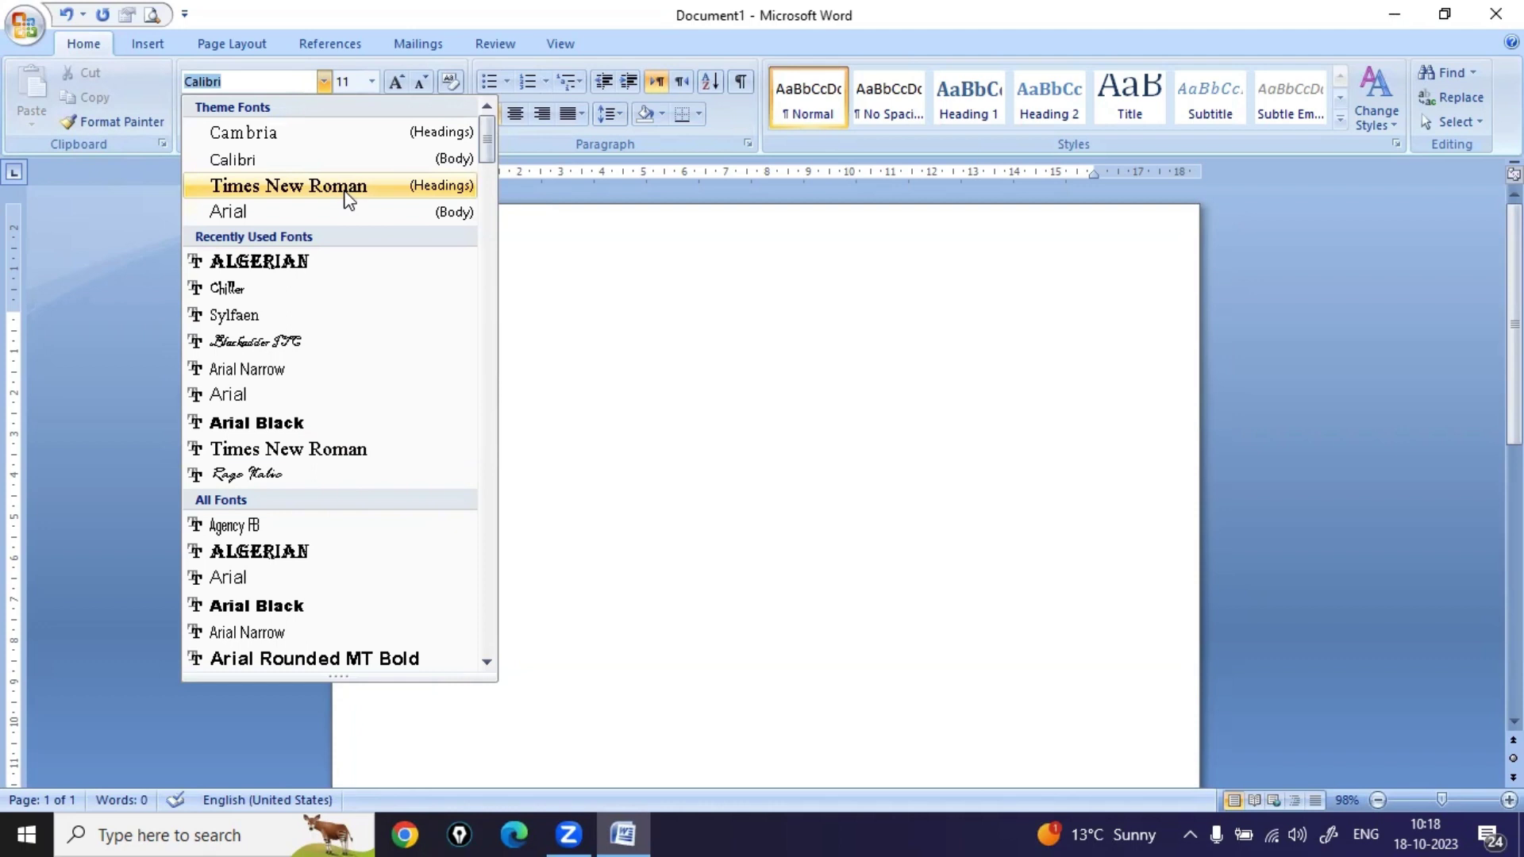
click(507, 269)
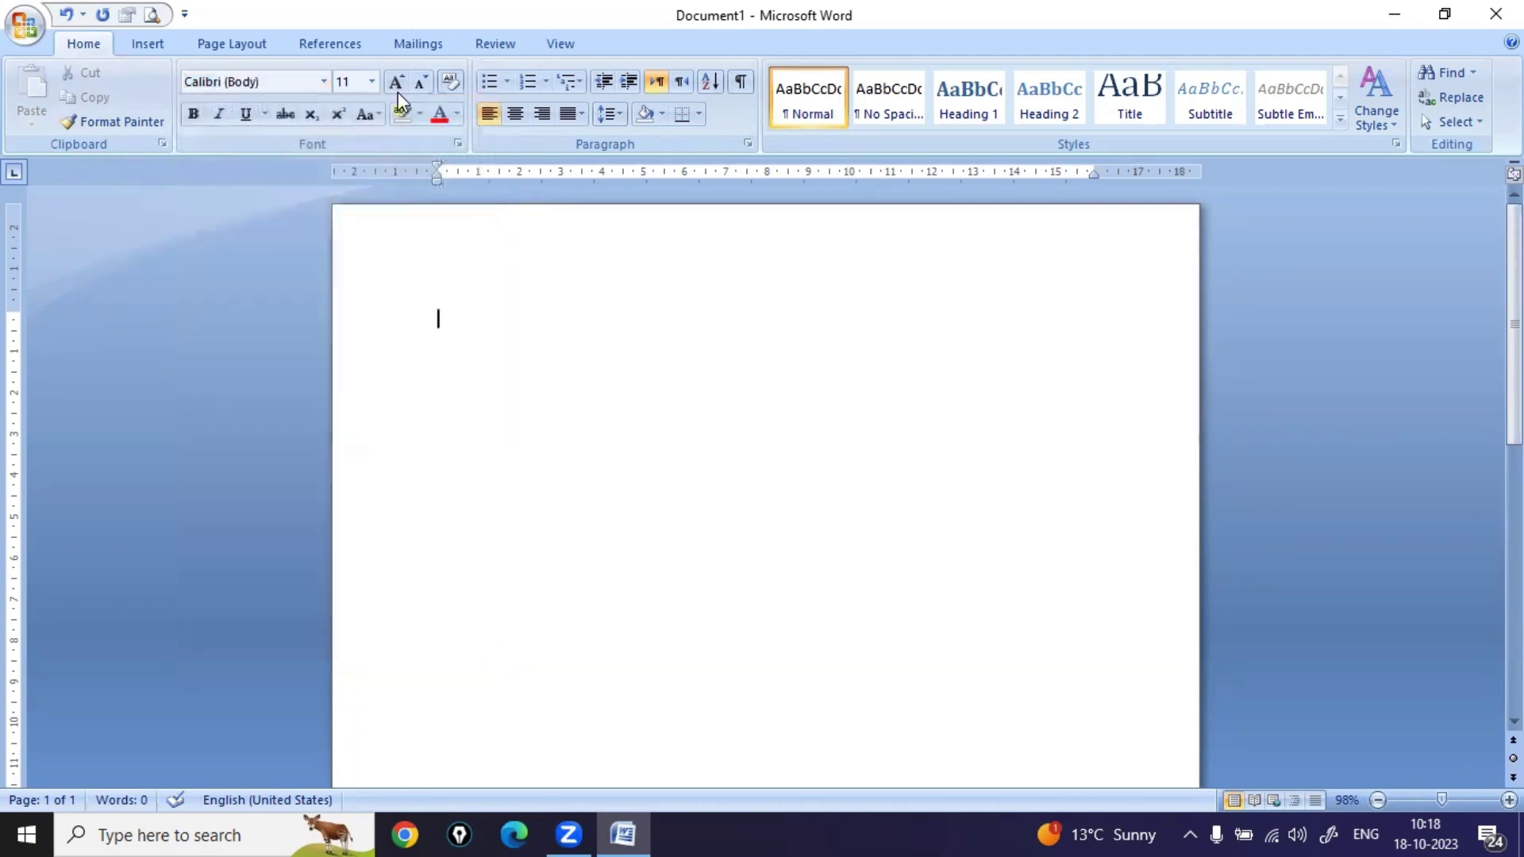
- Grow and shrink the font size stepwise to reach 14, and turn on bold for the empty paragraph
click(371, 81)
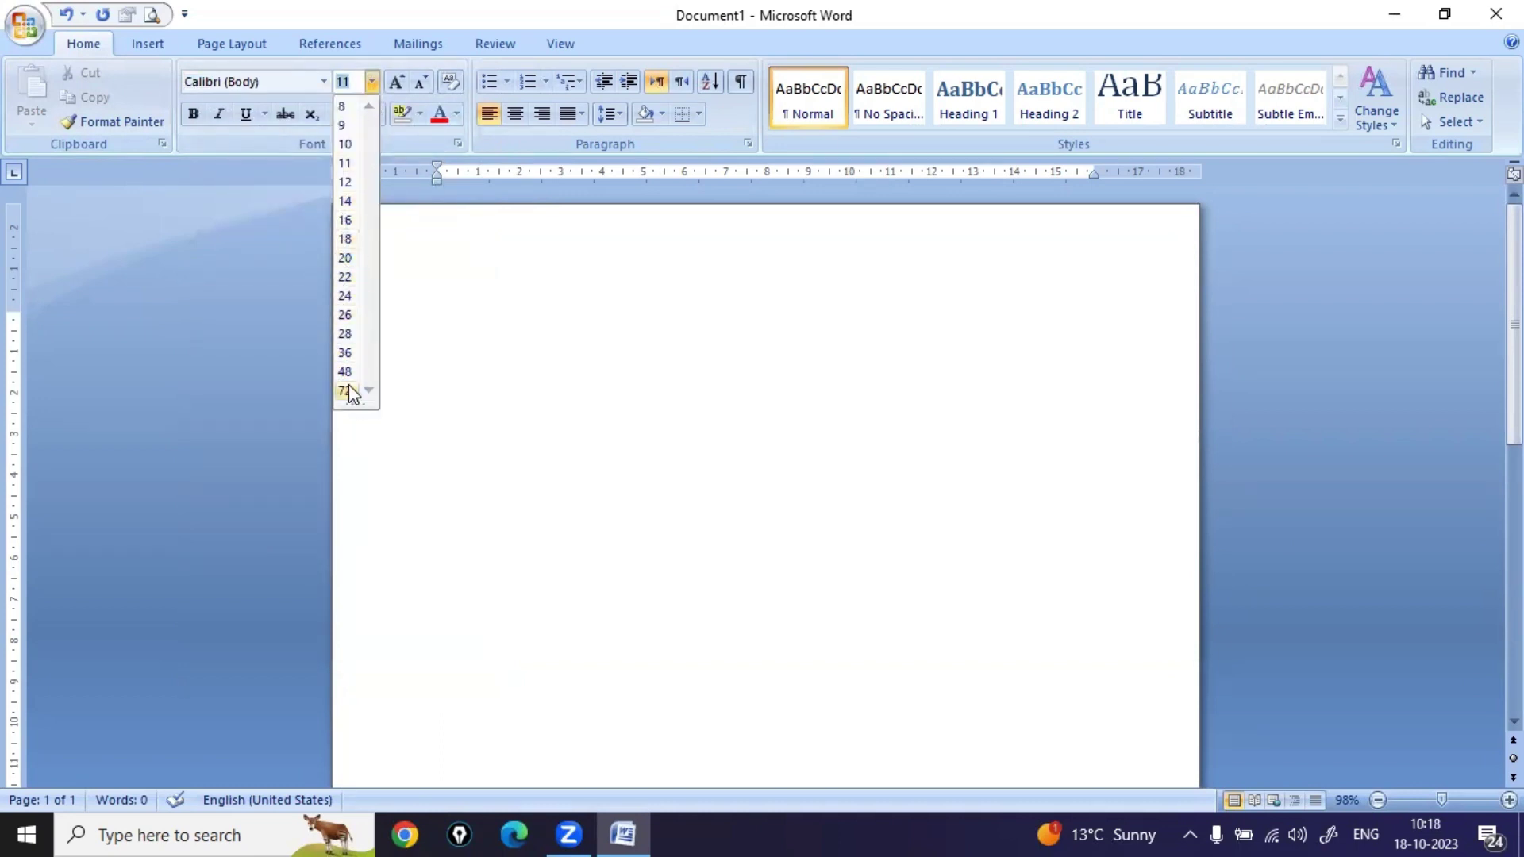
click(396, 82)
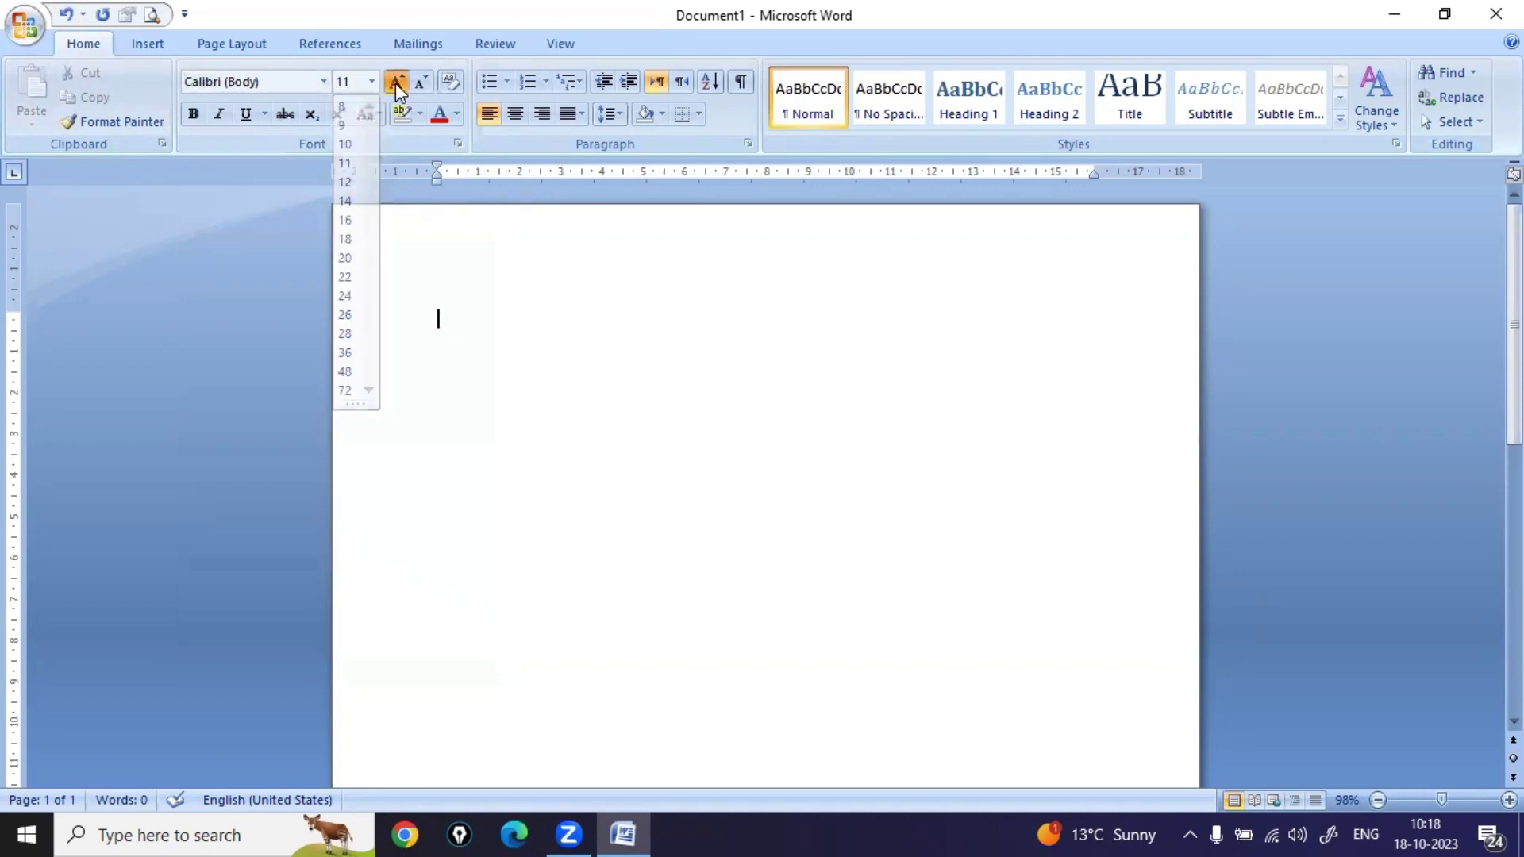
click(395, 83)
click(396, 83)
click(395, 83)
click(396, 82)
click(395, 83)
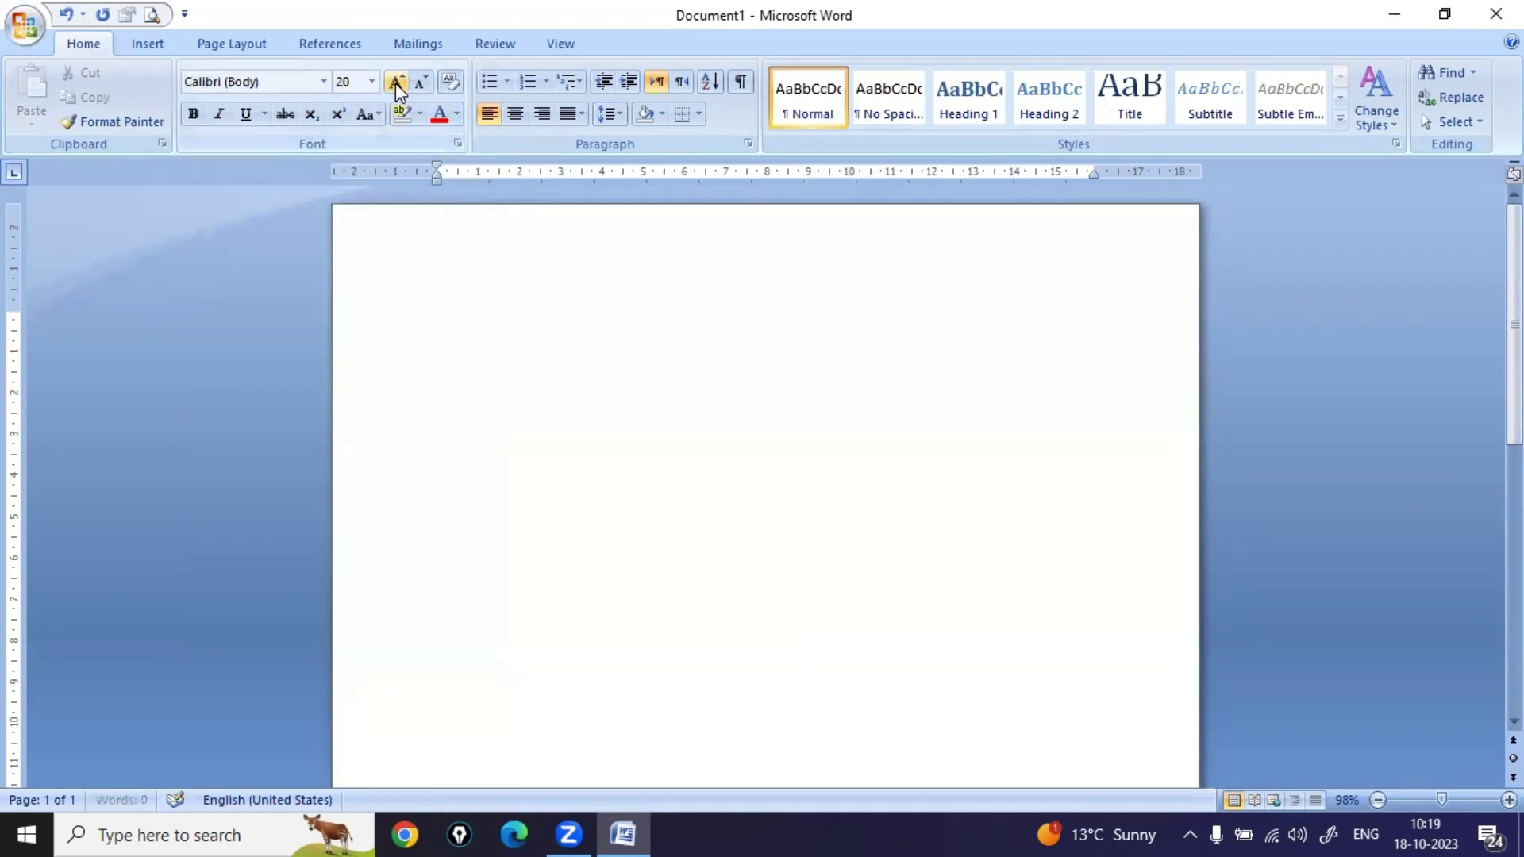
click(396, 83)
click(425, 81)
click(424, 82)
click(424, 82)
click(424, 82)
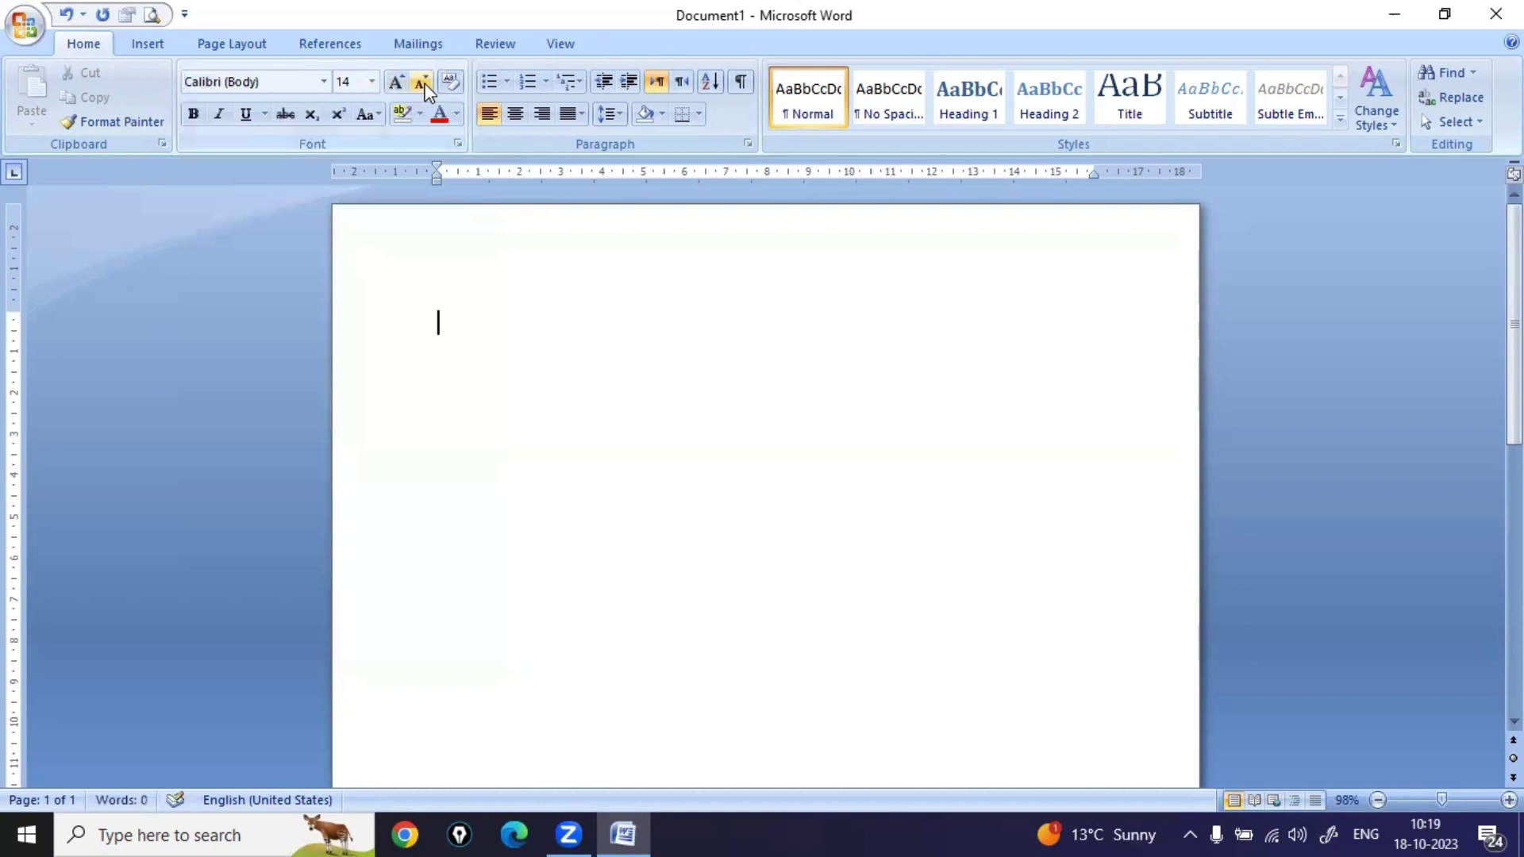
click(193, 119)
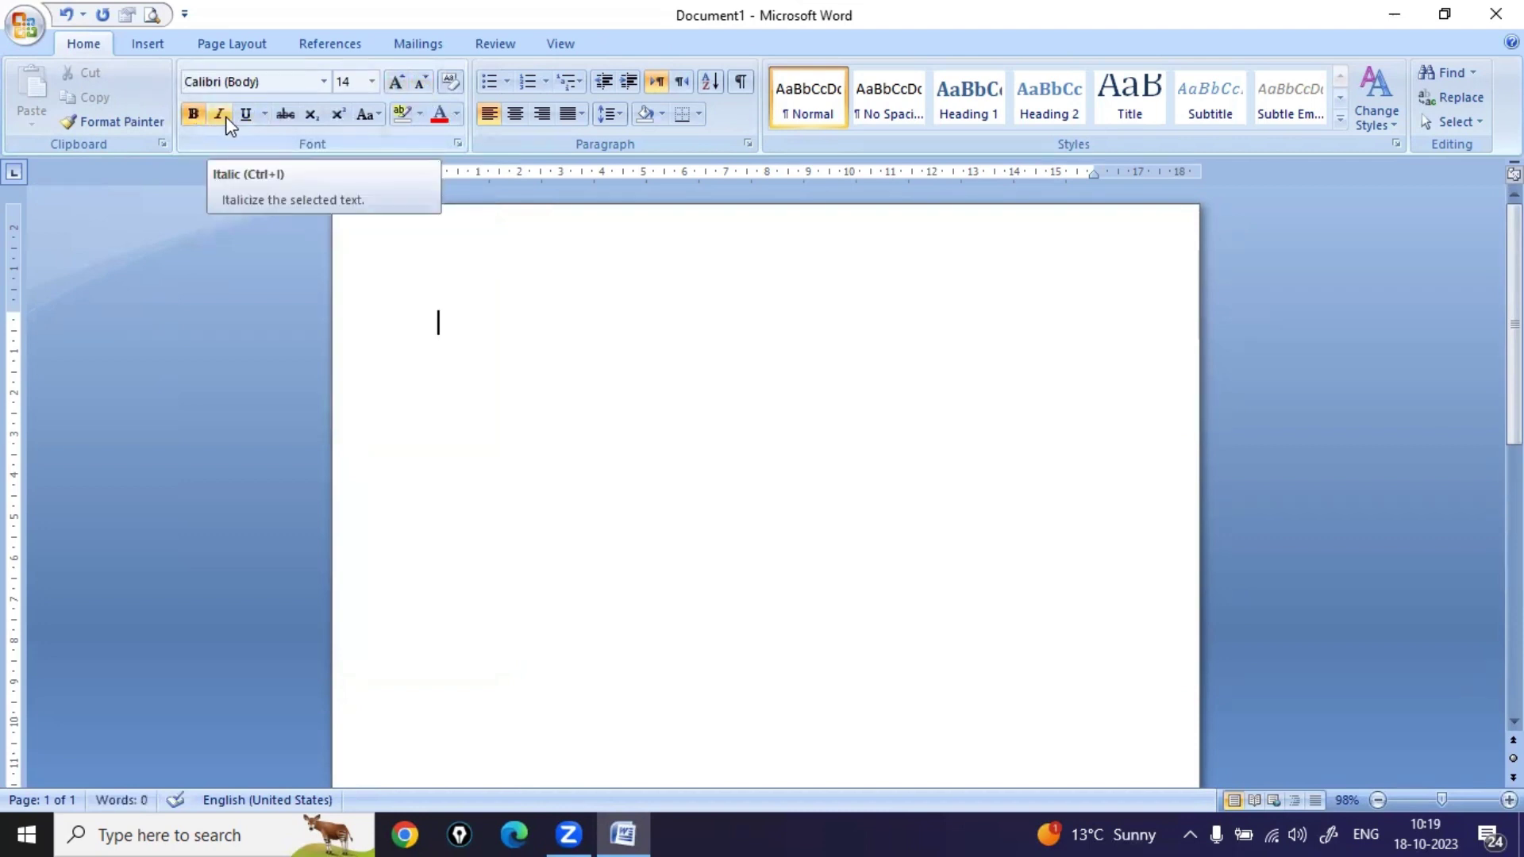
click(247, 113)
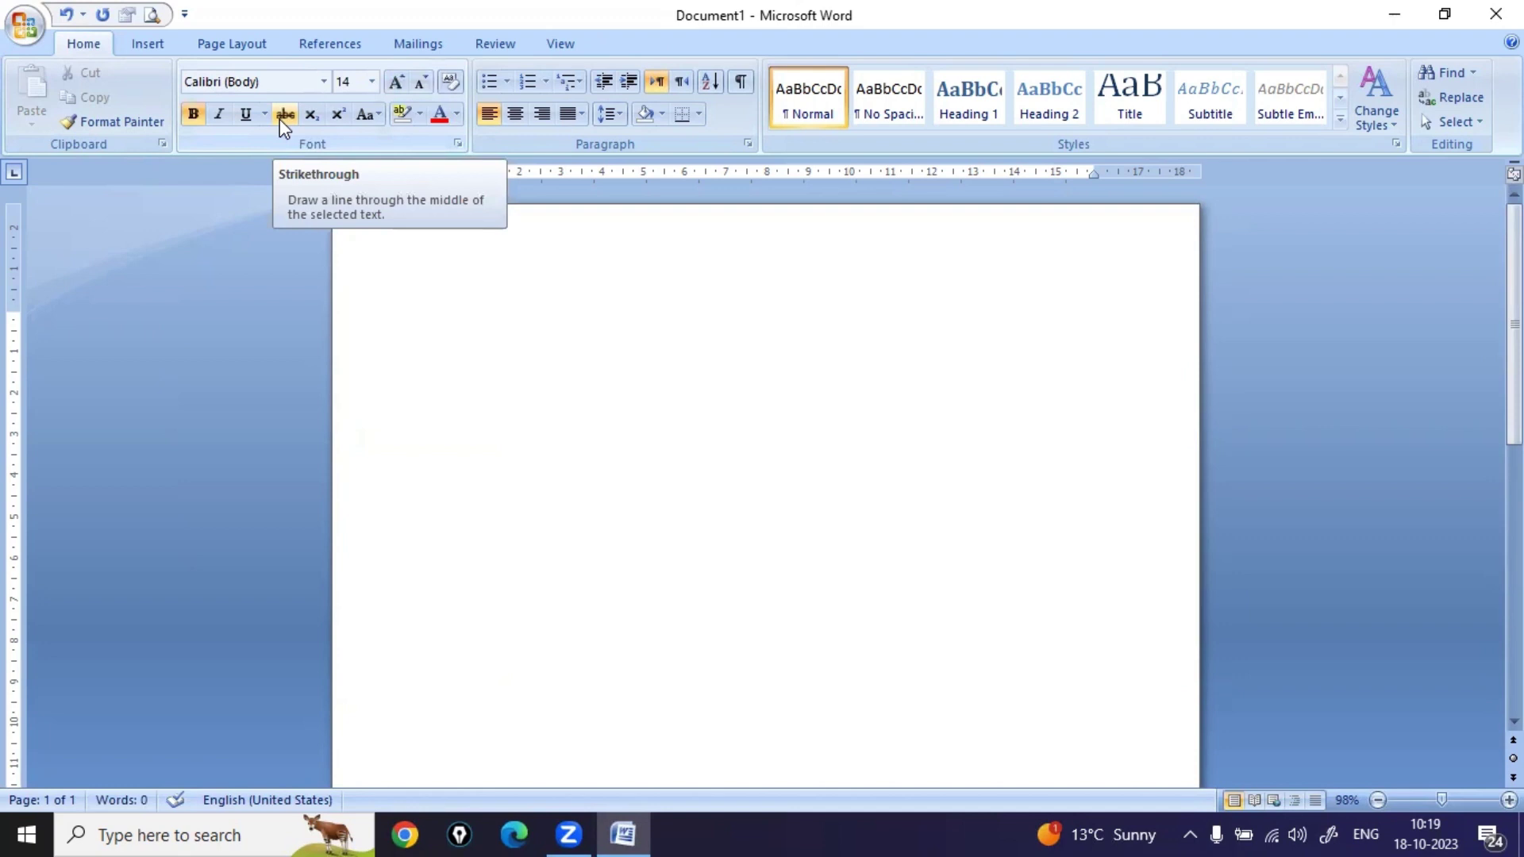
- Examine the change-case, text highlight colour, font colour, bullet and numbering choices without applying any
click(373, 117)
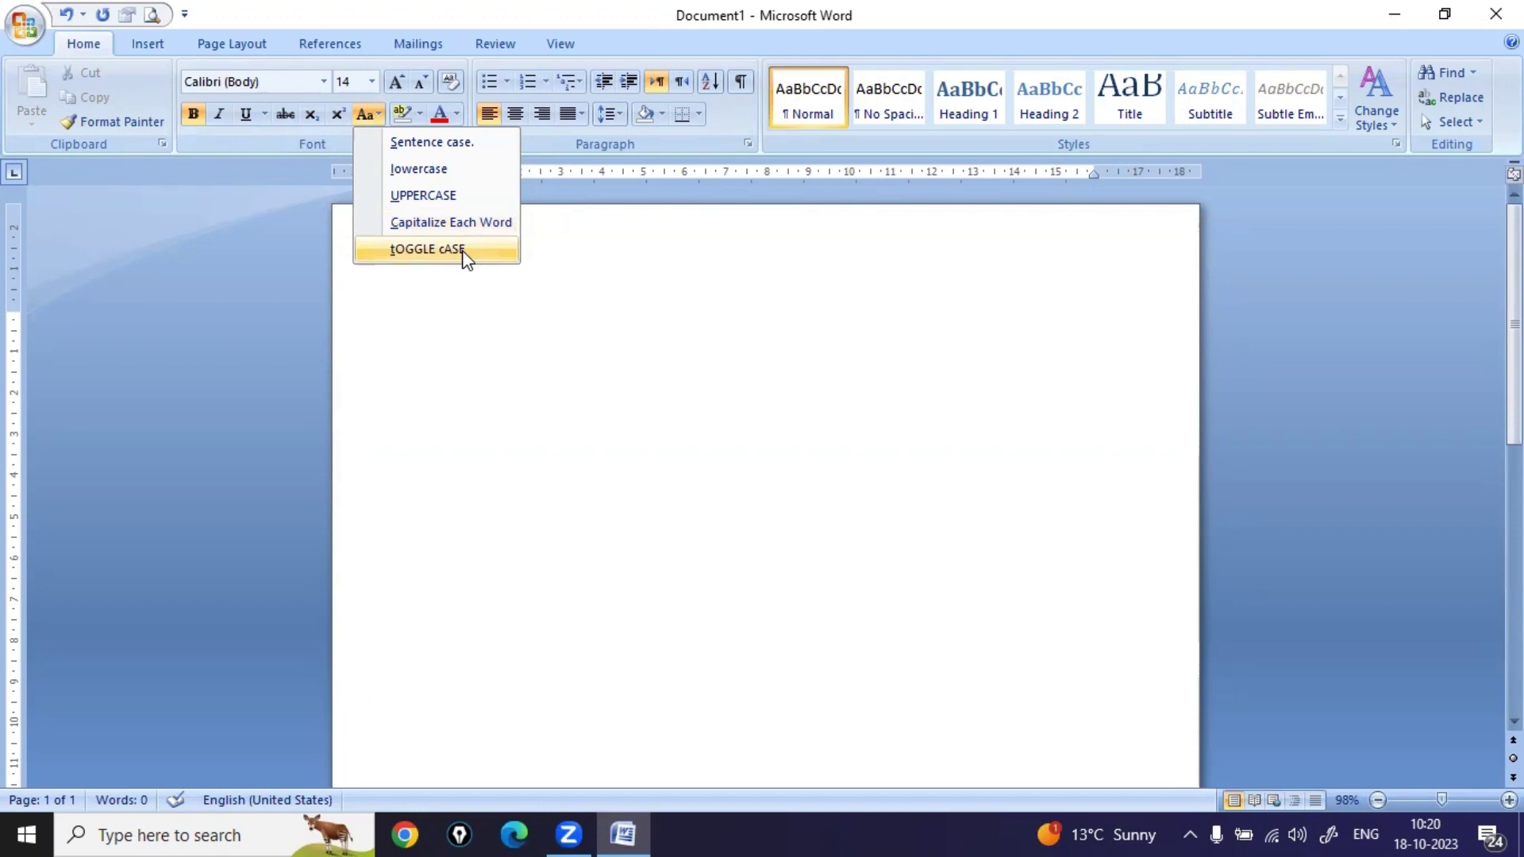
click(692, 268)
click(420, 117)
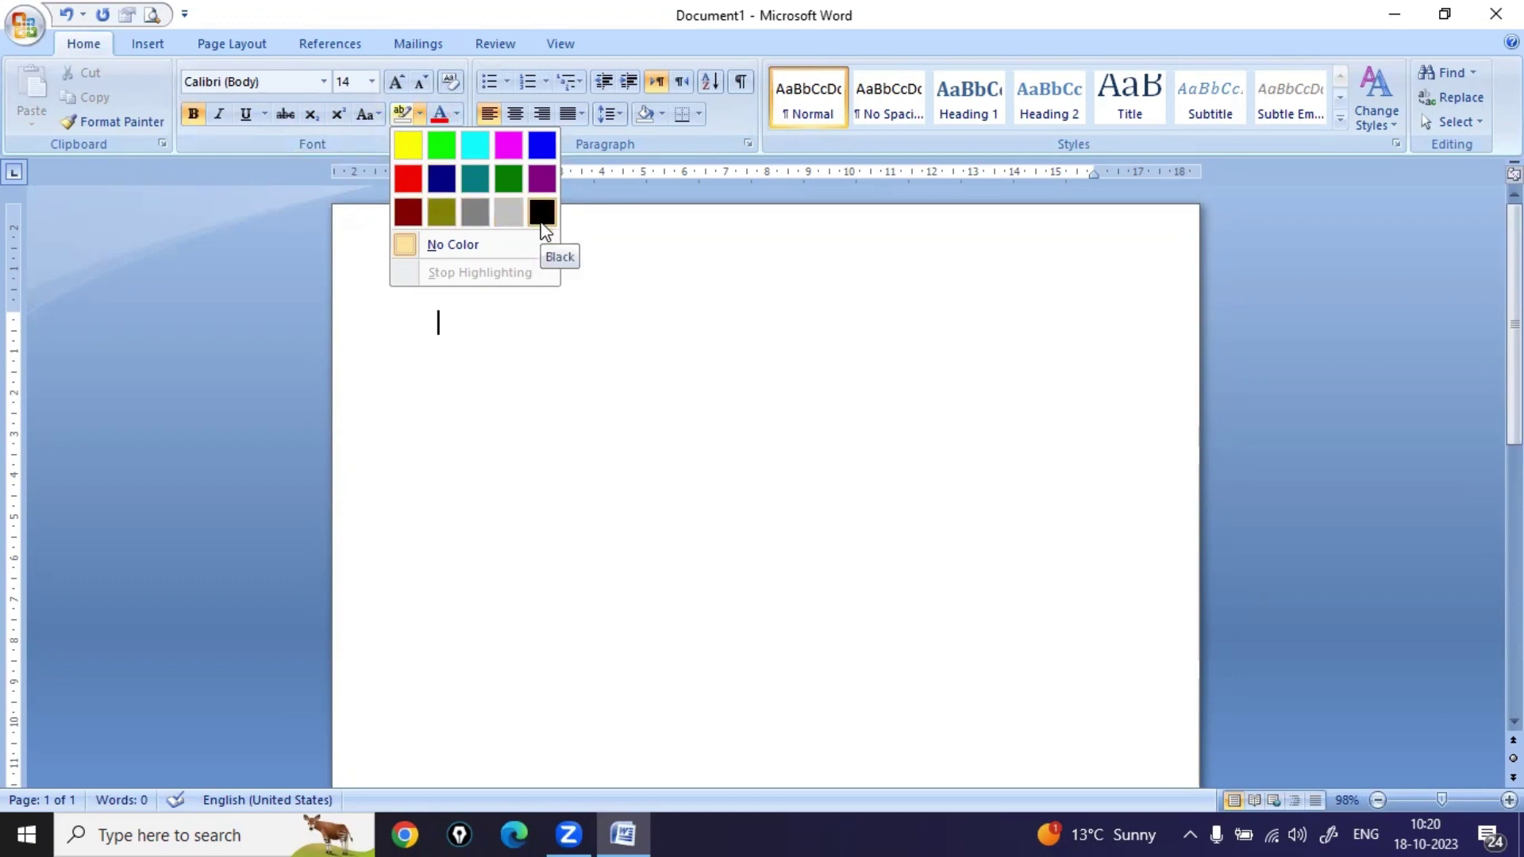
click(679, 260)
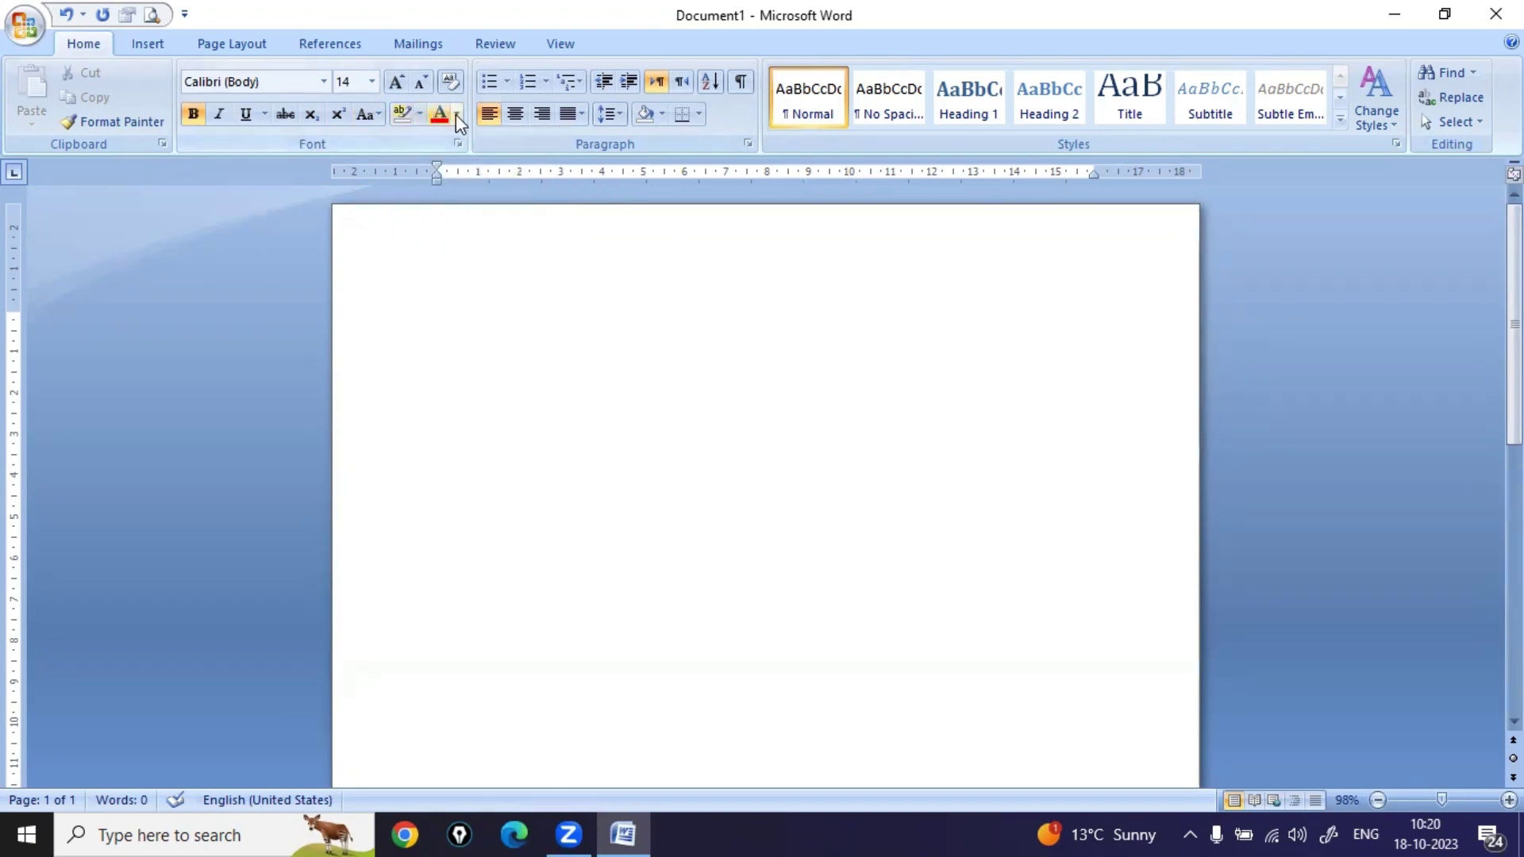
click(457, 114)
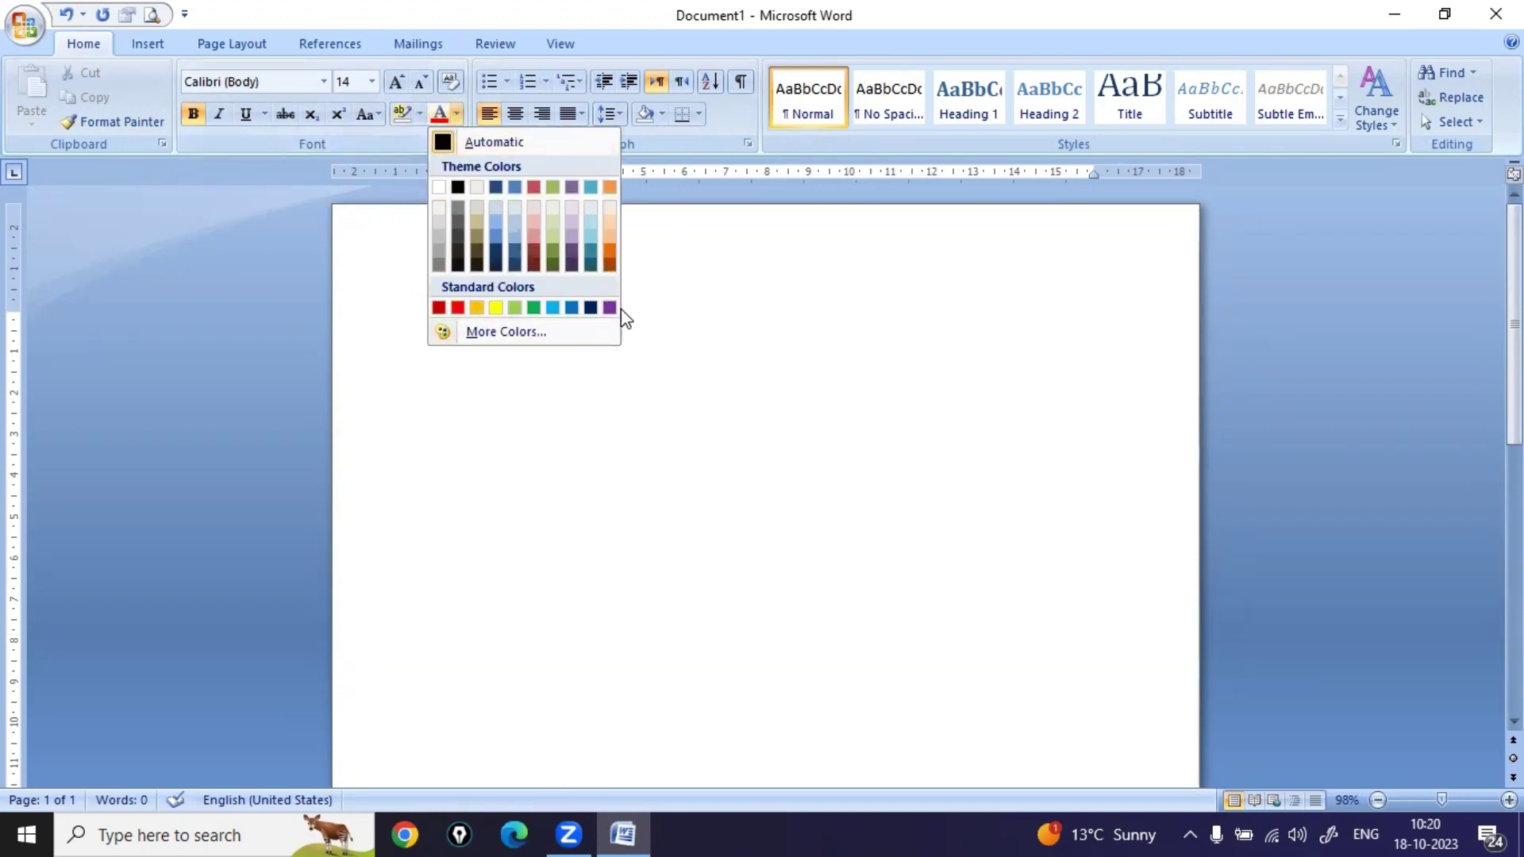
click(655, 262)
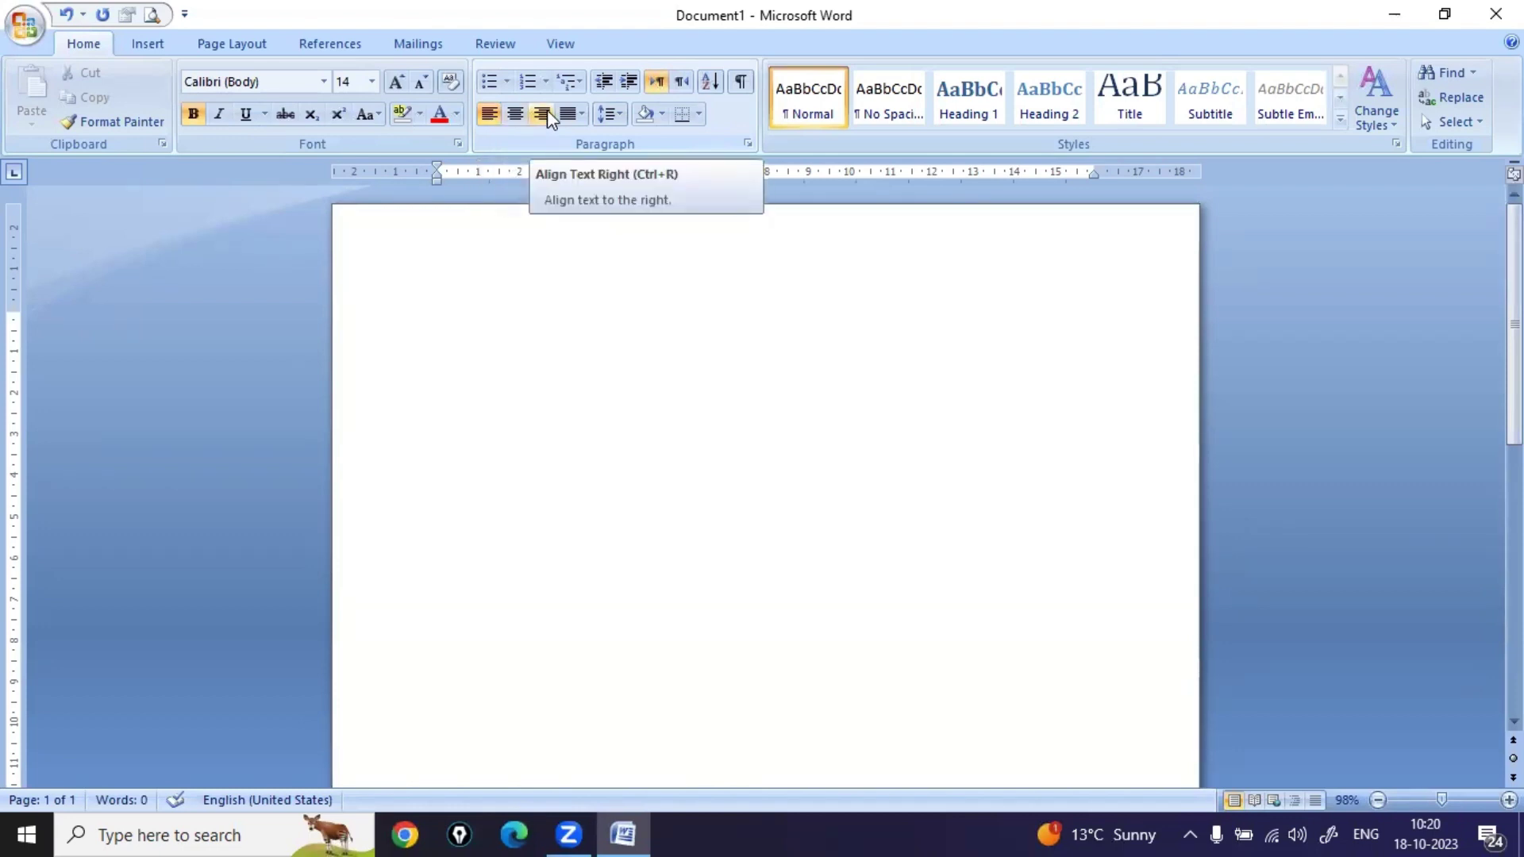
click(505, 84)
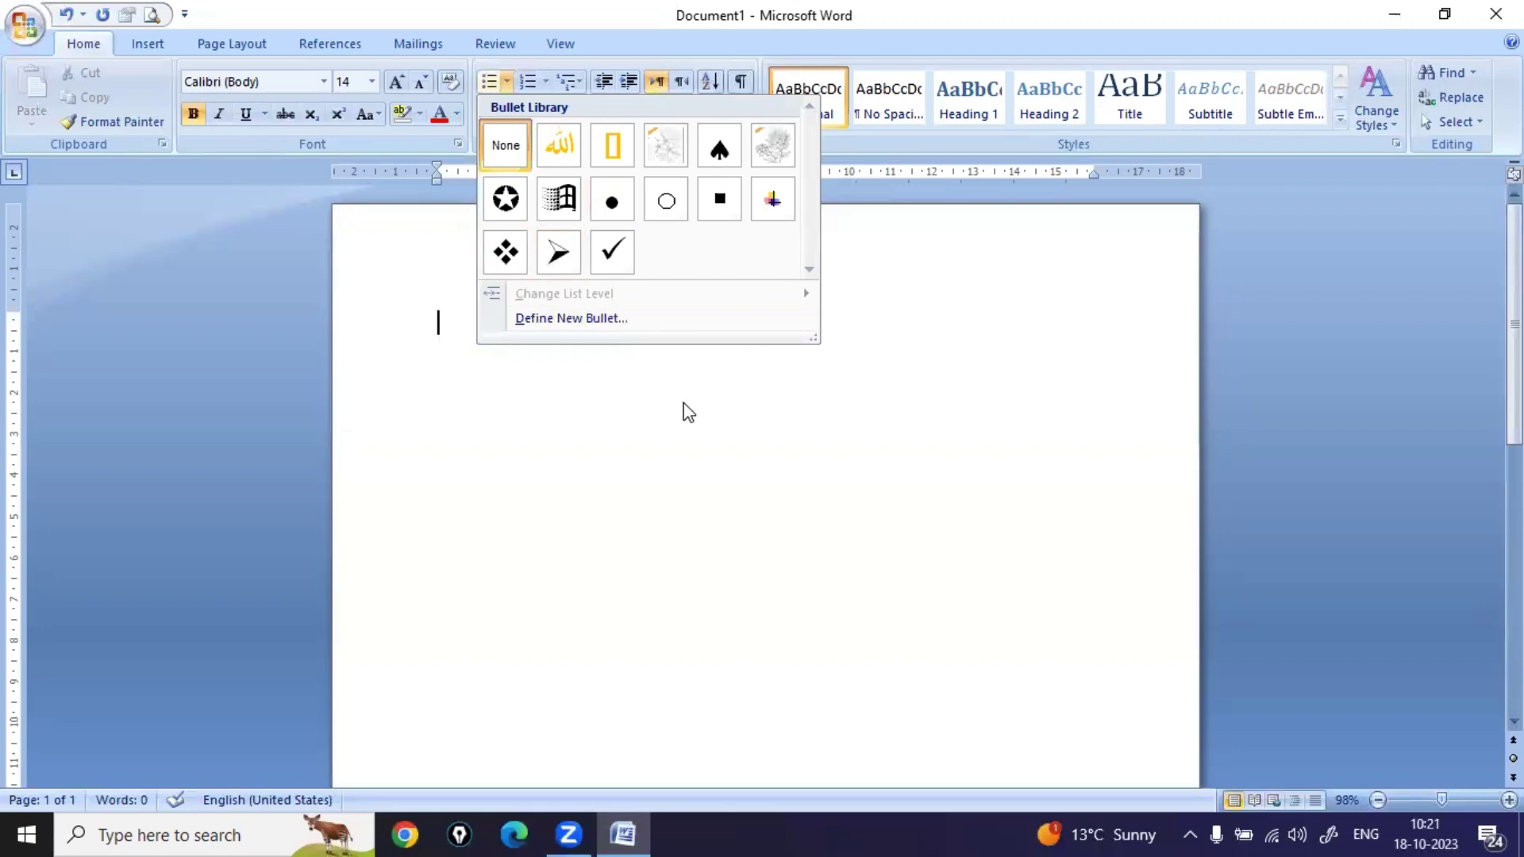
click(646, 411)
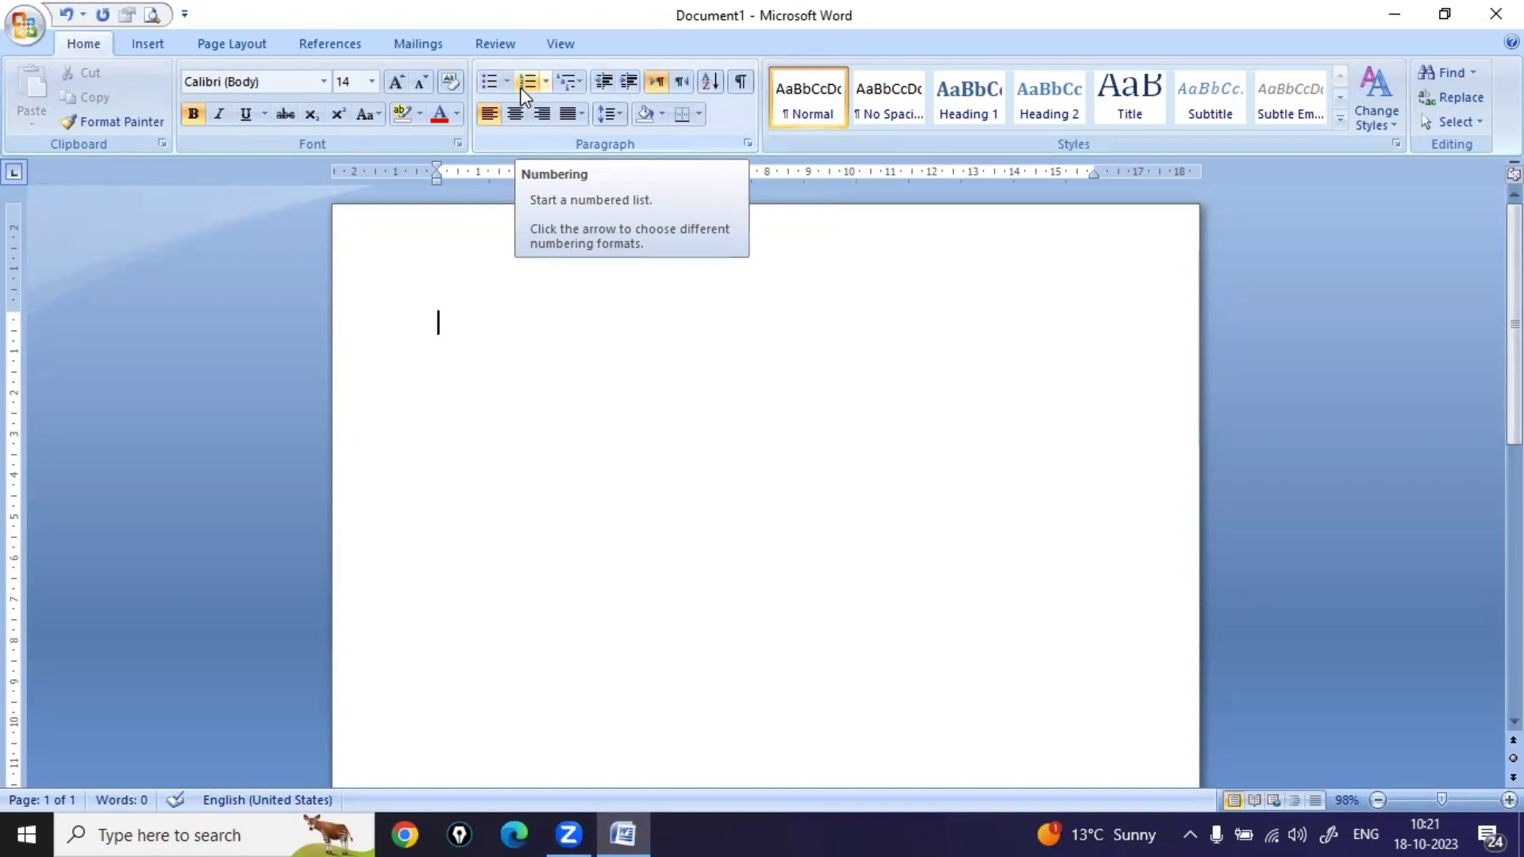
click(547, 80)
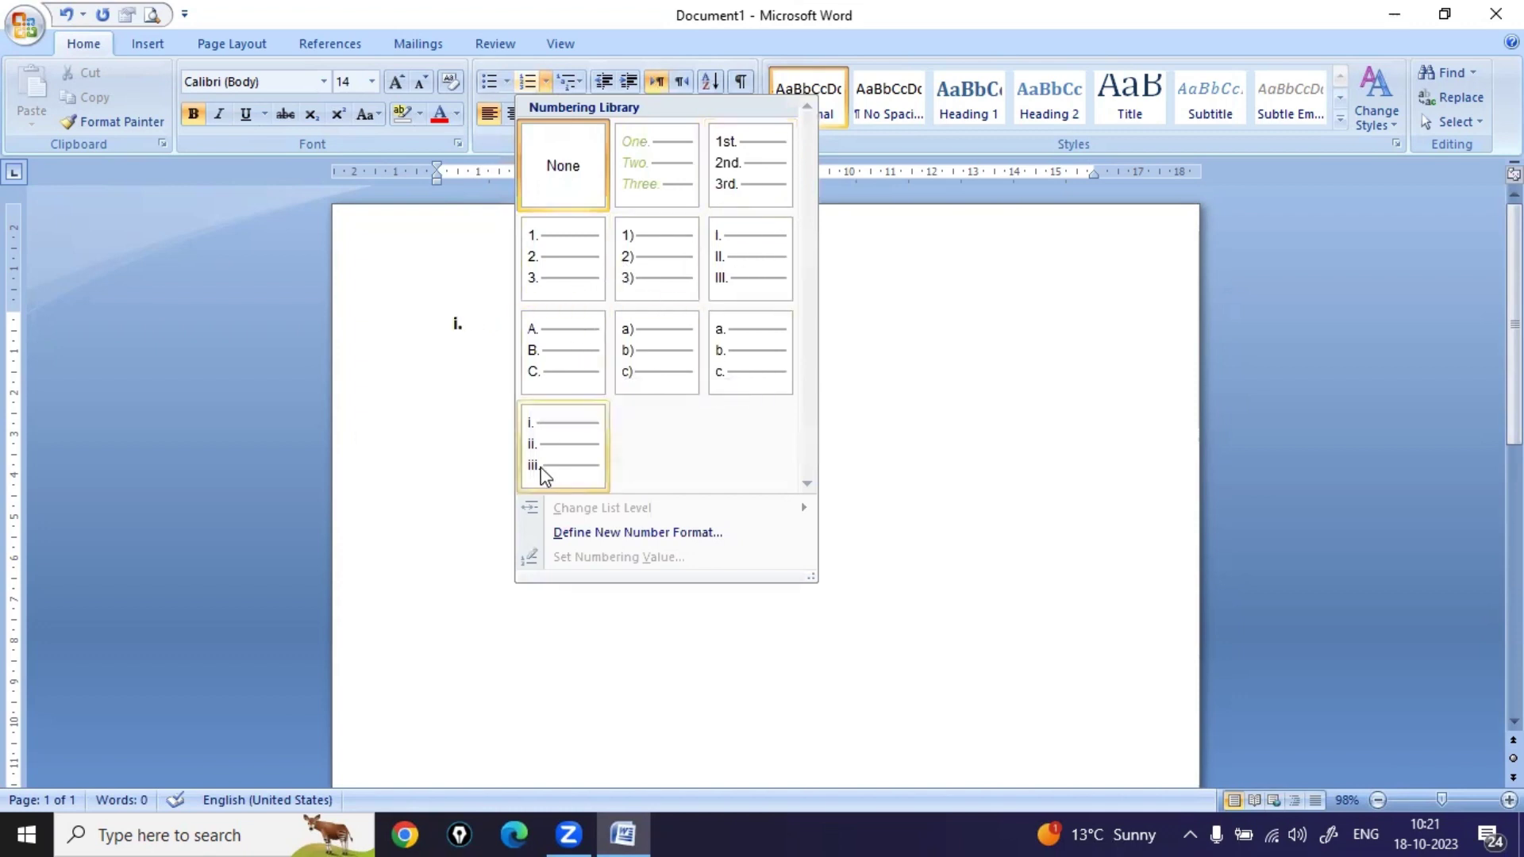
click(449, 359)
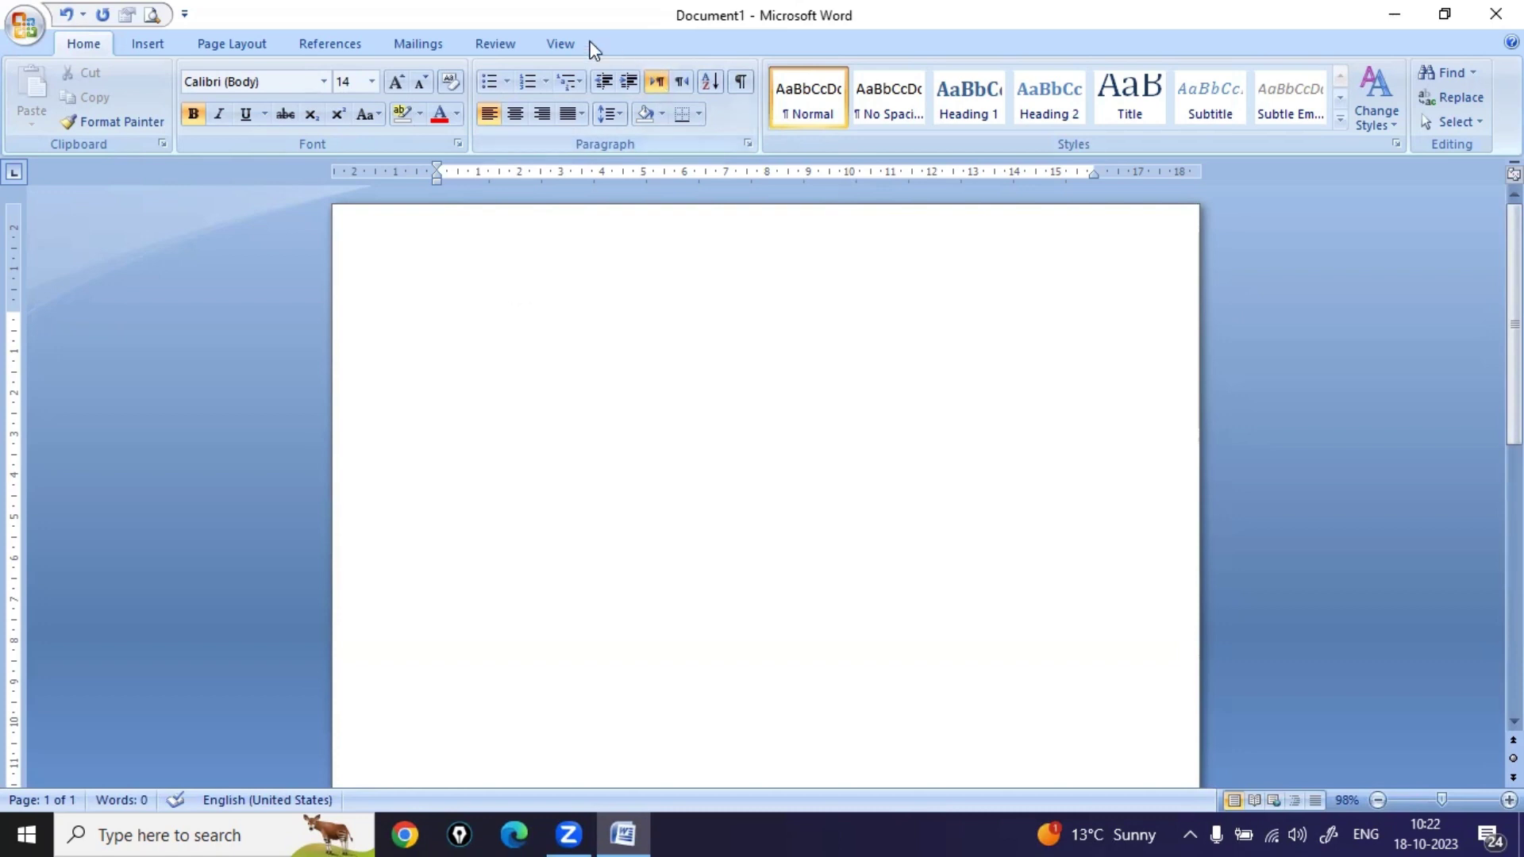
- Examine the multilevel list styles in the list library and close it without choosing one
click(573, 86)
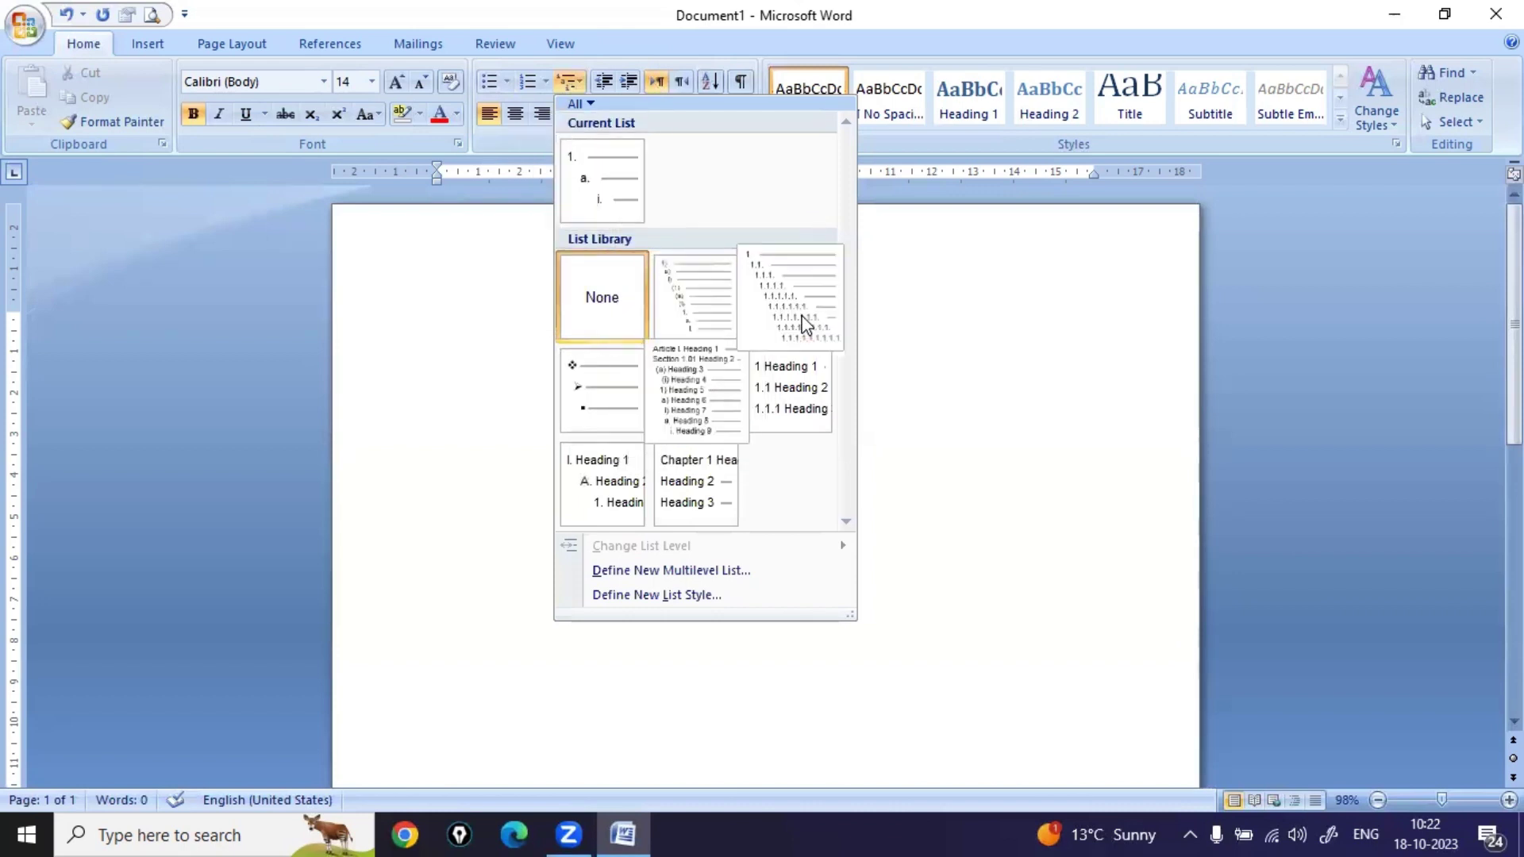
mouse_move(594, 426)
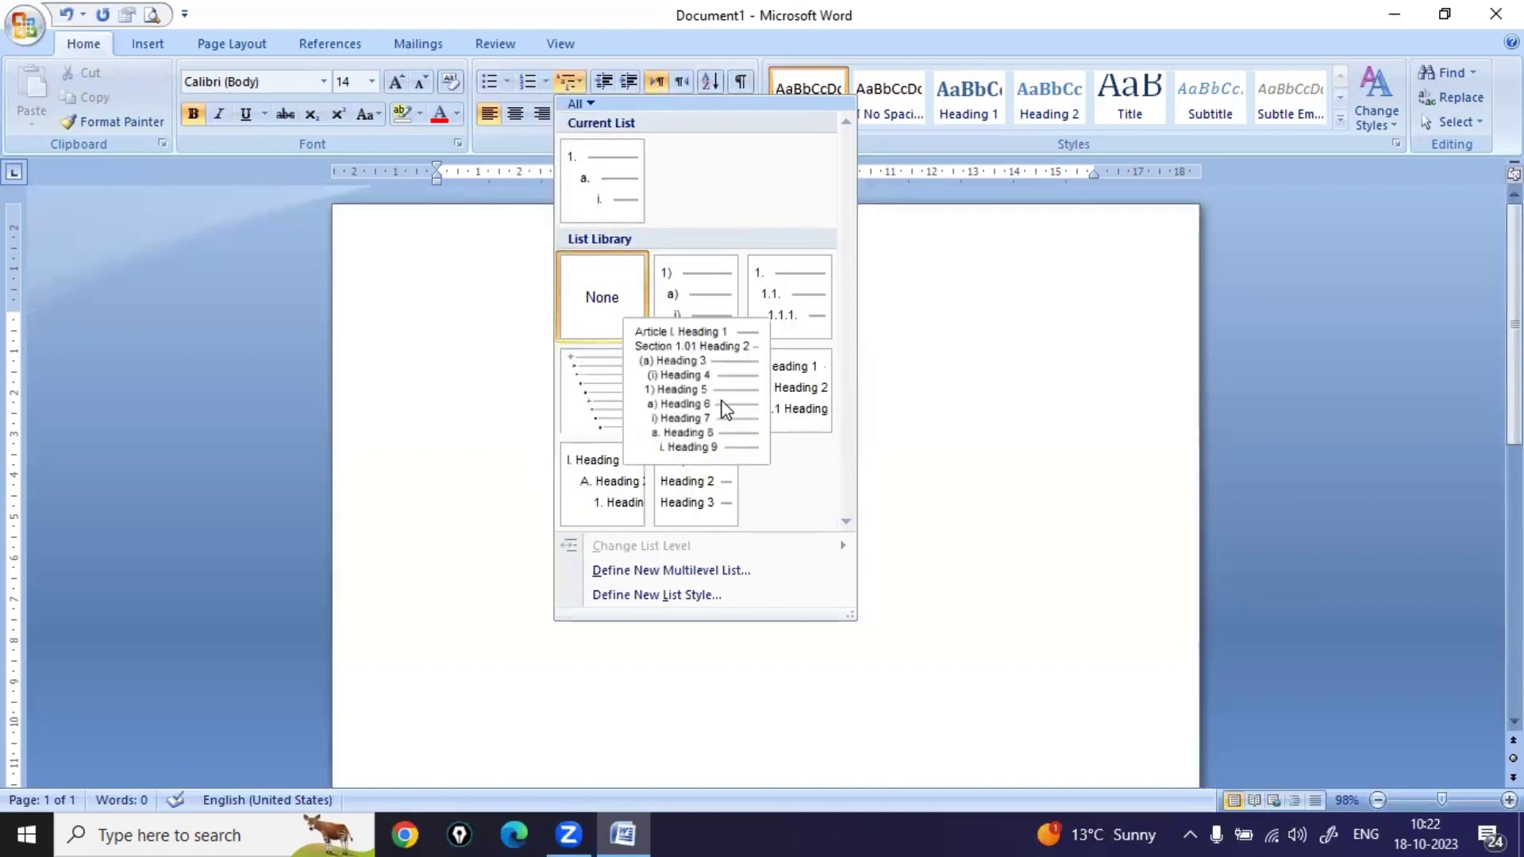
mouse_move(695, 497)
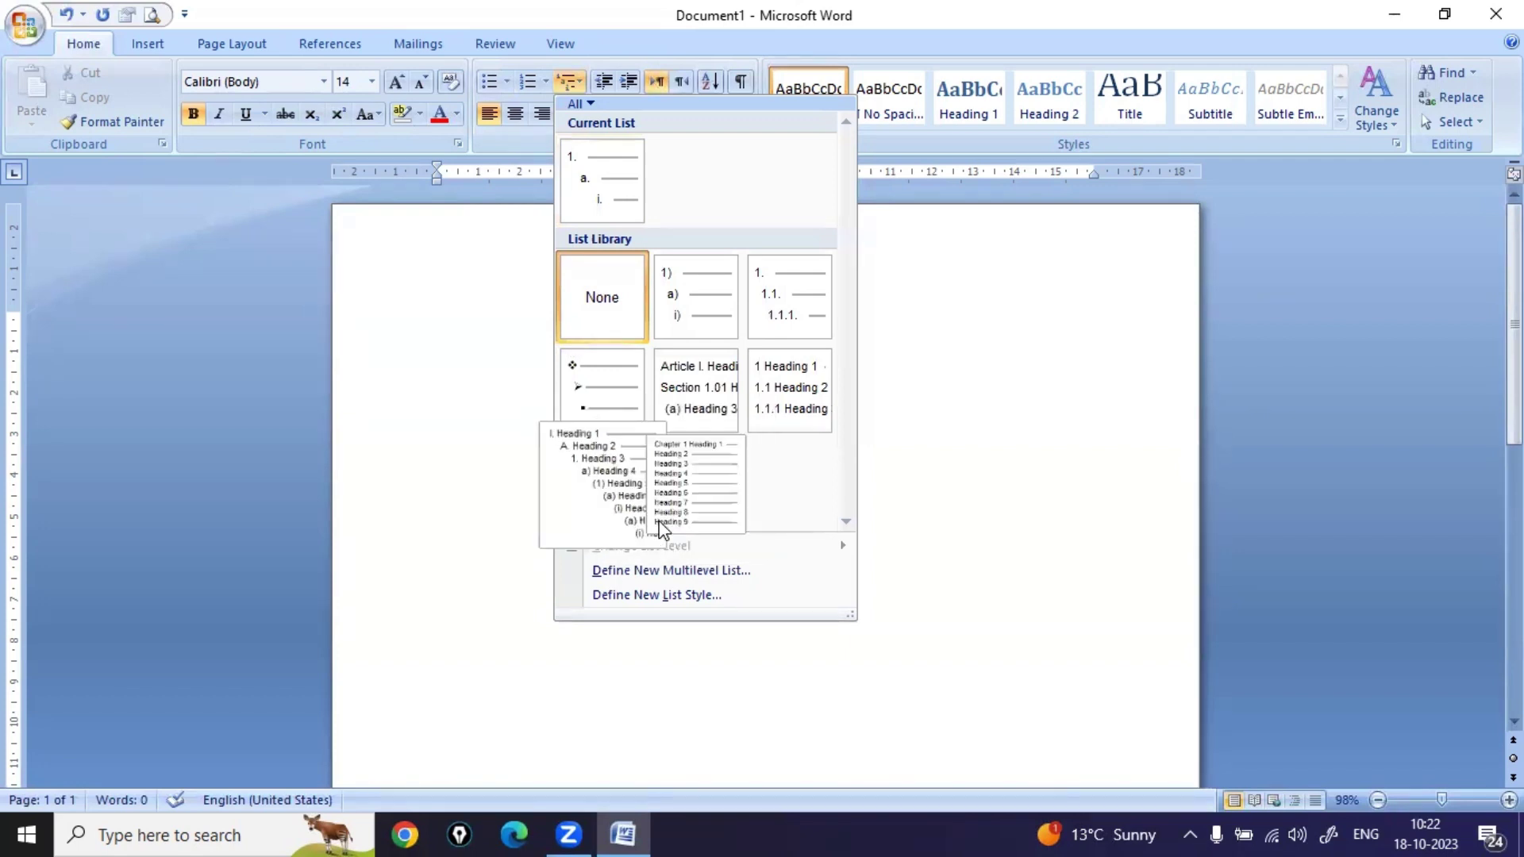
click(1041, 473)
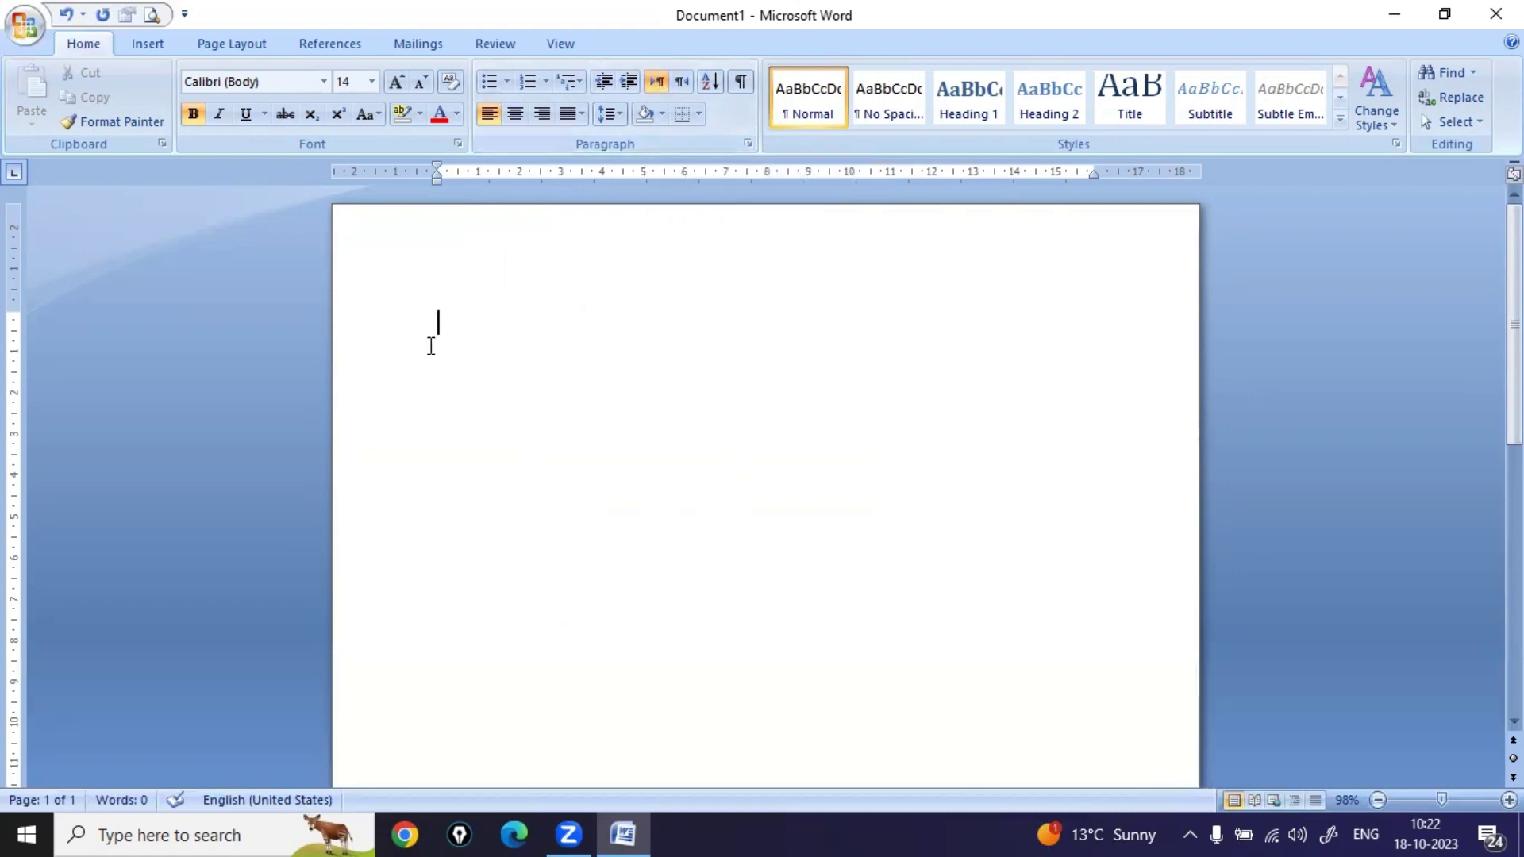
- Examine the text sorting options, trying descending order for paragraphs, and cancel without sorting
click(711, 82)
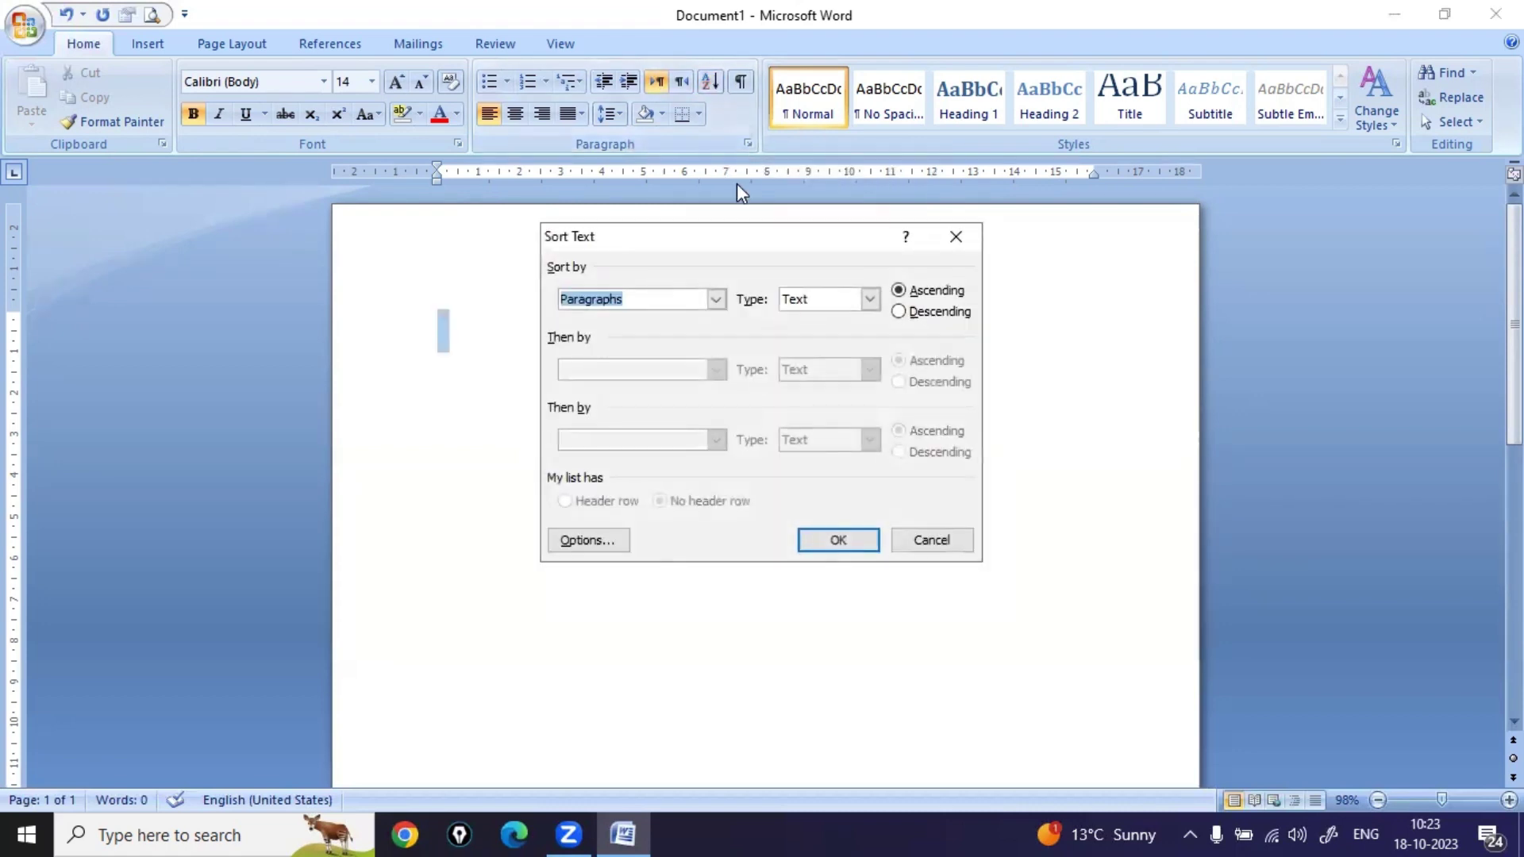
click(900, 314)
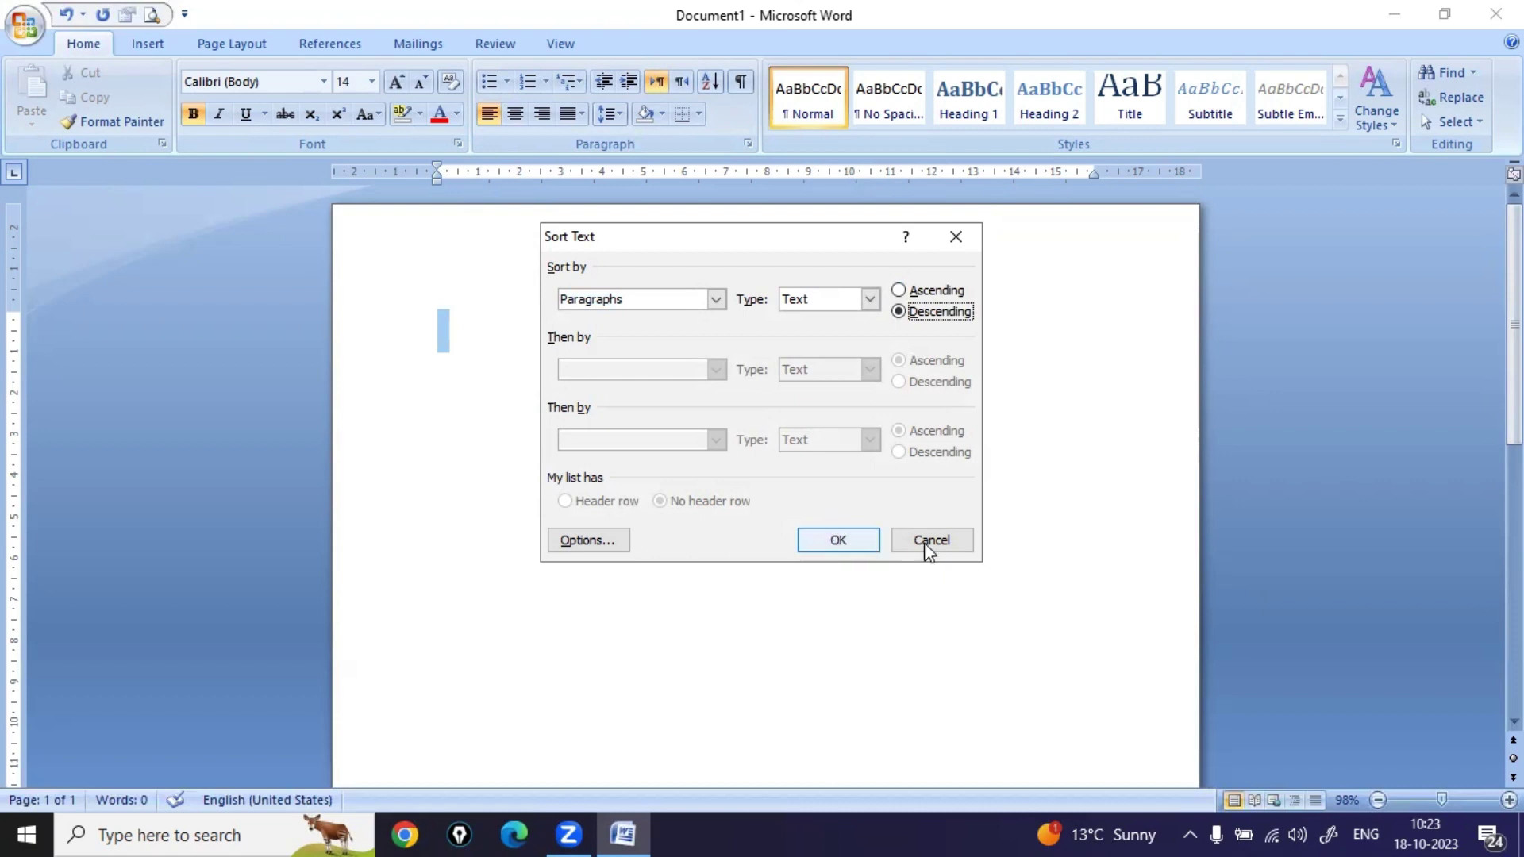
click(953, 543)
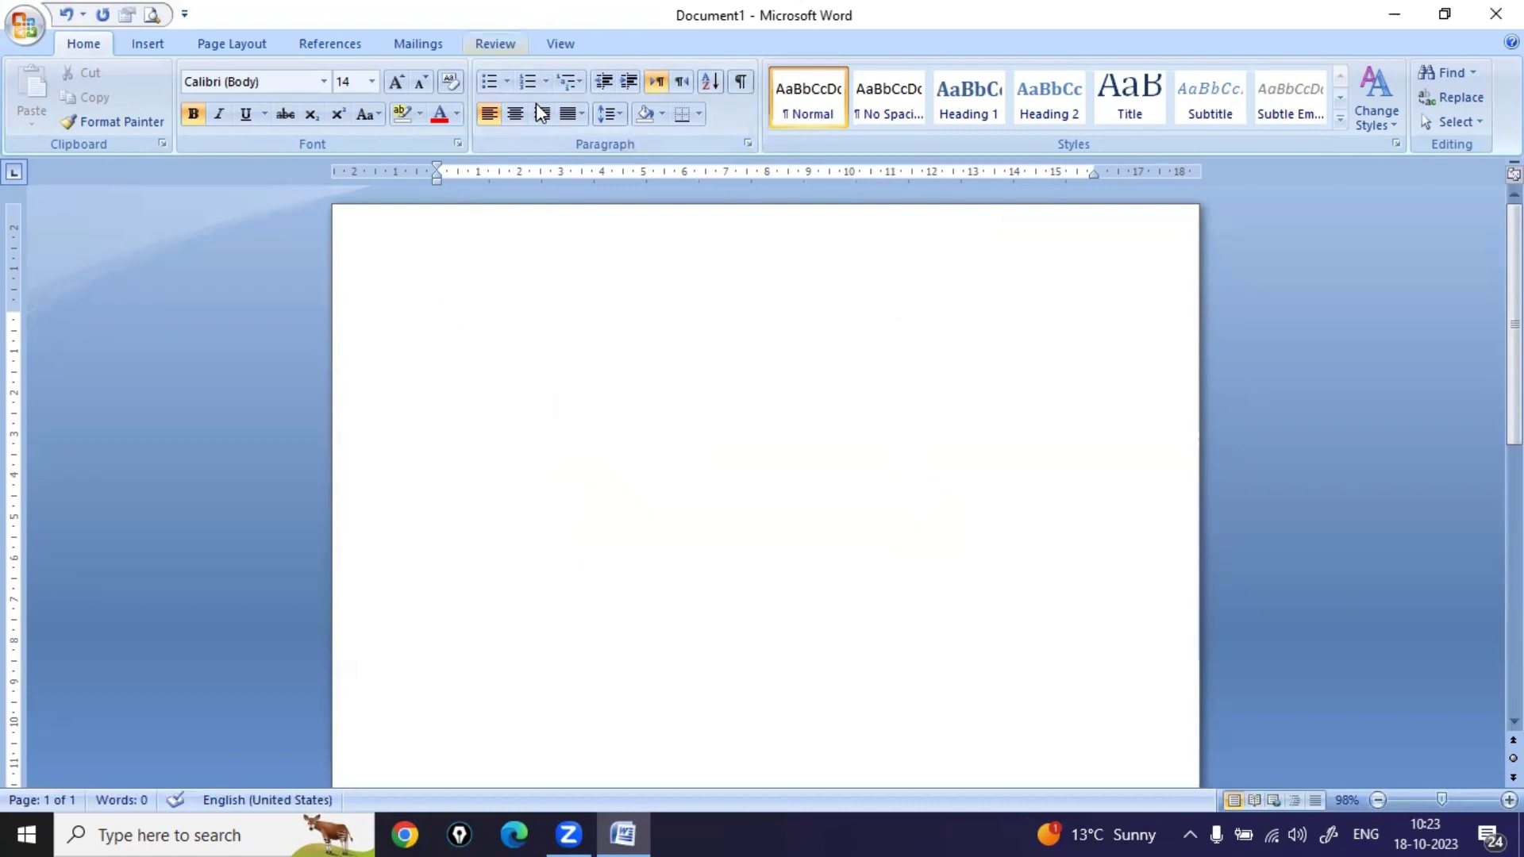
- Examine the line spacing choices and the paragraph shading colours without applying any
click(612, 121)
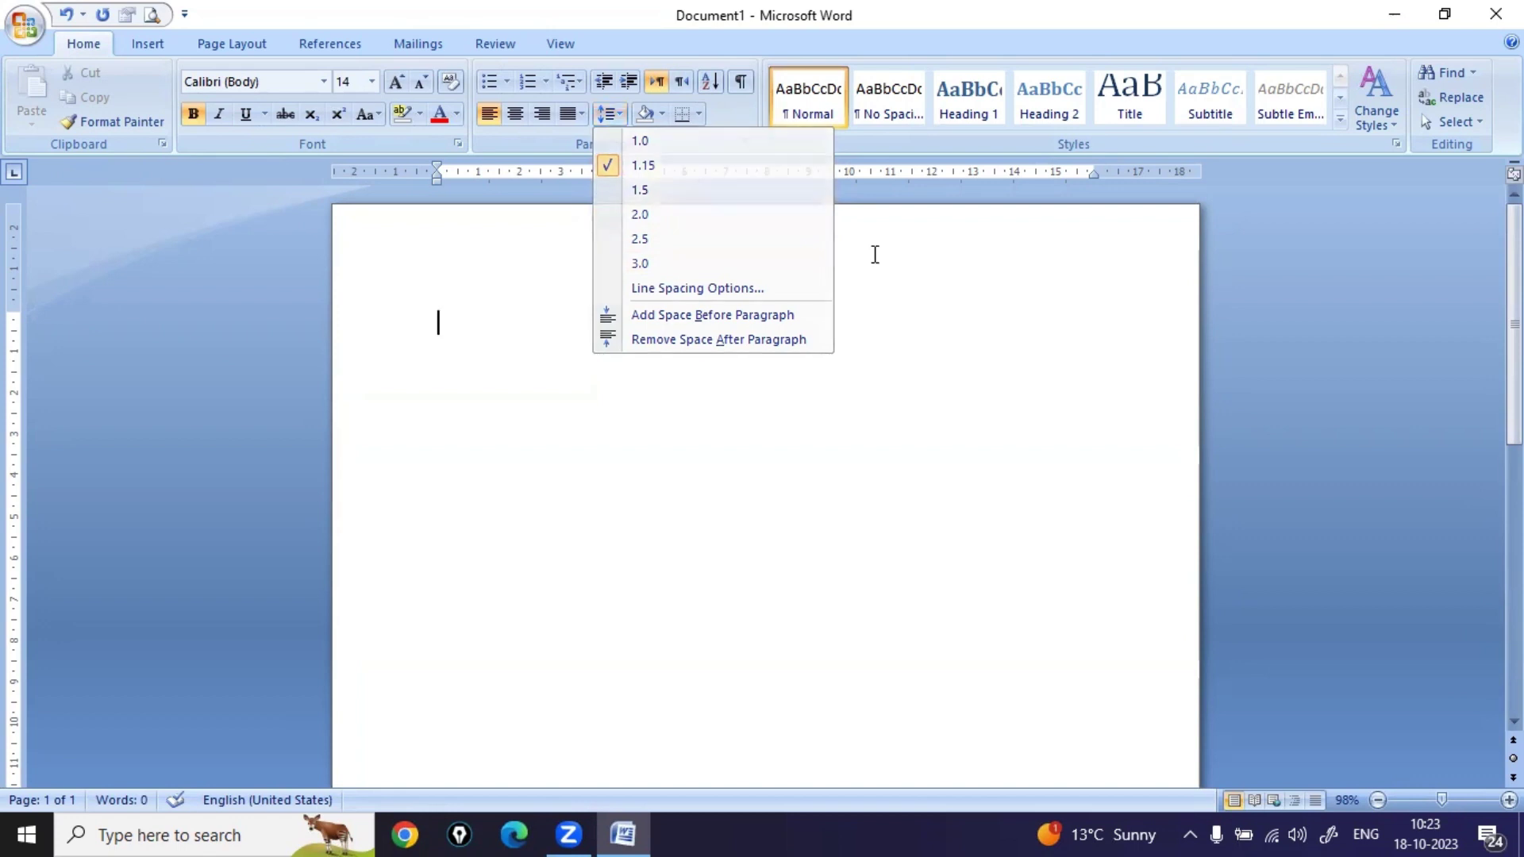
click(875, 258)
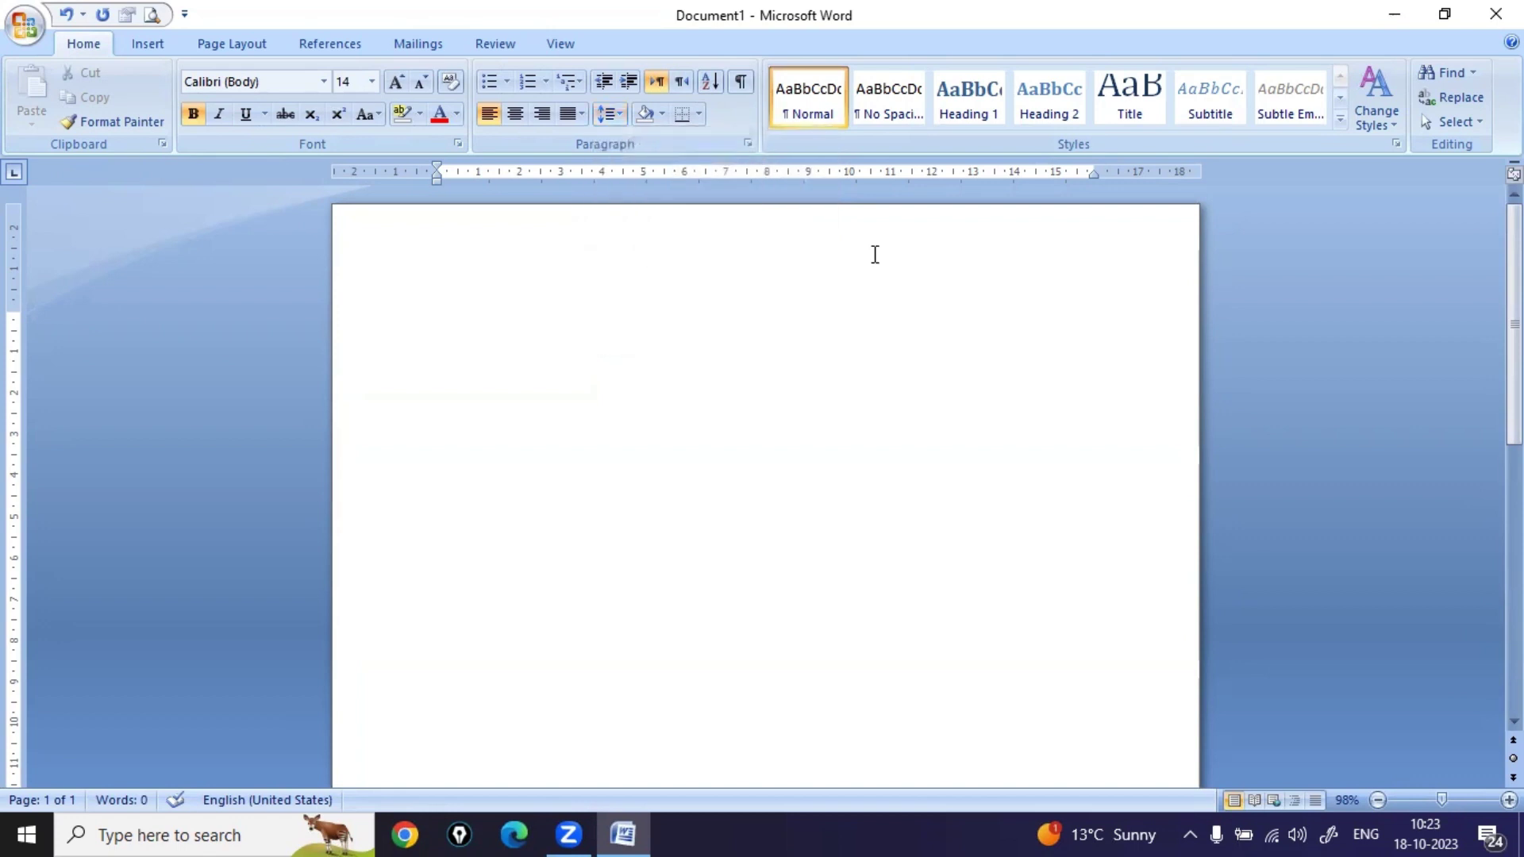
click(663, 114)
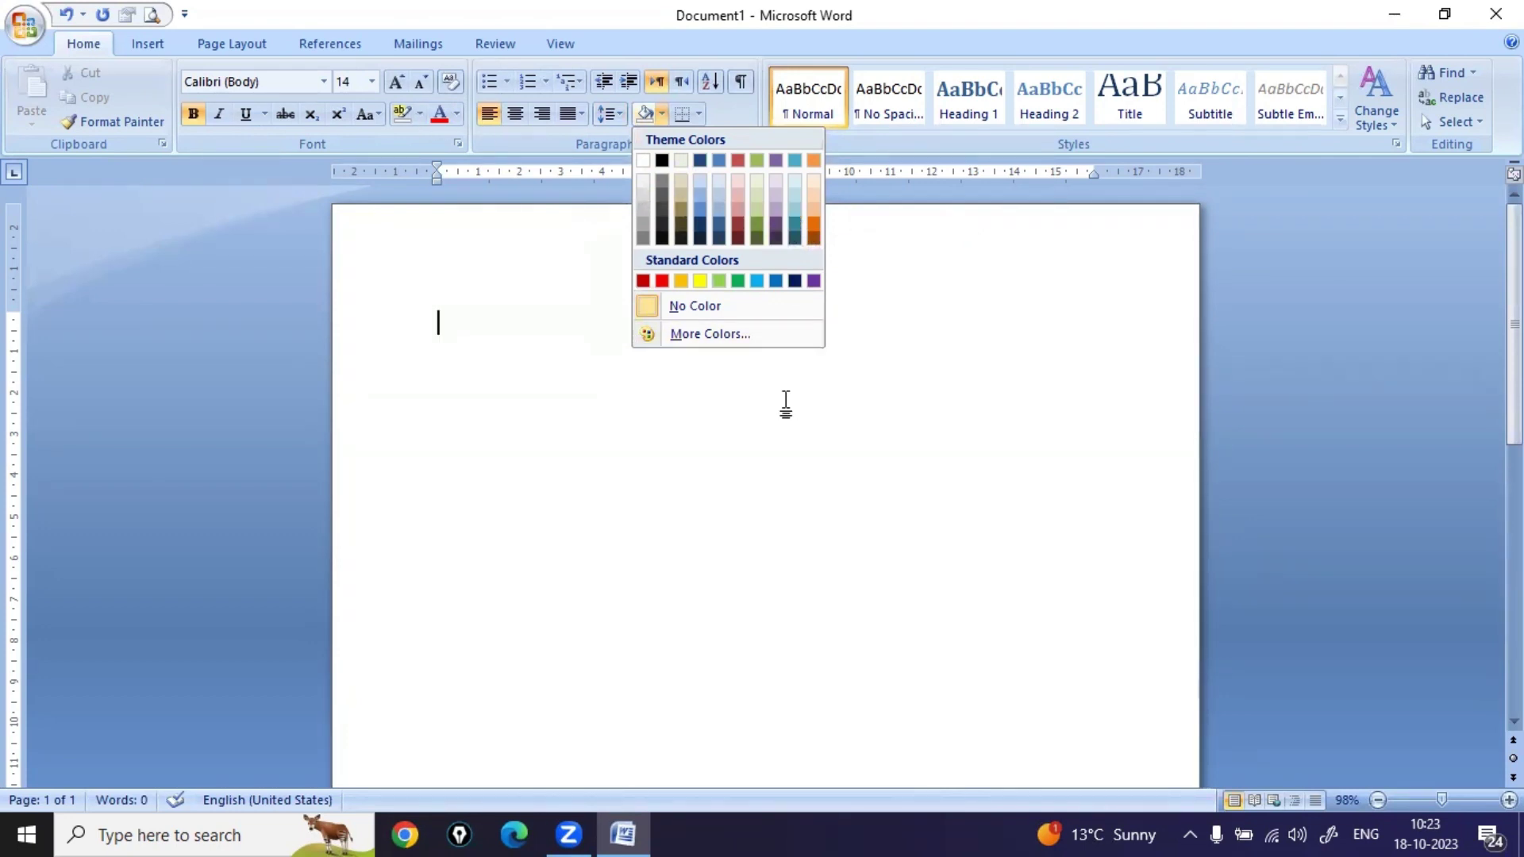
click(786, 405)
- Open the Borders and Shading options for the empty paragraph and try the Box, Shadow and 3-D settings, ending on Custom
click(699, 115)
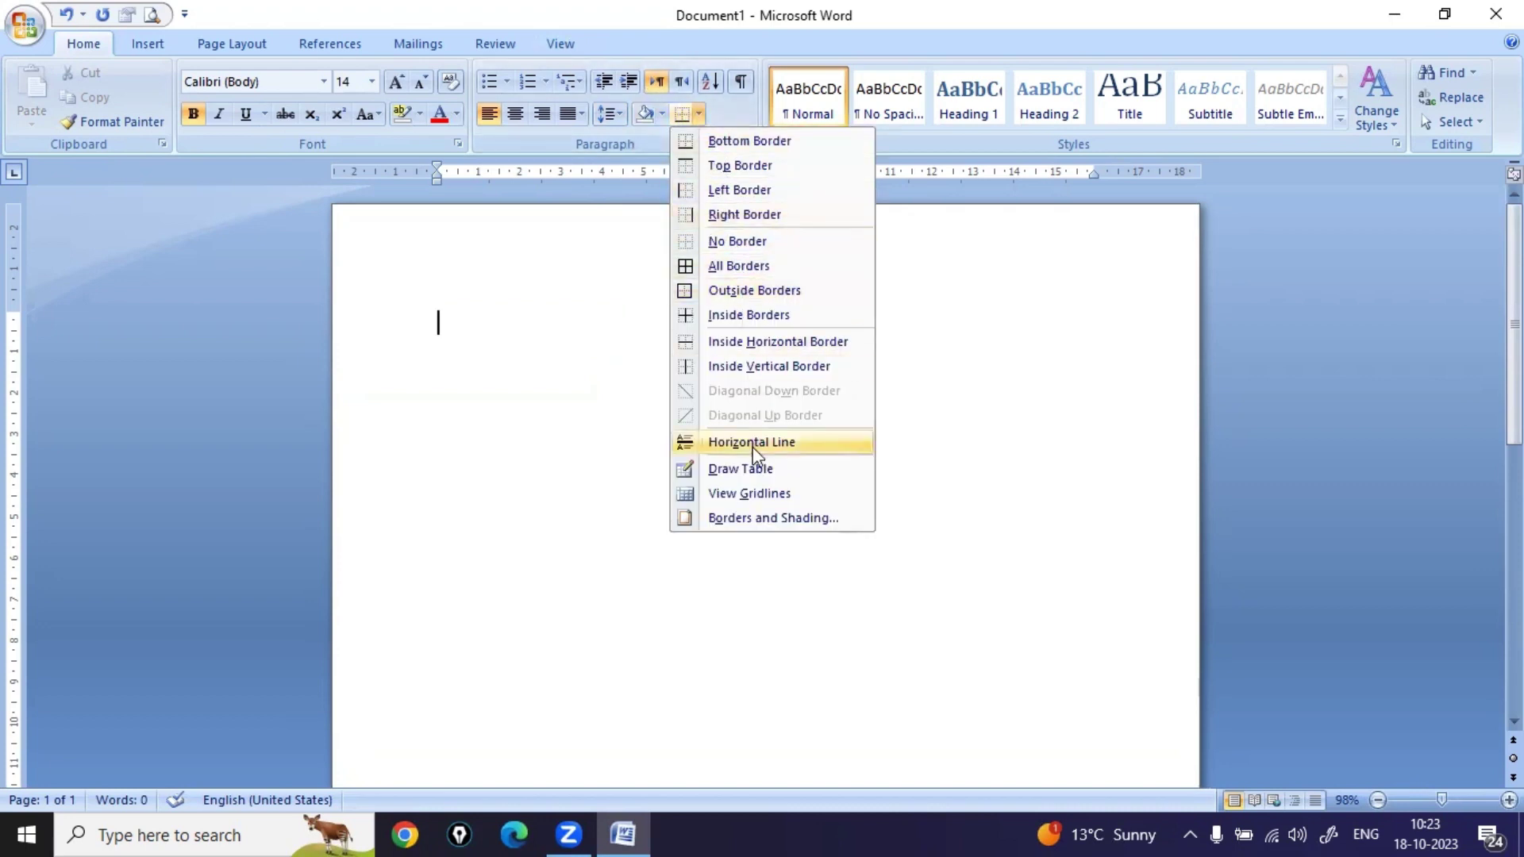
click(766, 520)
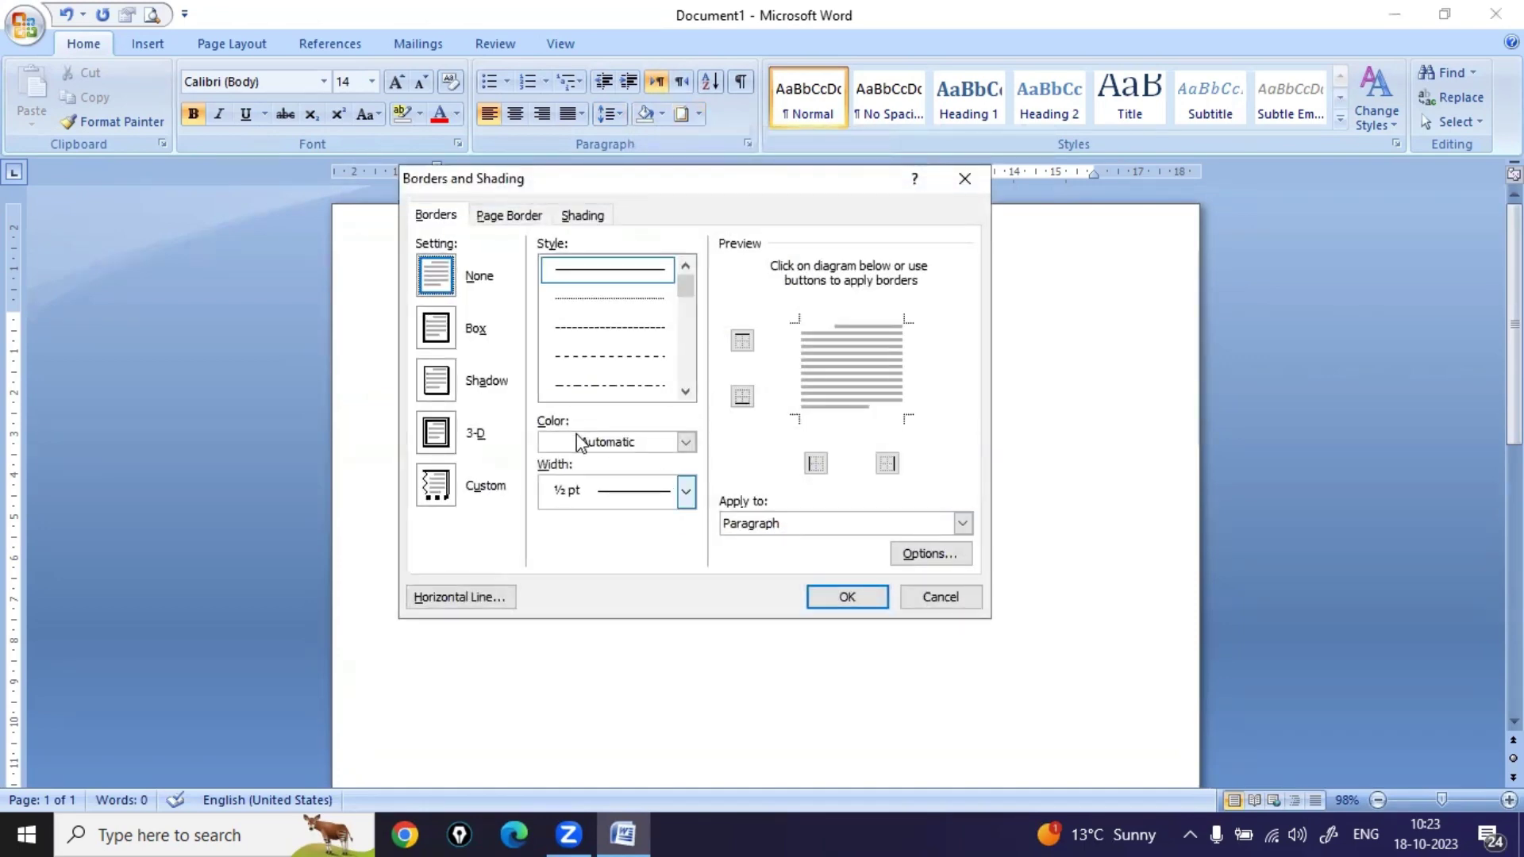
click(441, 346)
click(446, 395)
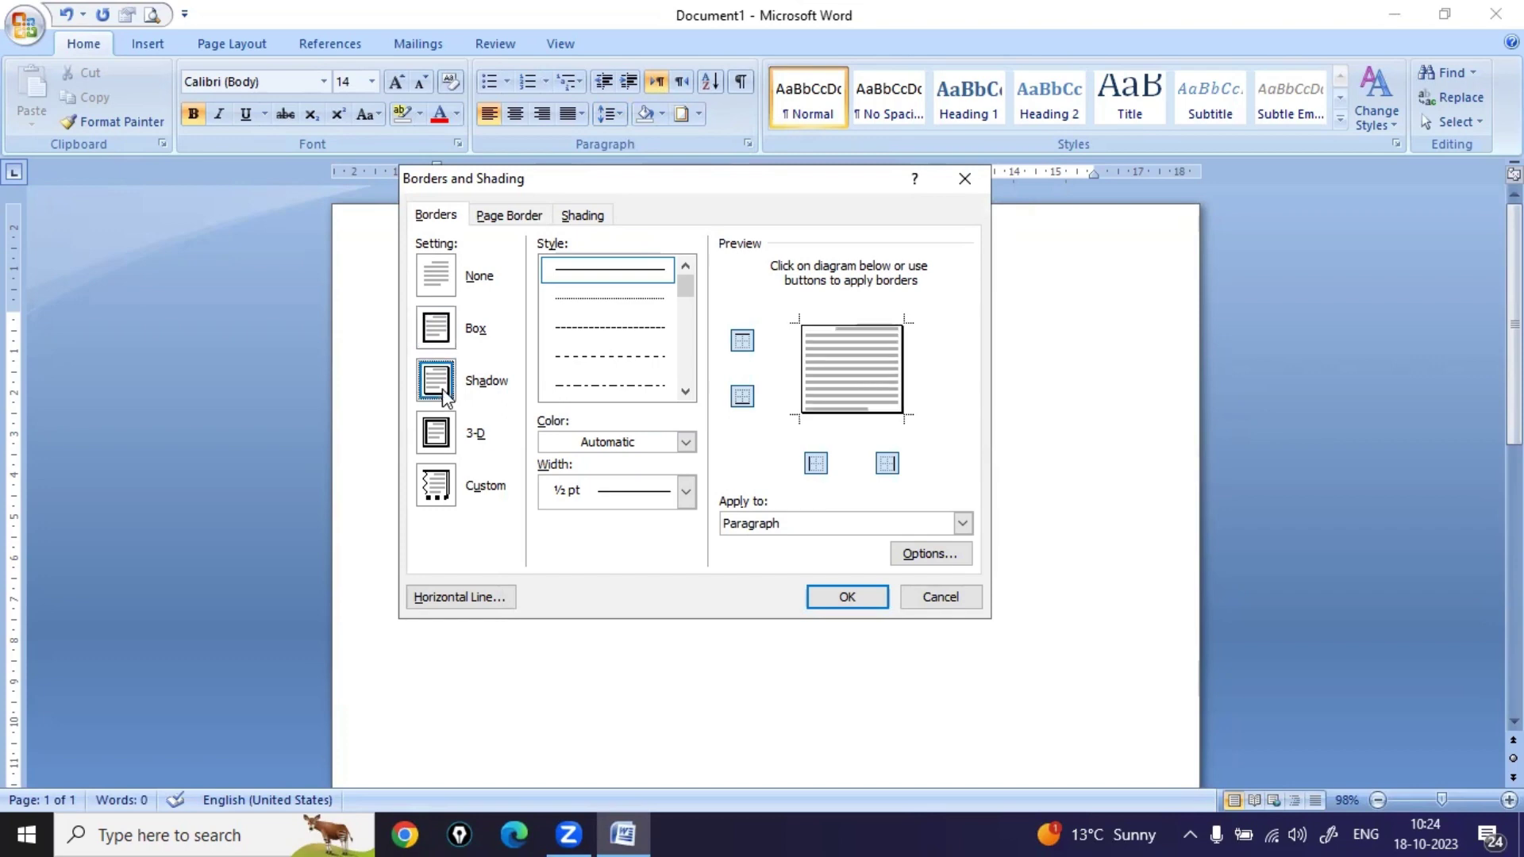
click(439, 435)
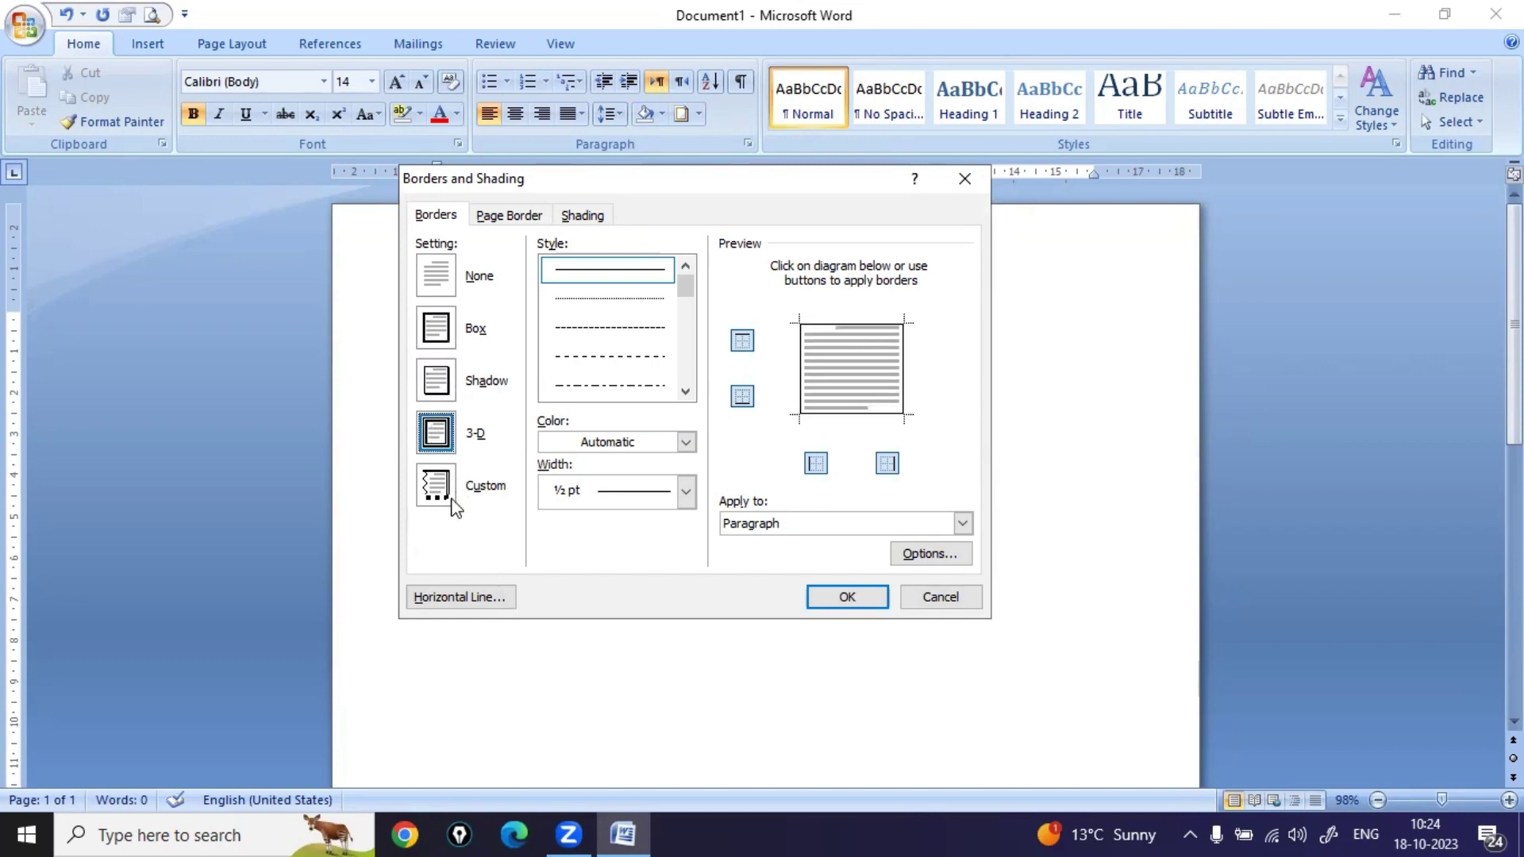
click(454, 496)
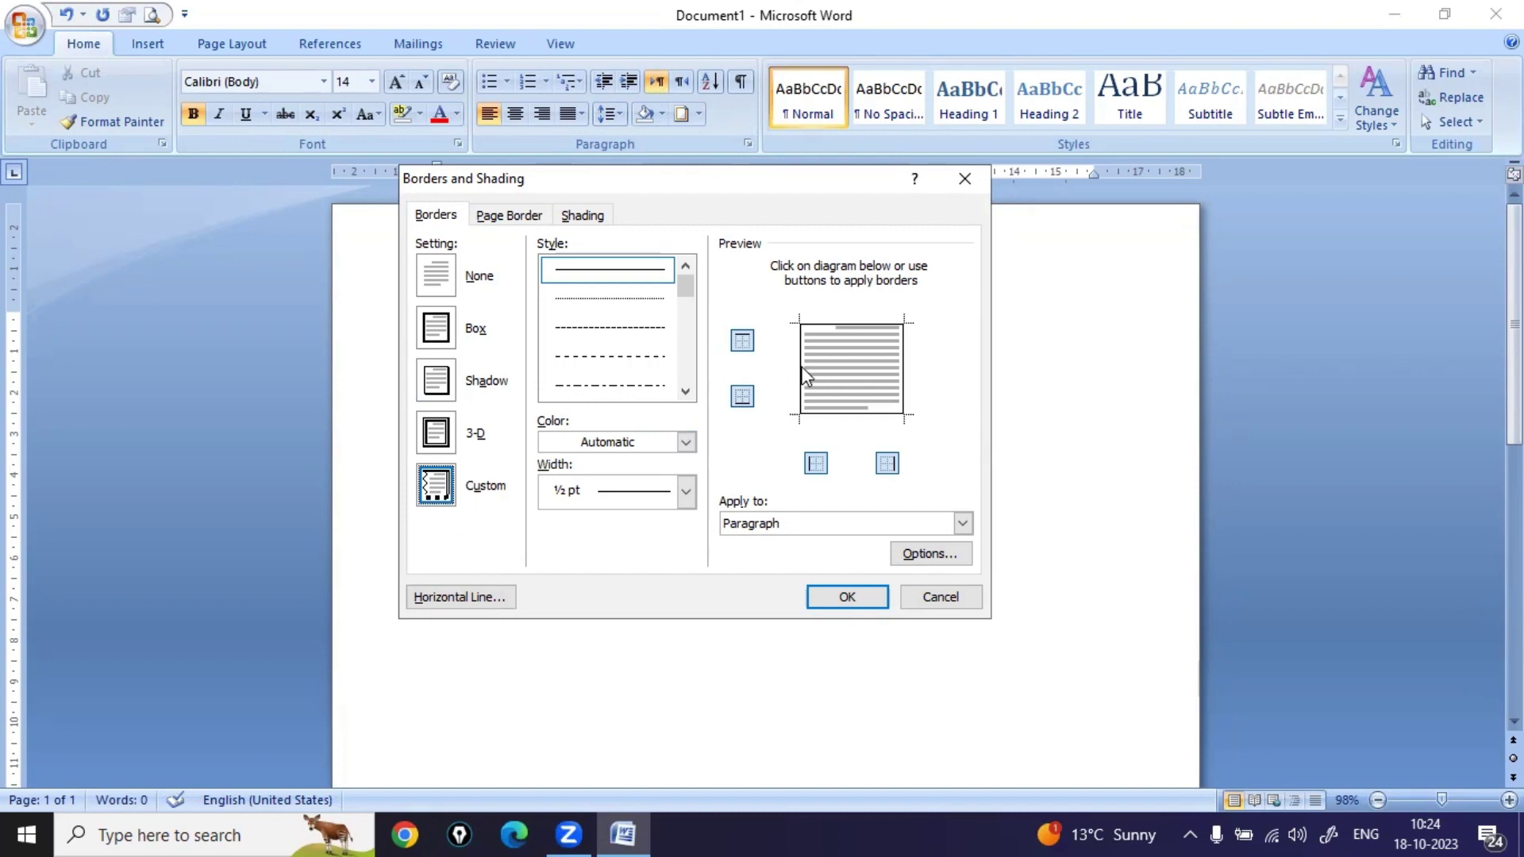
- Set the left and right sides of the paragraph's custom border to a red ½ pt triple line
click(689, 394)
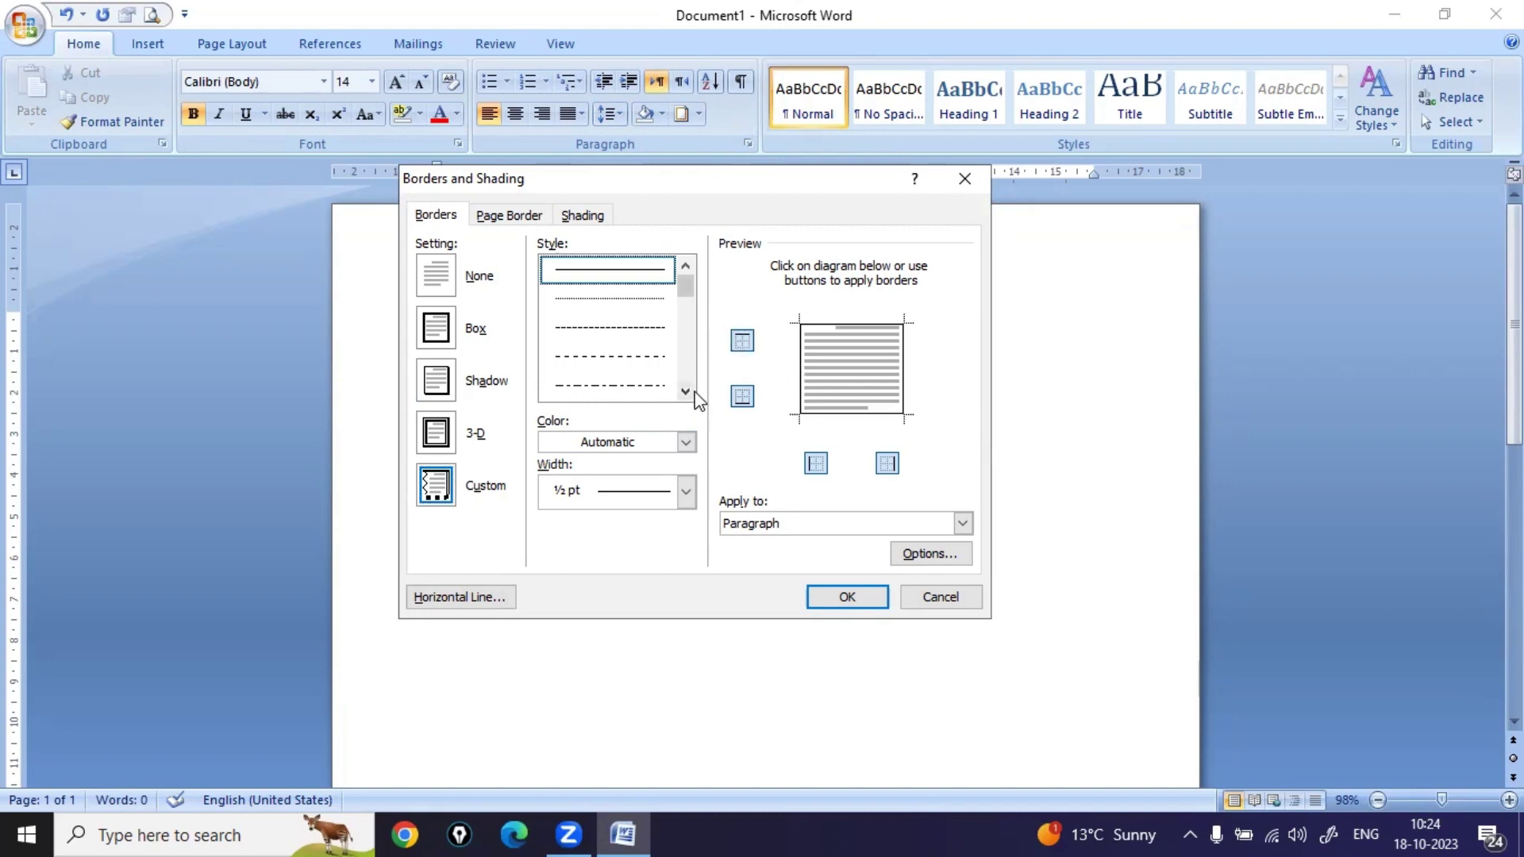
click(685, 392)
click(685, 391)
click(685, 391)
click(685, 392)
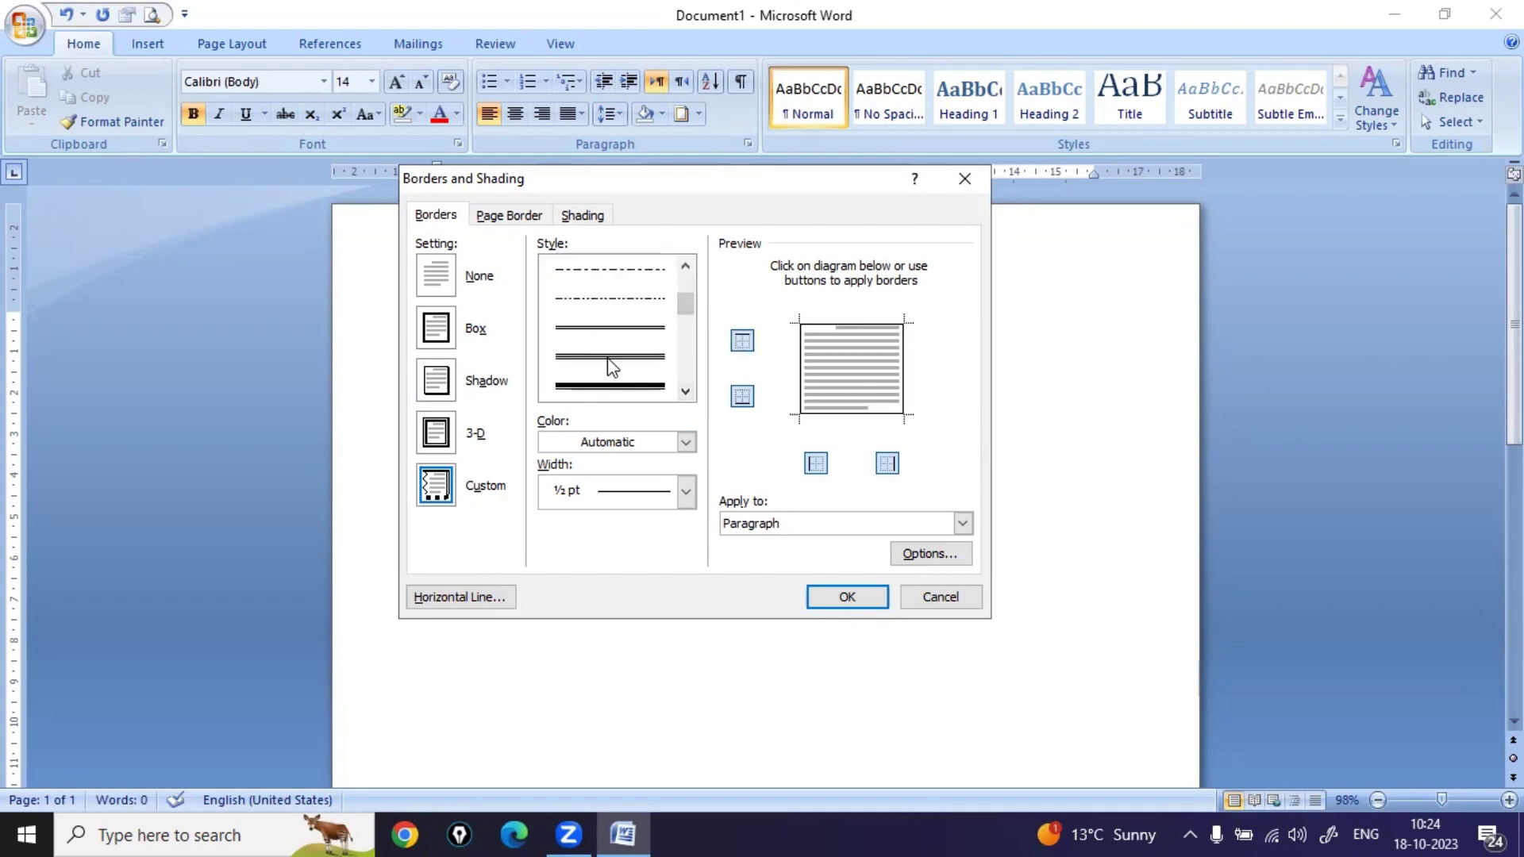
click(612, 365)
click(688, 442)
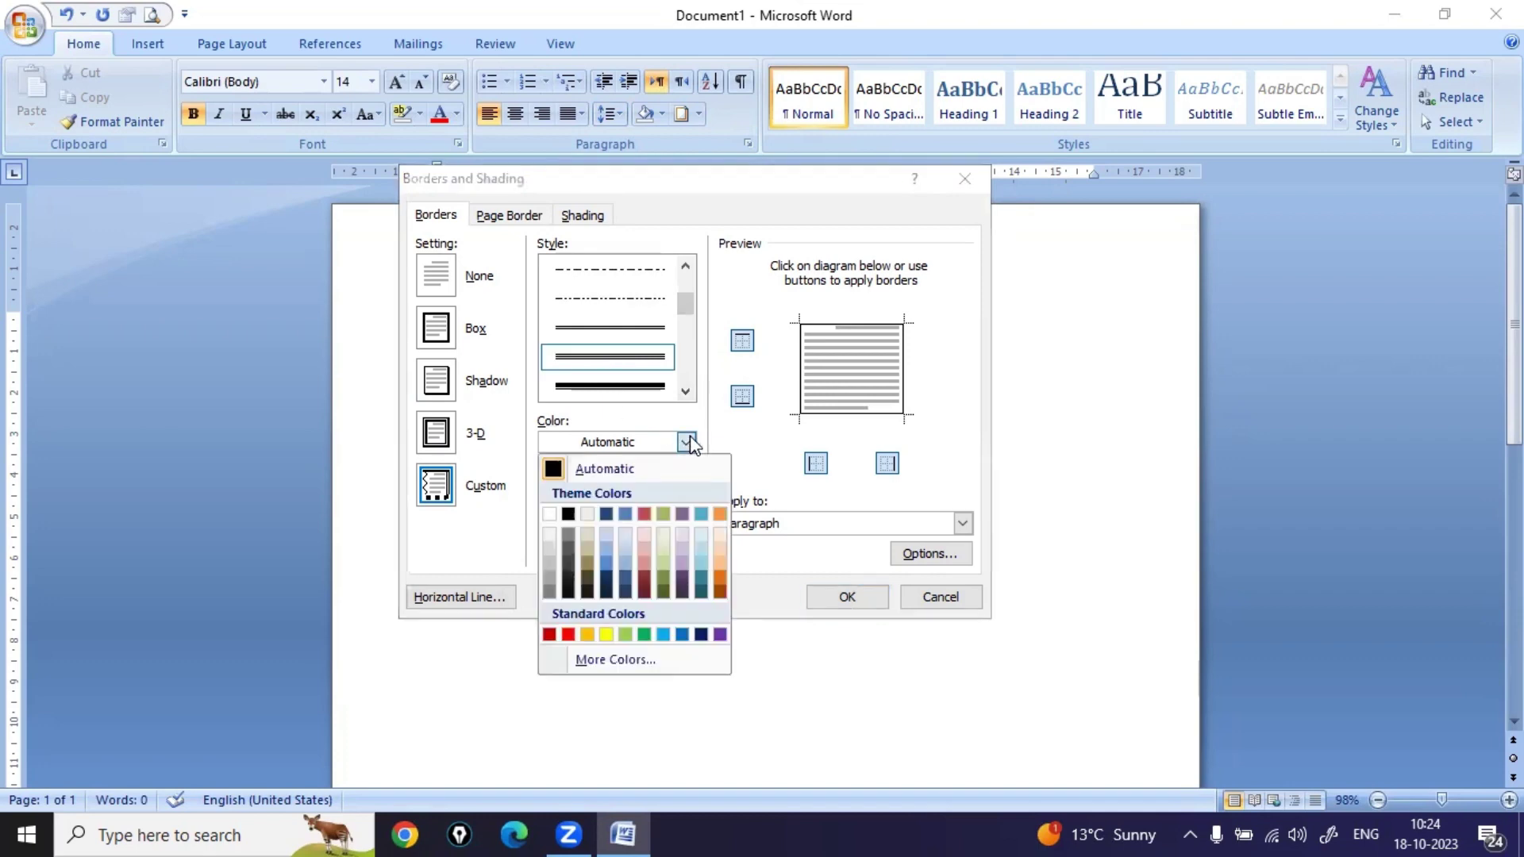
click(568, 634)
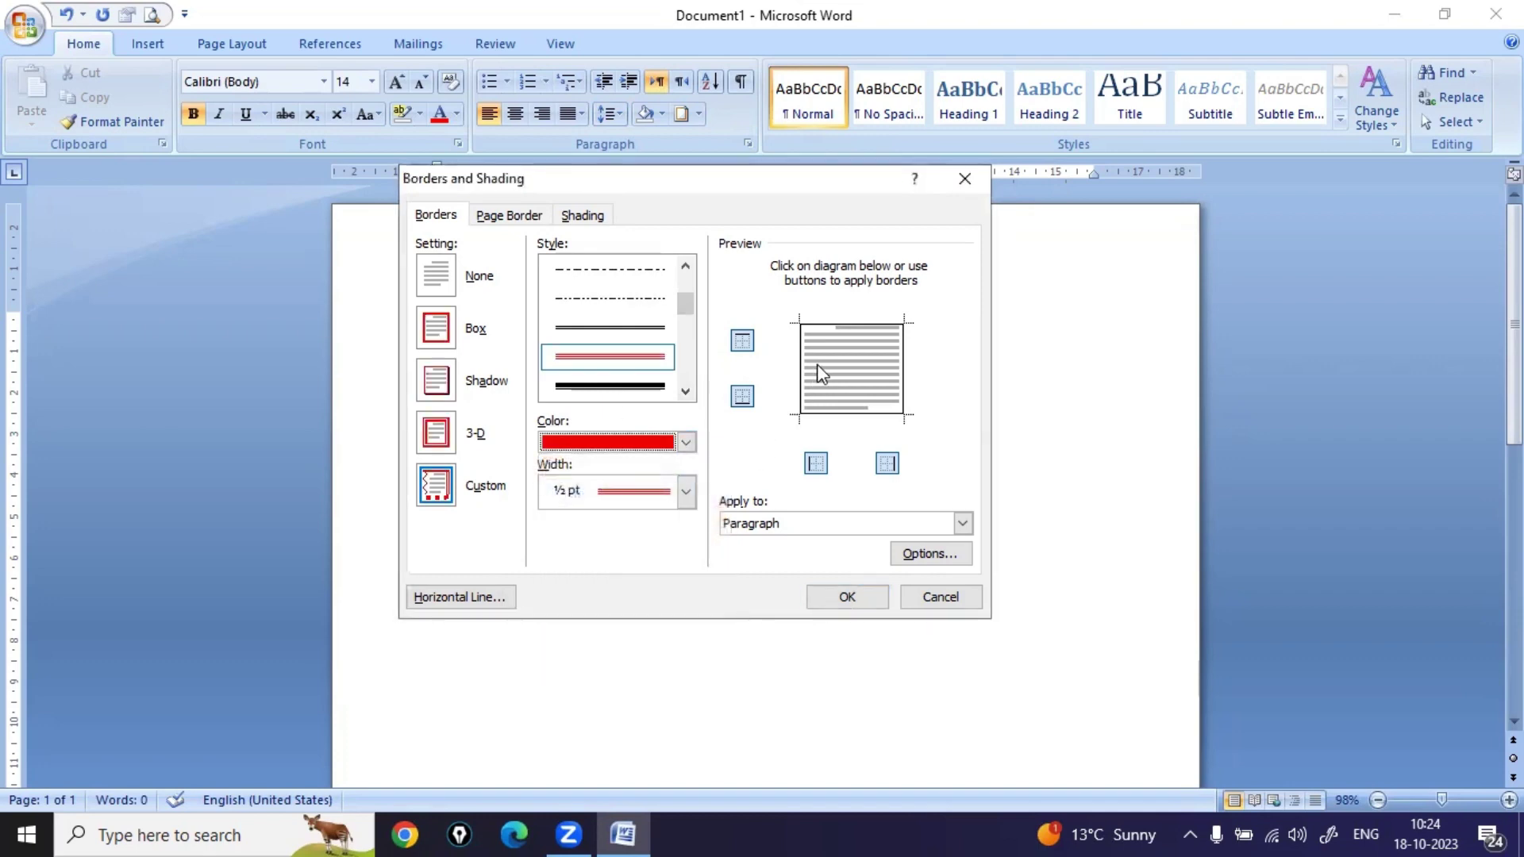
click(804, 381)
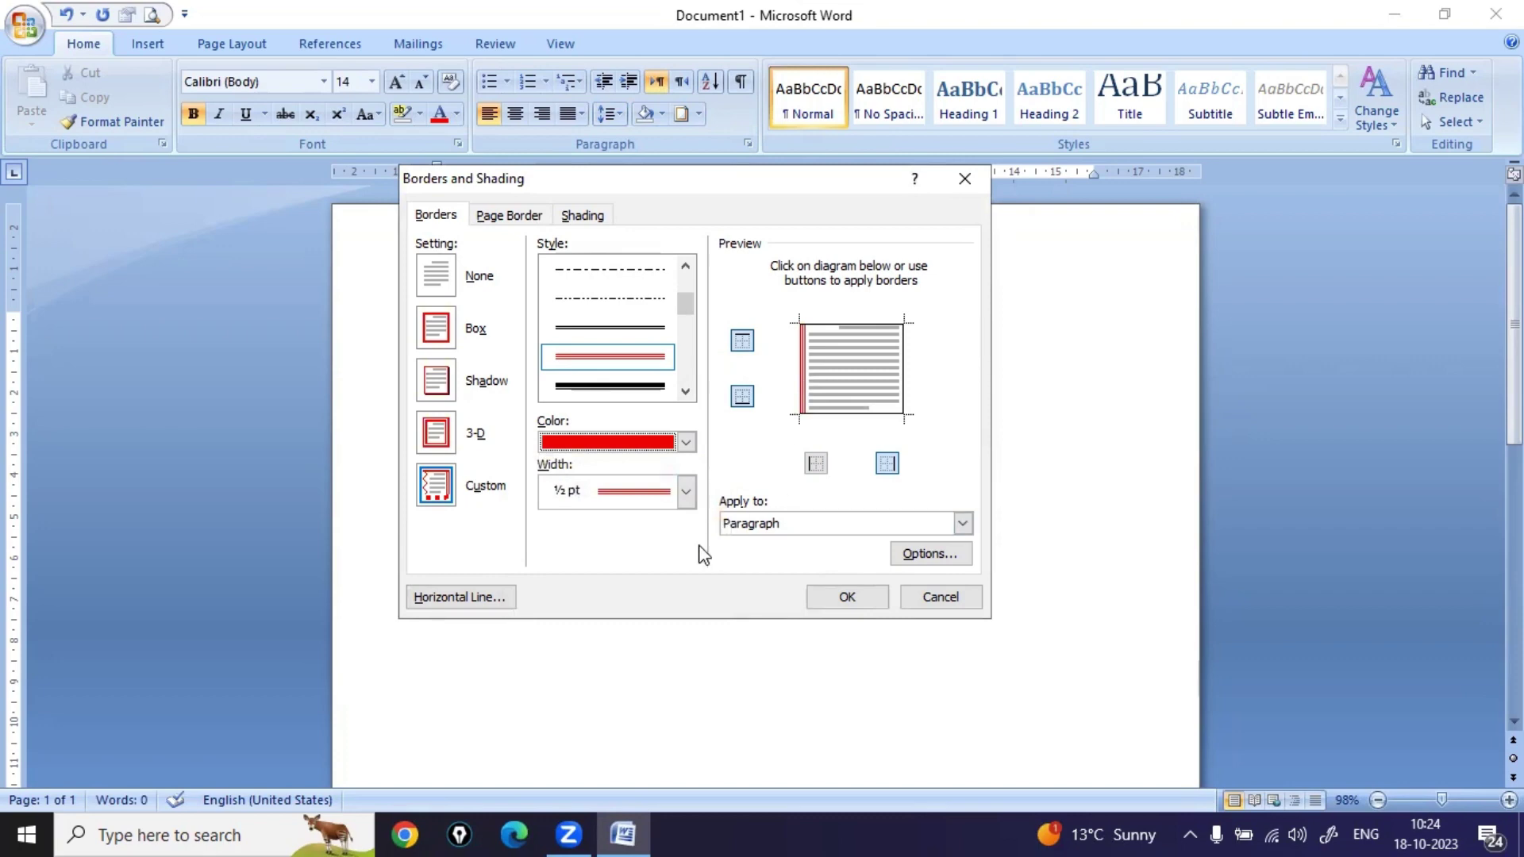
click(901, 384)
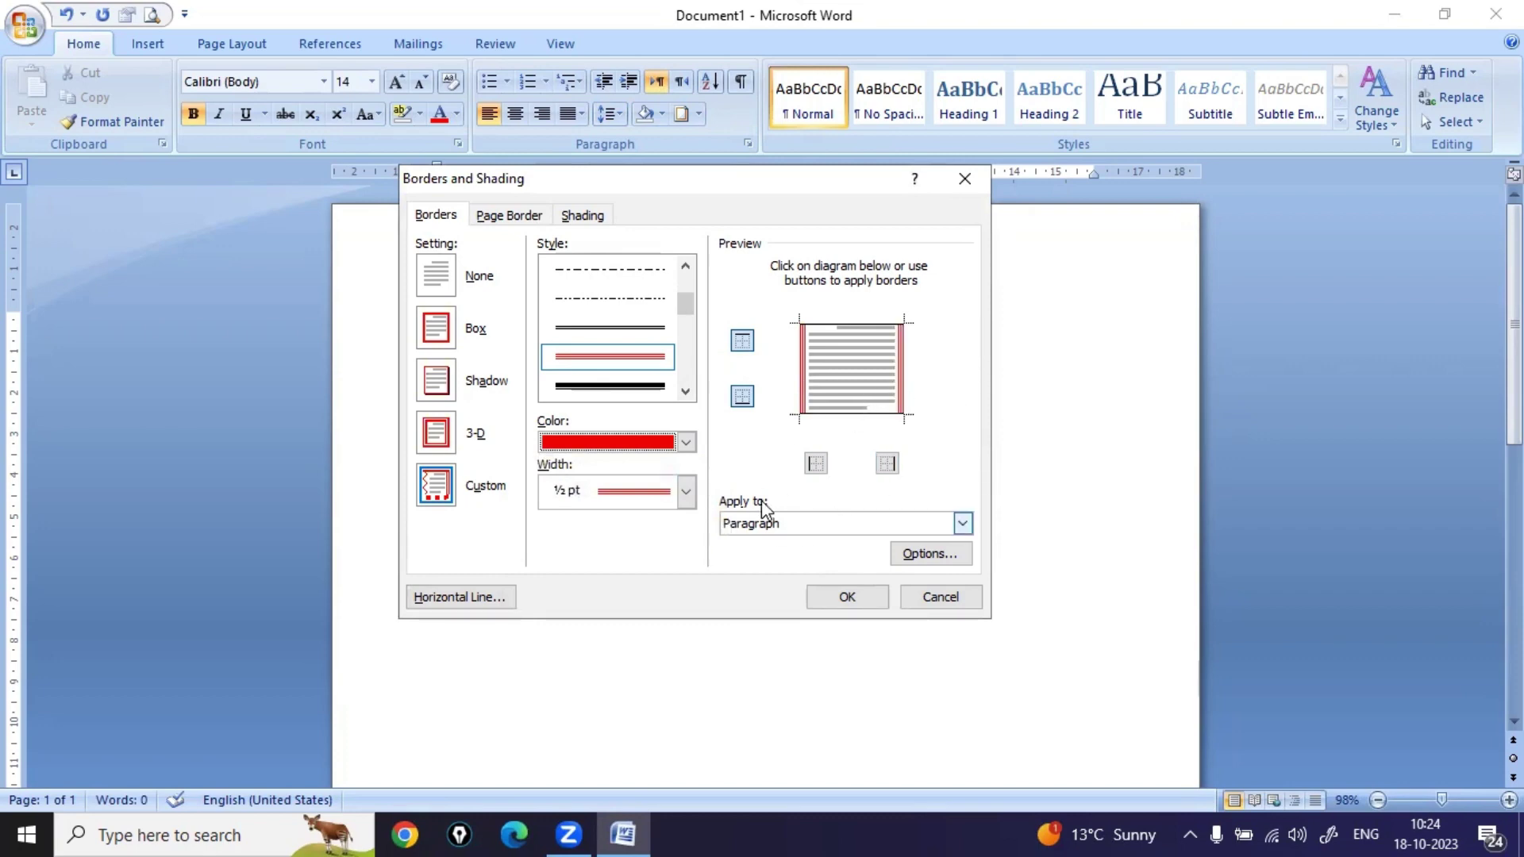
- Try green, switch to a 3 pt thick-thin line in automatic colour for the border's top and bottom, and apply the border
click(687, 443)
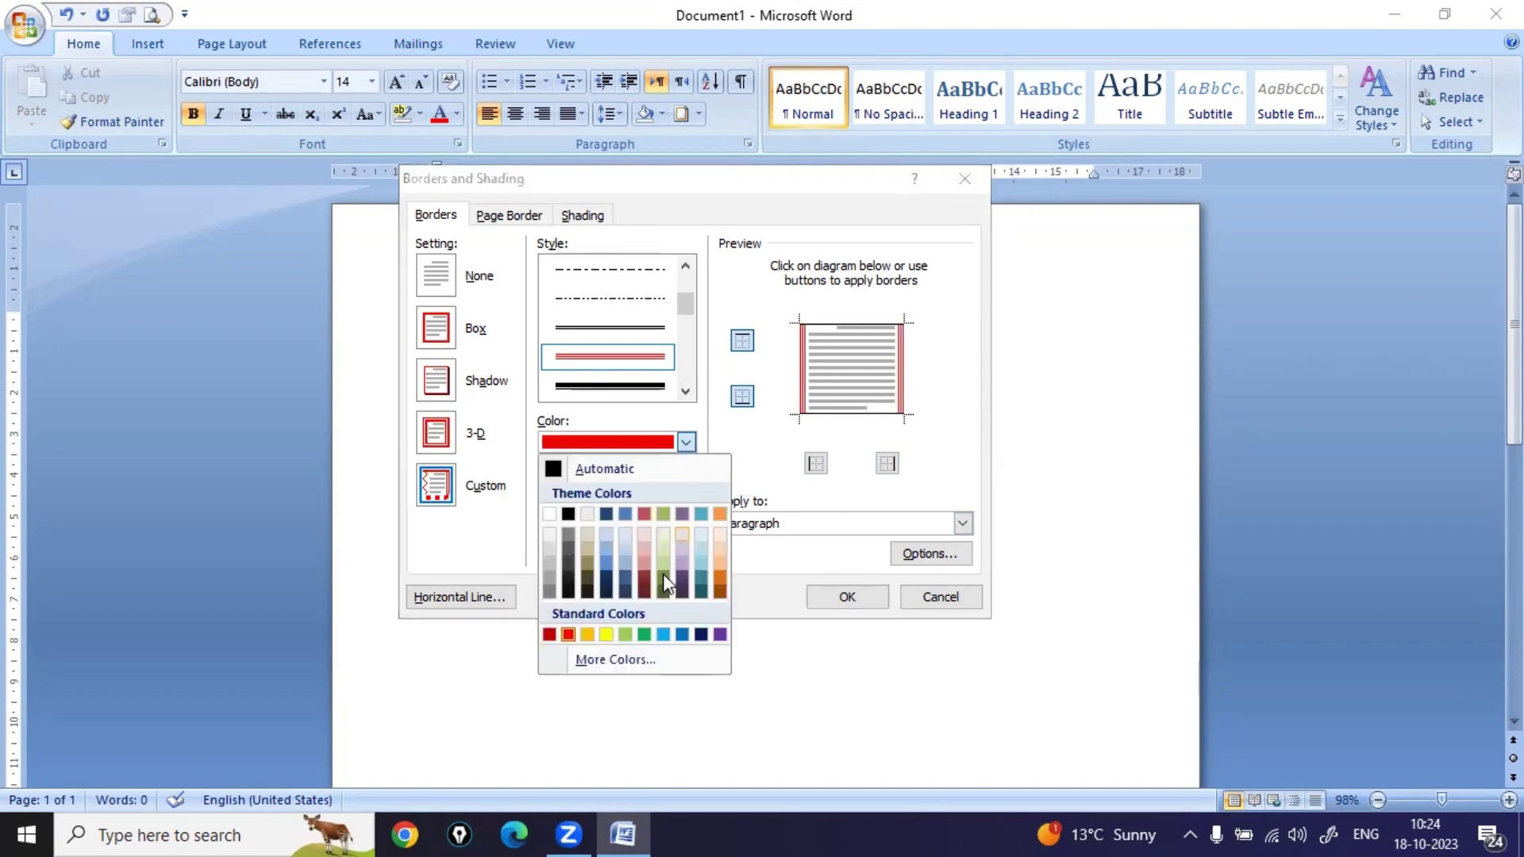
click(643, 635)
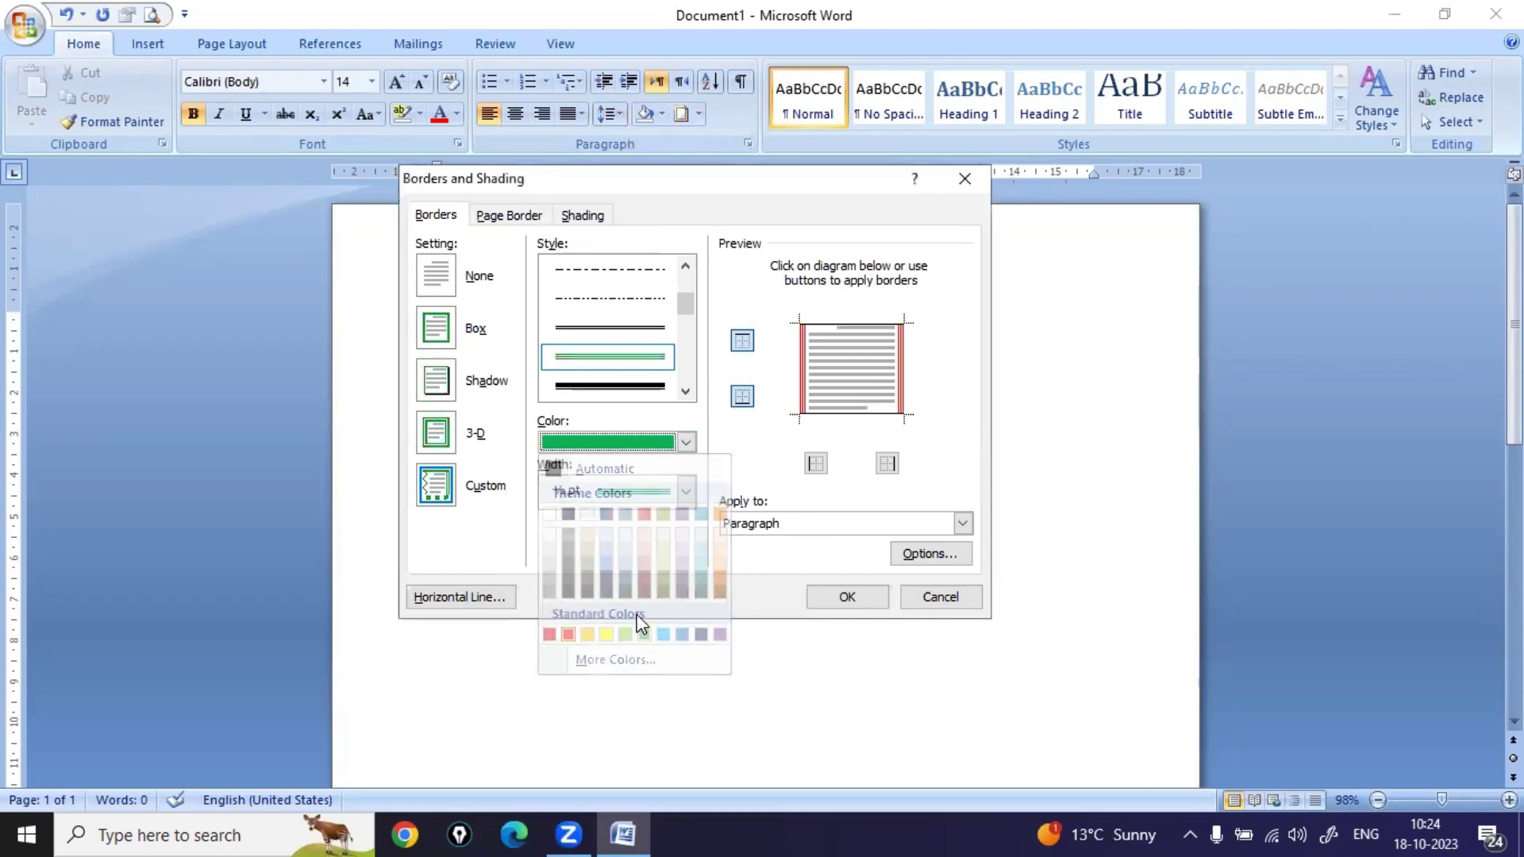
click(644, 386)
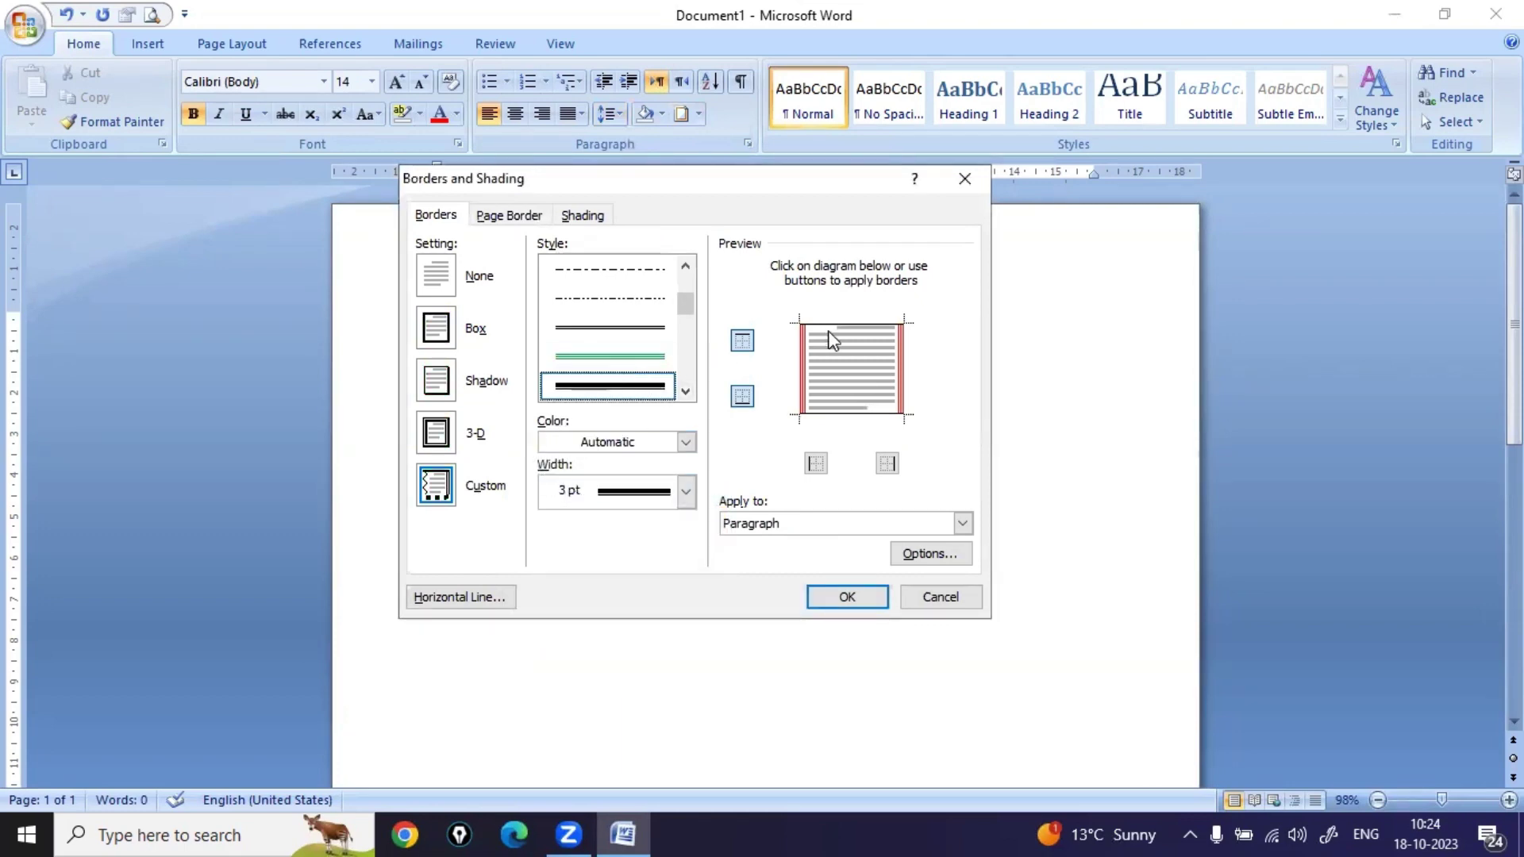
click(852, 324)
click(851, 411)
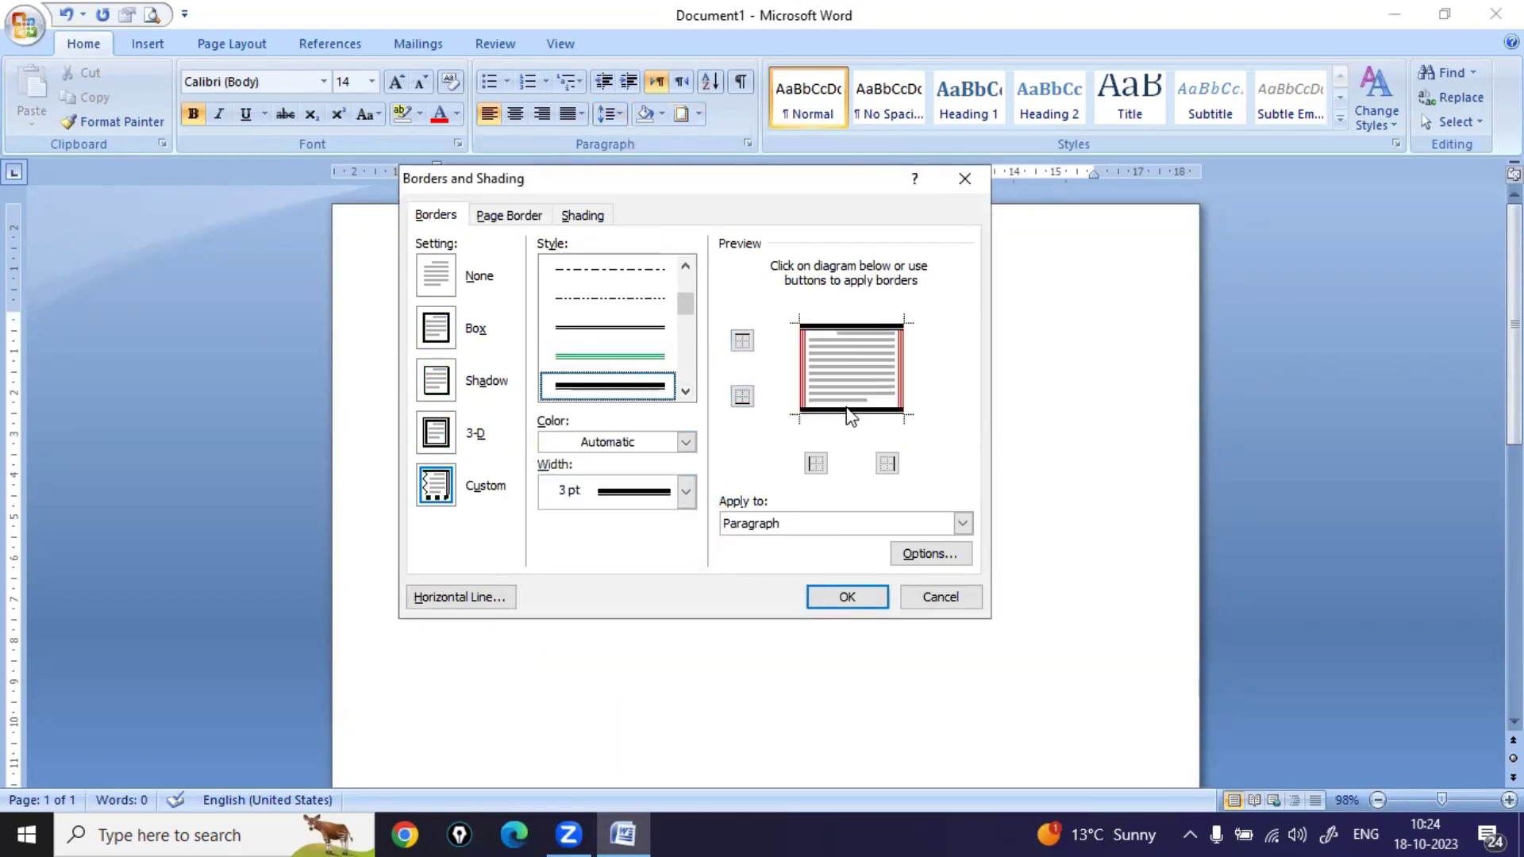
click(848, 599)
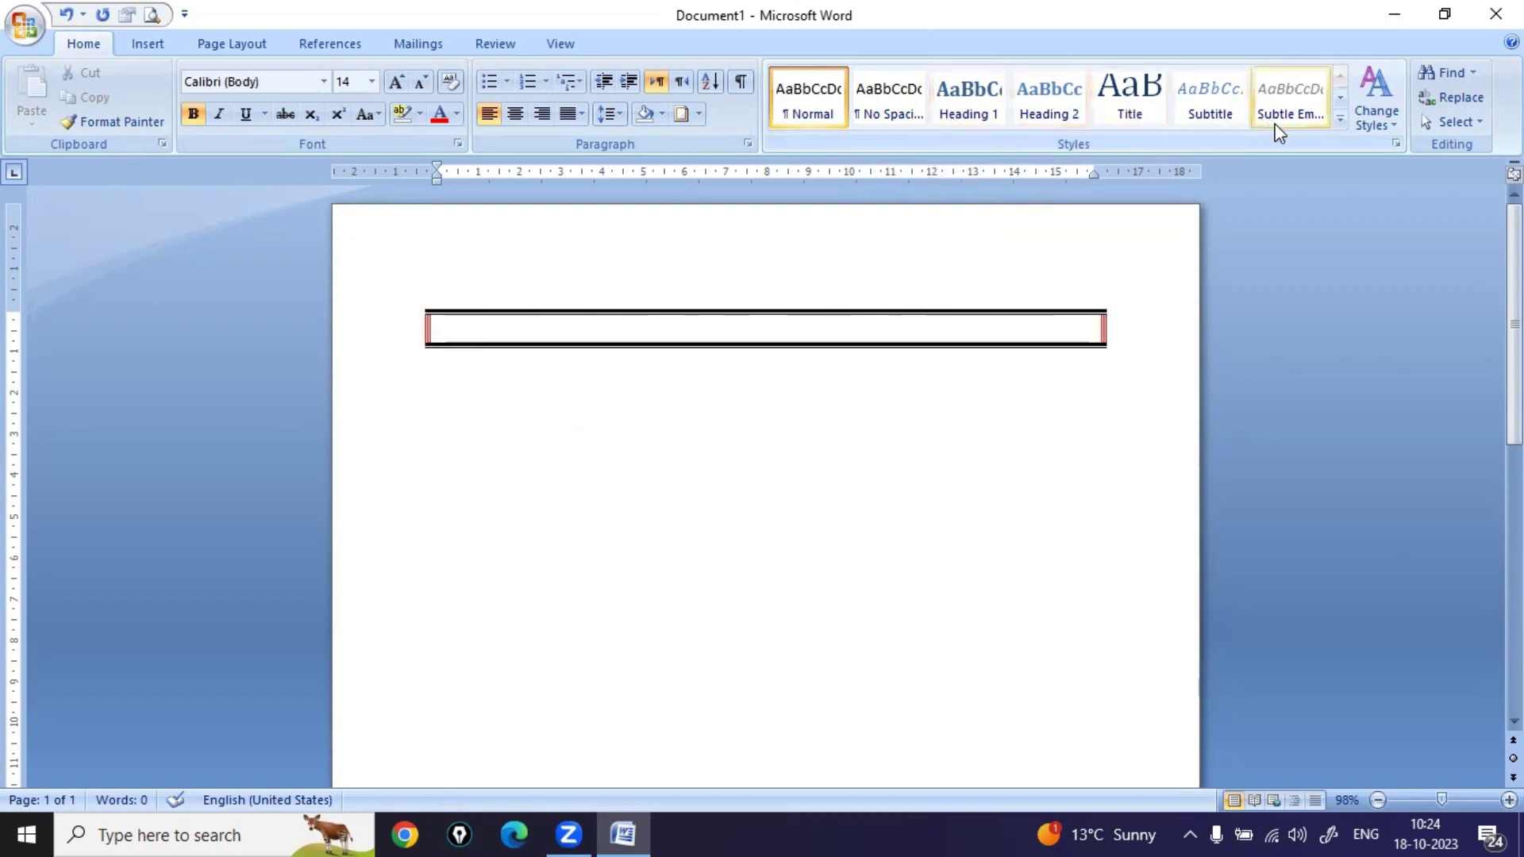
- Examine the Find and Replace options for searching and replacing text, closing them without entering anything
click(1450, 77)
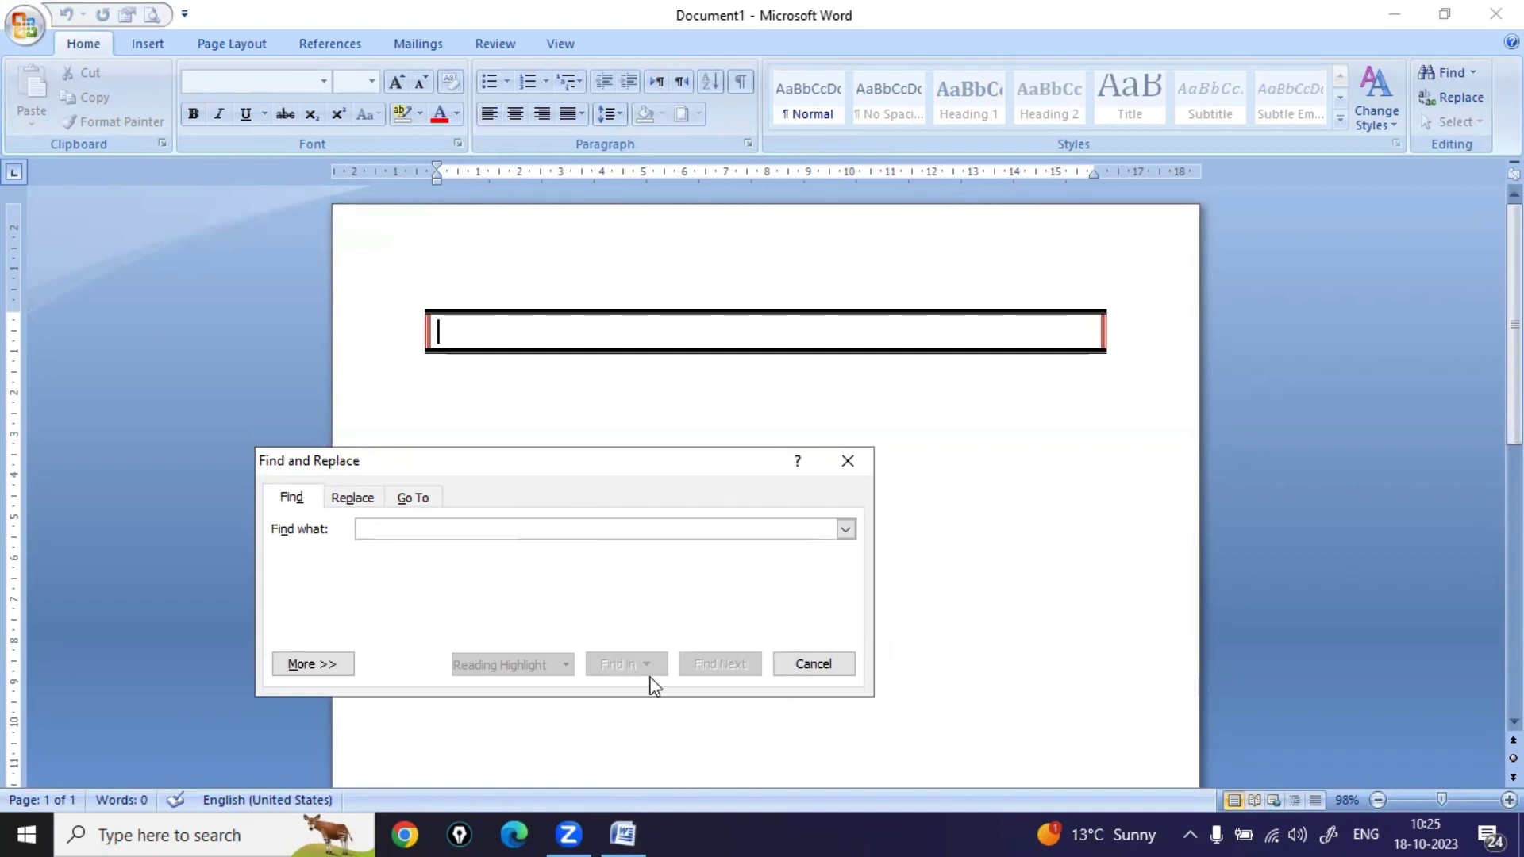
click(847, 460)
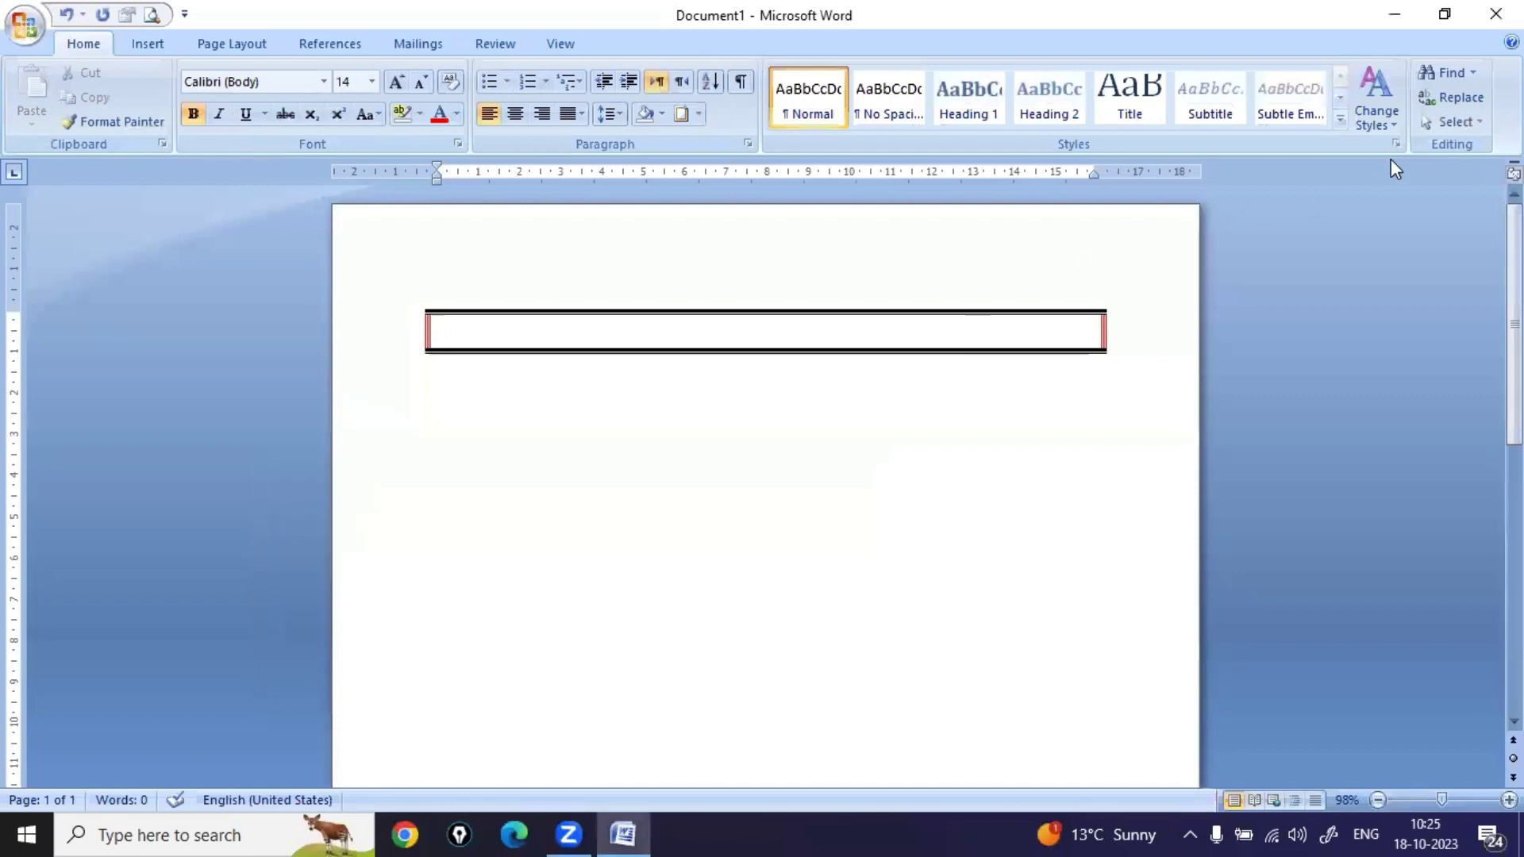
click(1453, 97)
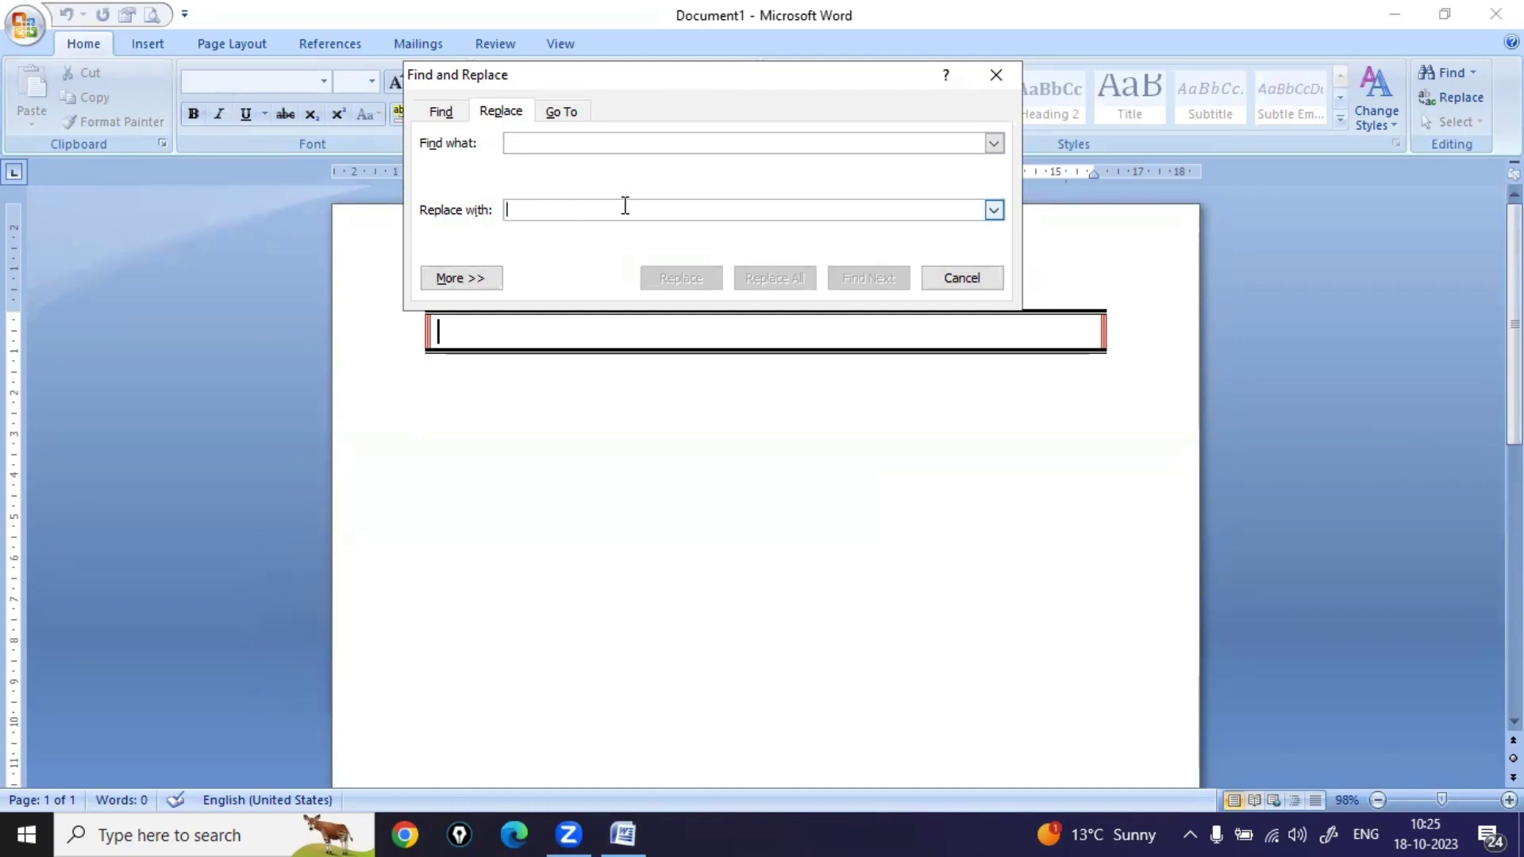
click(983, 278)
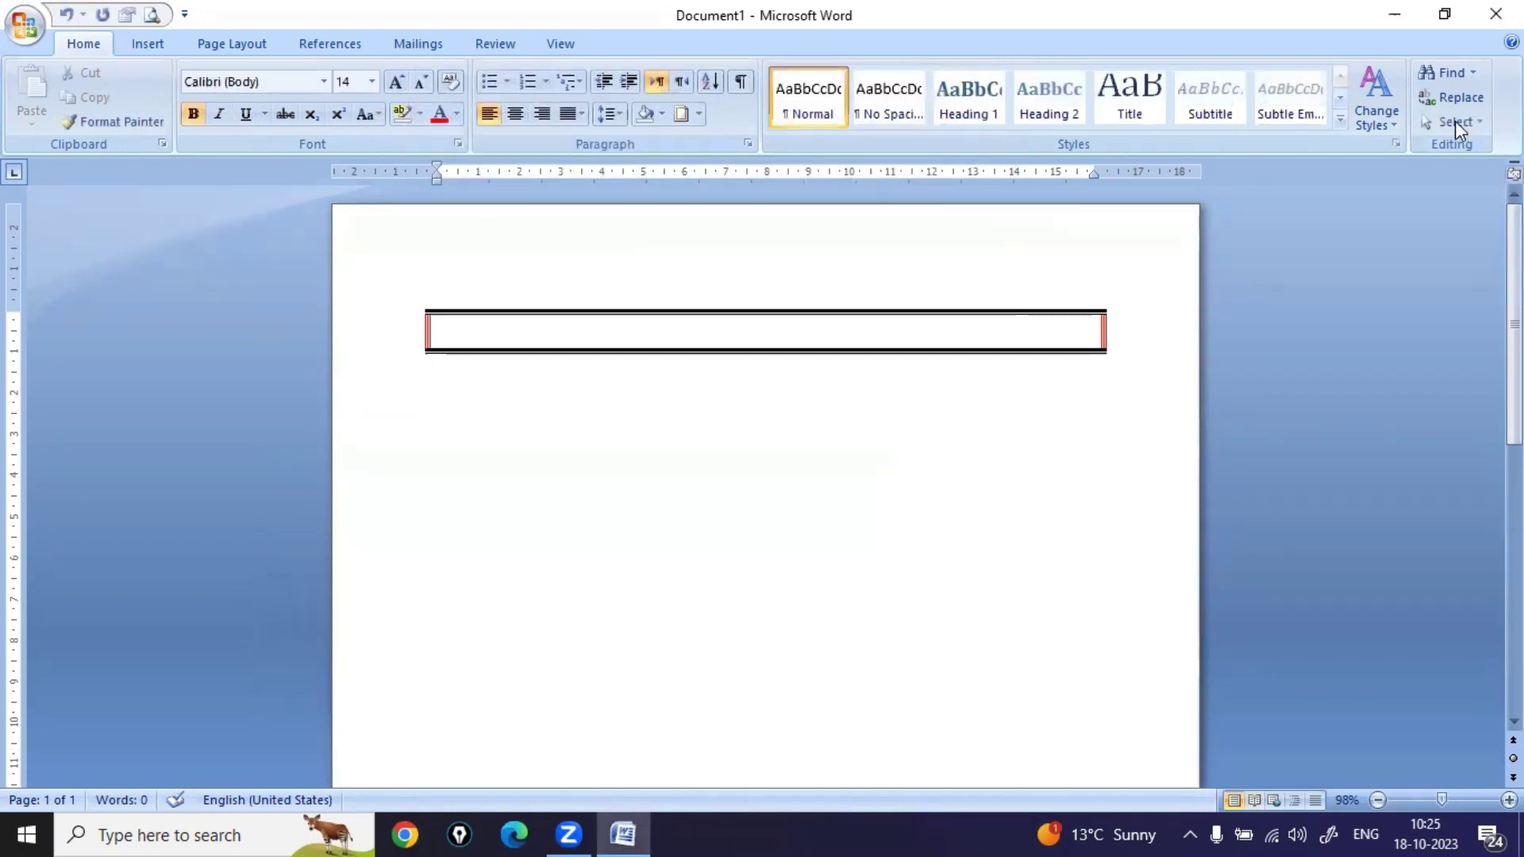
- Switch to the insertion tools and undo the custom paragraph border
click(145, 46)
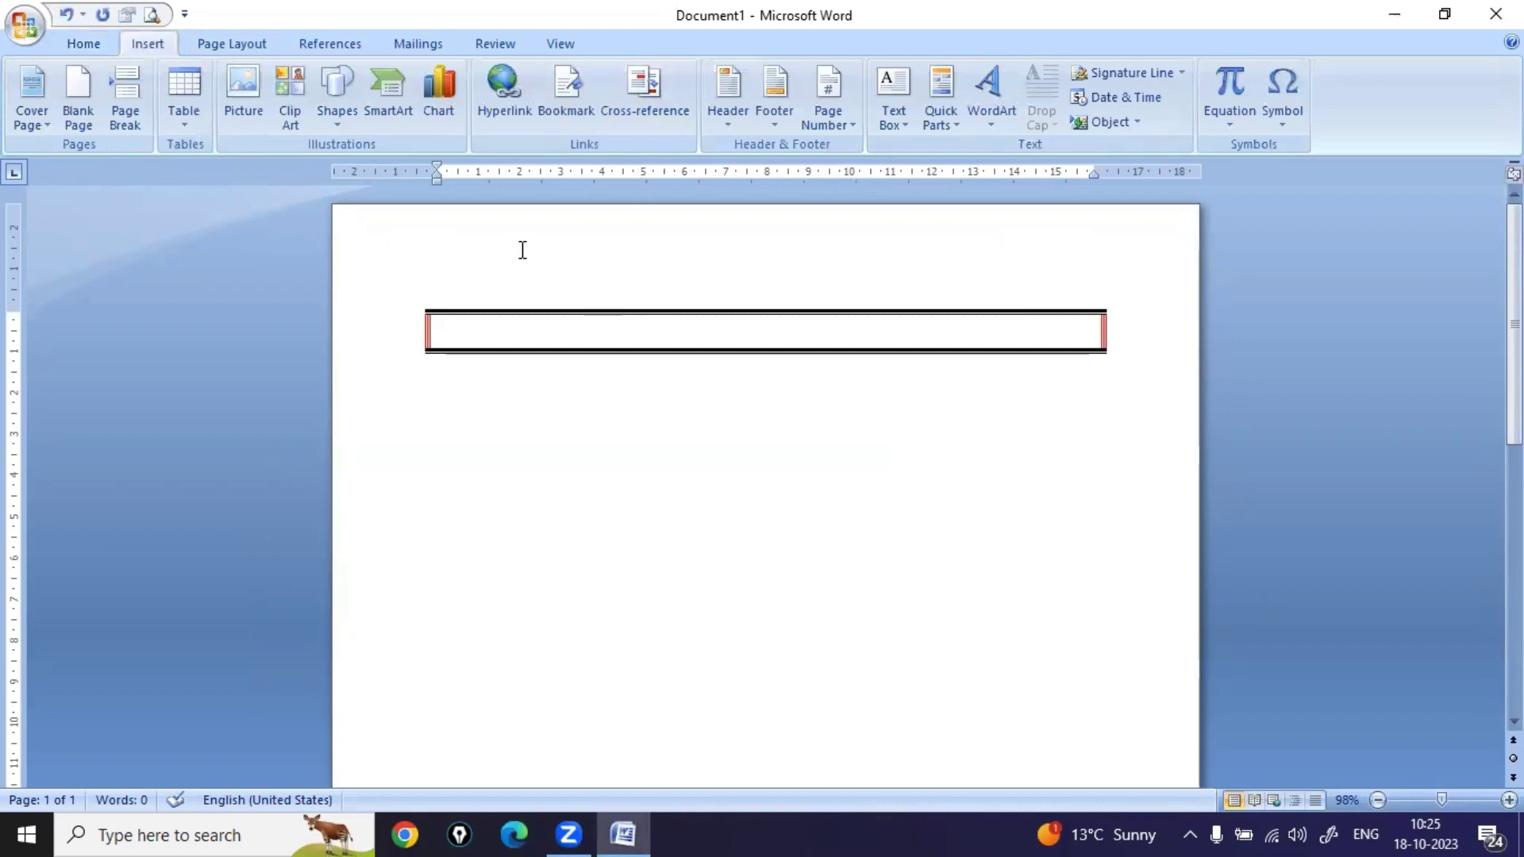
key(ctrl+z)
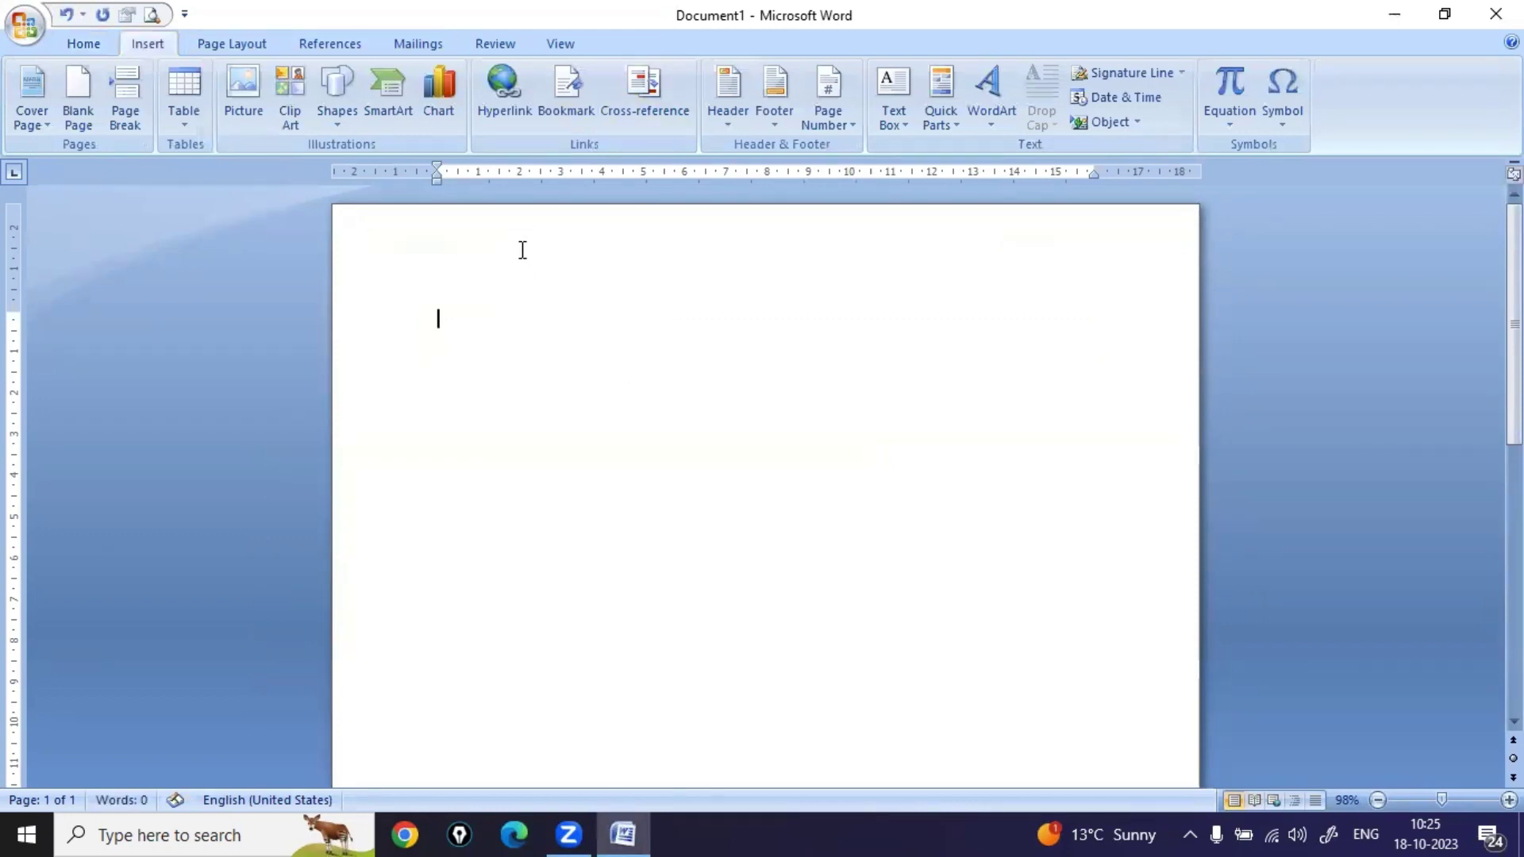
- Browse the built-in cover page designs, insert the Exposure cover page, and look over its layout
click(30, 112)
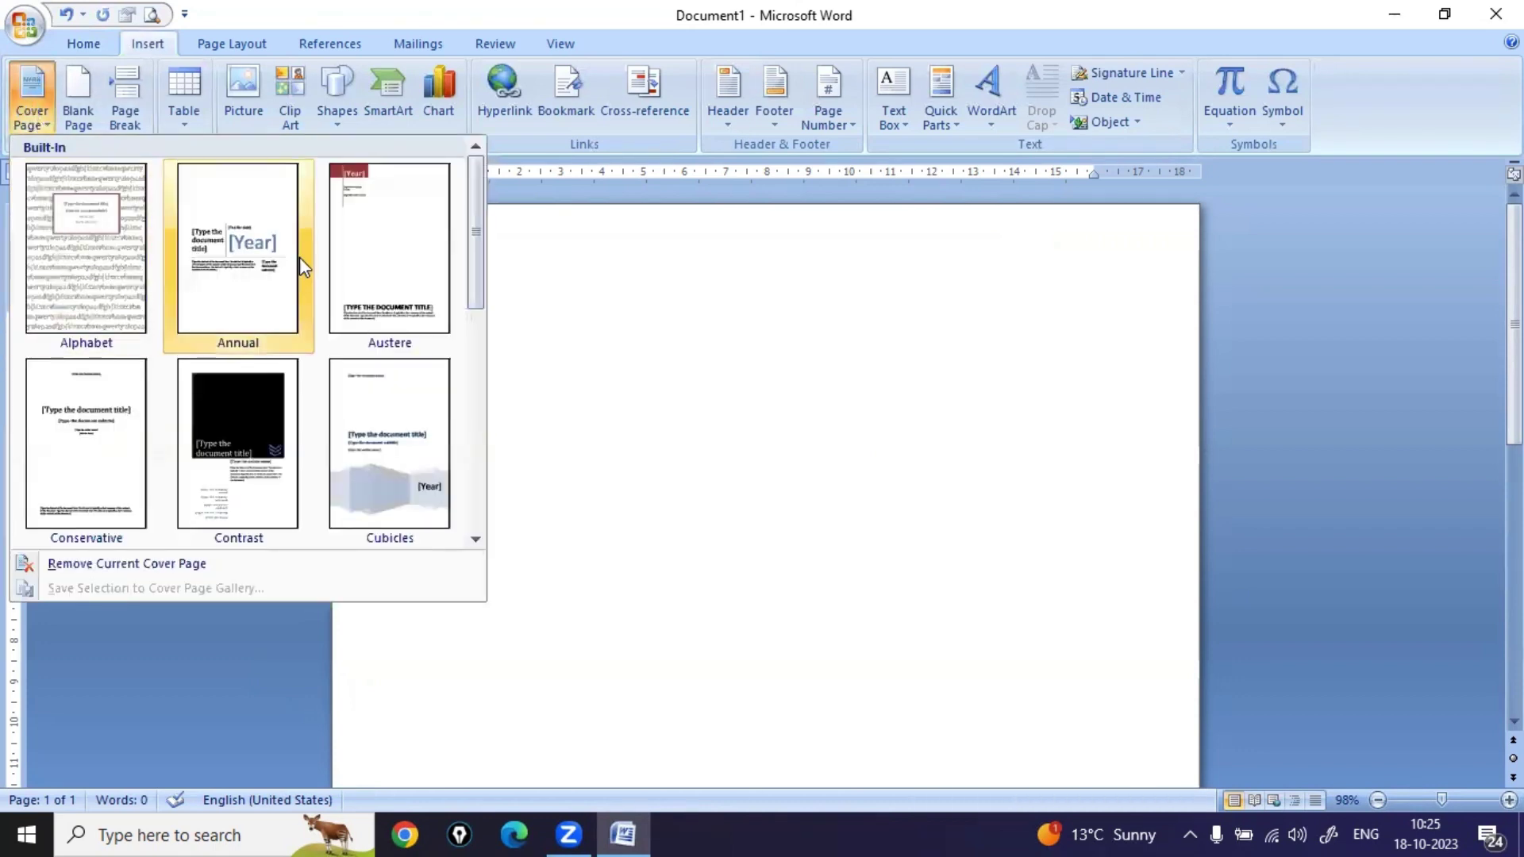
scroll(406, 288, down, 3)
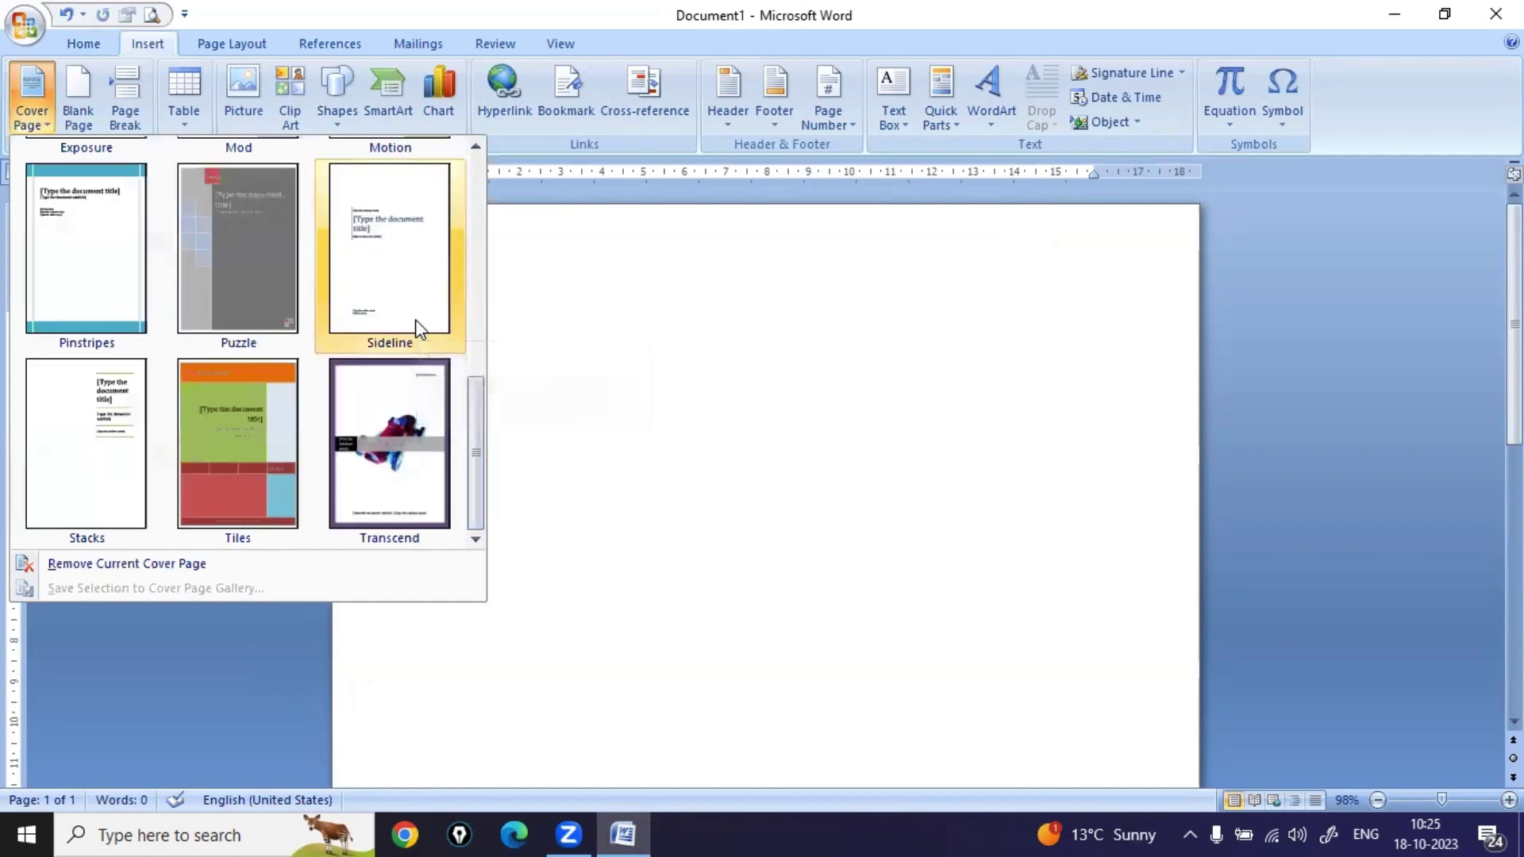
scroll(206, 460, up, 3)
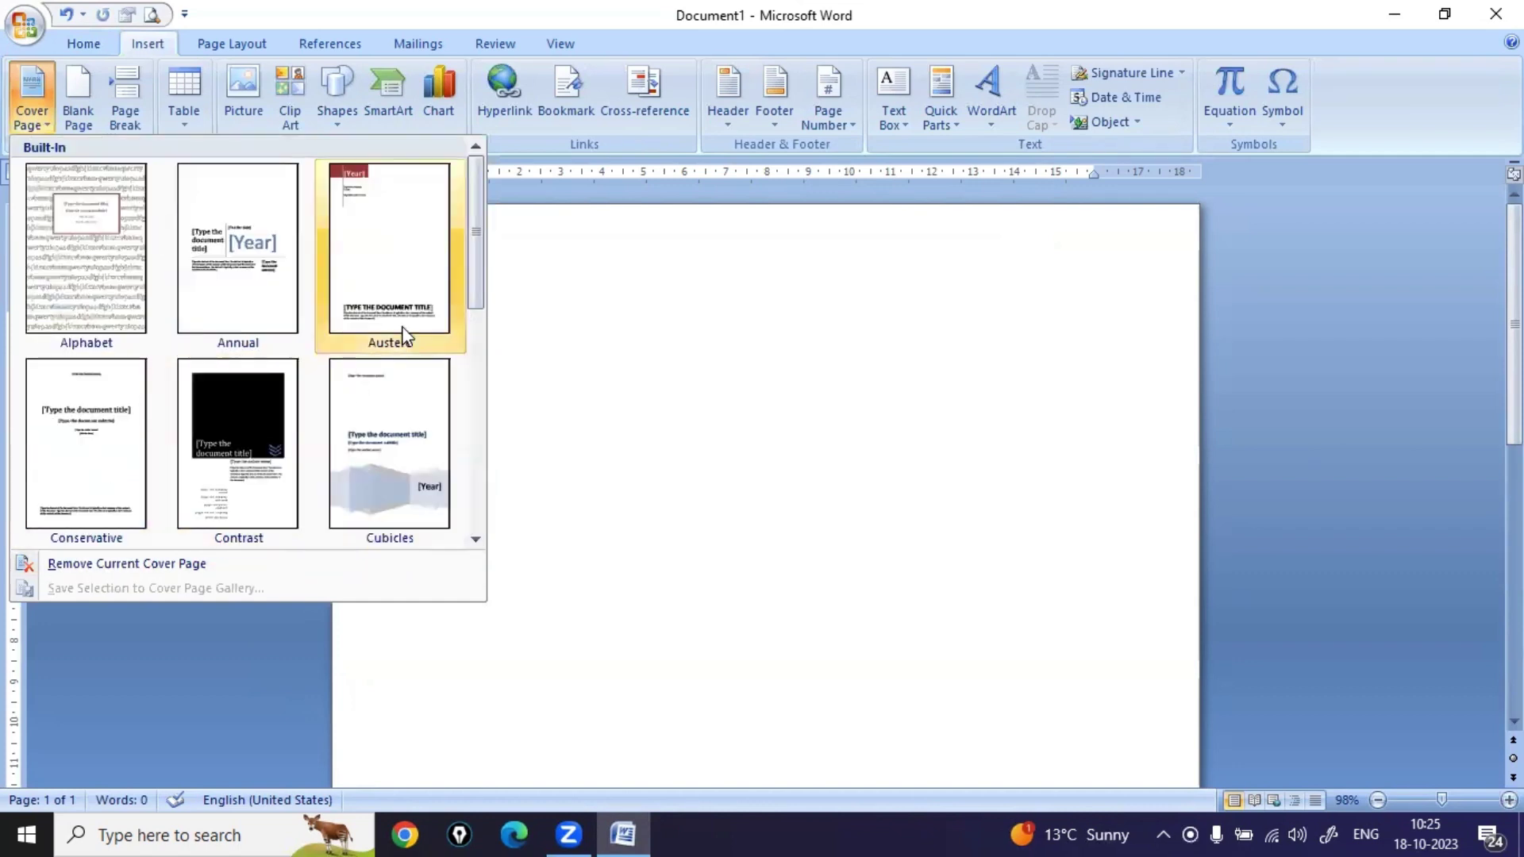
drag(477, 275, 462, 415)
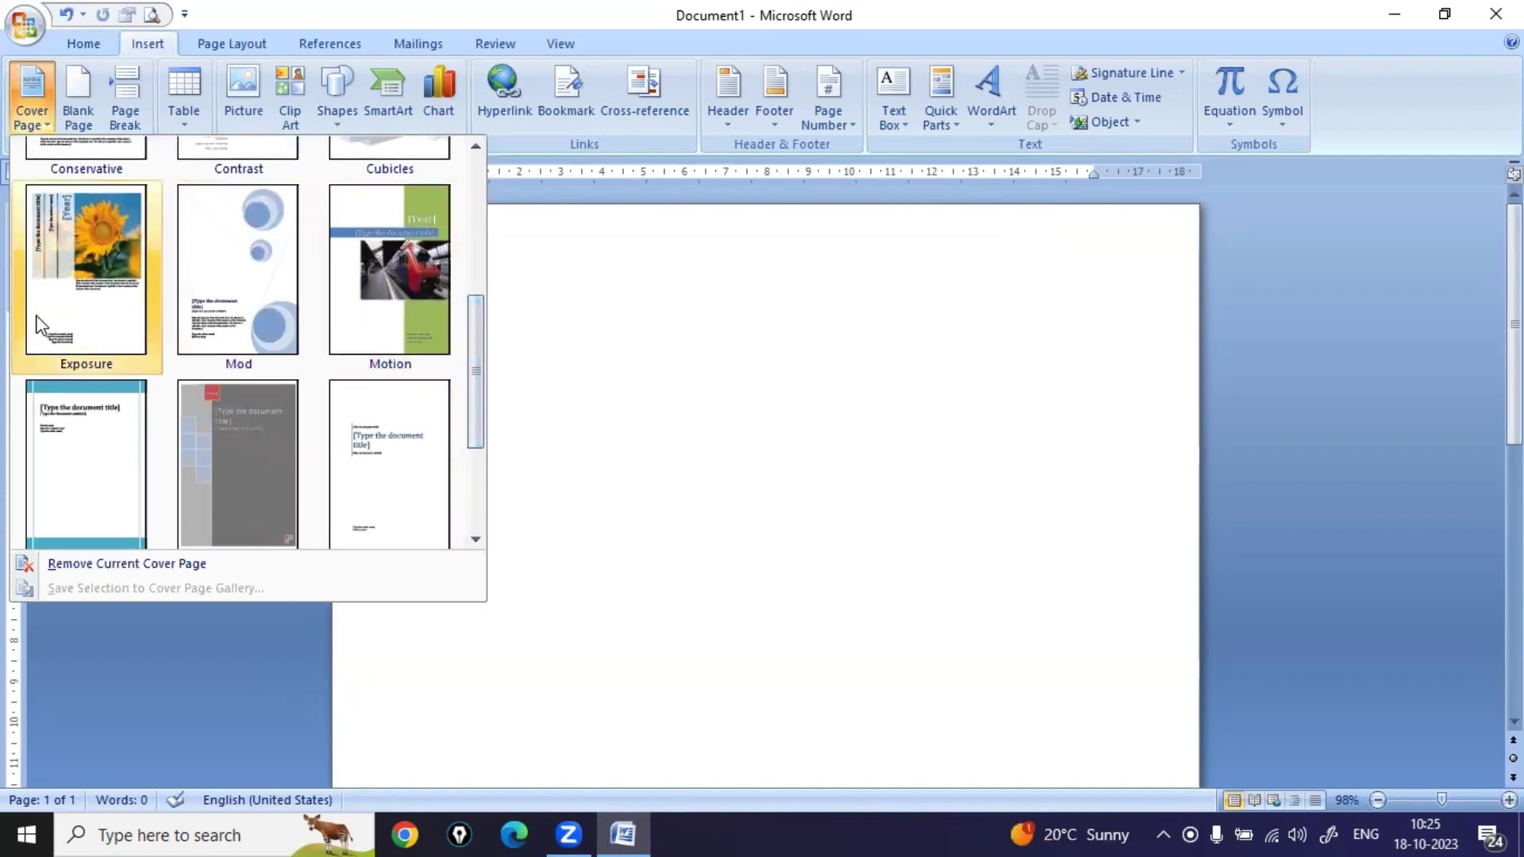
click(105, 279)
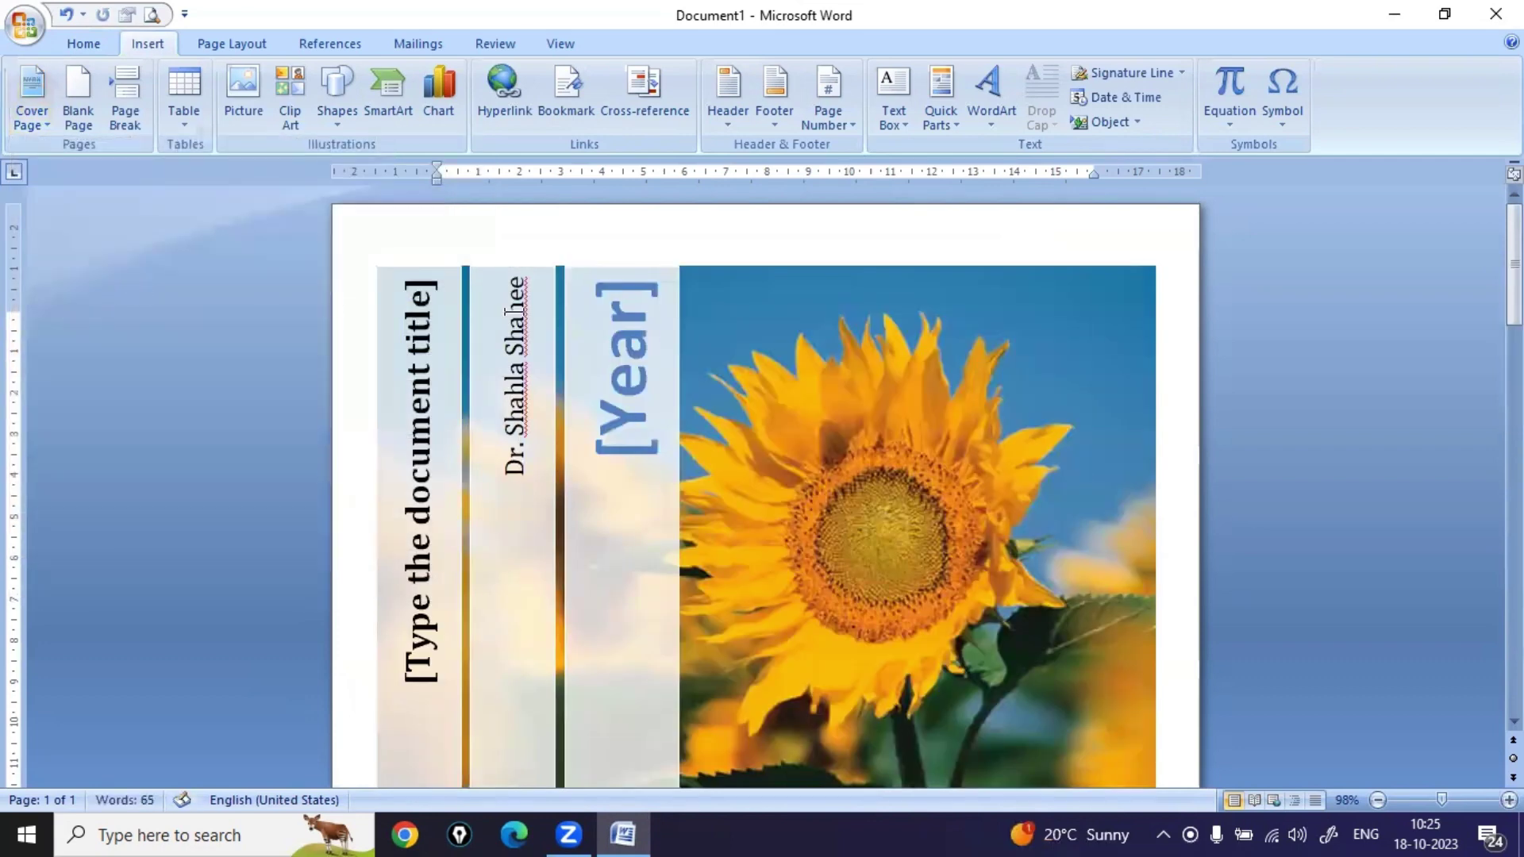
scroll(816, 465, down, 10)
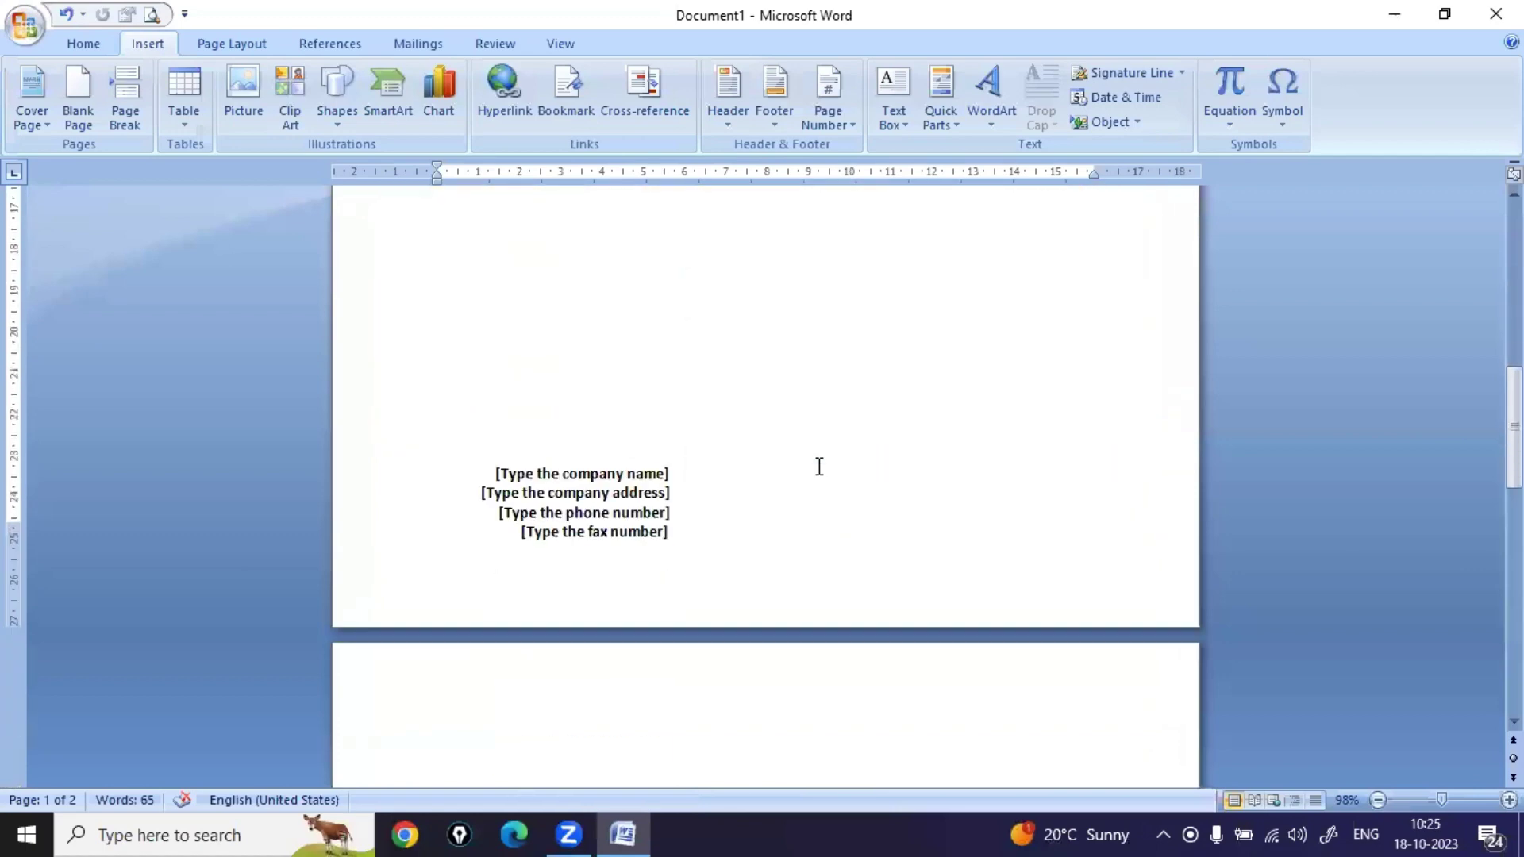
scroll(817, 466, up, 5)
scroll(819, 466, up, 5)
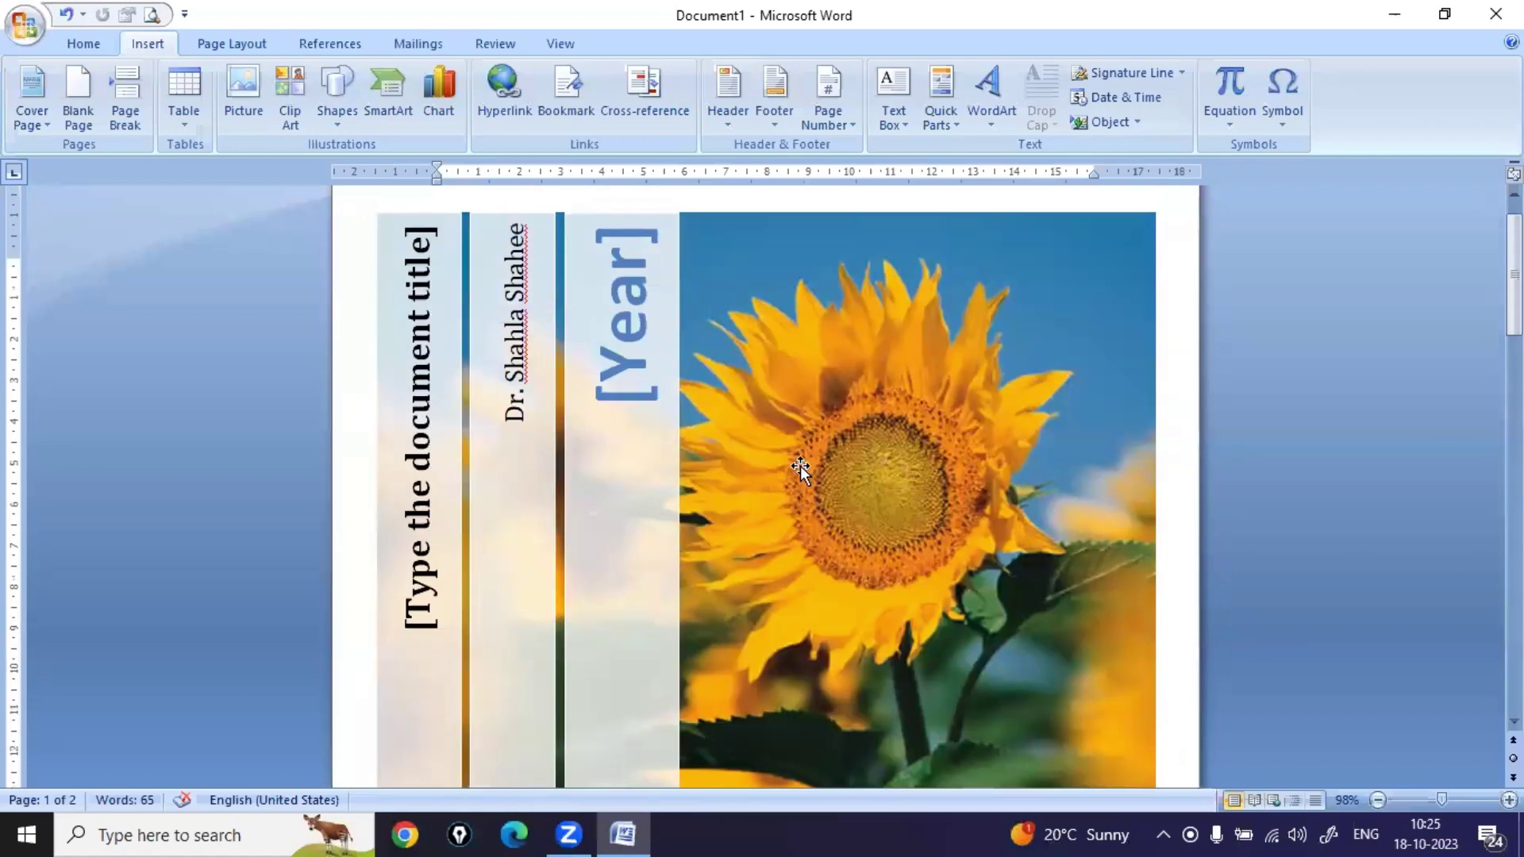
- Set the cover page's year field to 2023 by picking today's date
click(408, 534)
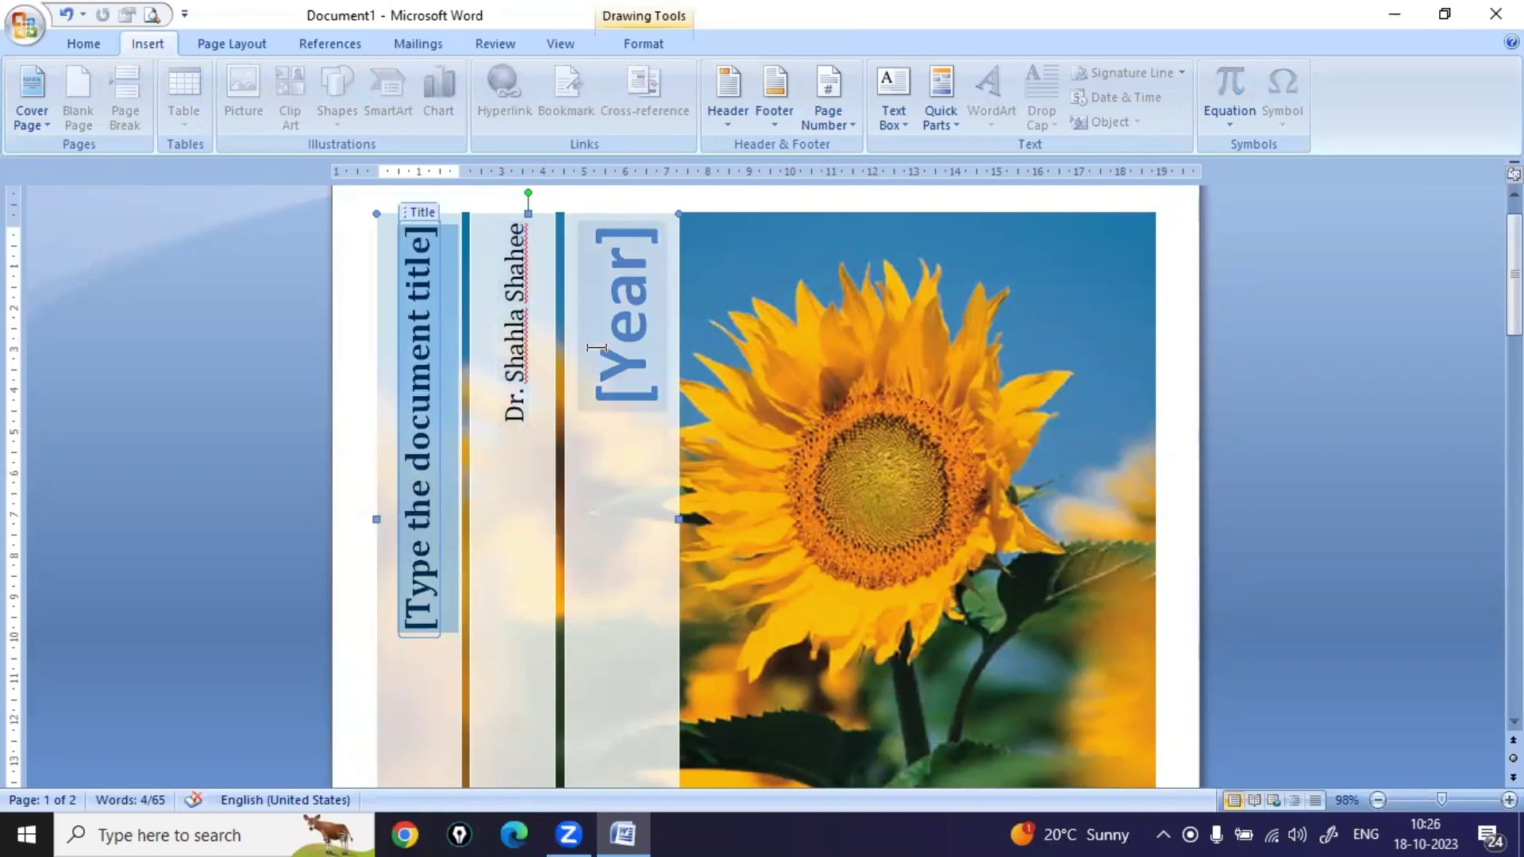
click(620, 339)
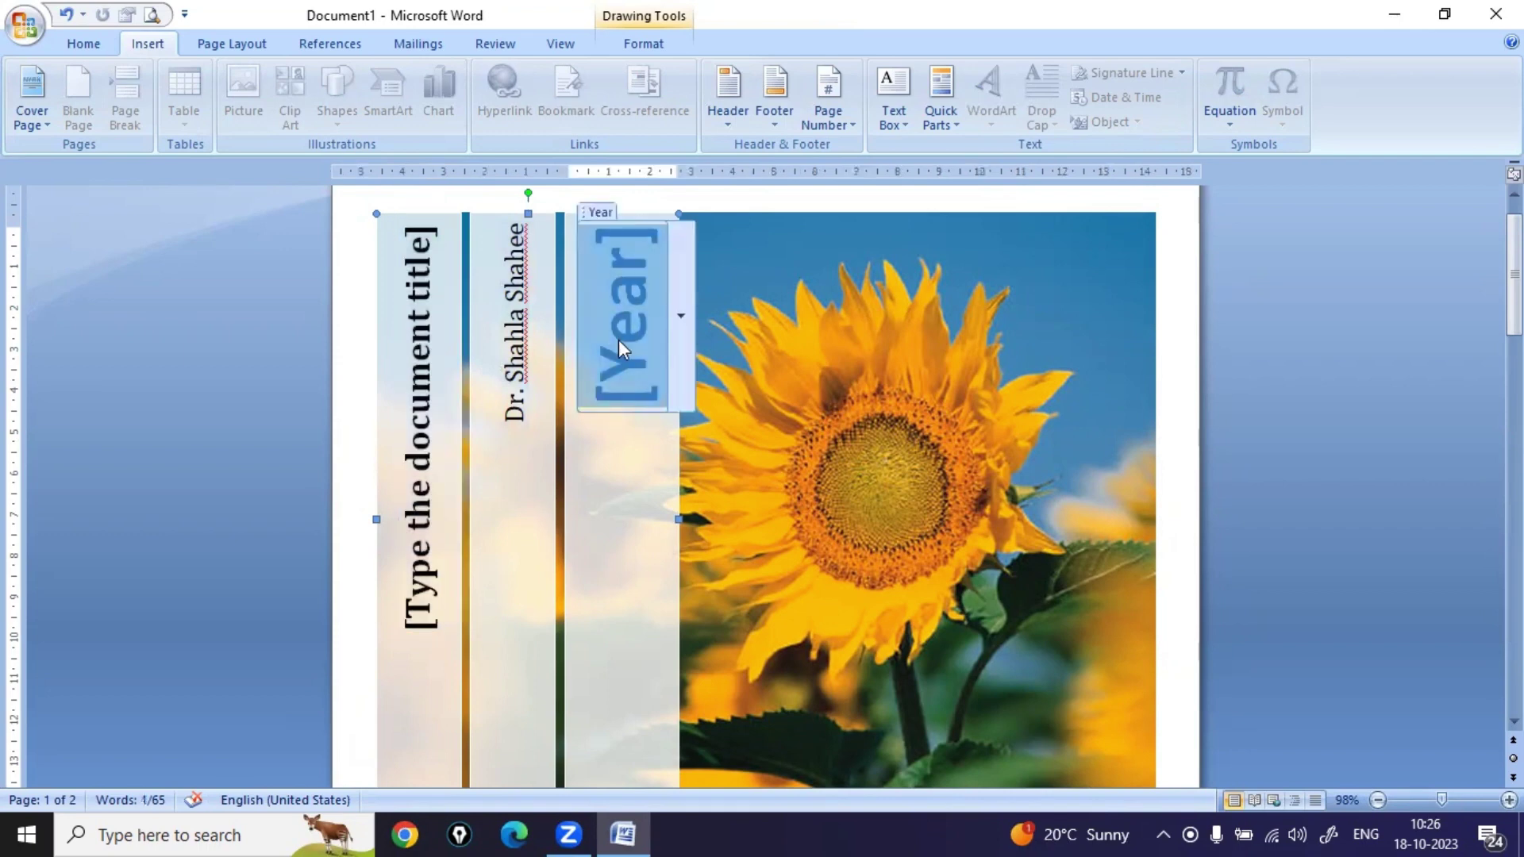
click(681, 315)
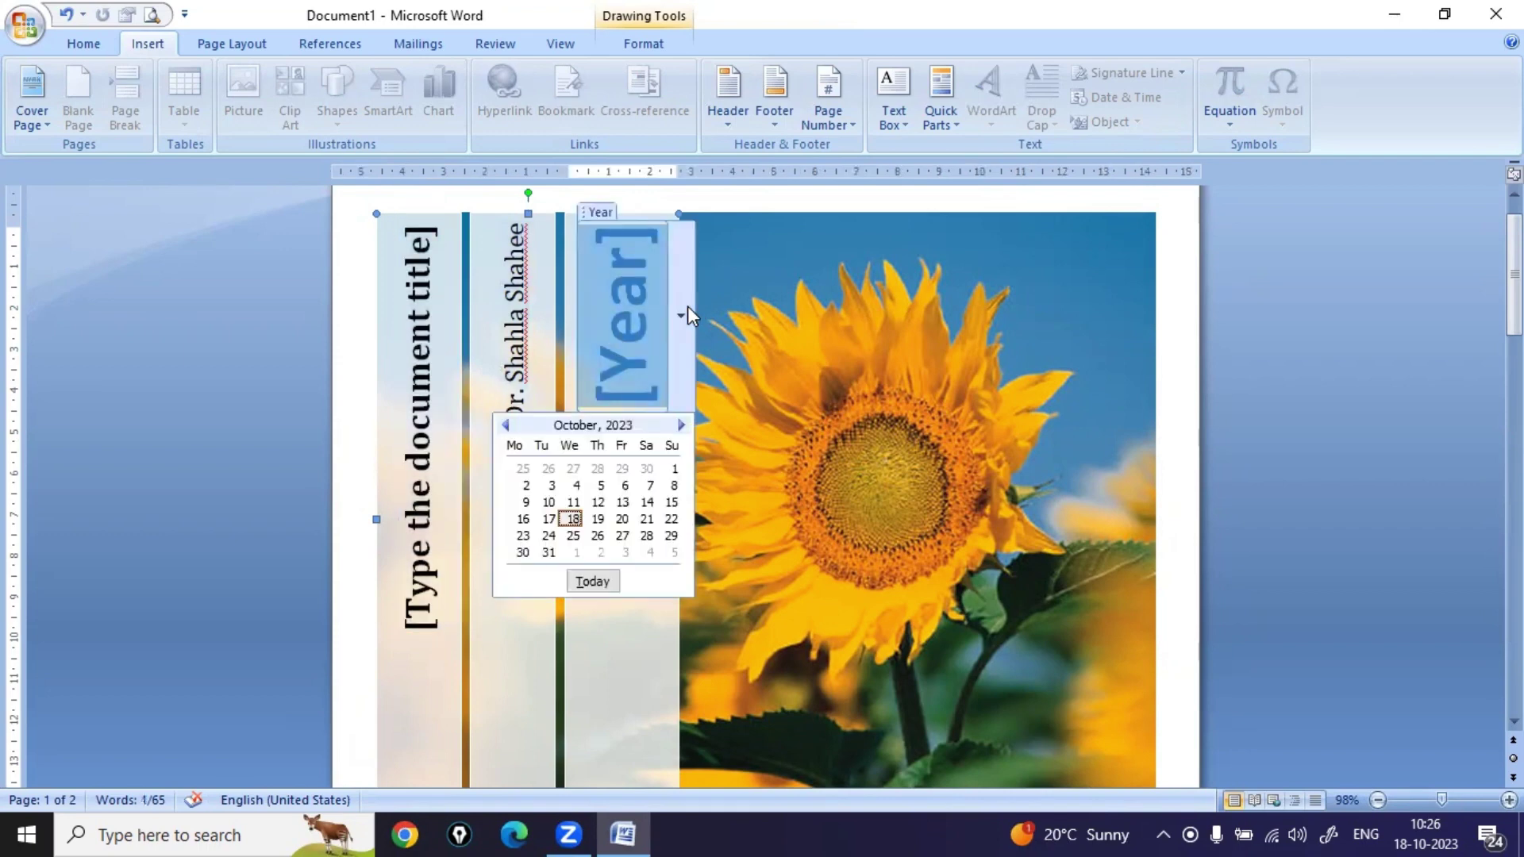
click(591, 583)
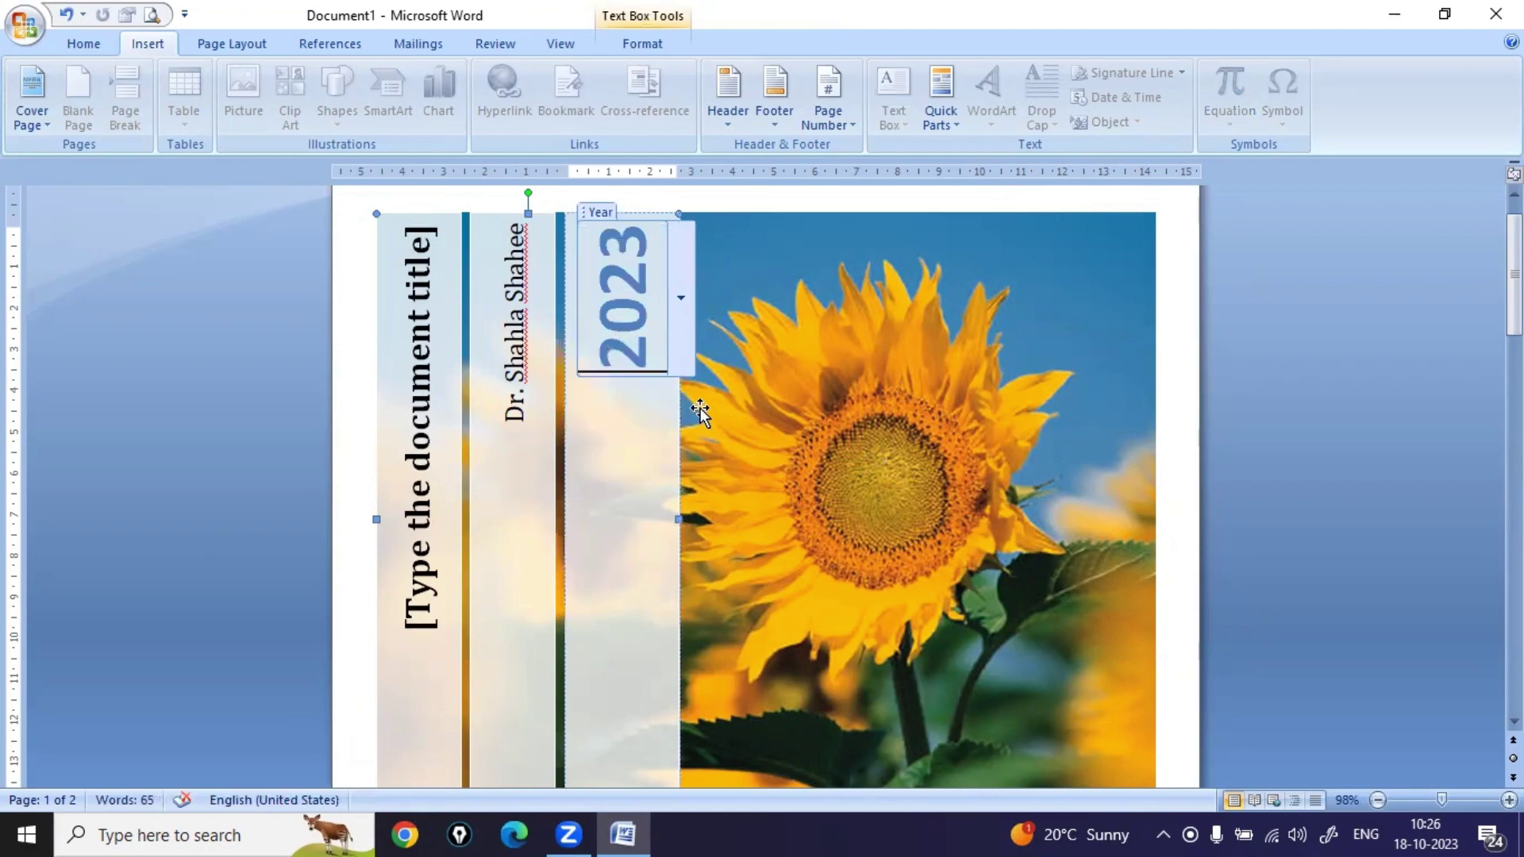
- Examine the abstract and company contact placeholders on the cover page without filling them in
scroll(699, 411, down, 6)
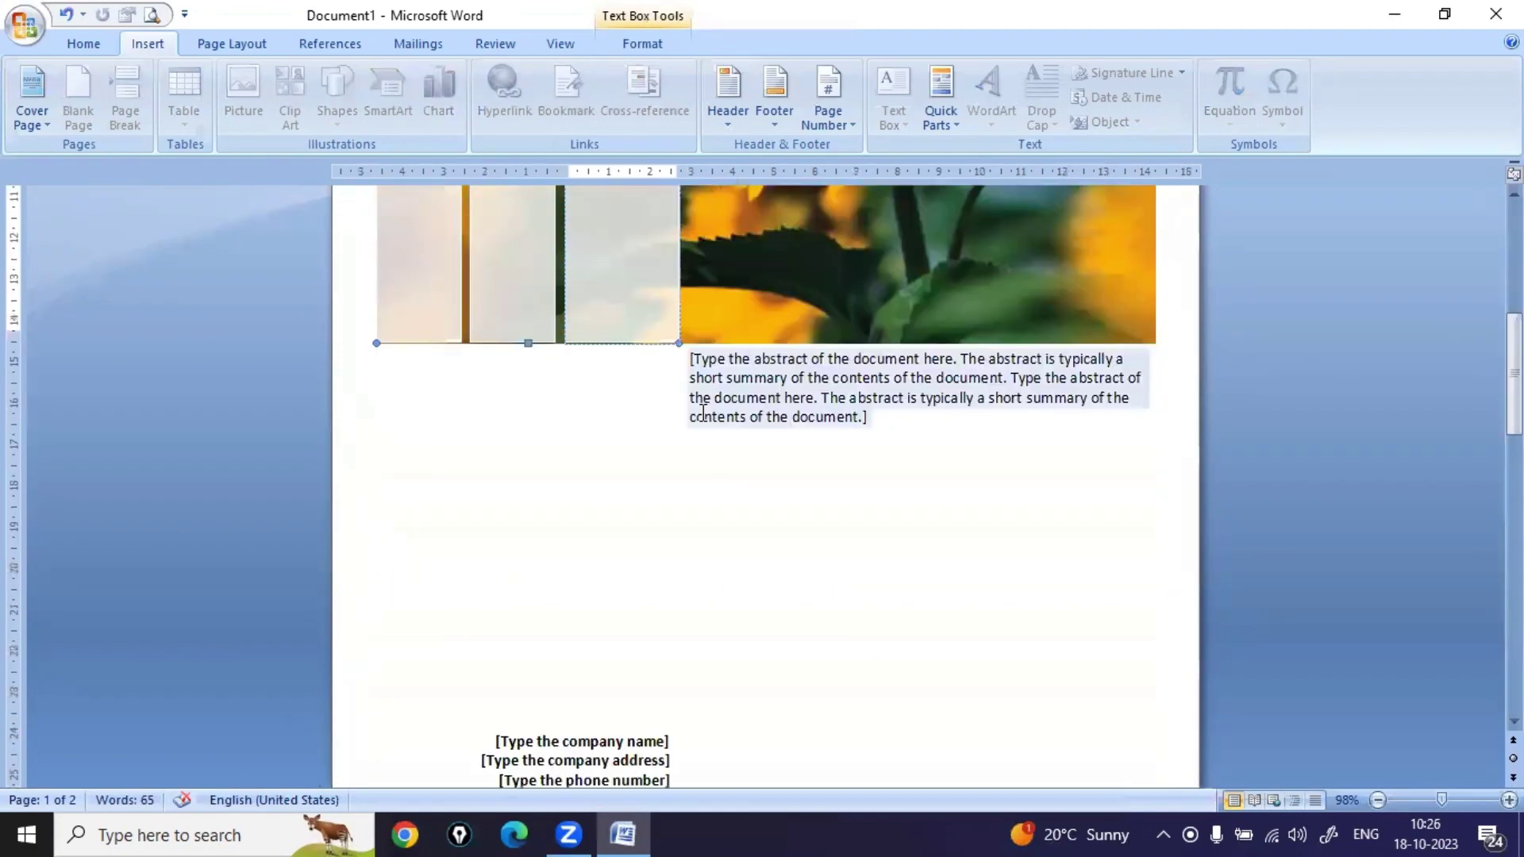
click(758, 381)
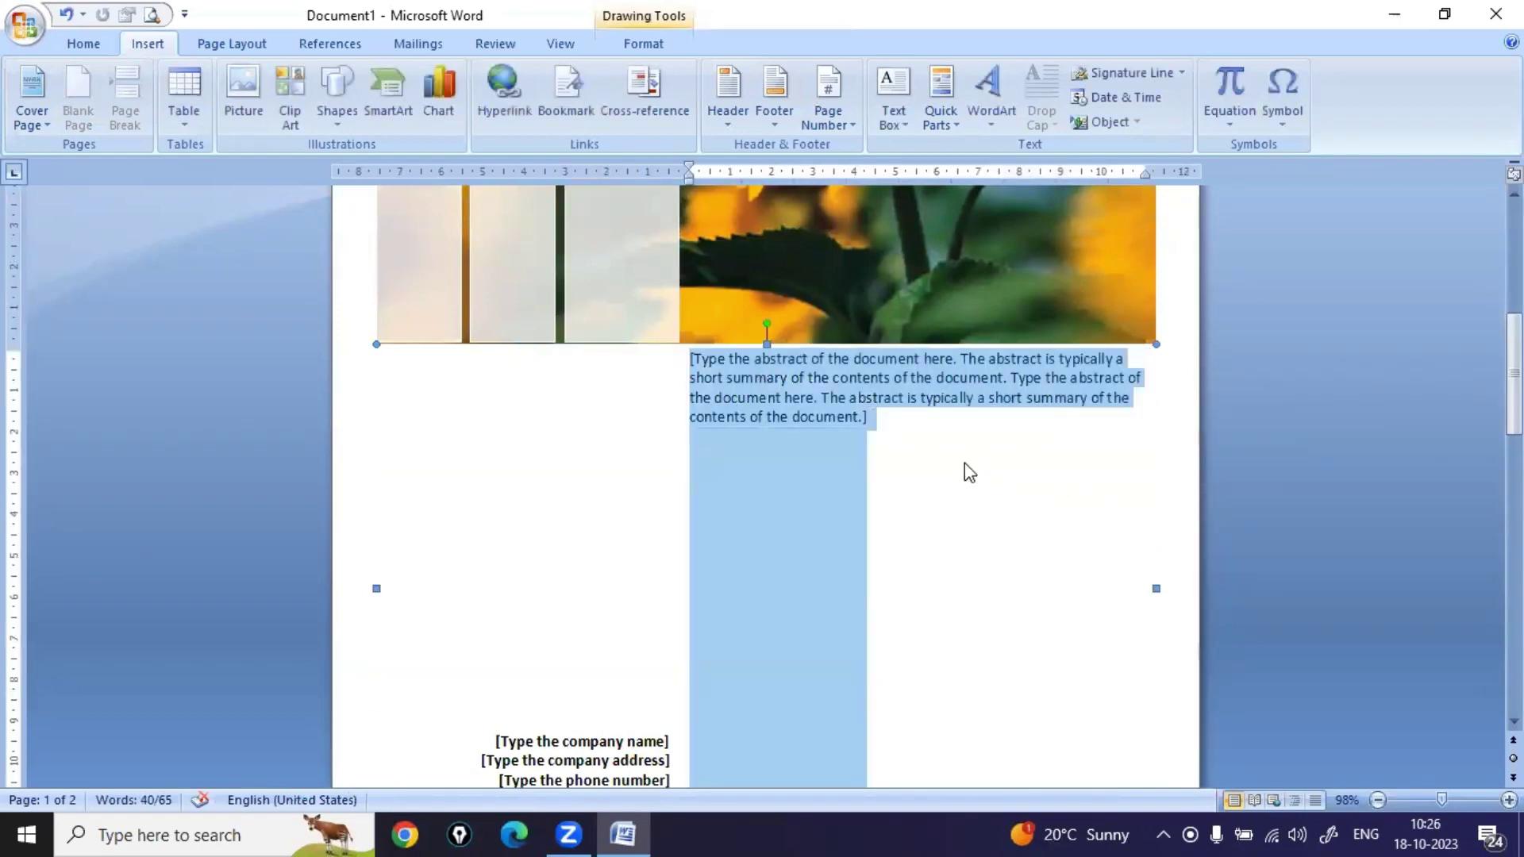
click(794, 414)
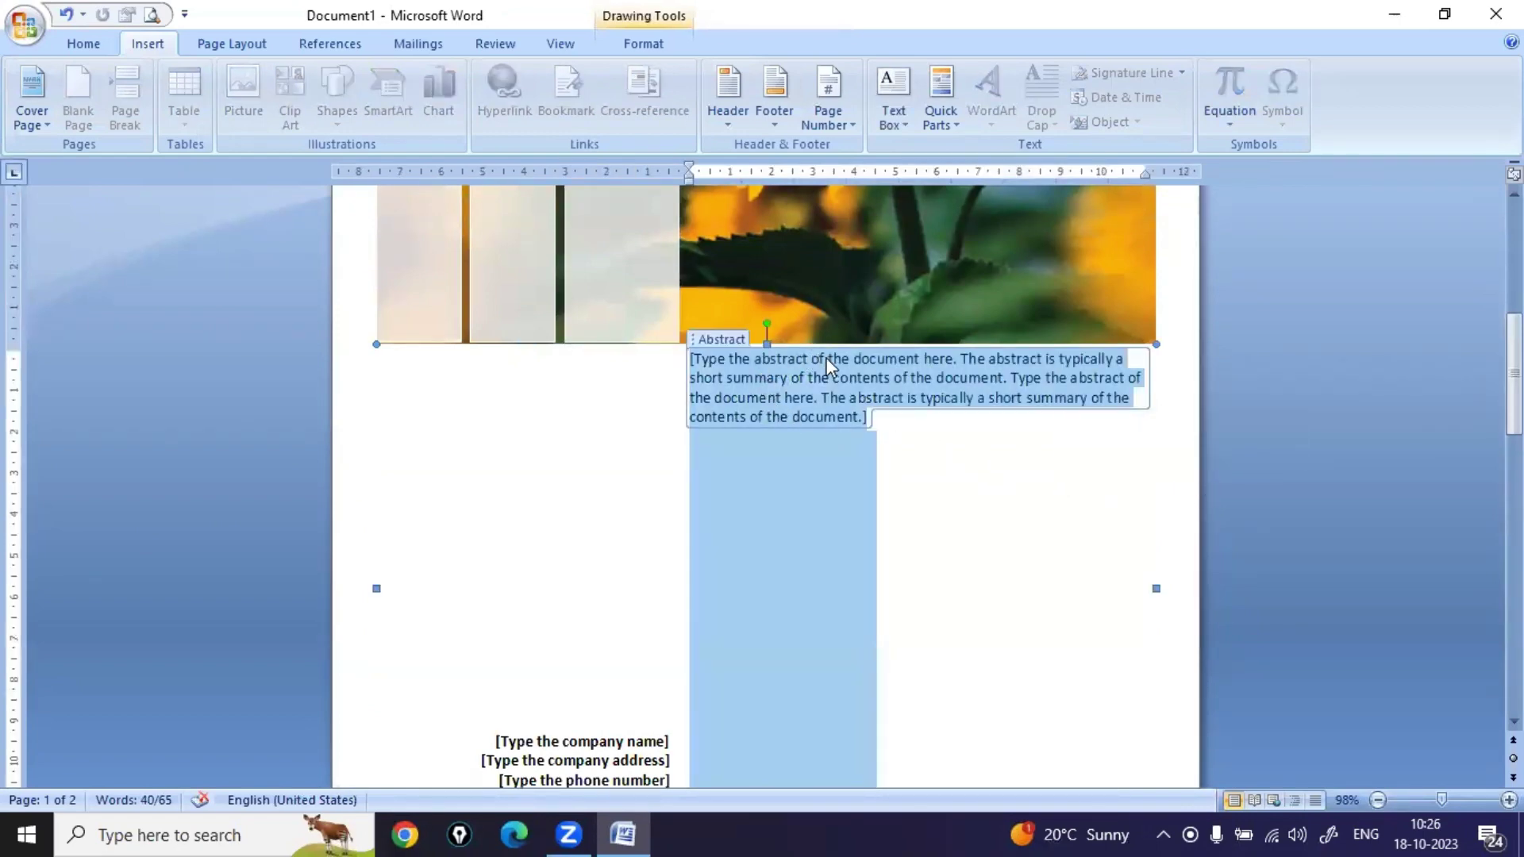
click(1021, 531)
scroll(1021, 531, down, 5)
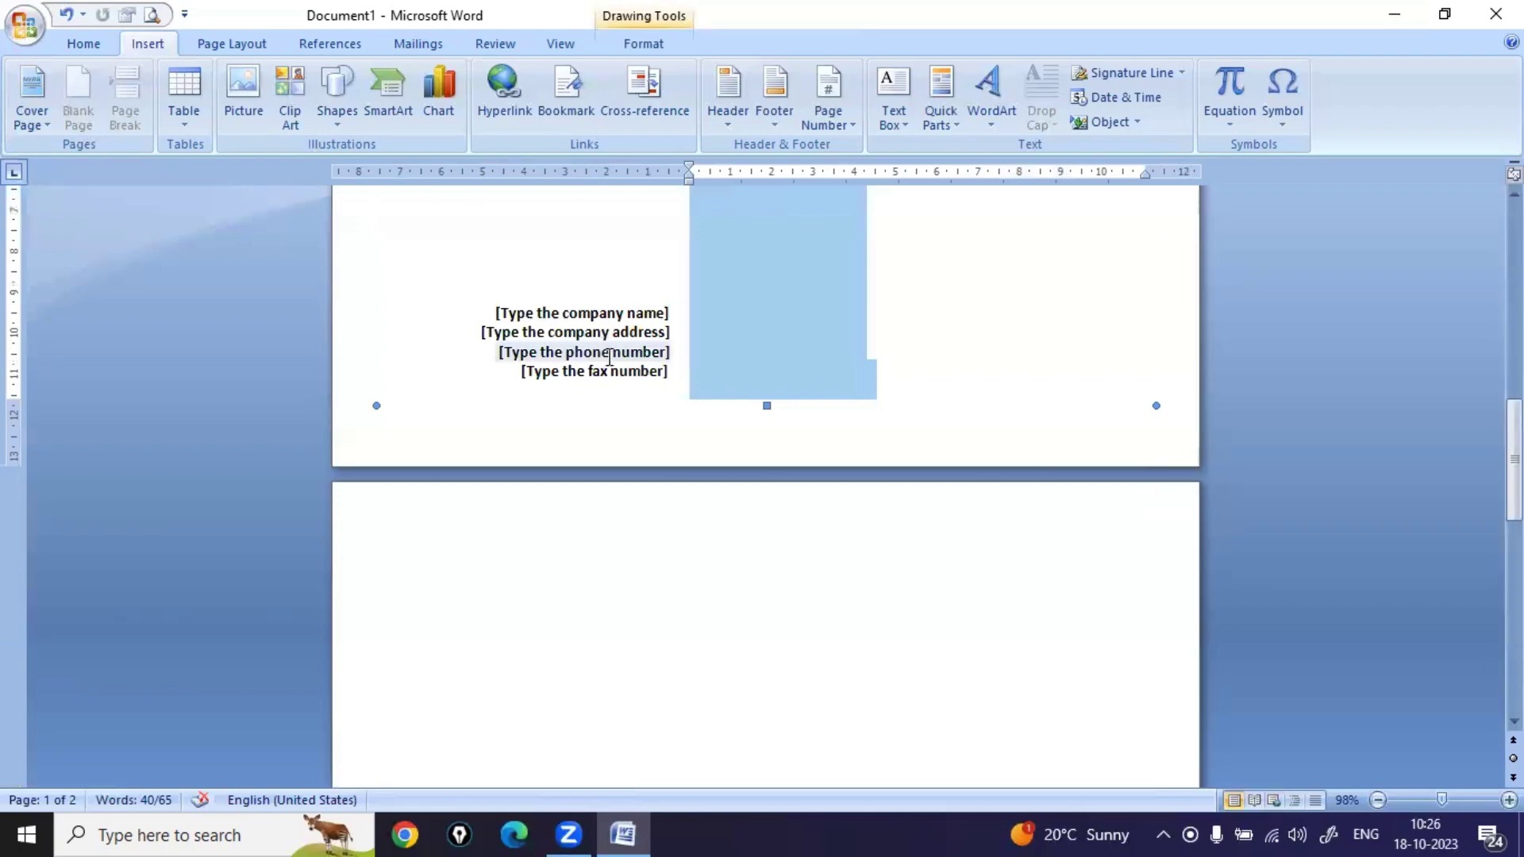
scroll(612, 374, up, 5)
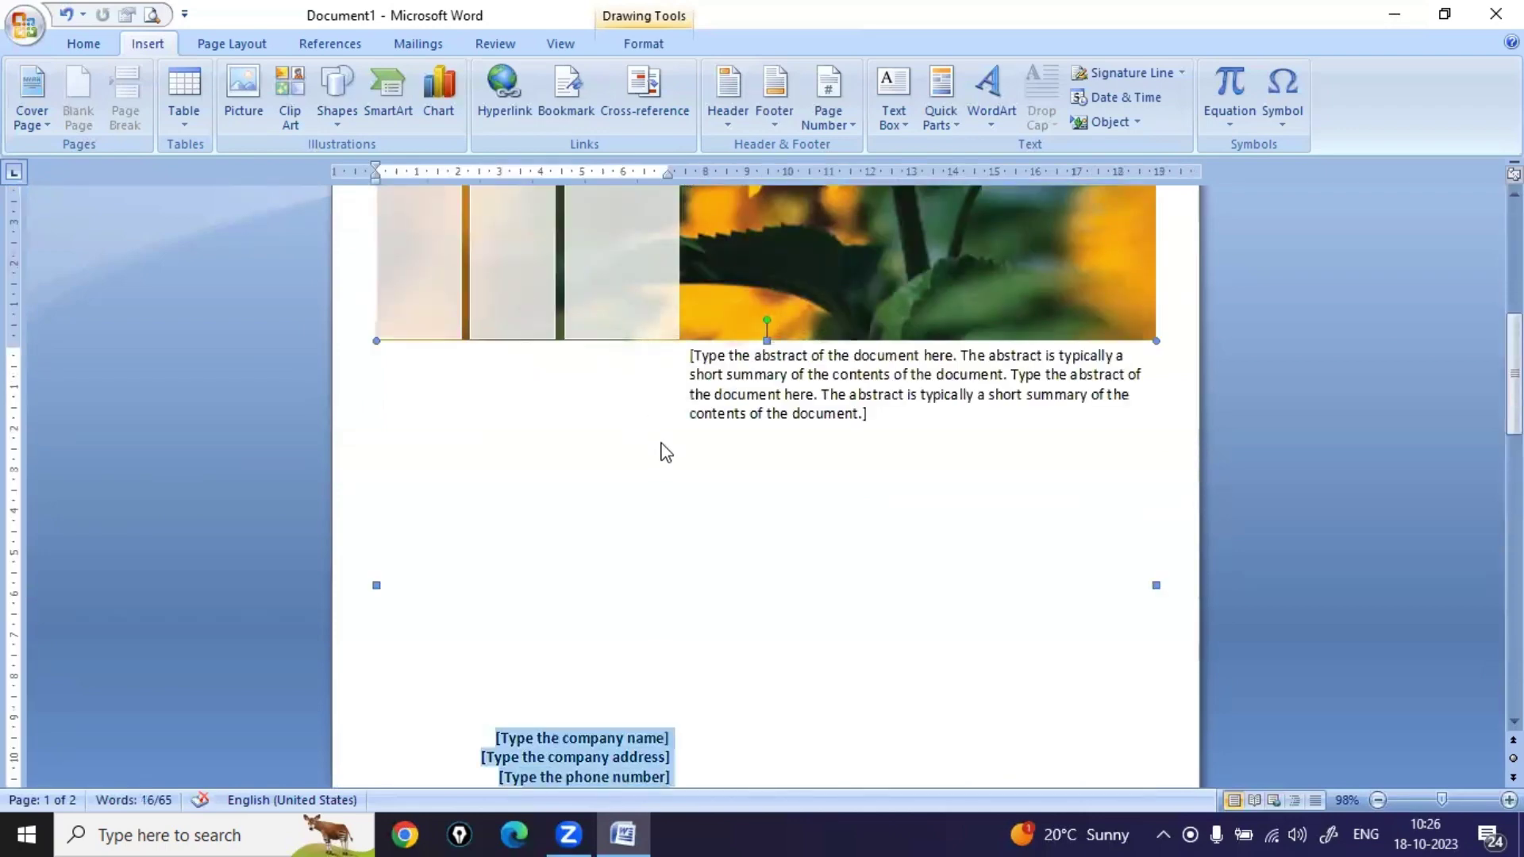
scroll(659, 448, up, 3)
scroll(655, 455, up, 4)
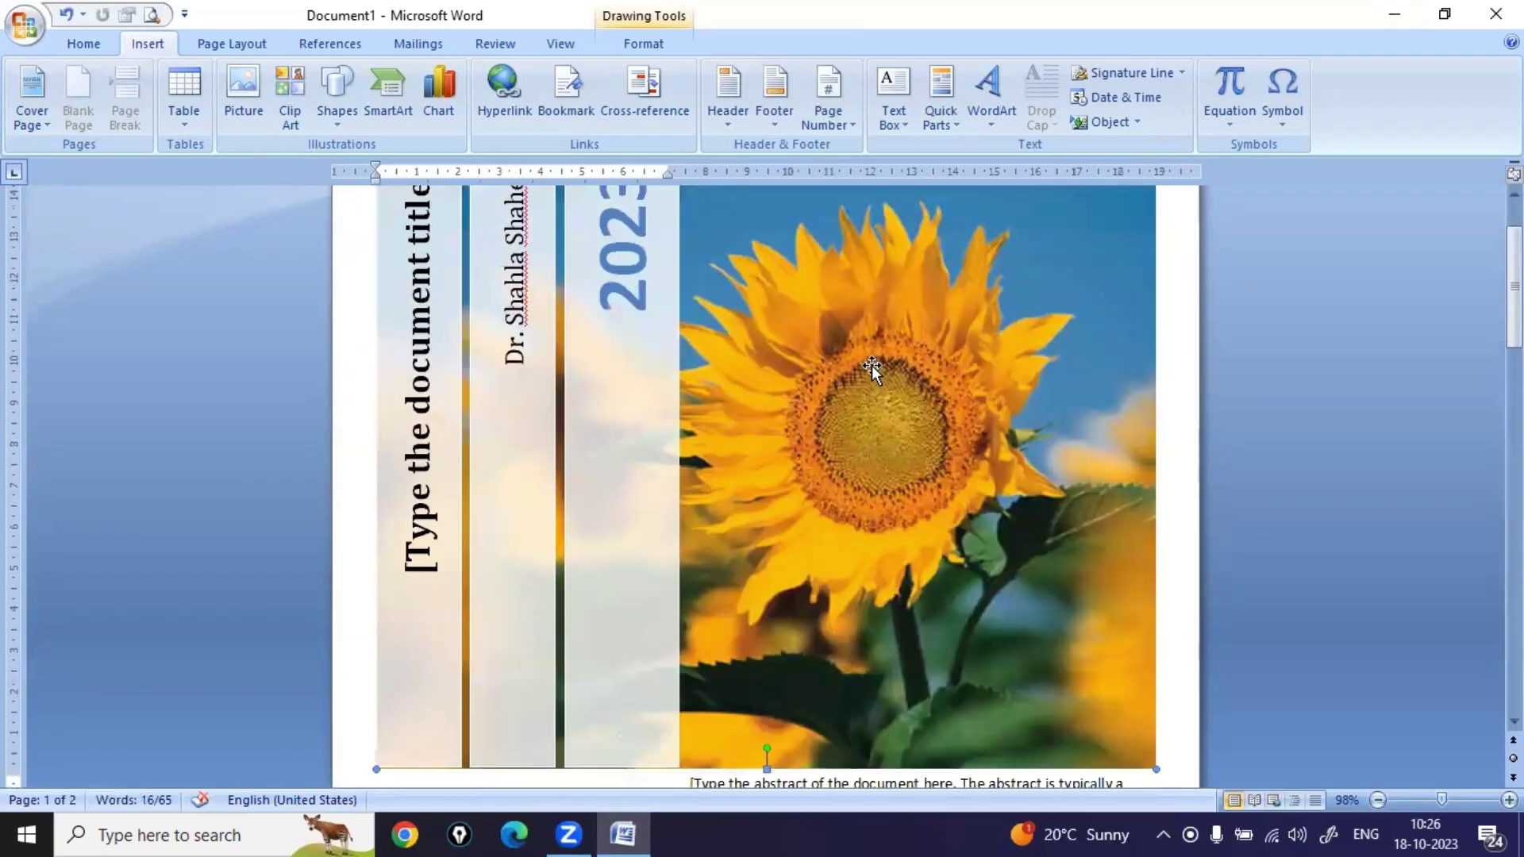
- Select the sunflower picture on the cover page and examine the drawing and picture formatting options
click(872, 367)
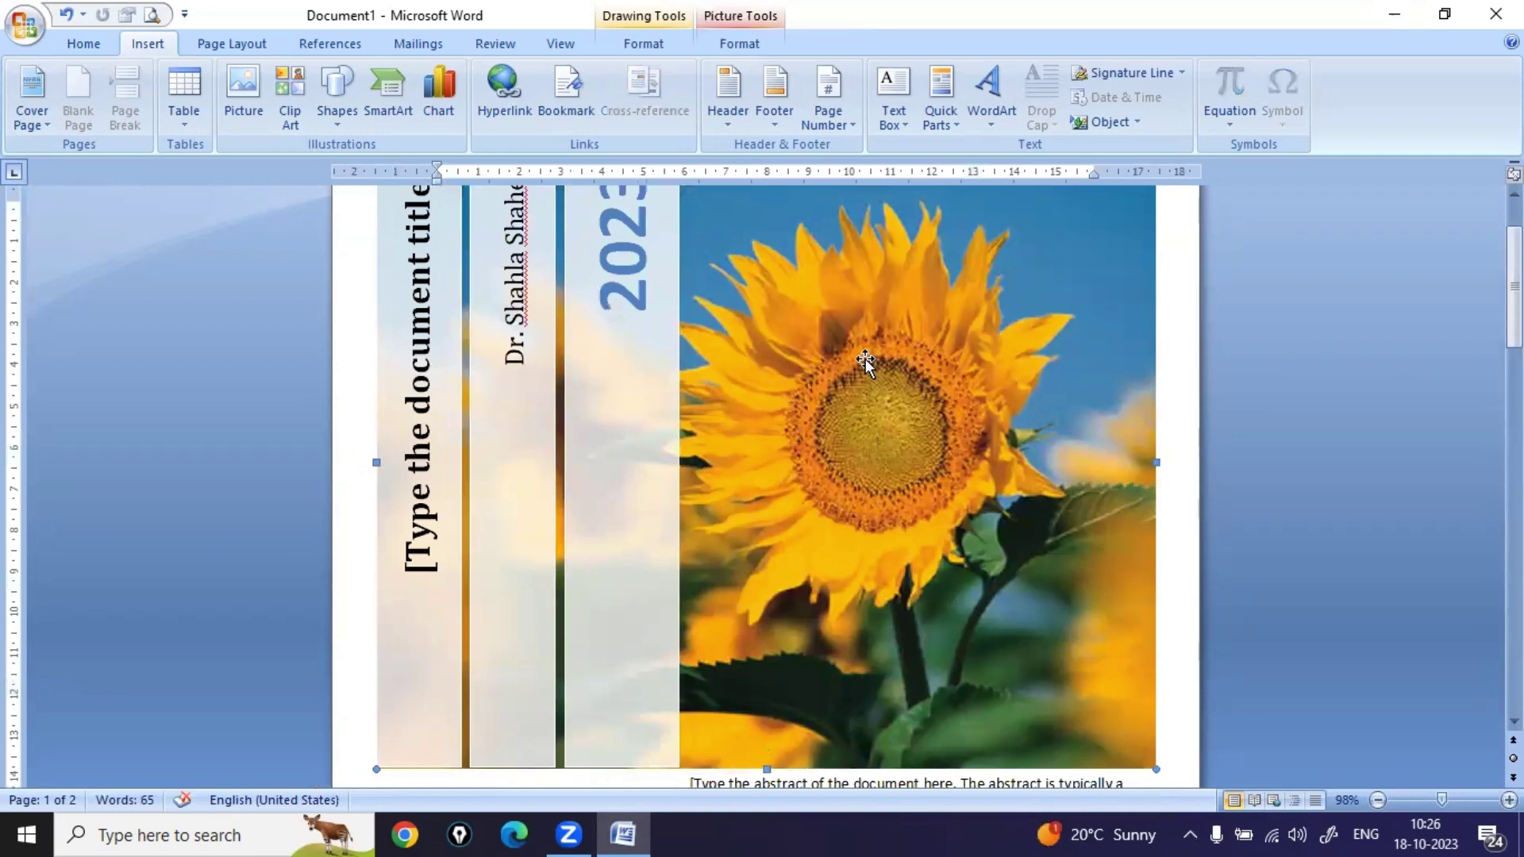
click(631, 20)
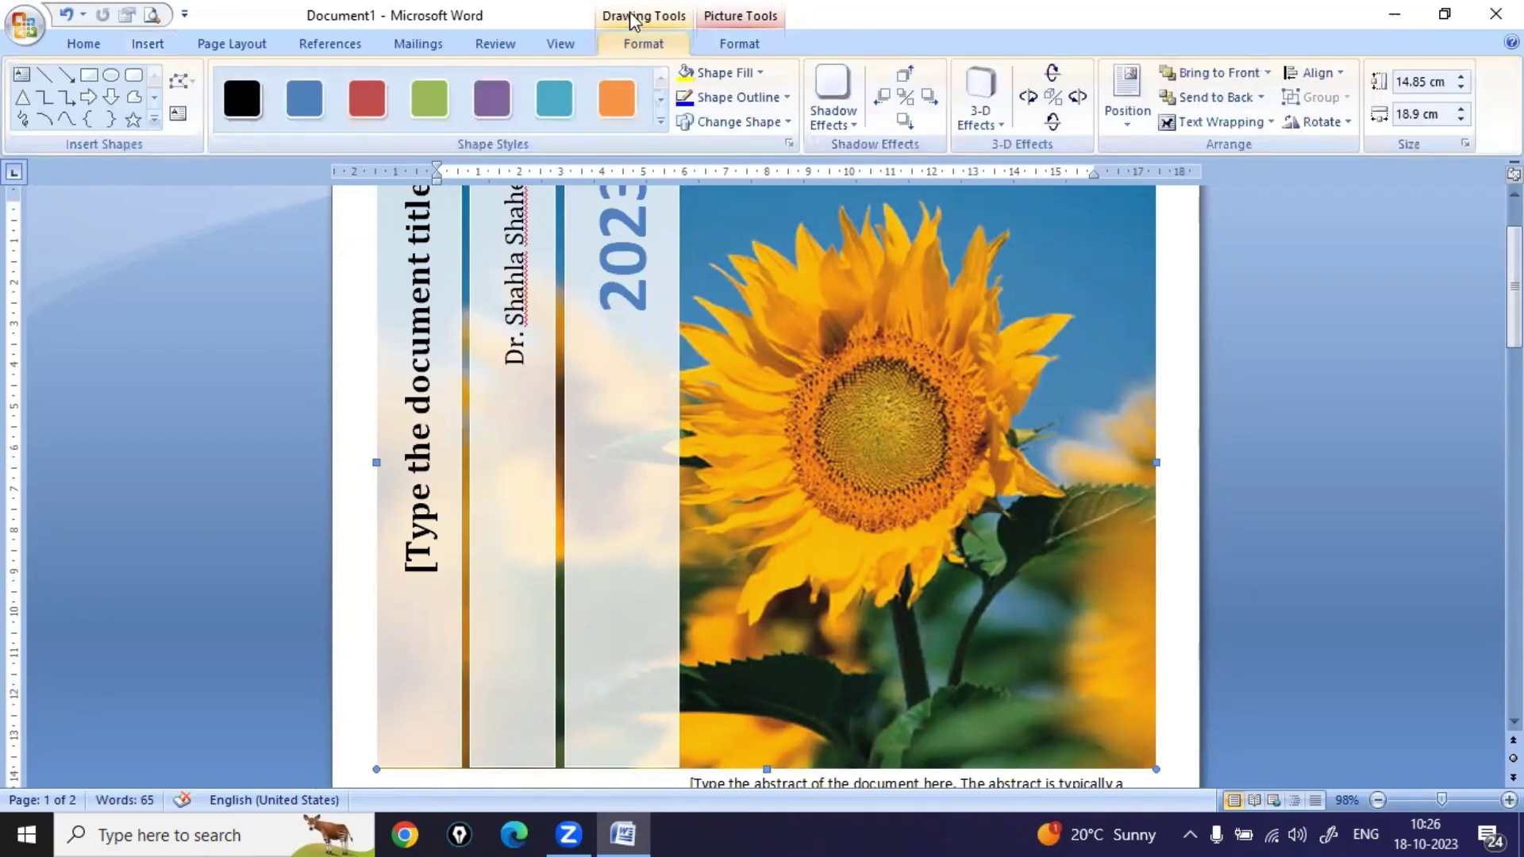
click(762, 22)
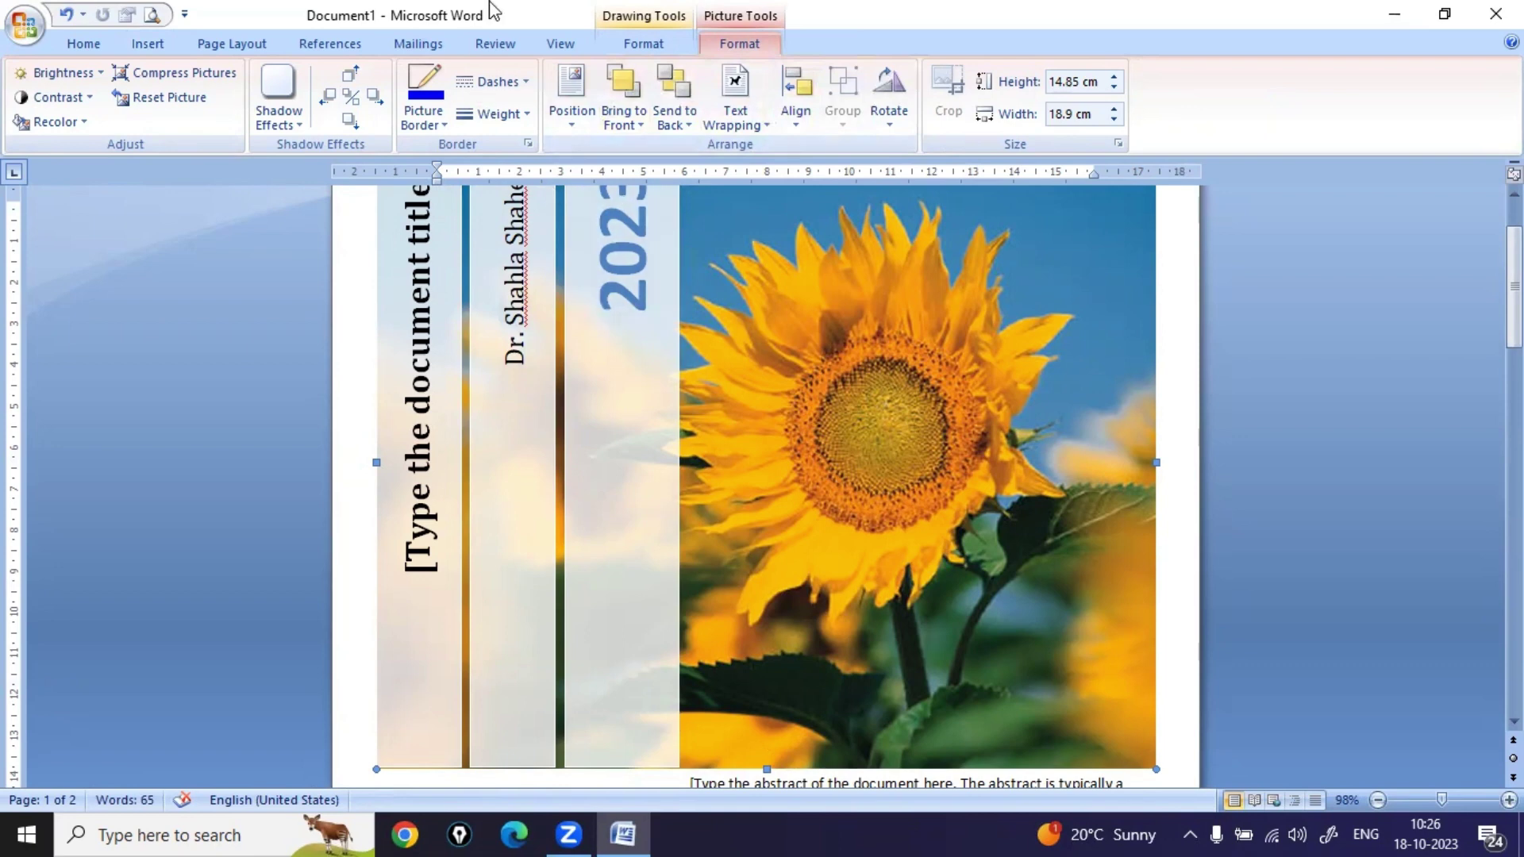
click(639, 19)
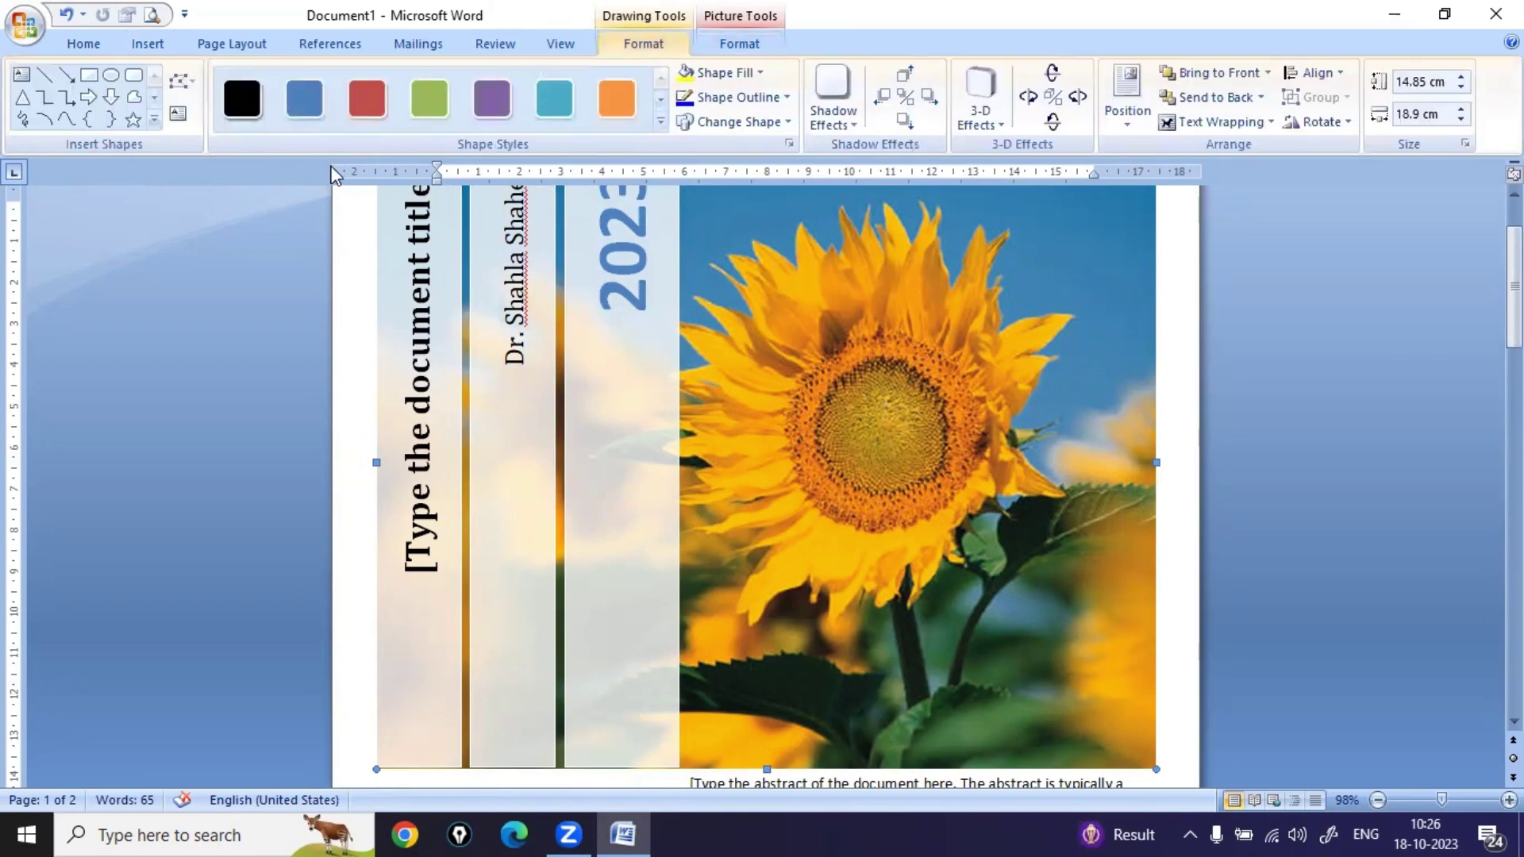
- Replace the cover page with the Alphabet design and try its title and subtitle placeholders
click(148, 45)
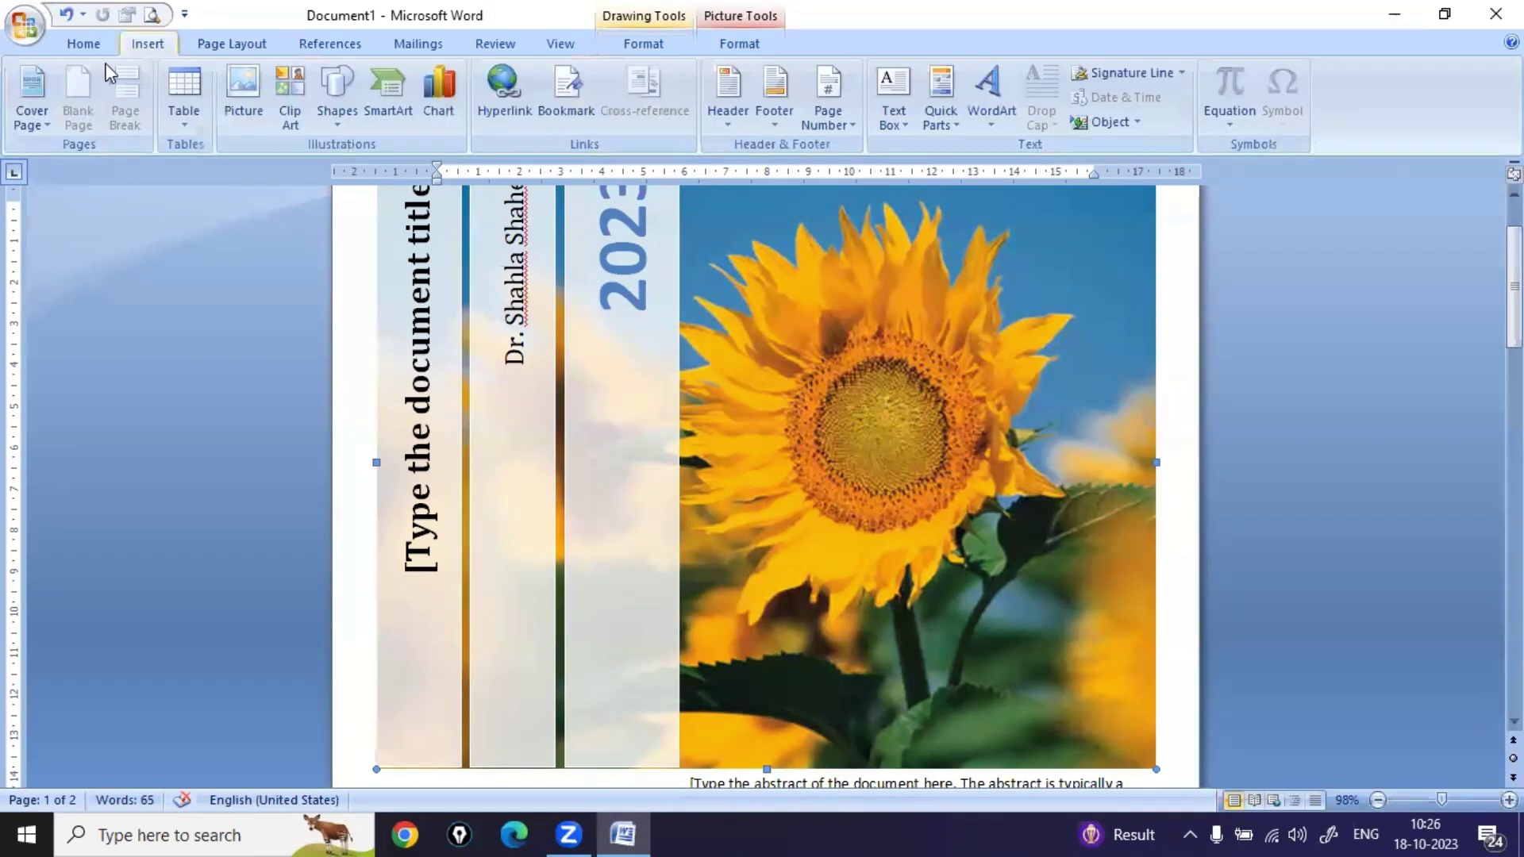
click(32, 119)
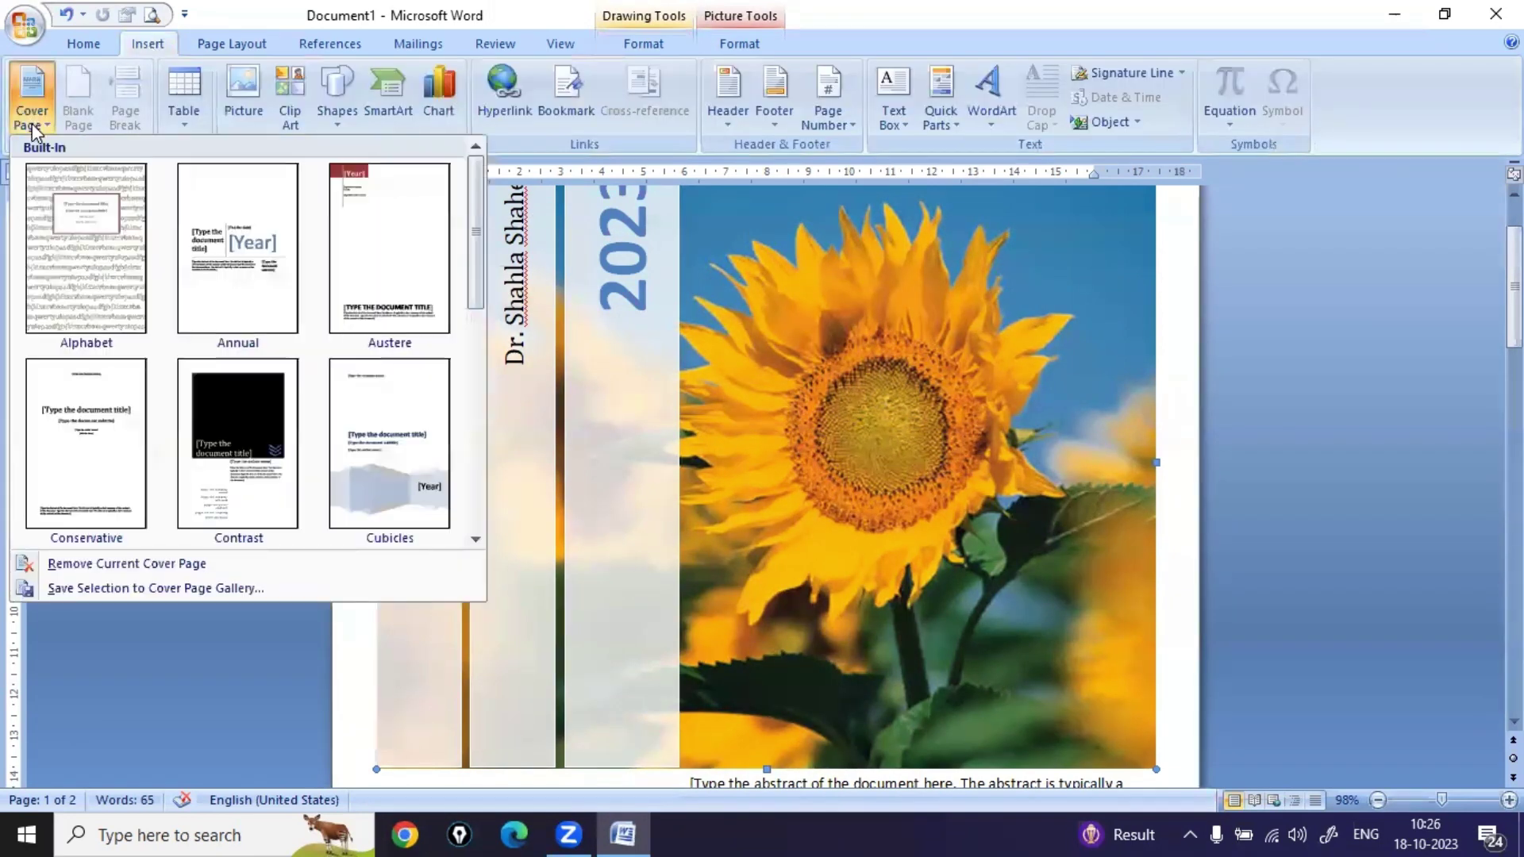
click(112, 261)
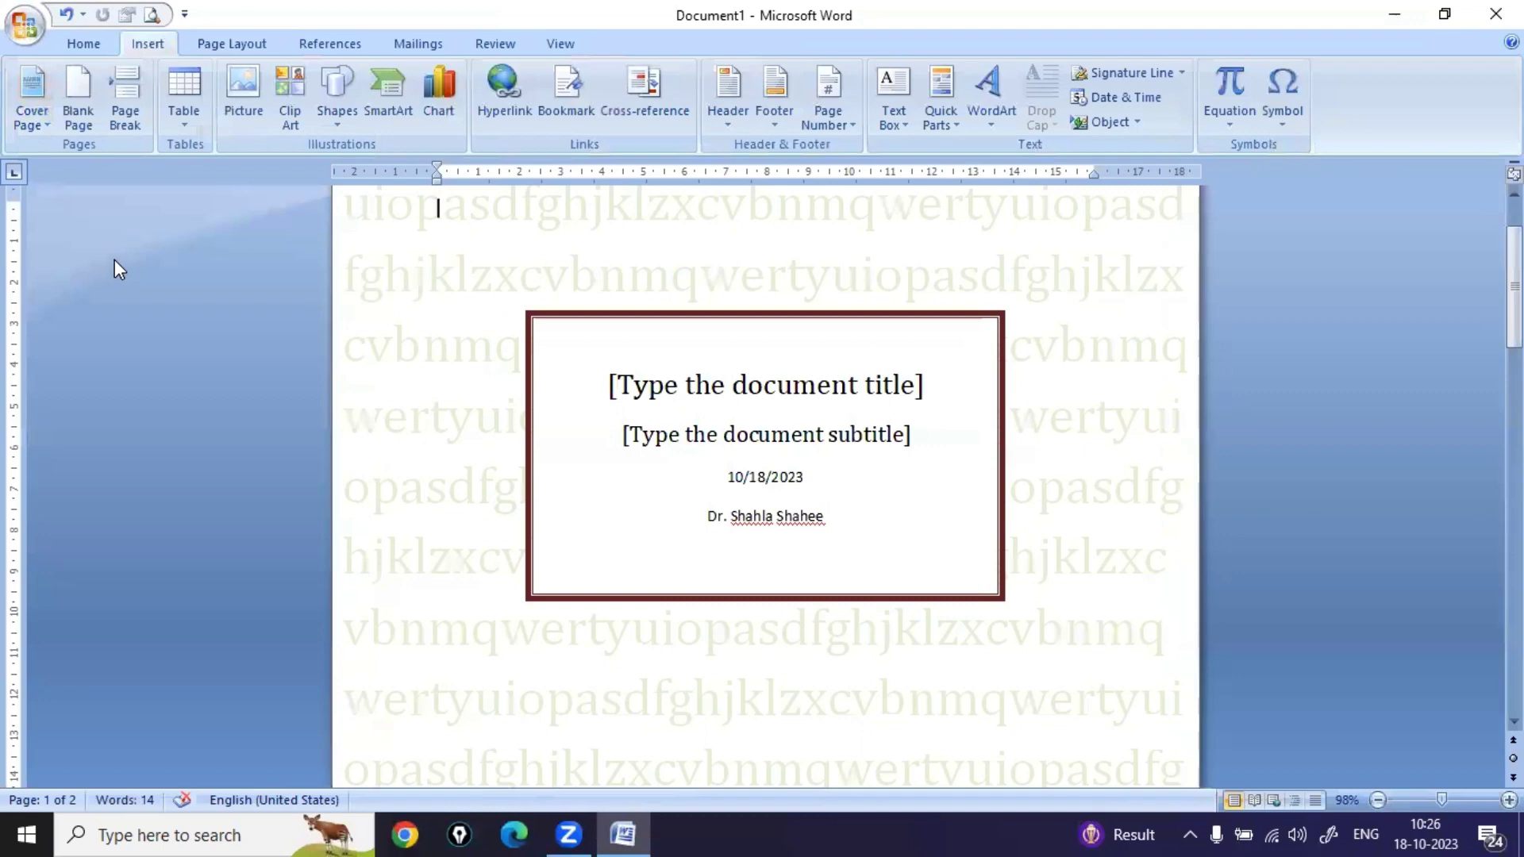
click(738, 389)
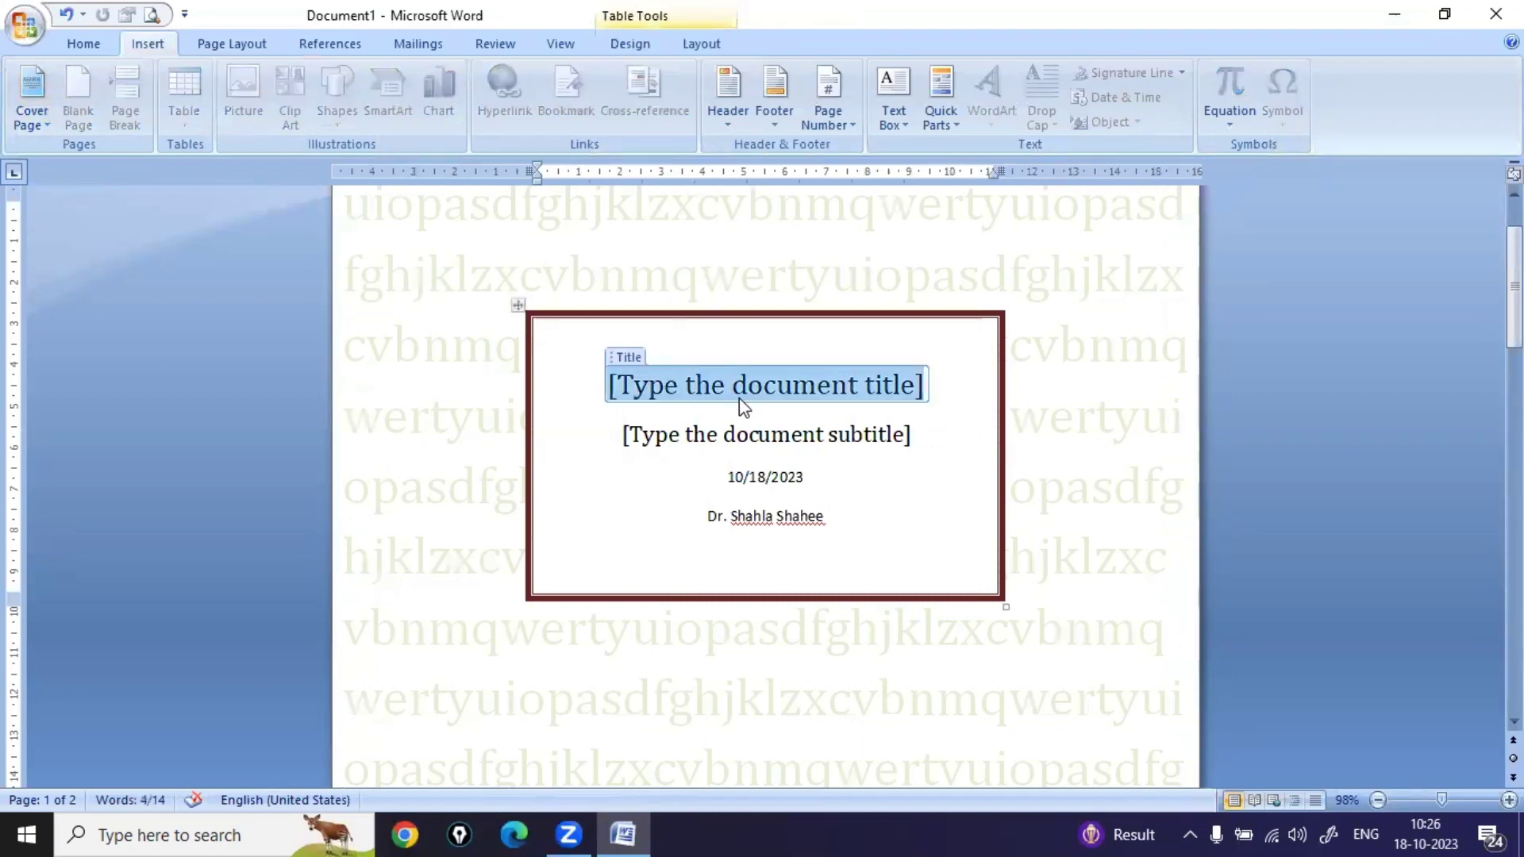
click(832, 430)
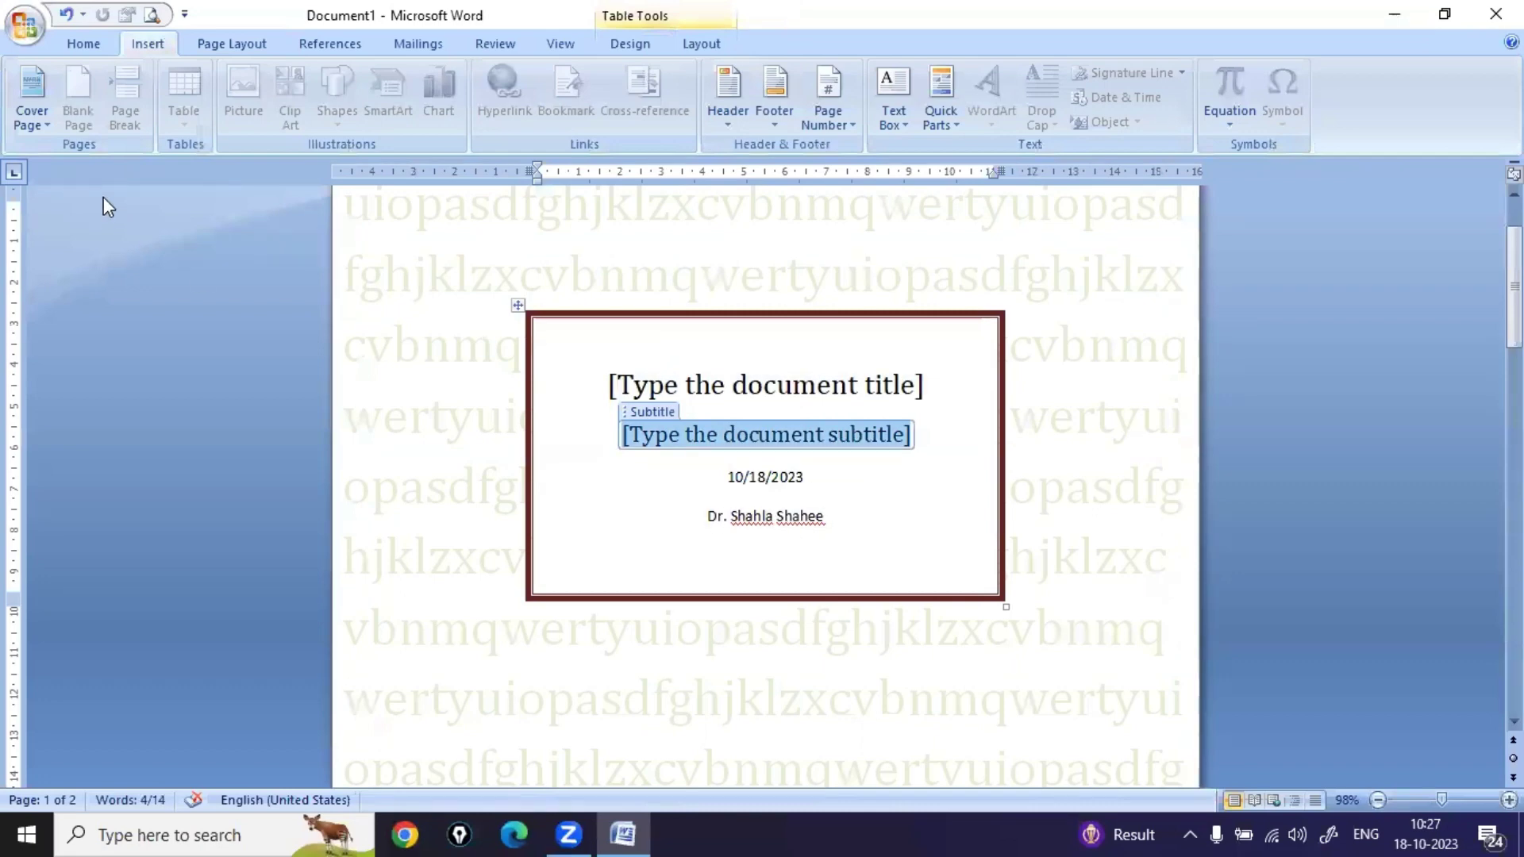
- Replace the current cover page with the Motion design
click(28, 119)
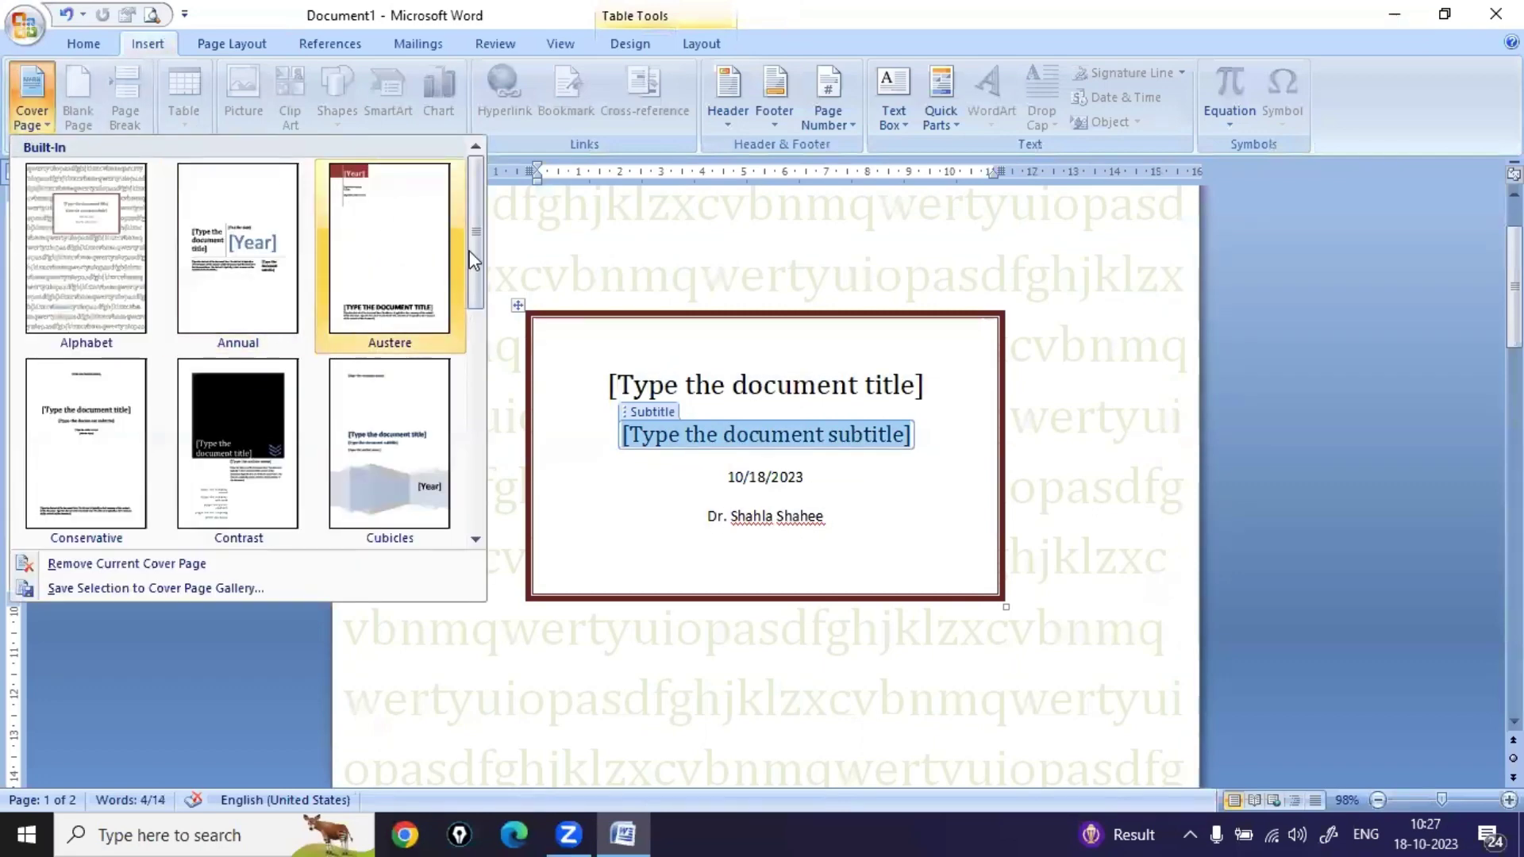
drag(475, 254, 474, 392)
click(422, 324)
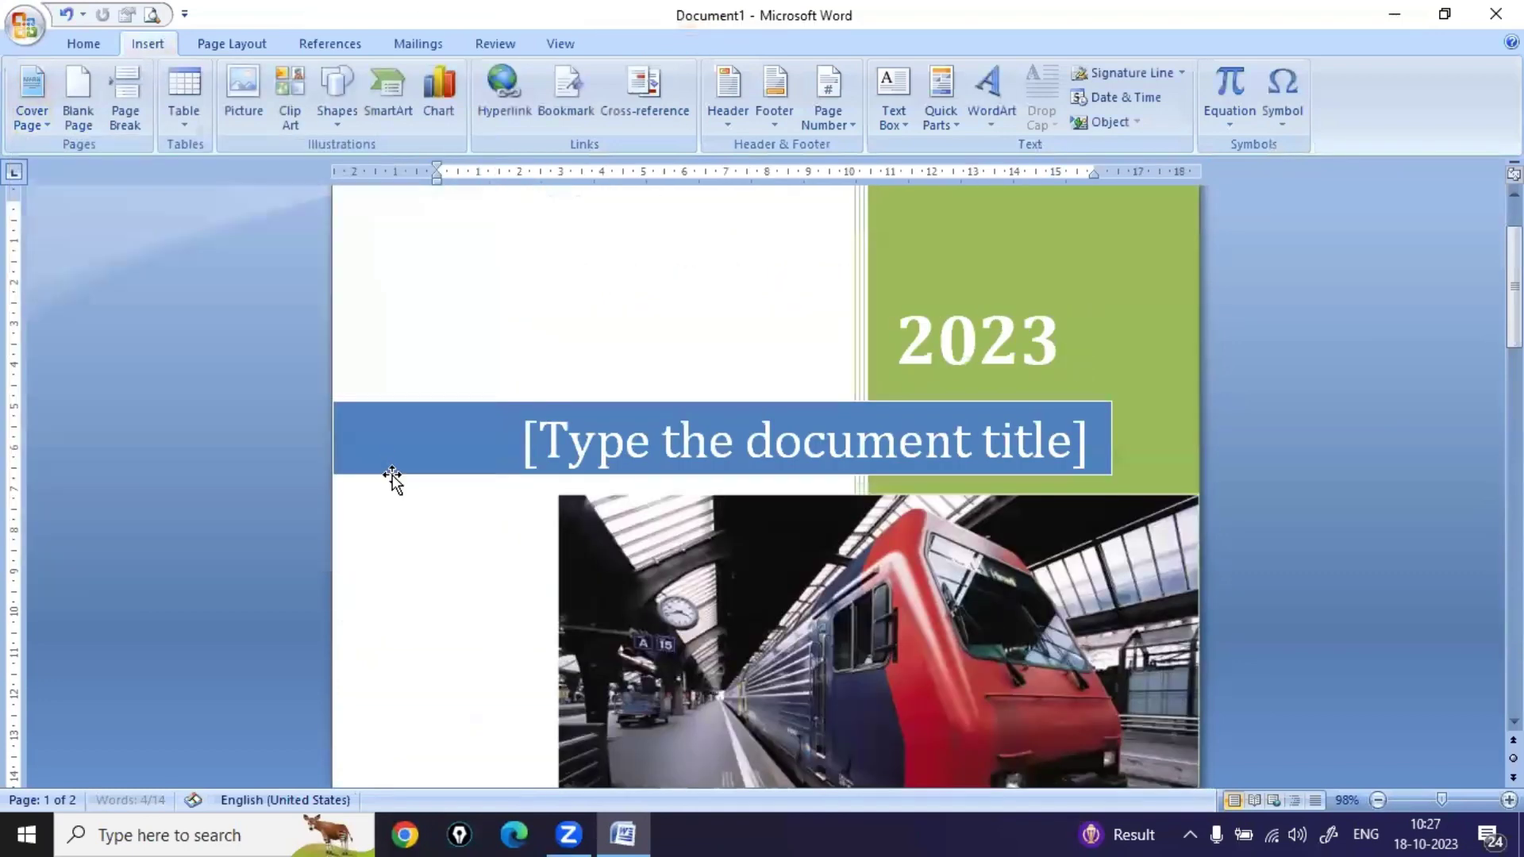
- Enter "Basics of computer" as the document title on the cover page
click(768, 441)
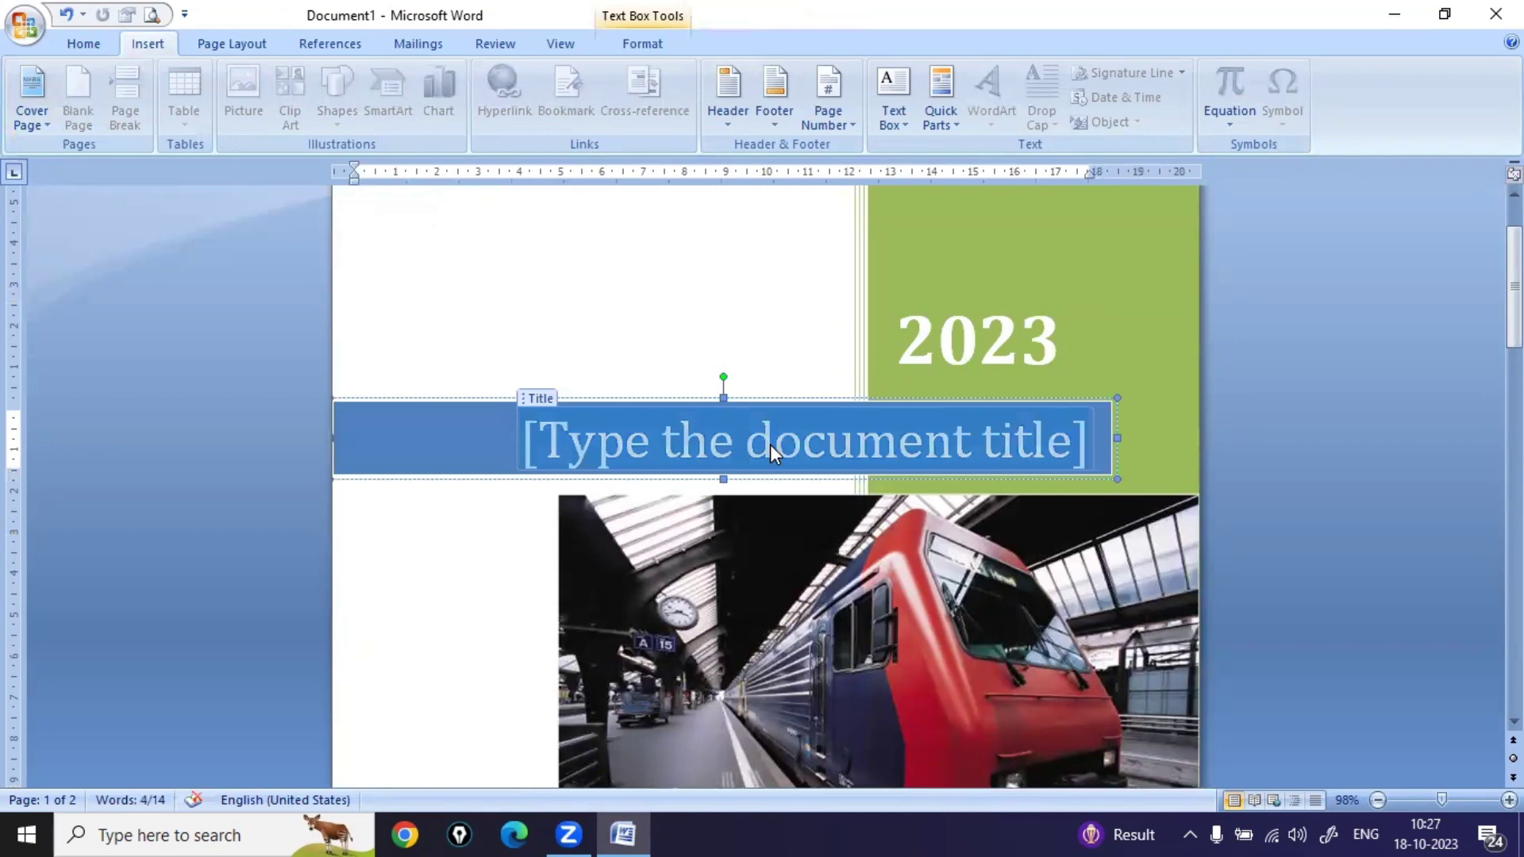
text(ba)
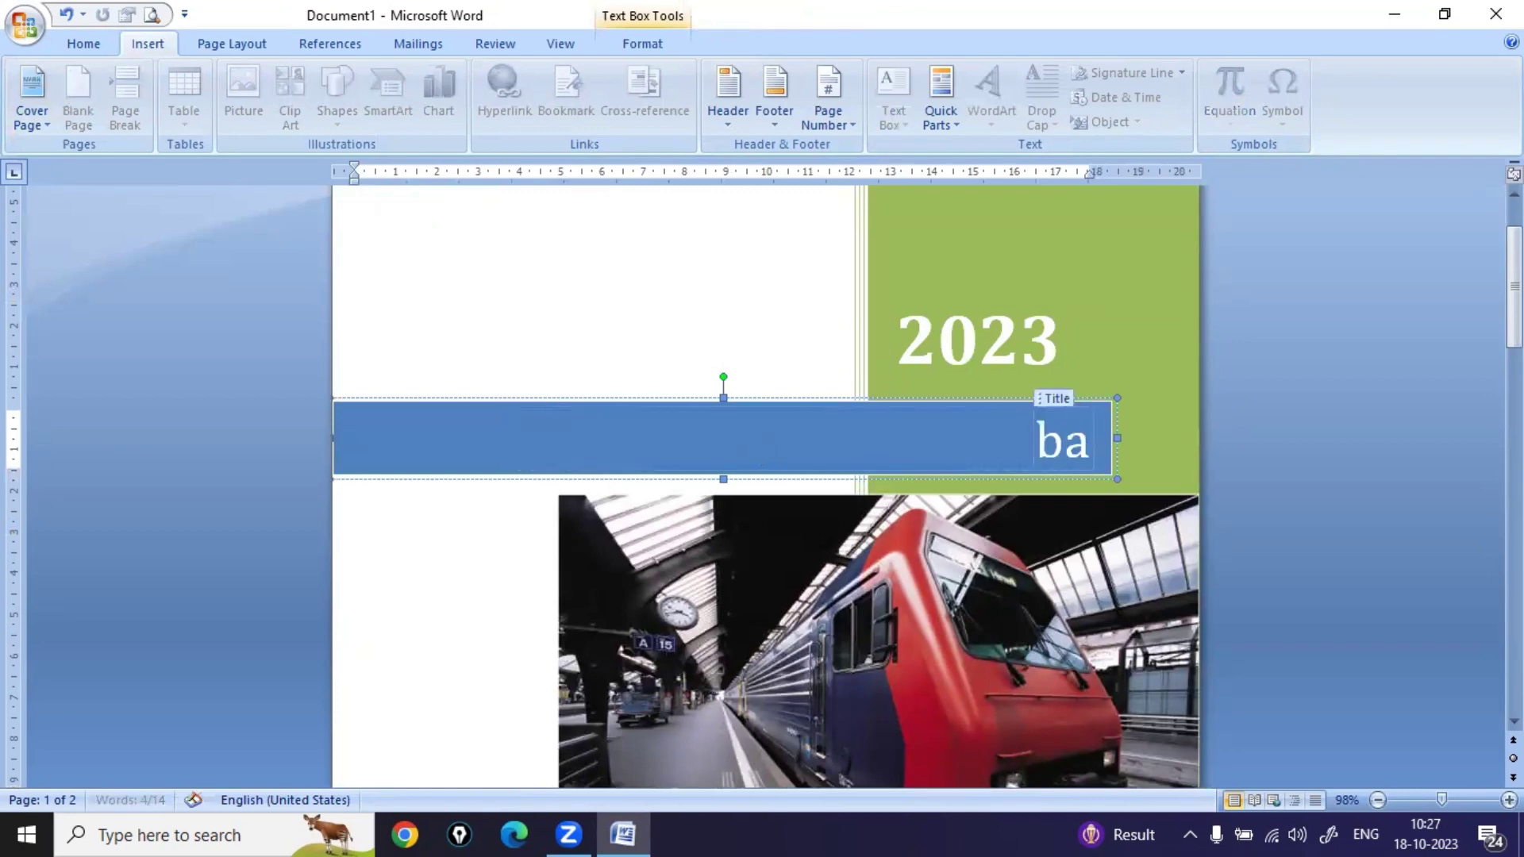
text(sics)
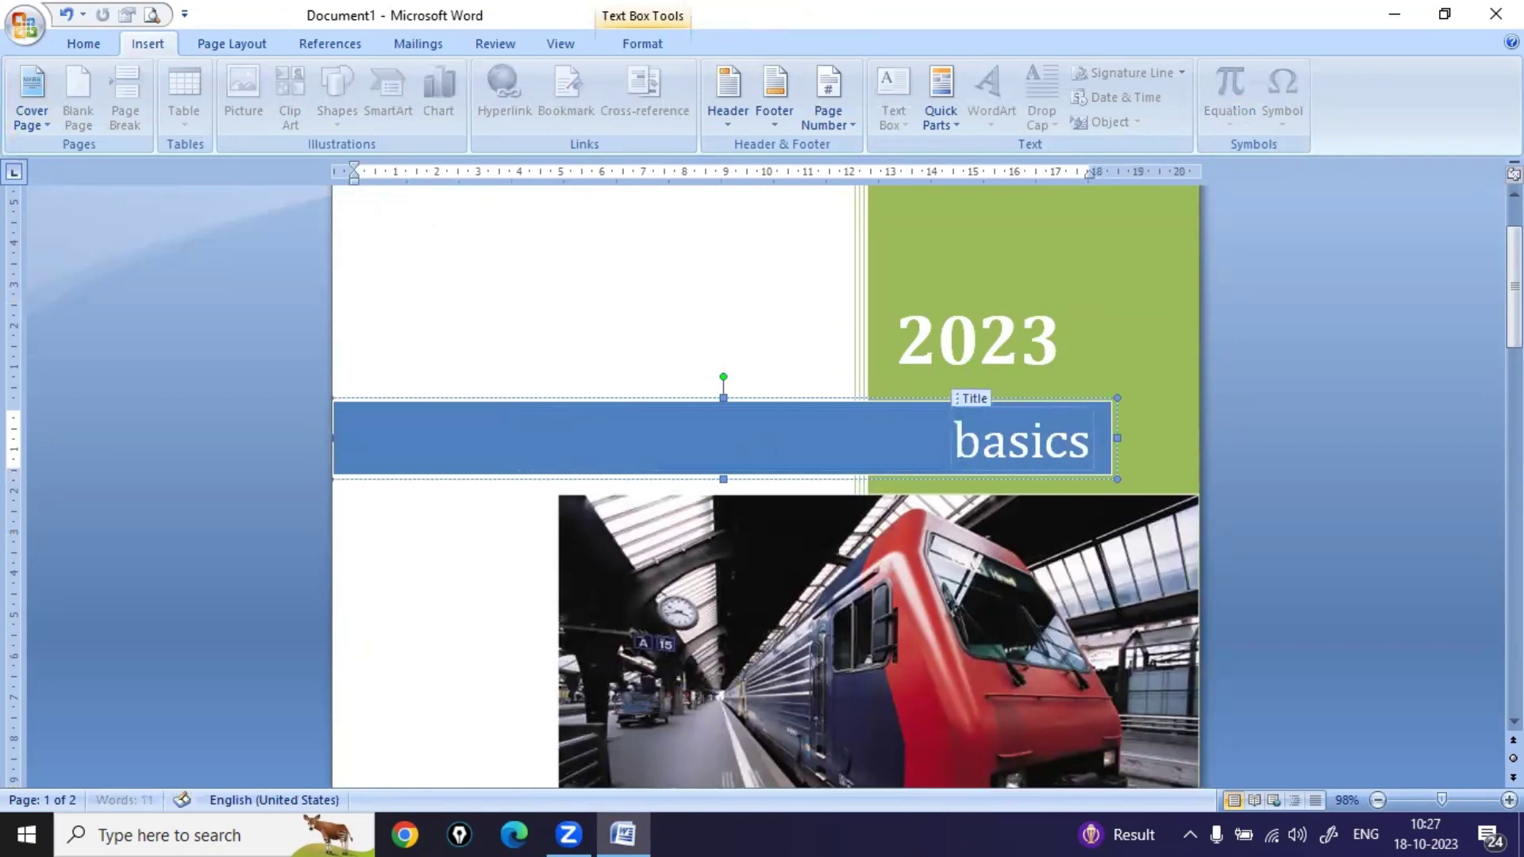
text( of c)
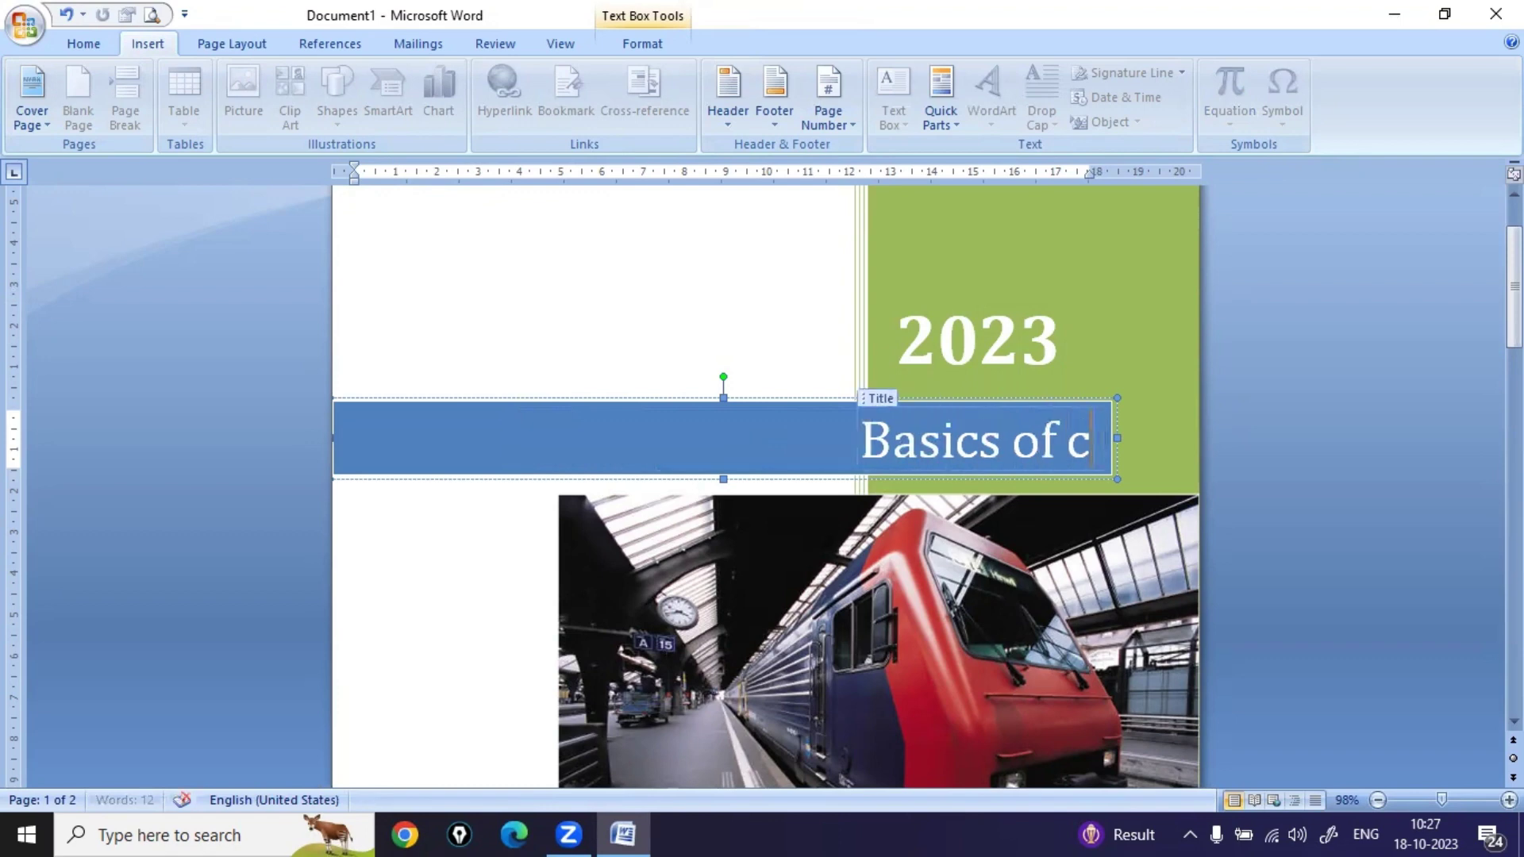
text(omputer)
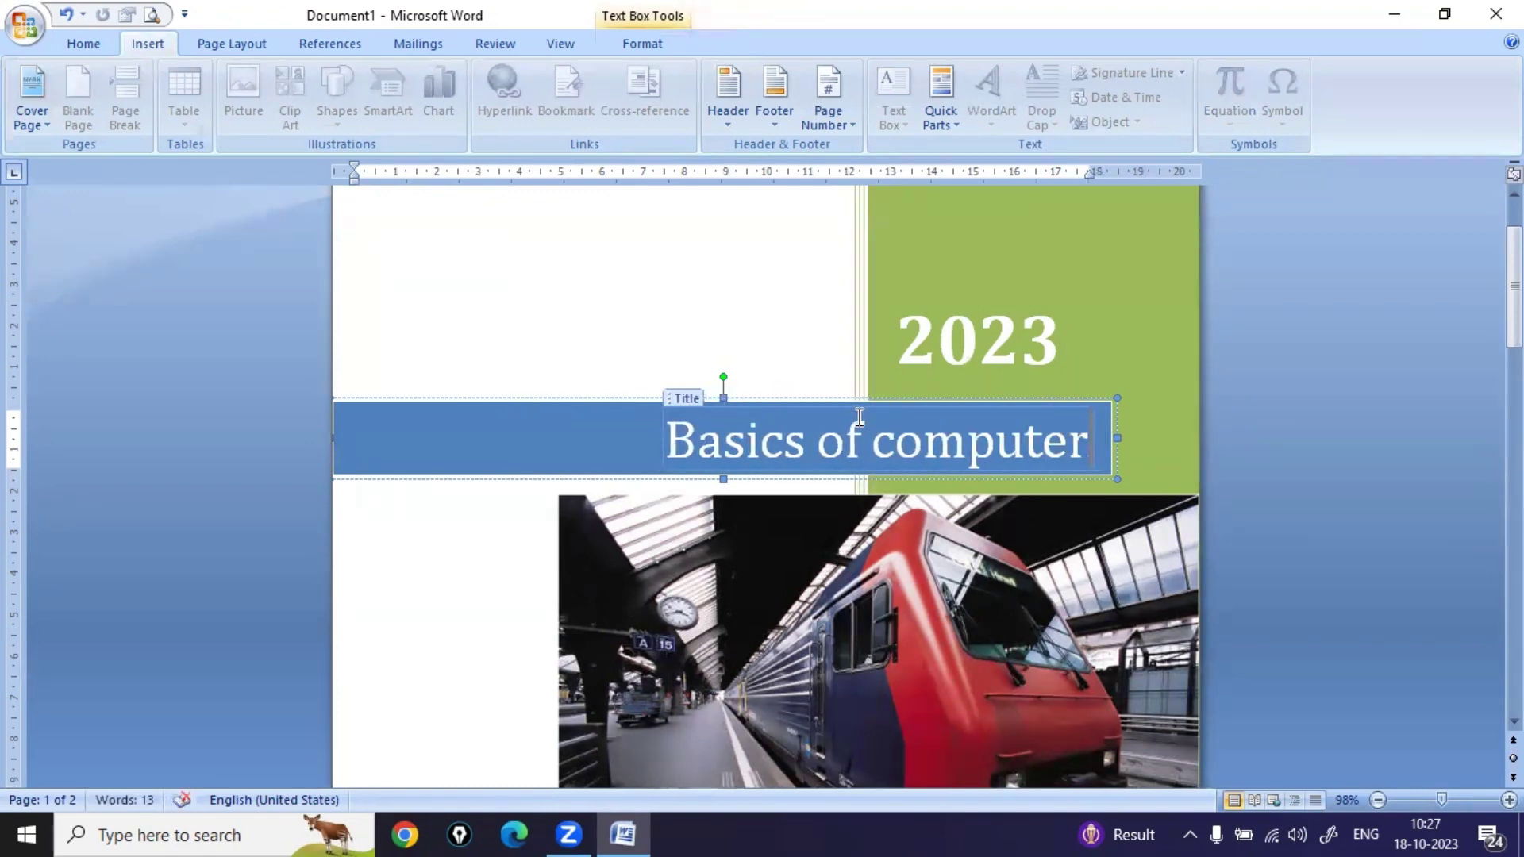
- Search all clip art collections for "computer"
scroll(869, 432, down, 3)
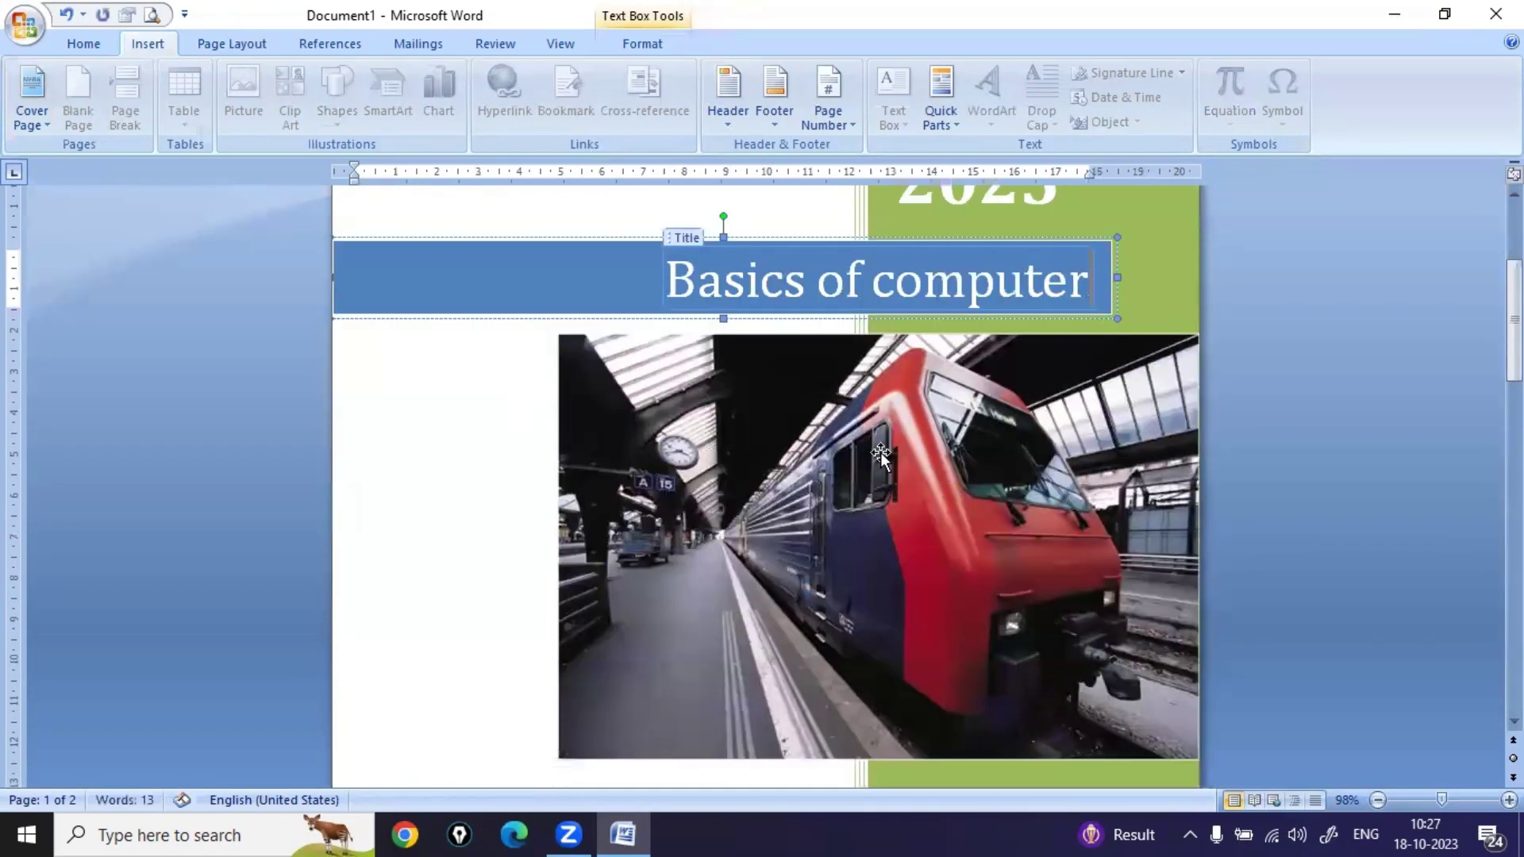
click(916, 516)
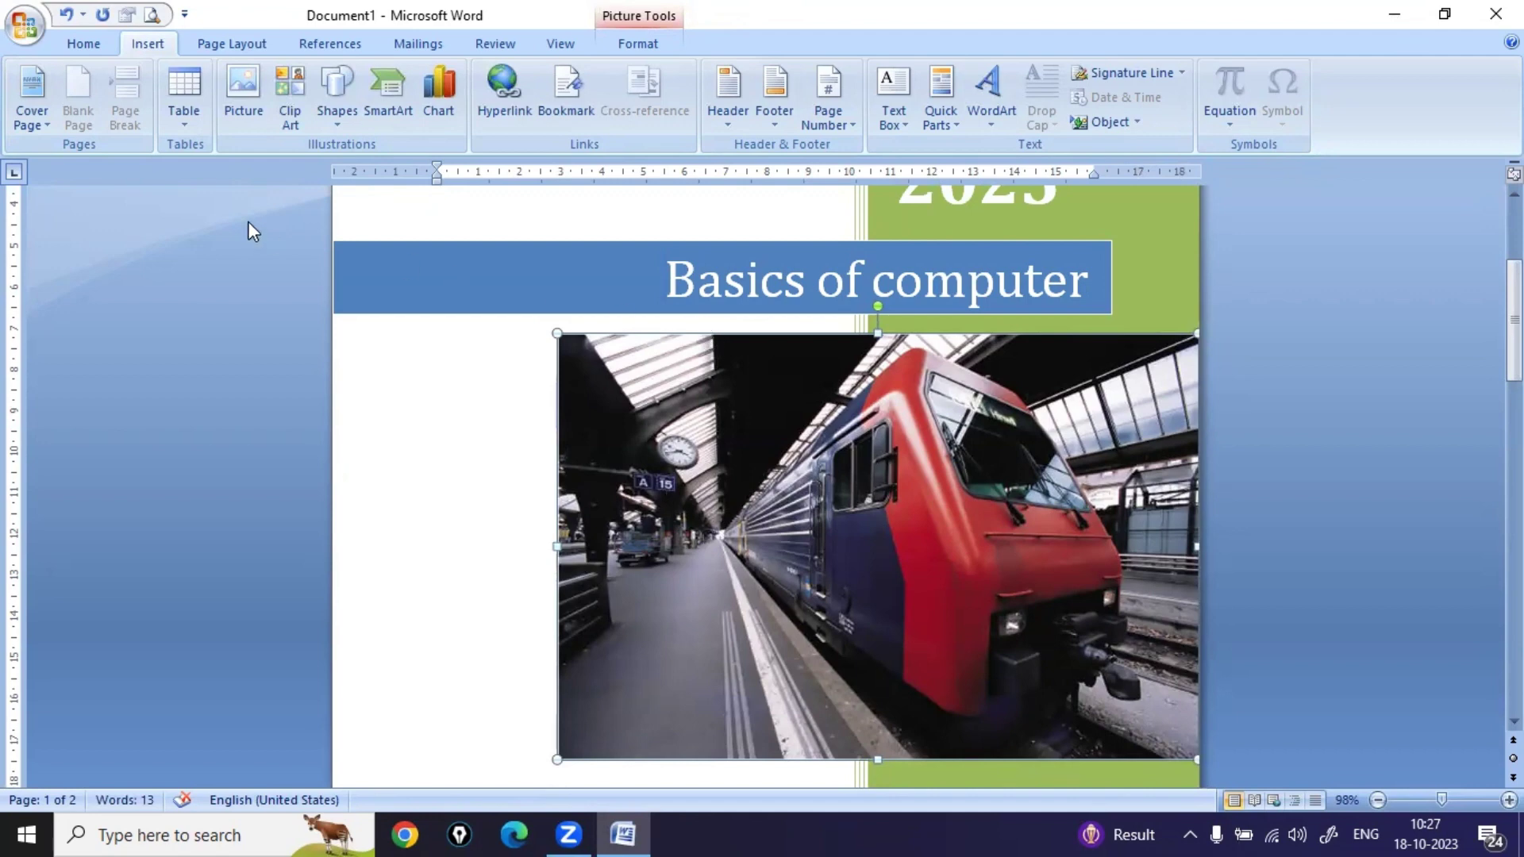
click(288, 116)
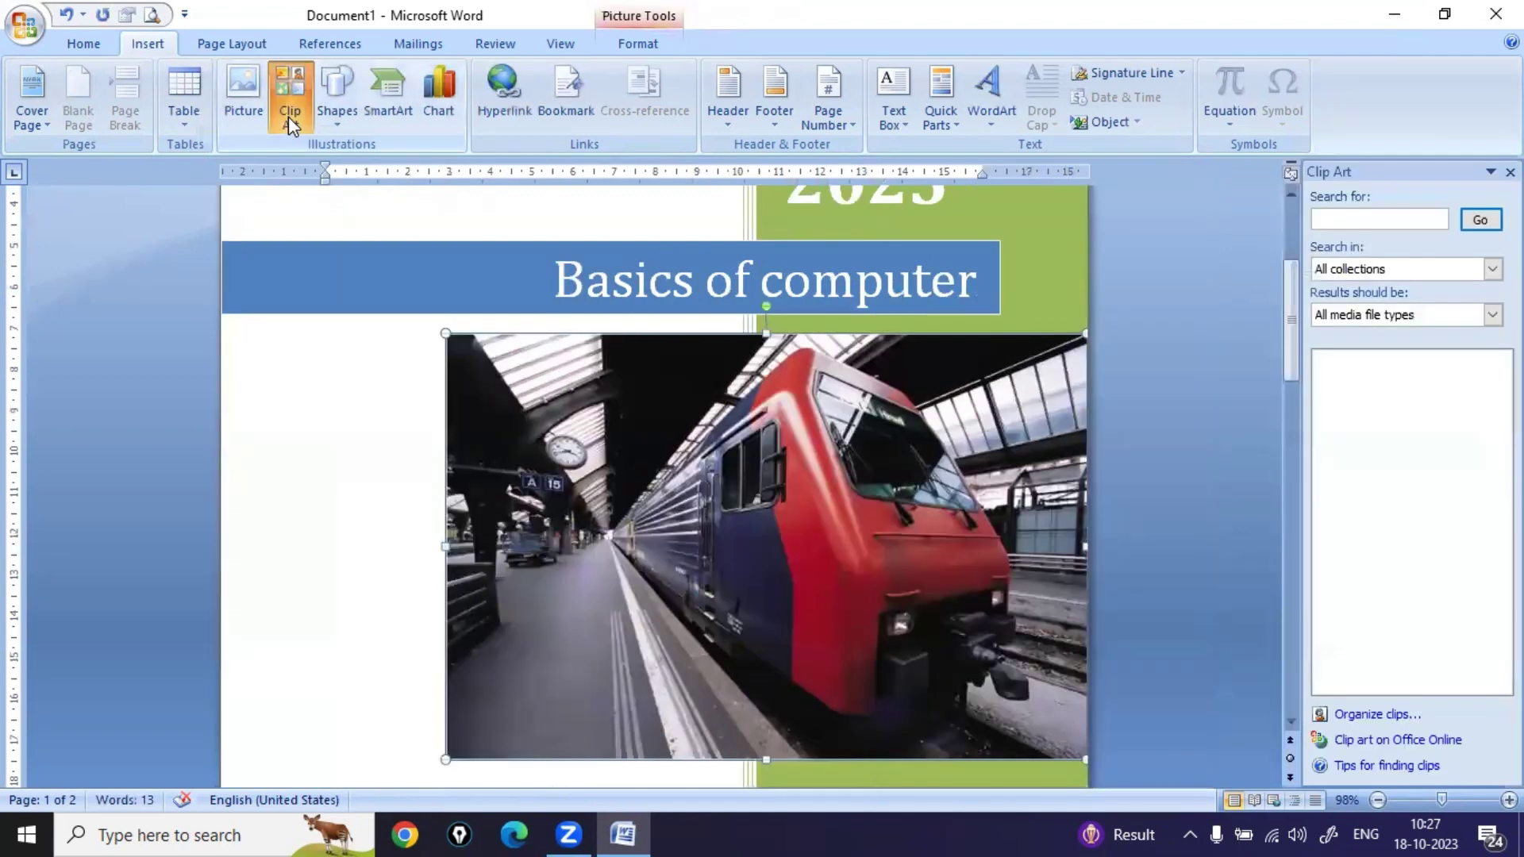
click(1367, 219)
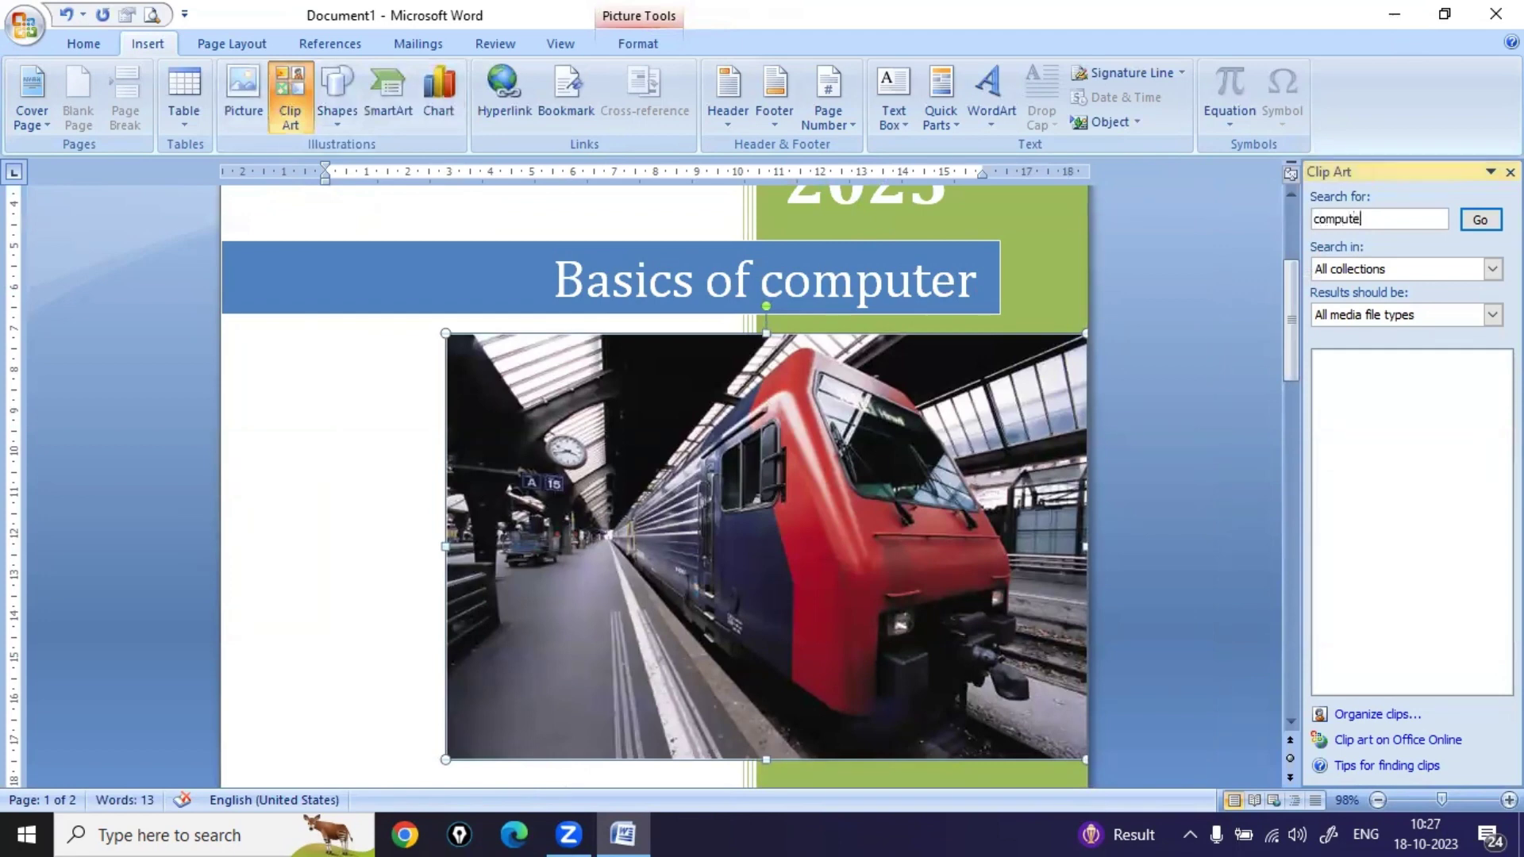
key(Tab)
key(Return)
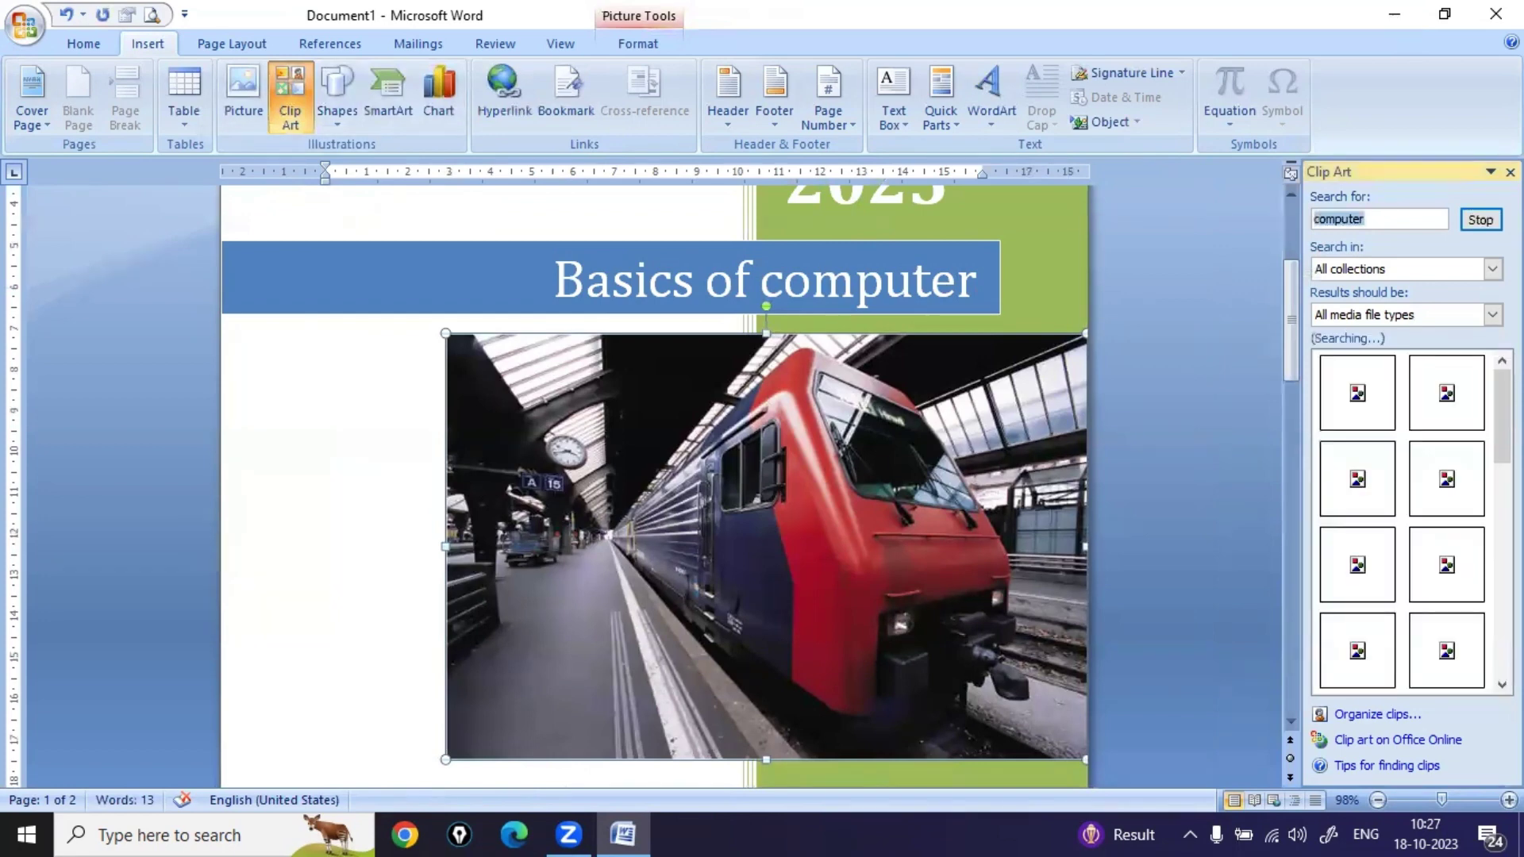
- Insert the clip art of a woman working at a computer into the cover page
mouse_move(1385, 416)
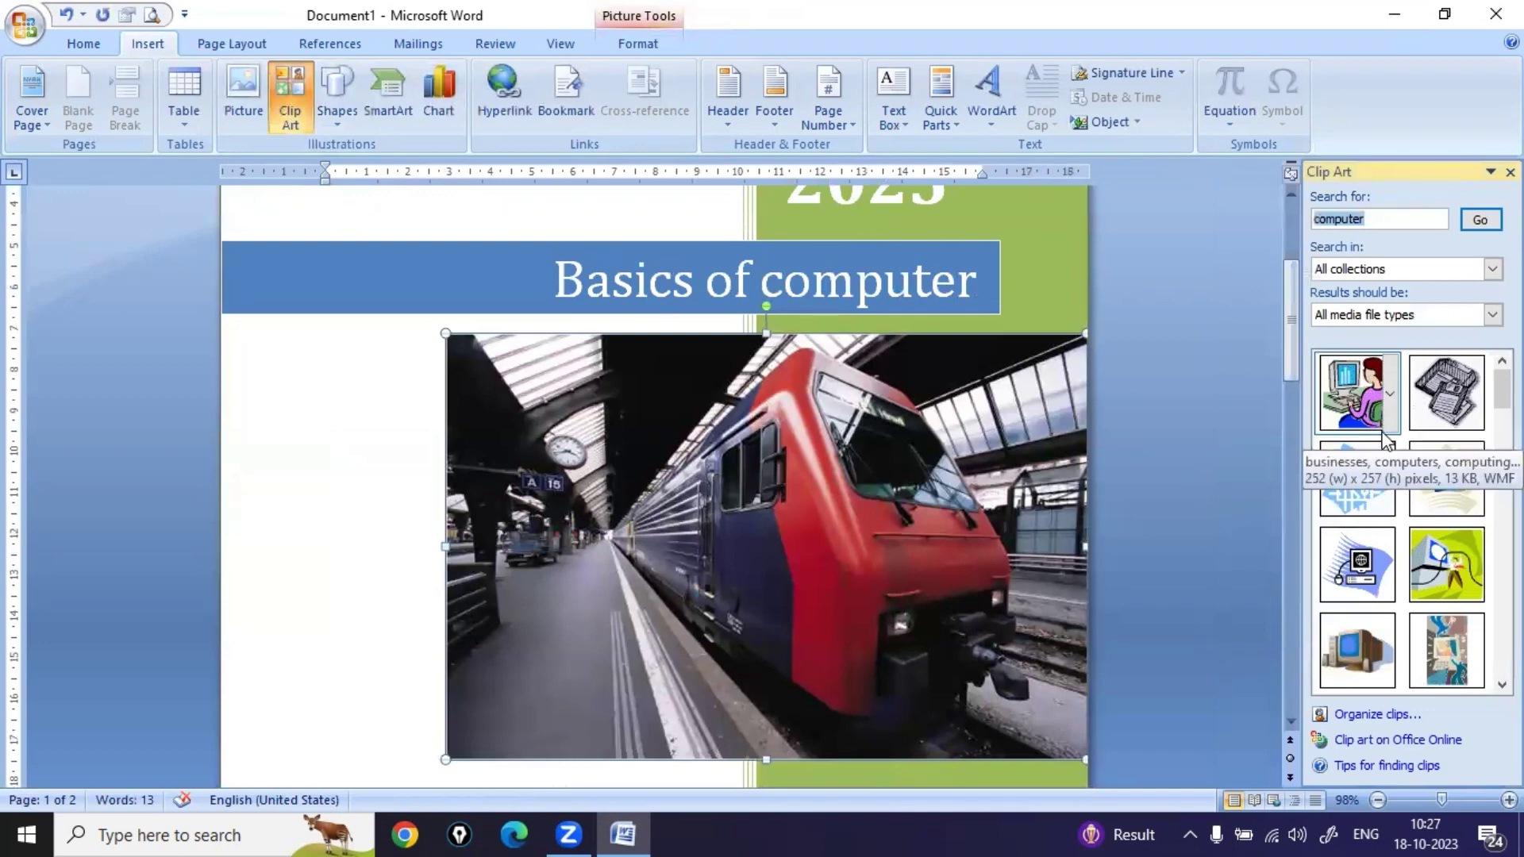
click(1383, 413)
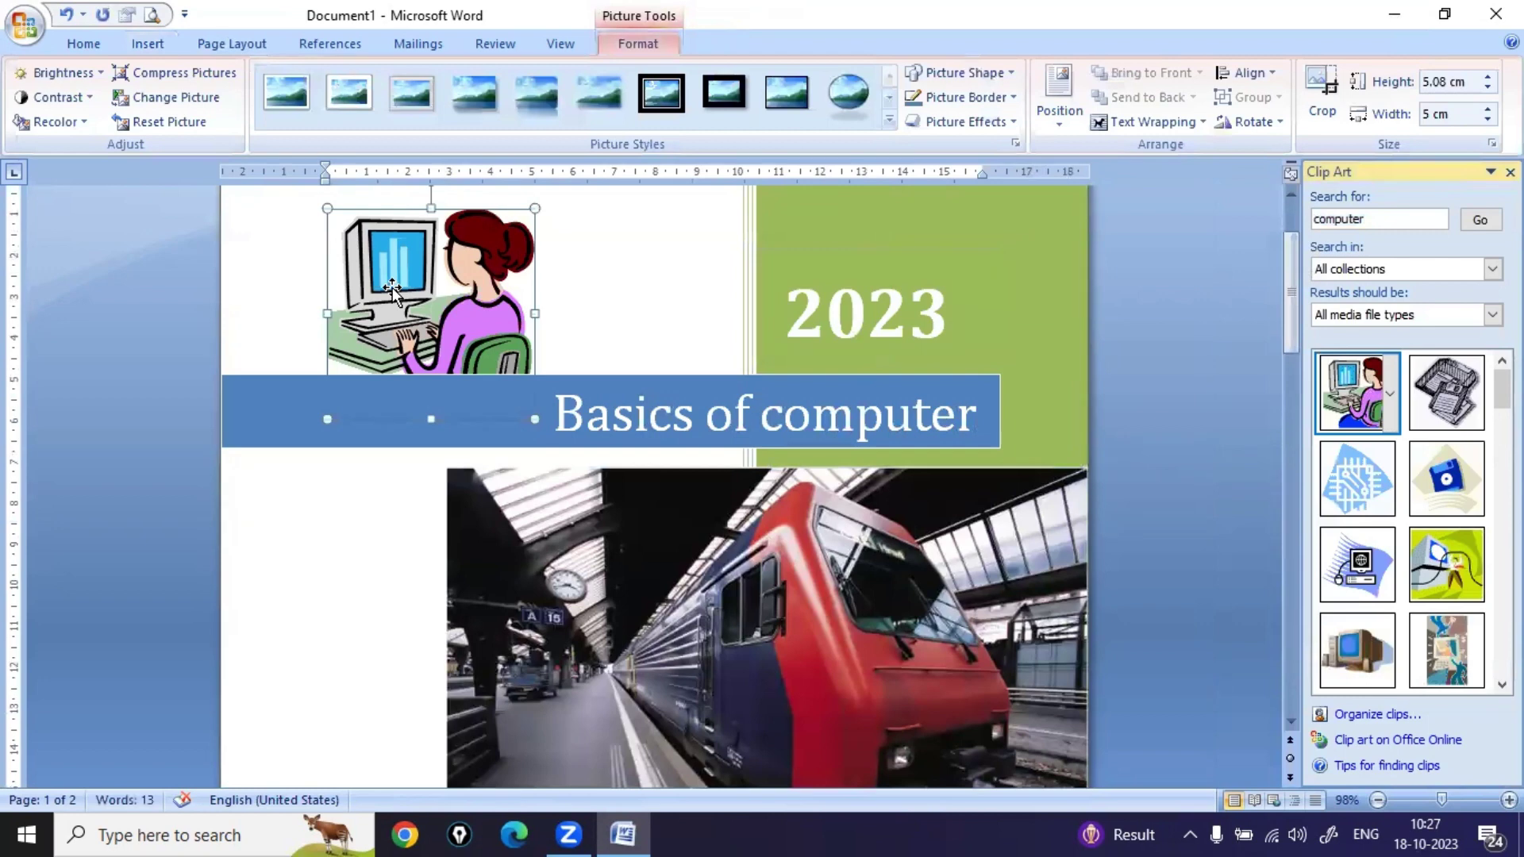
click(608, 286)
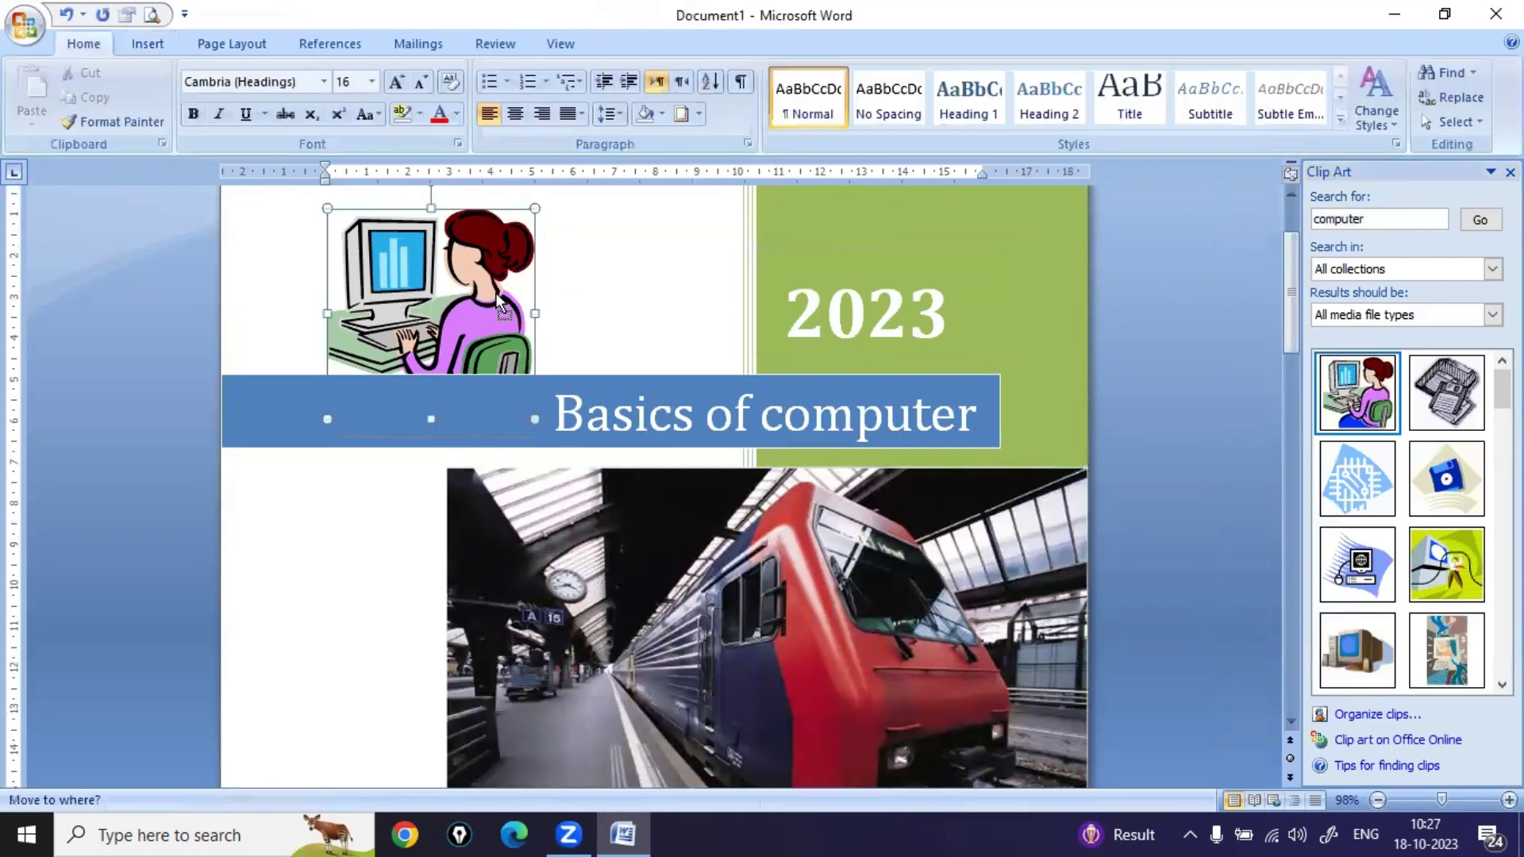
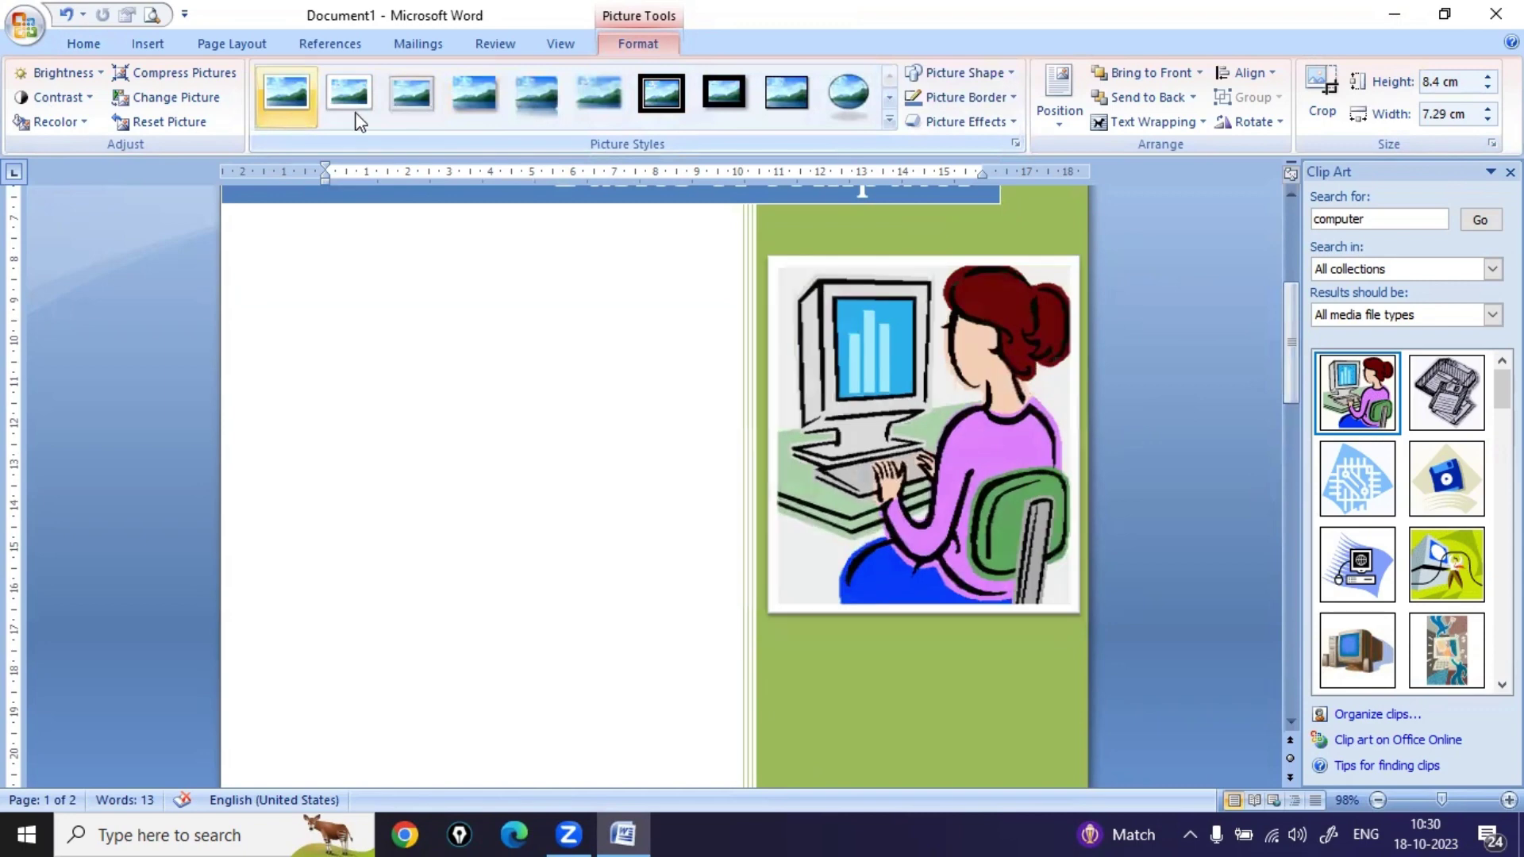
- Apply the tilted white-frame picture style to the computer clip art on the cover page
click(890, 120)
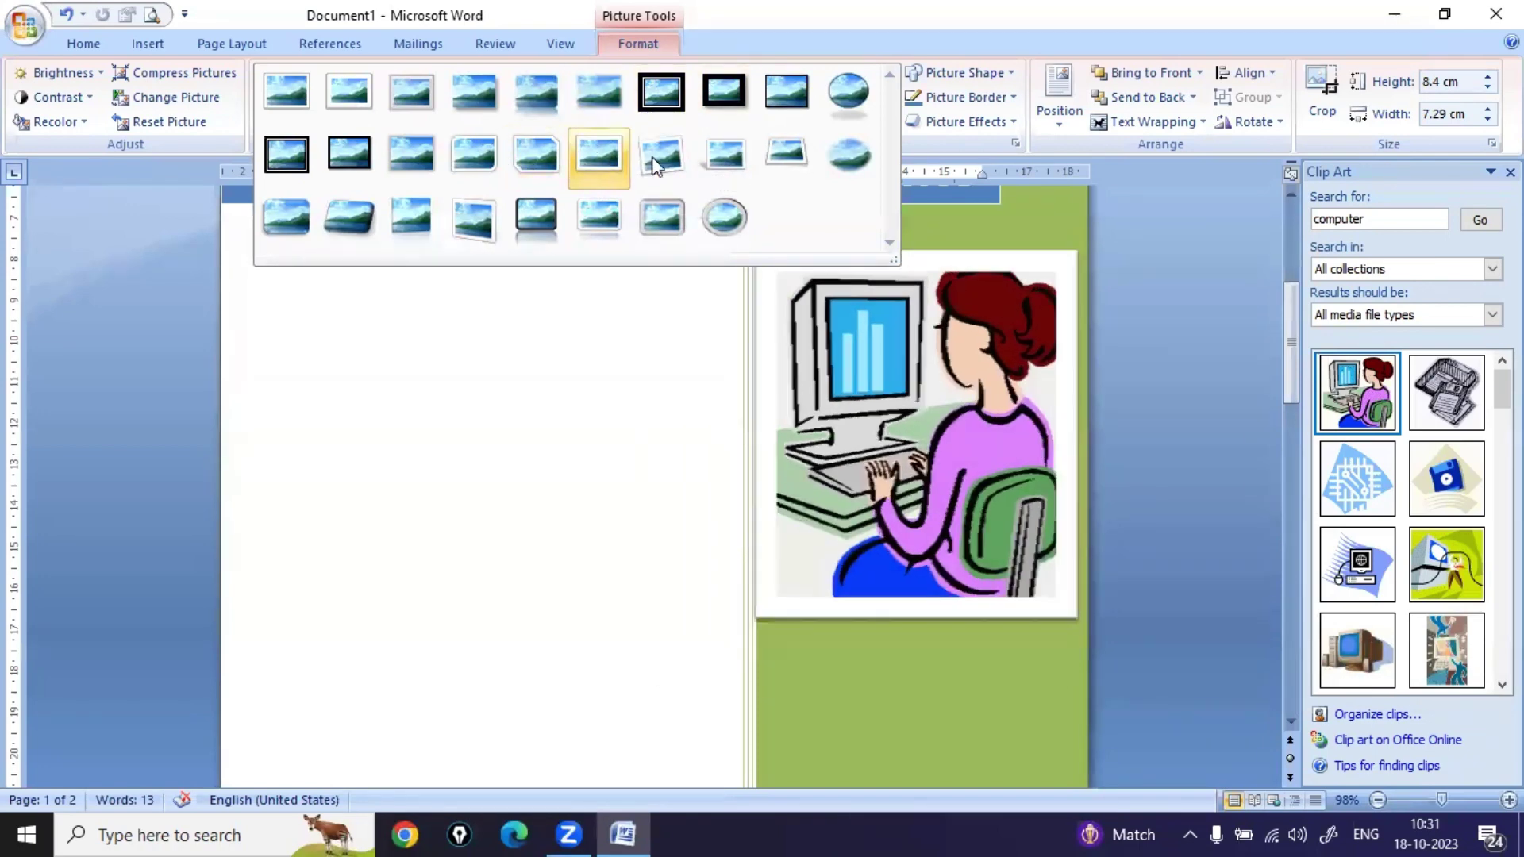
click(670, 156)
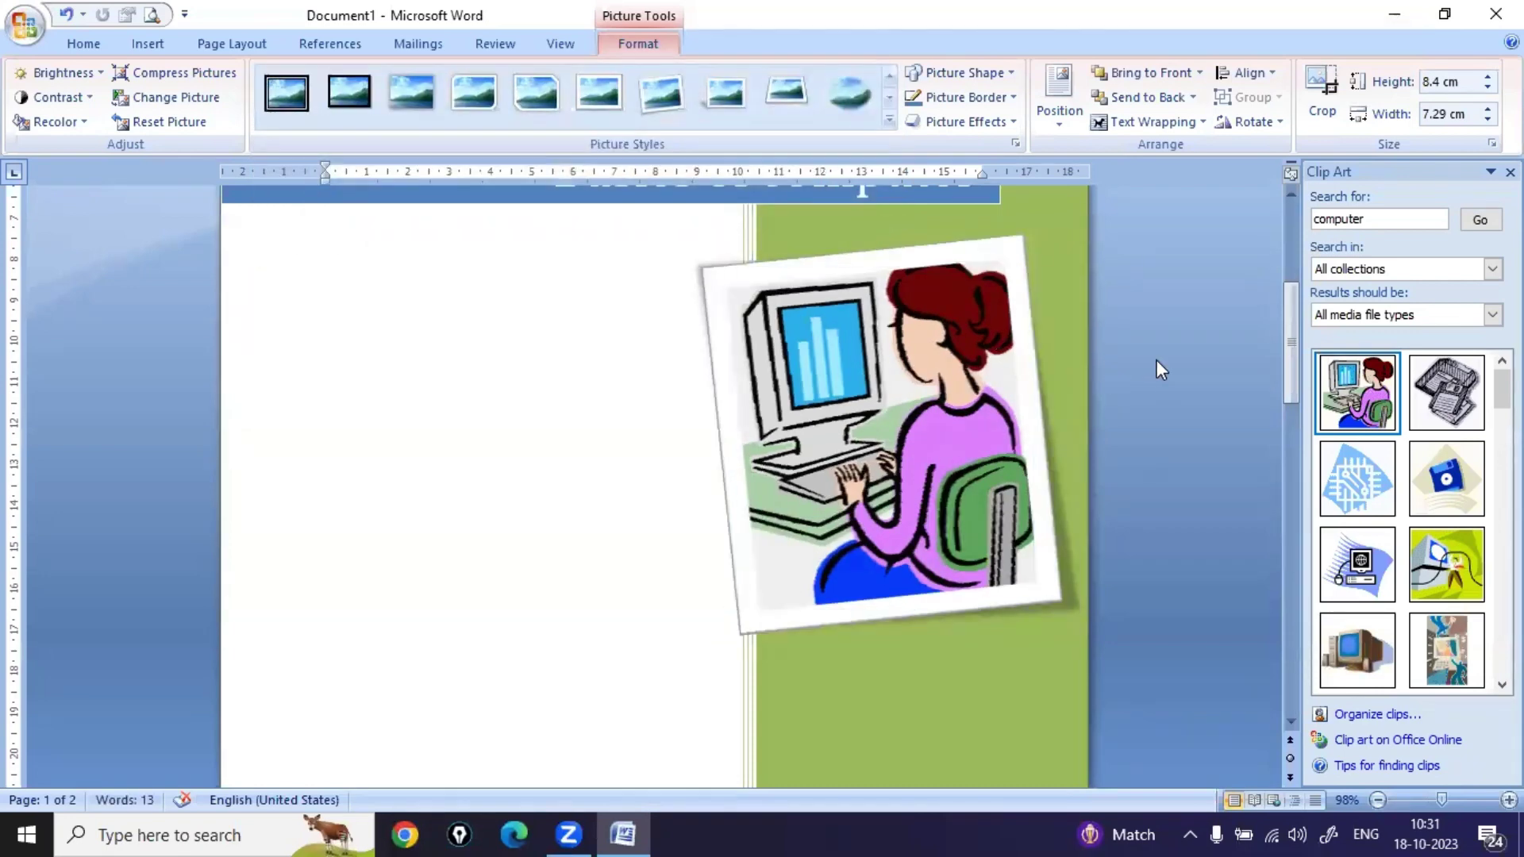
key(ctrl+Home)
scroll(1084, 564, down, 3)
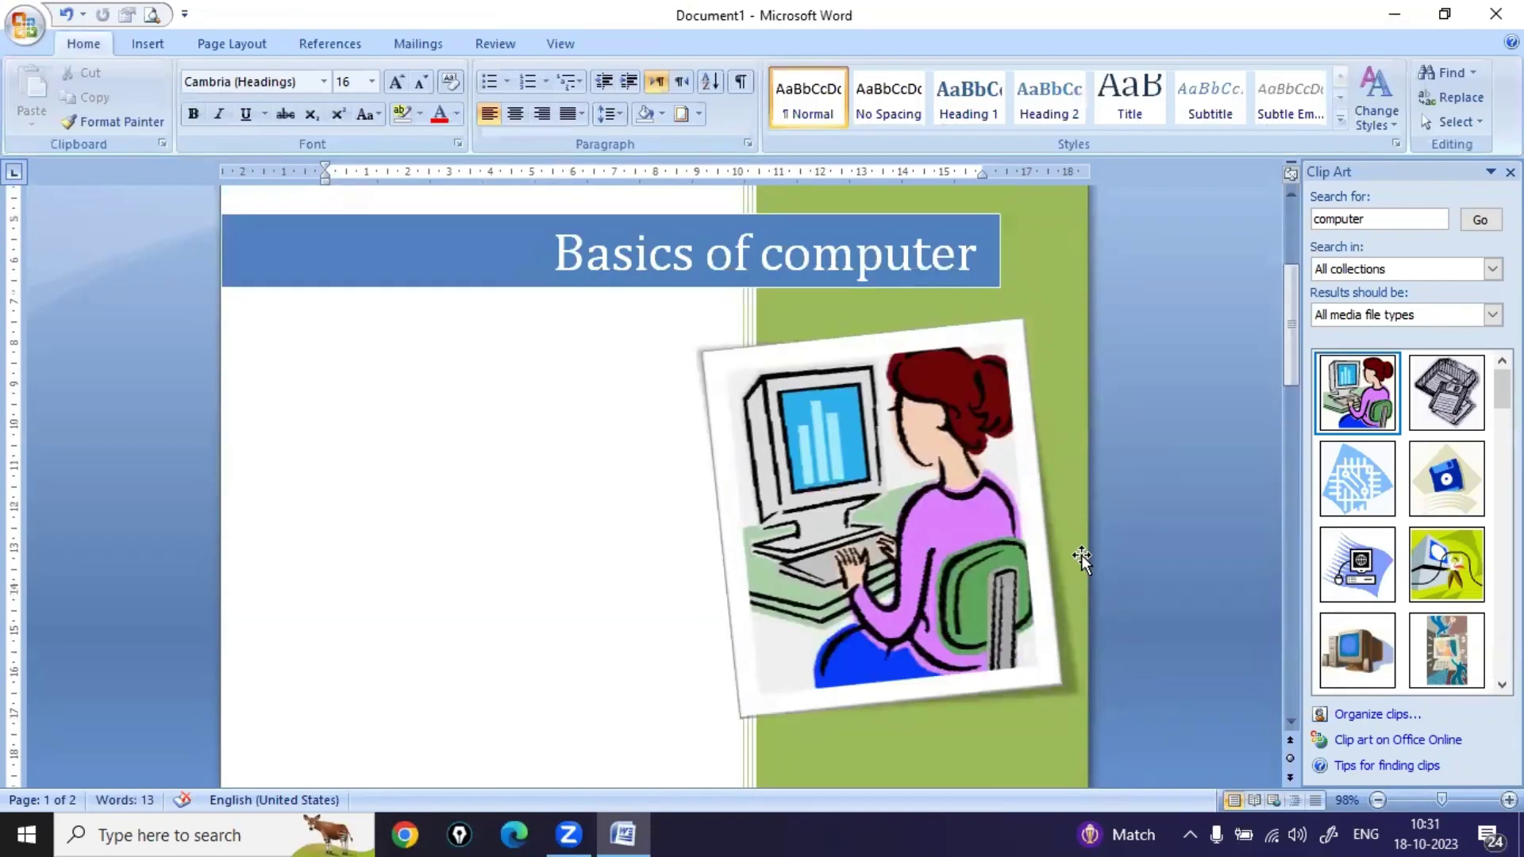
- Enter "solutions.net" as the company name in the placeholder near the bottom of the cover page
scroll(1078, 550, down, 5)
scroll(1078, 550, down, 5)
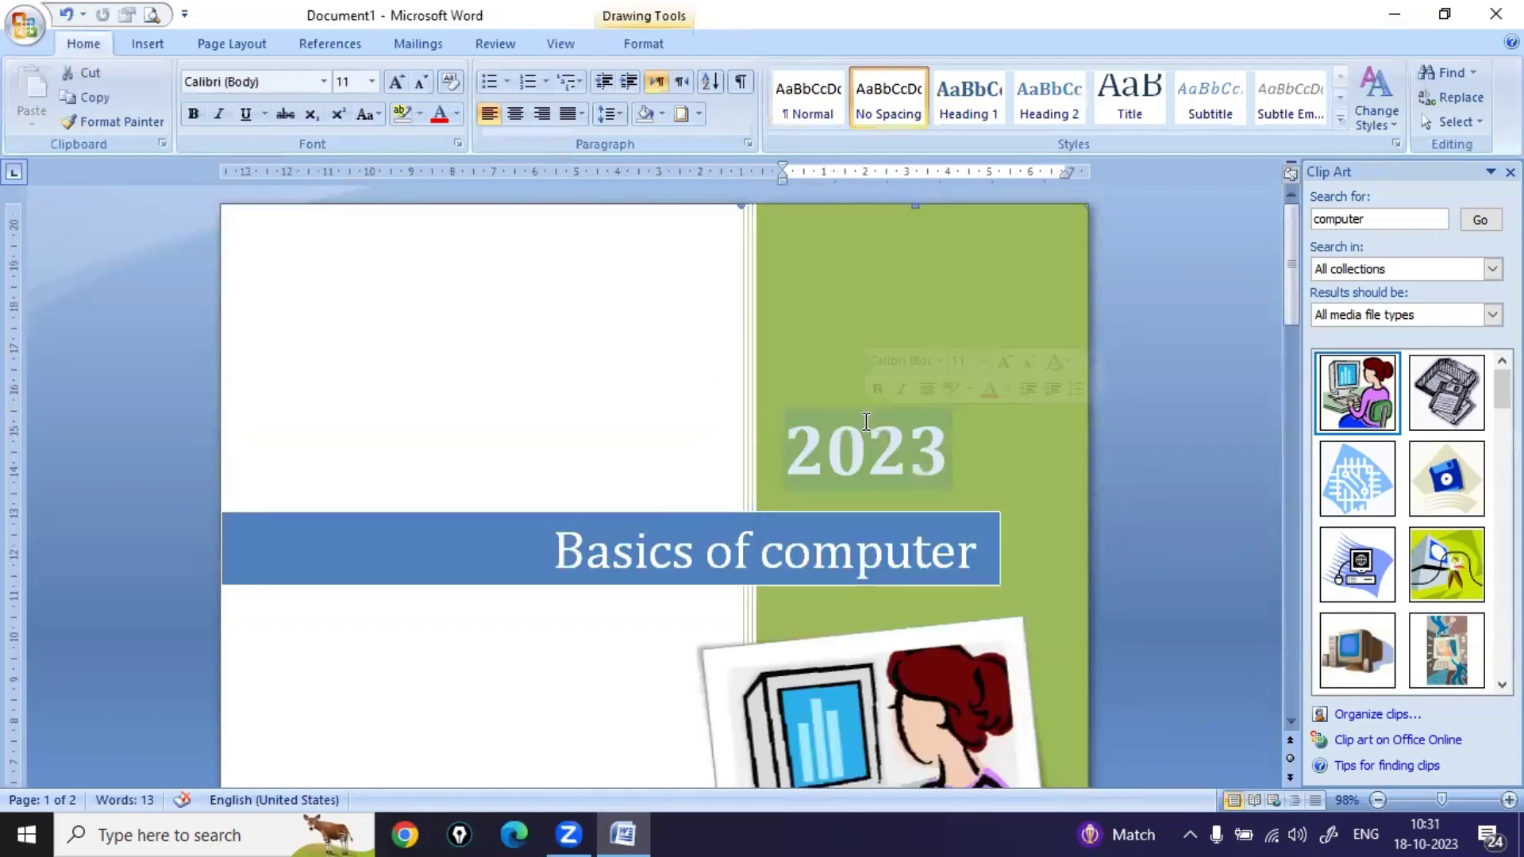
click(859, 421)
scroll(920, 555, down, 8)
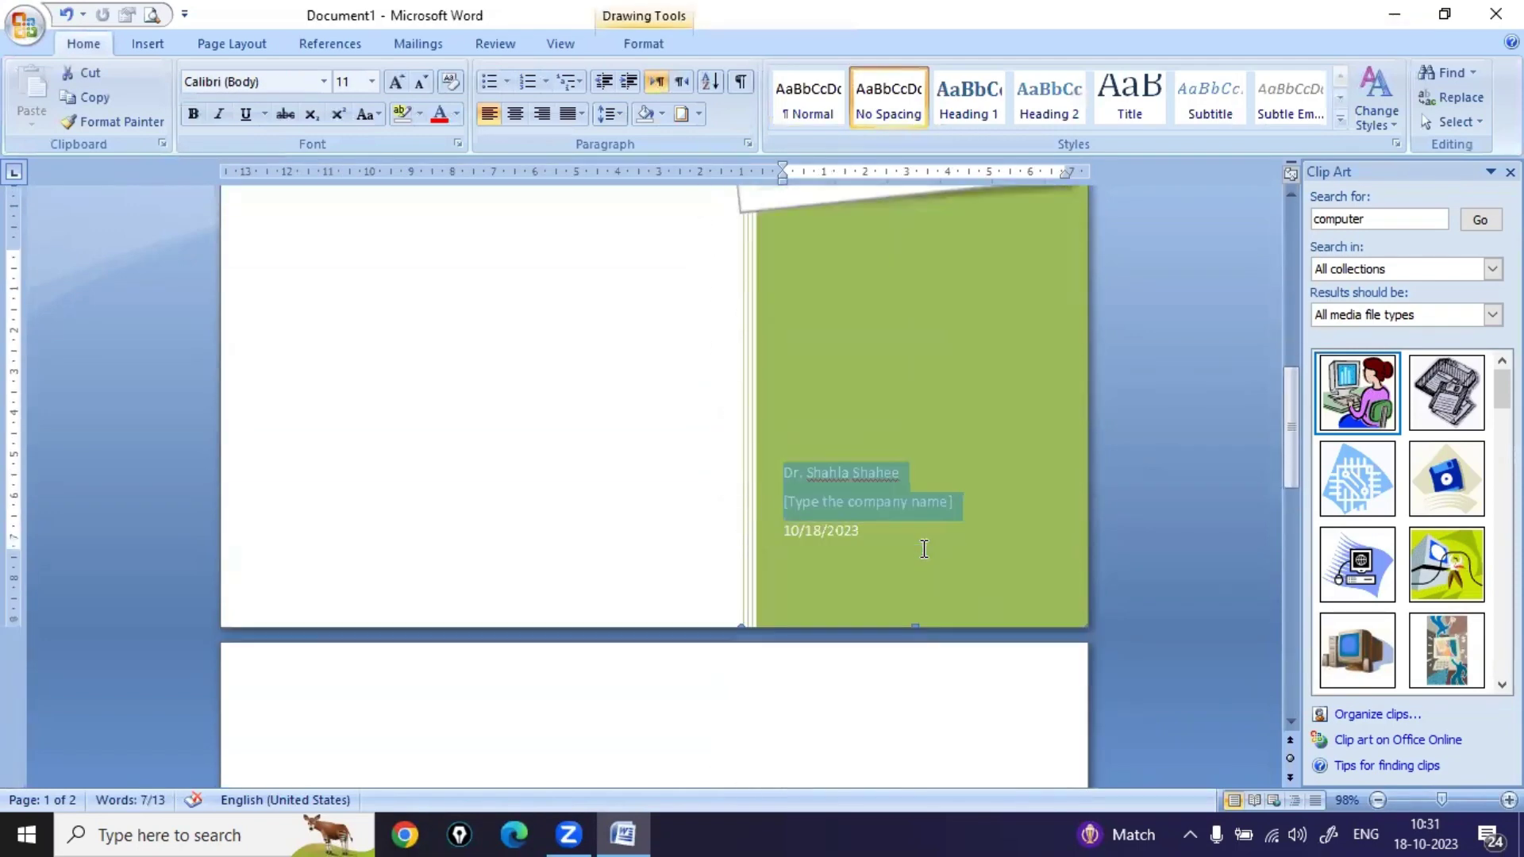
click(919, 518)
scroll(913, 512, down, 9)
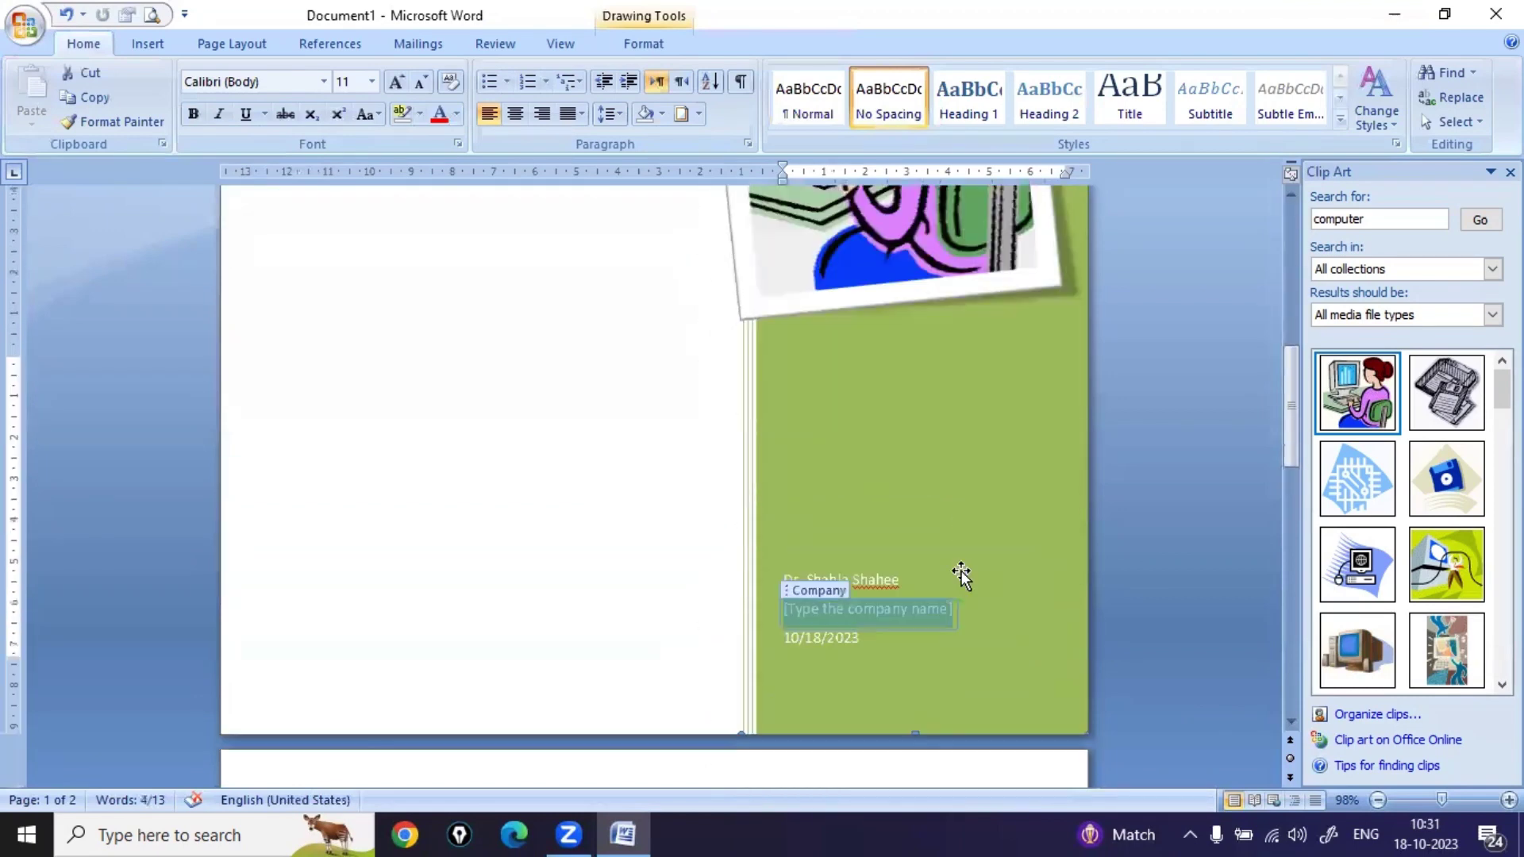
click(984, 379)
click(937, 403)
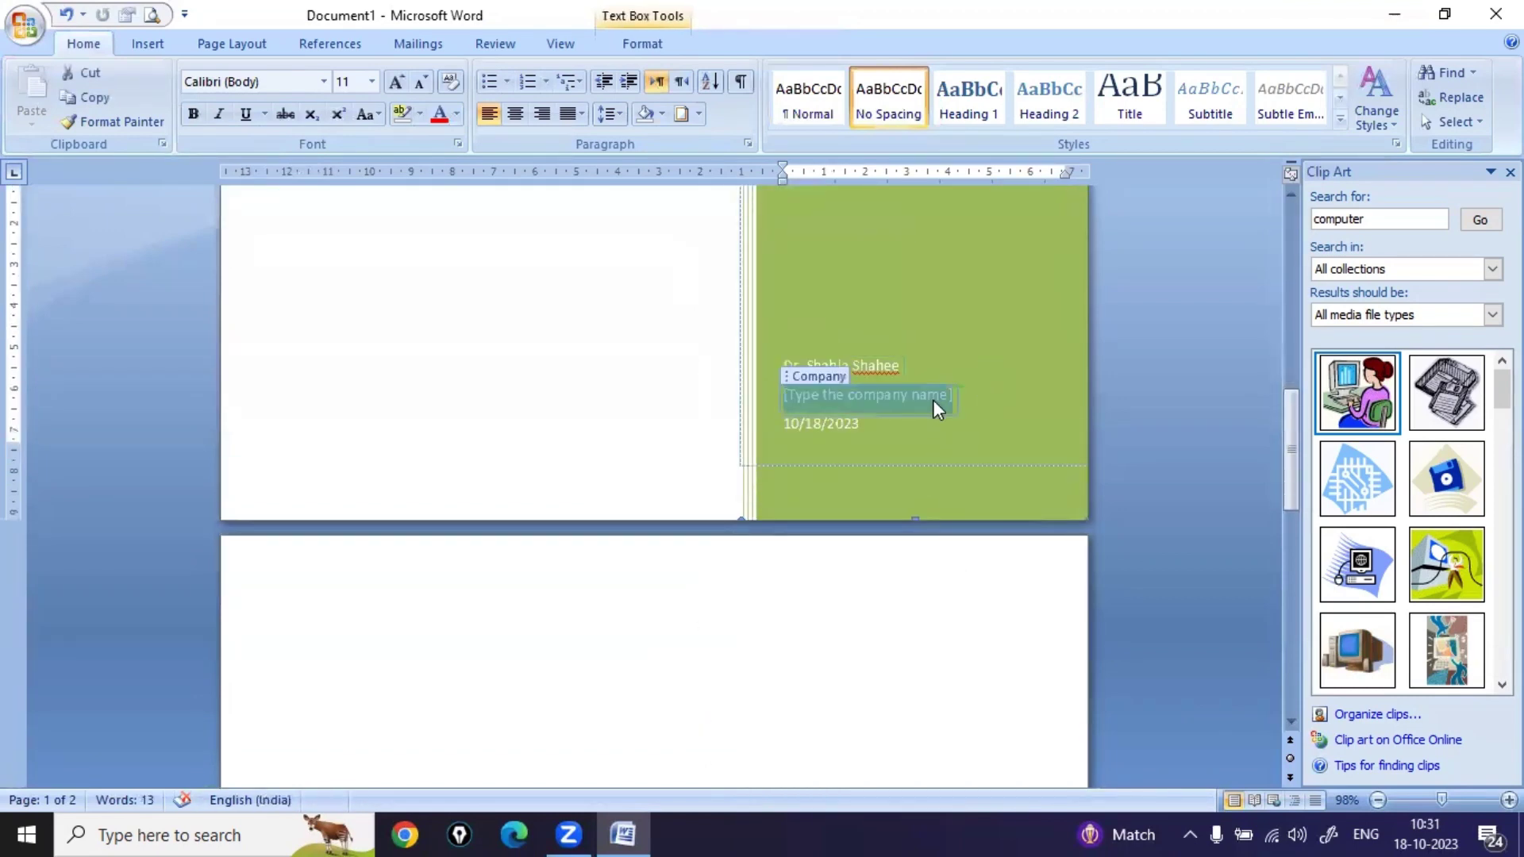
text(sol)
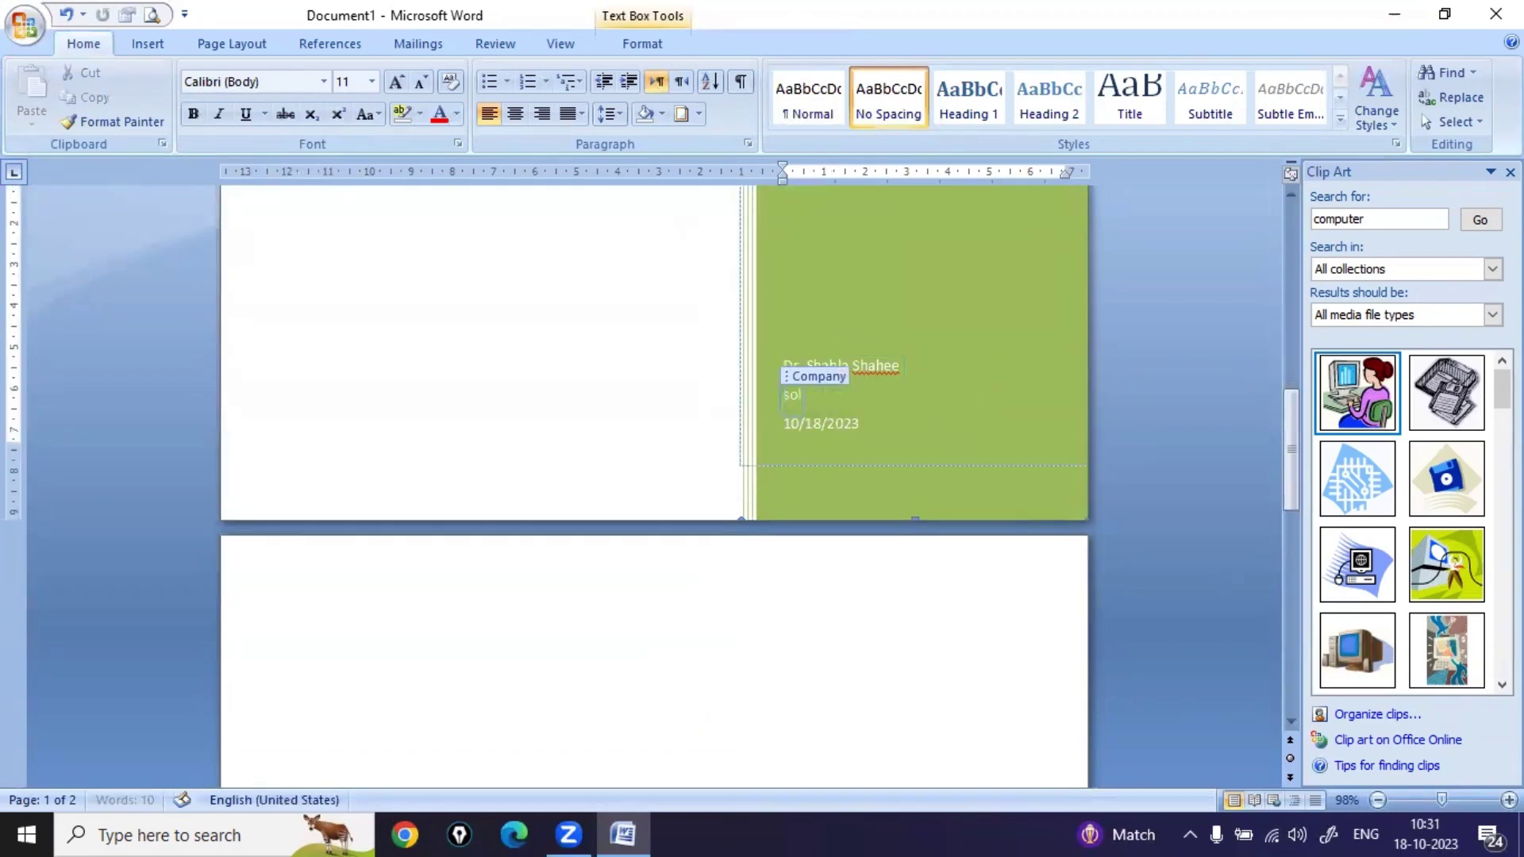
text(utions.net)
double_click(802, 527)
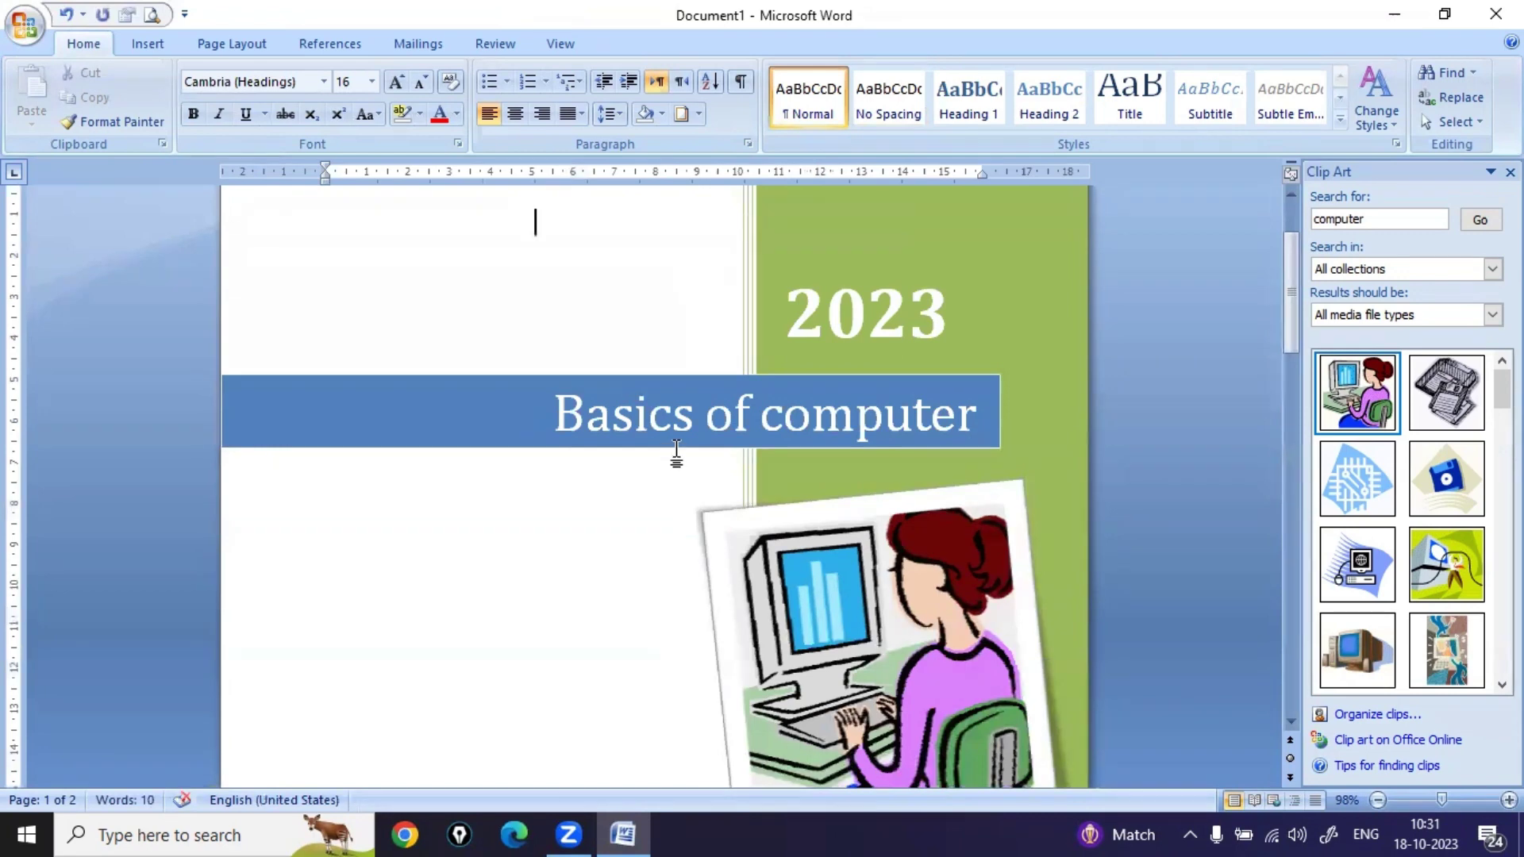
- Fill the text box holding the year 2023 with the standard green colour
click(1419, 802)
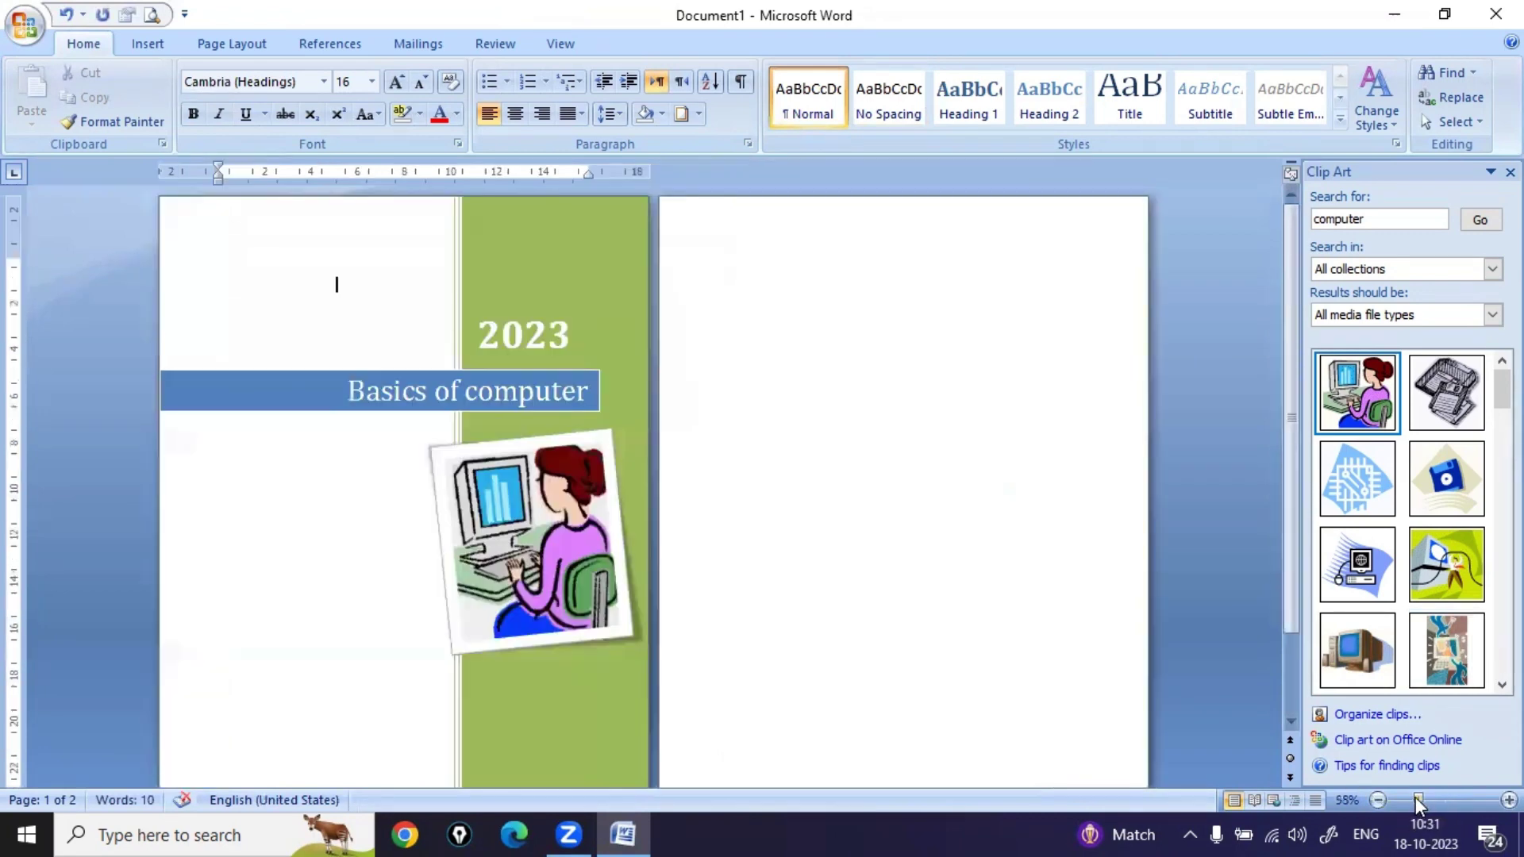
scroll(718, 544, down, 3)
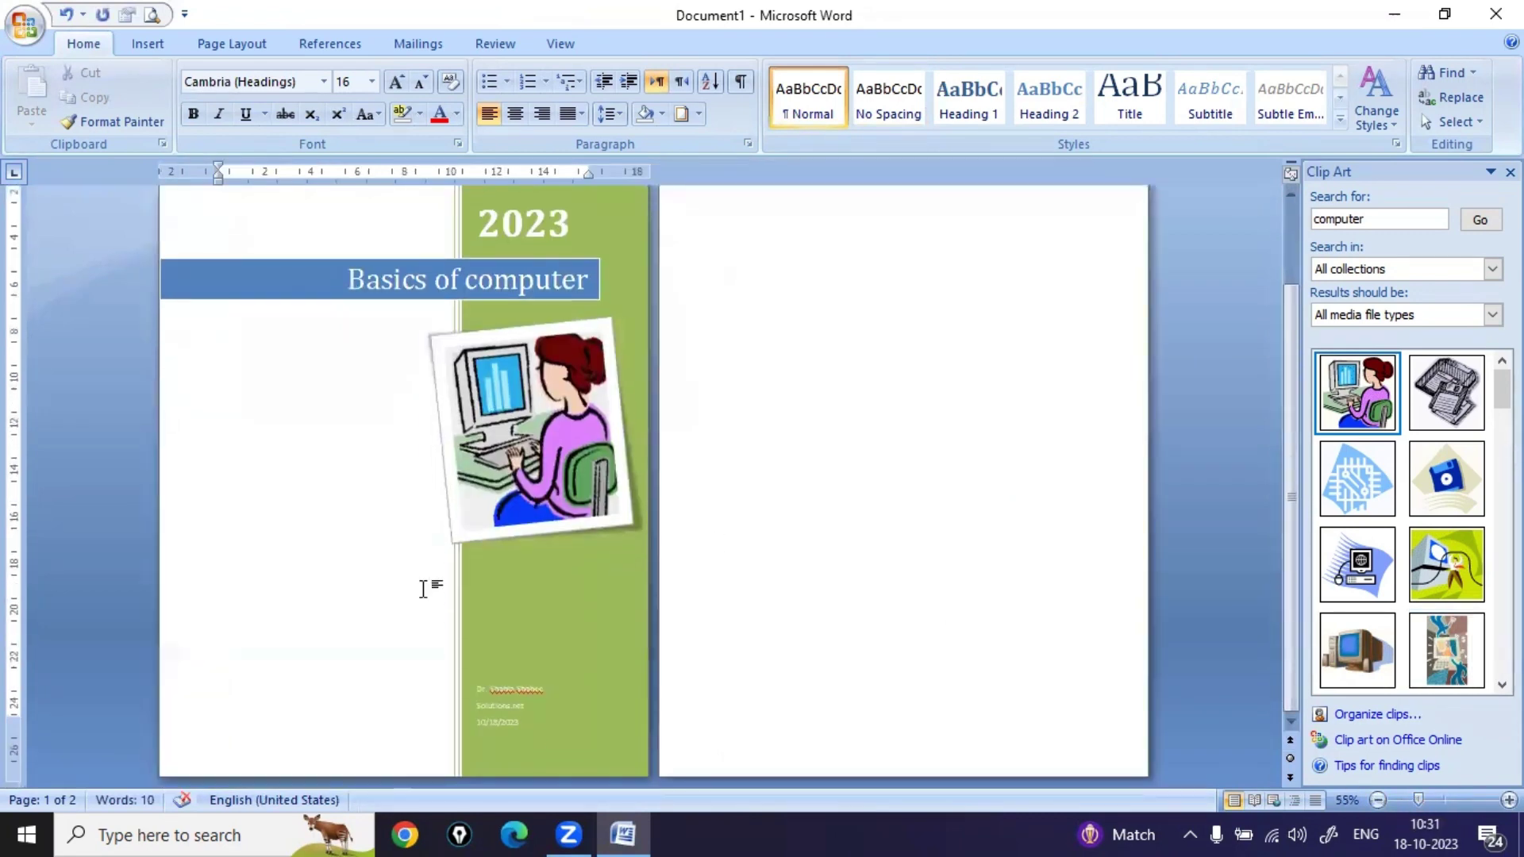
scroll(322, 613, up, 3)
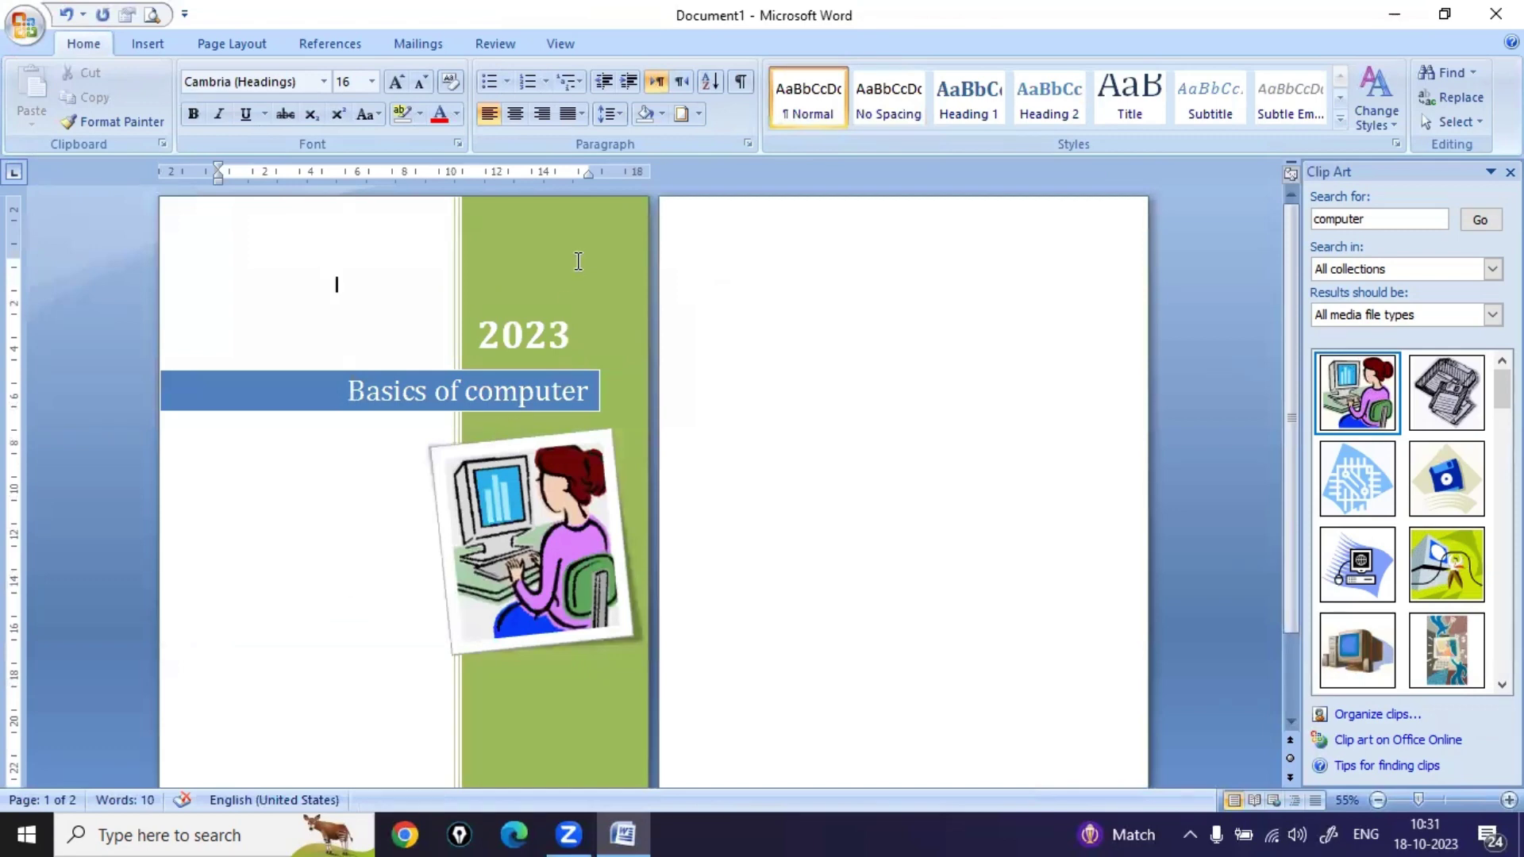
click(578, 261)
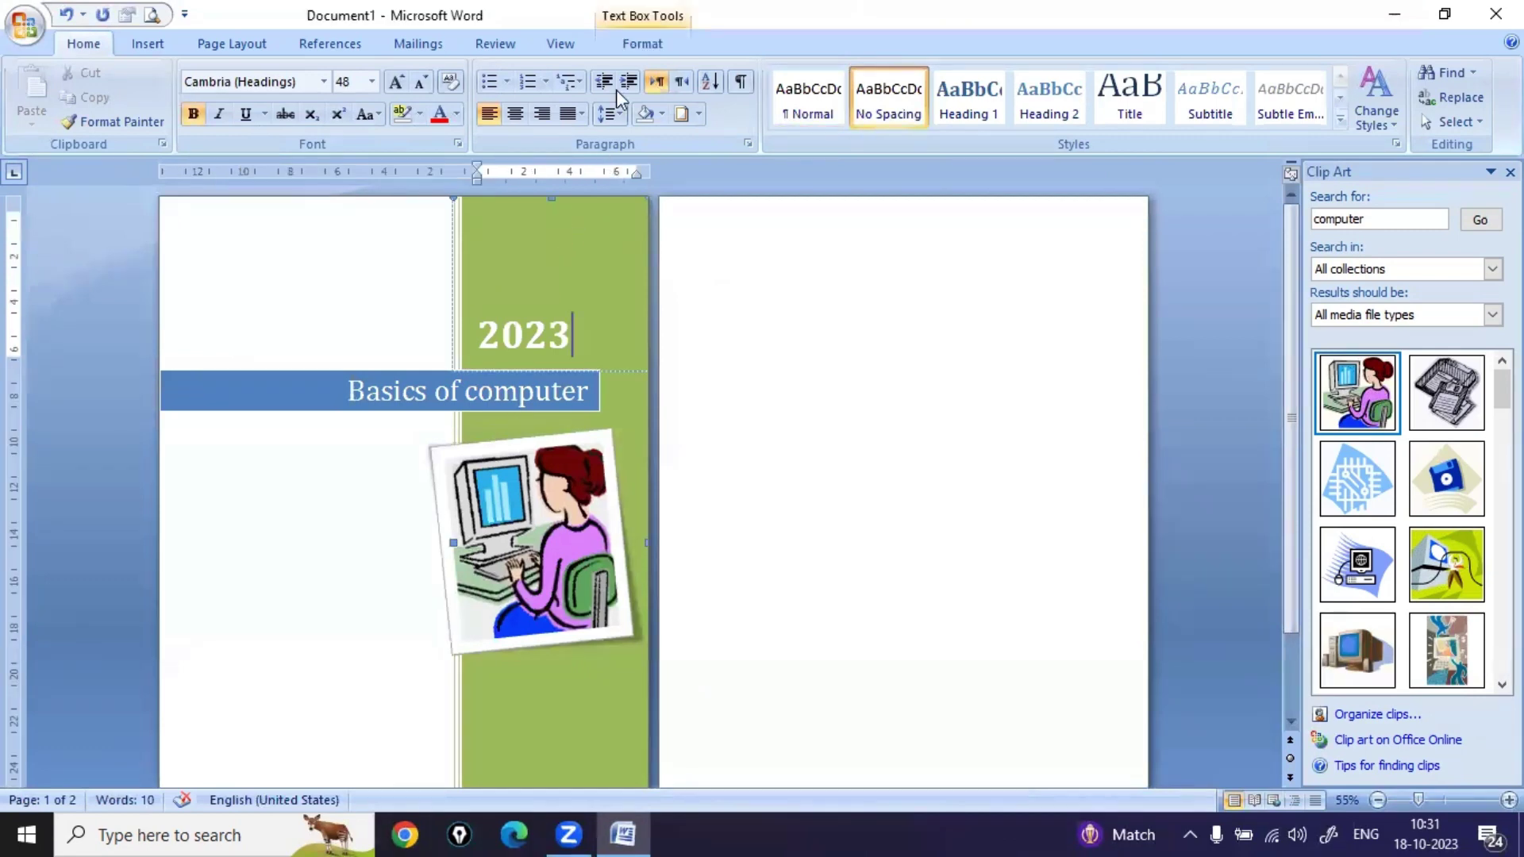
click(653, 22)
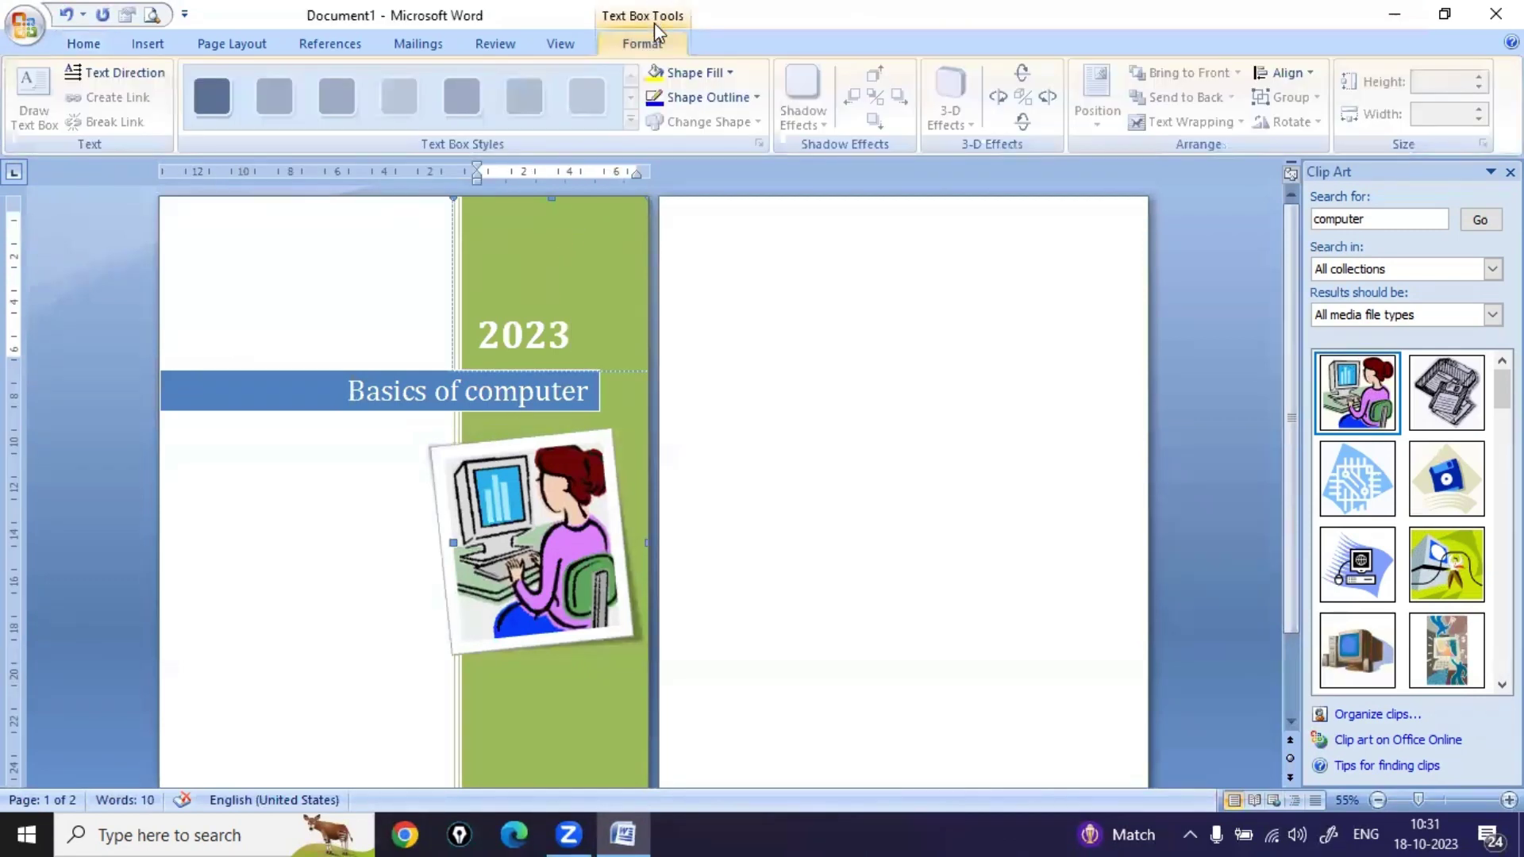
click(699, 72)
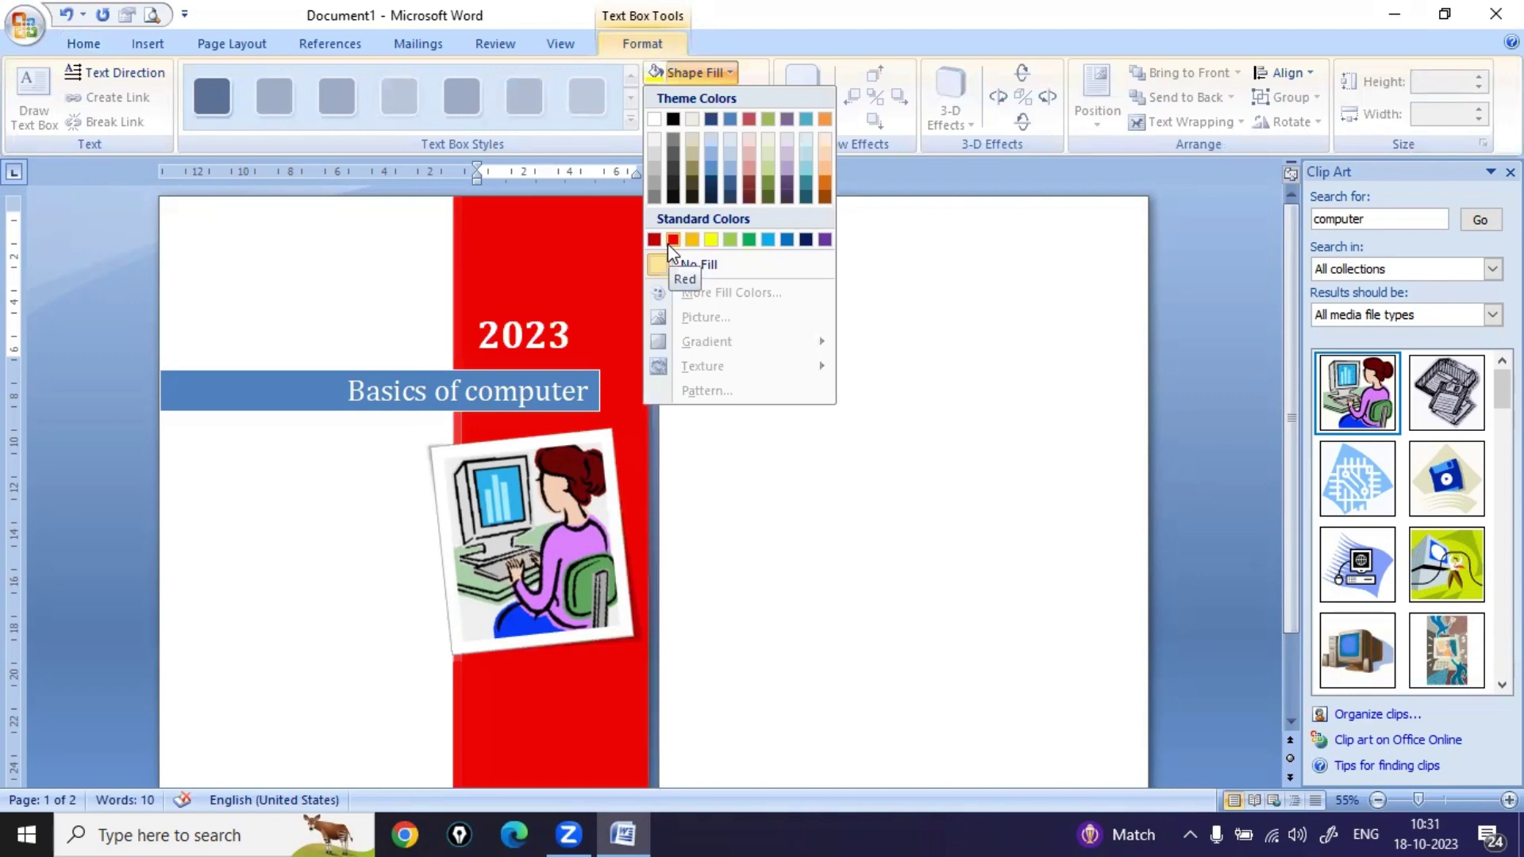
click(750, 240)
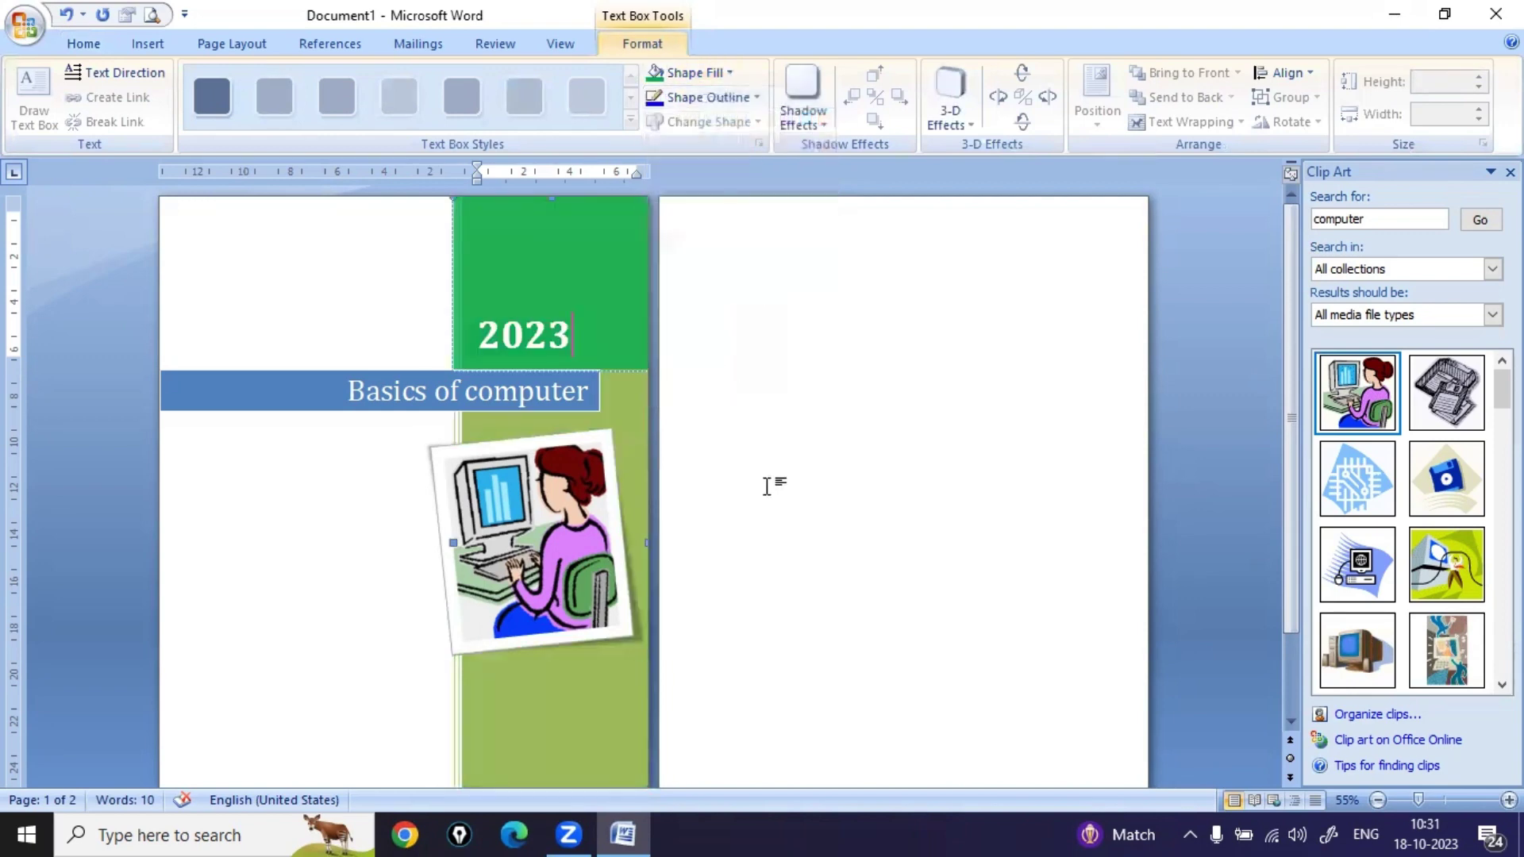
click(792, 527)
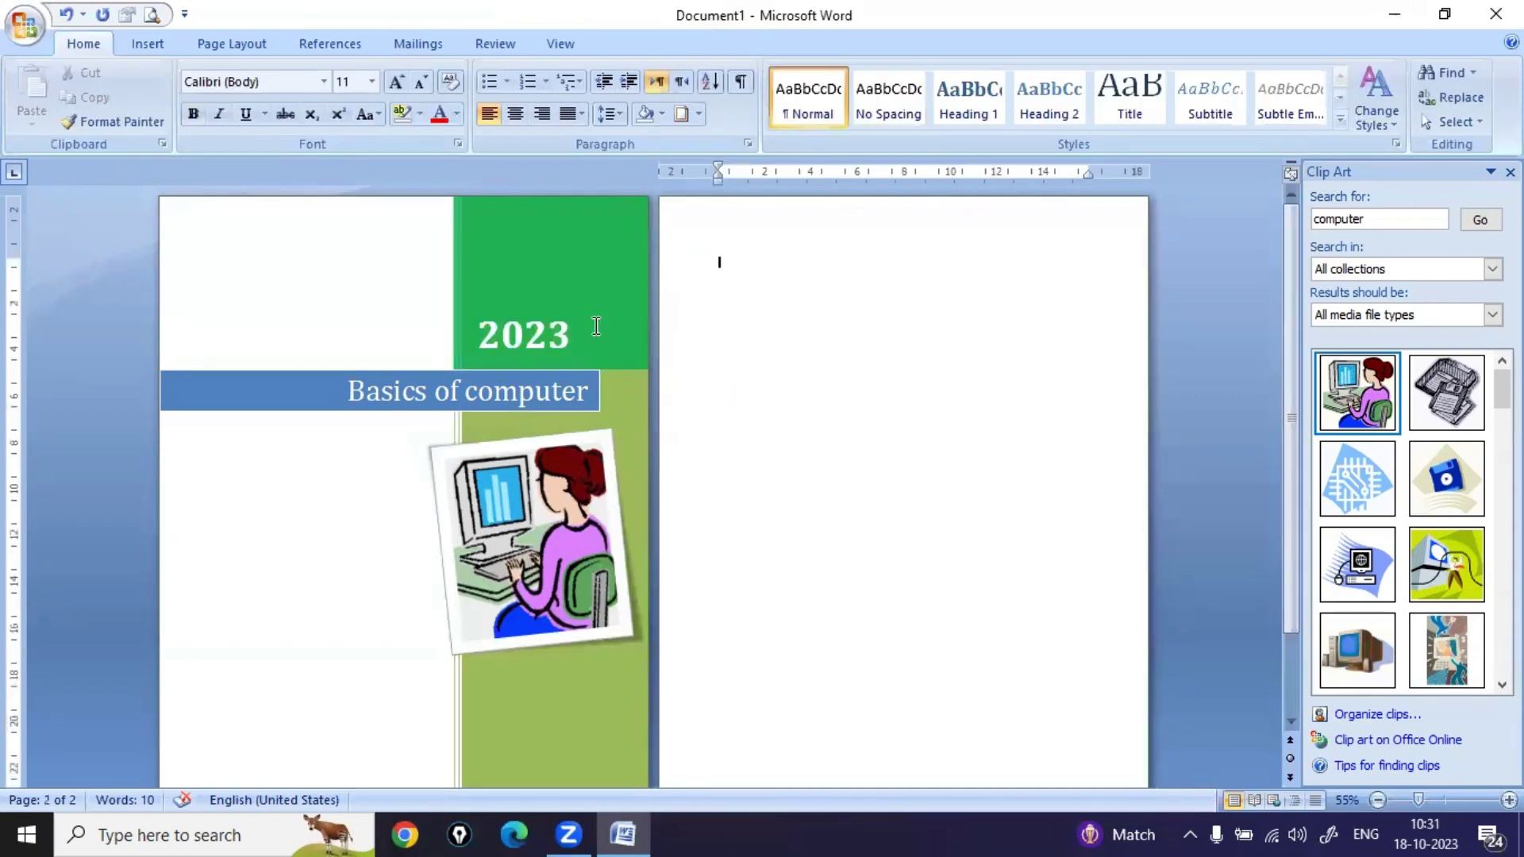
- Fill the "Basics of computer" title box with the darkest tan theme colour
scroll(601, 322, down, 3)
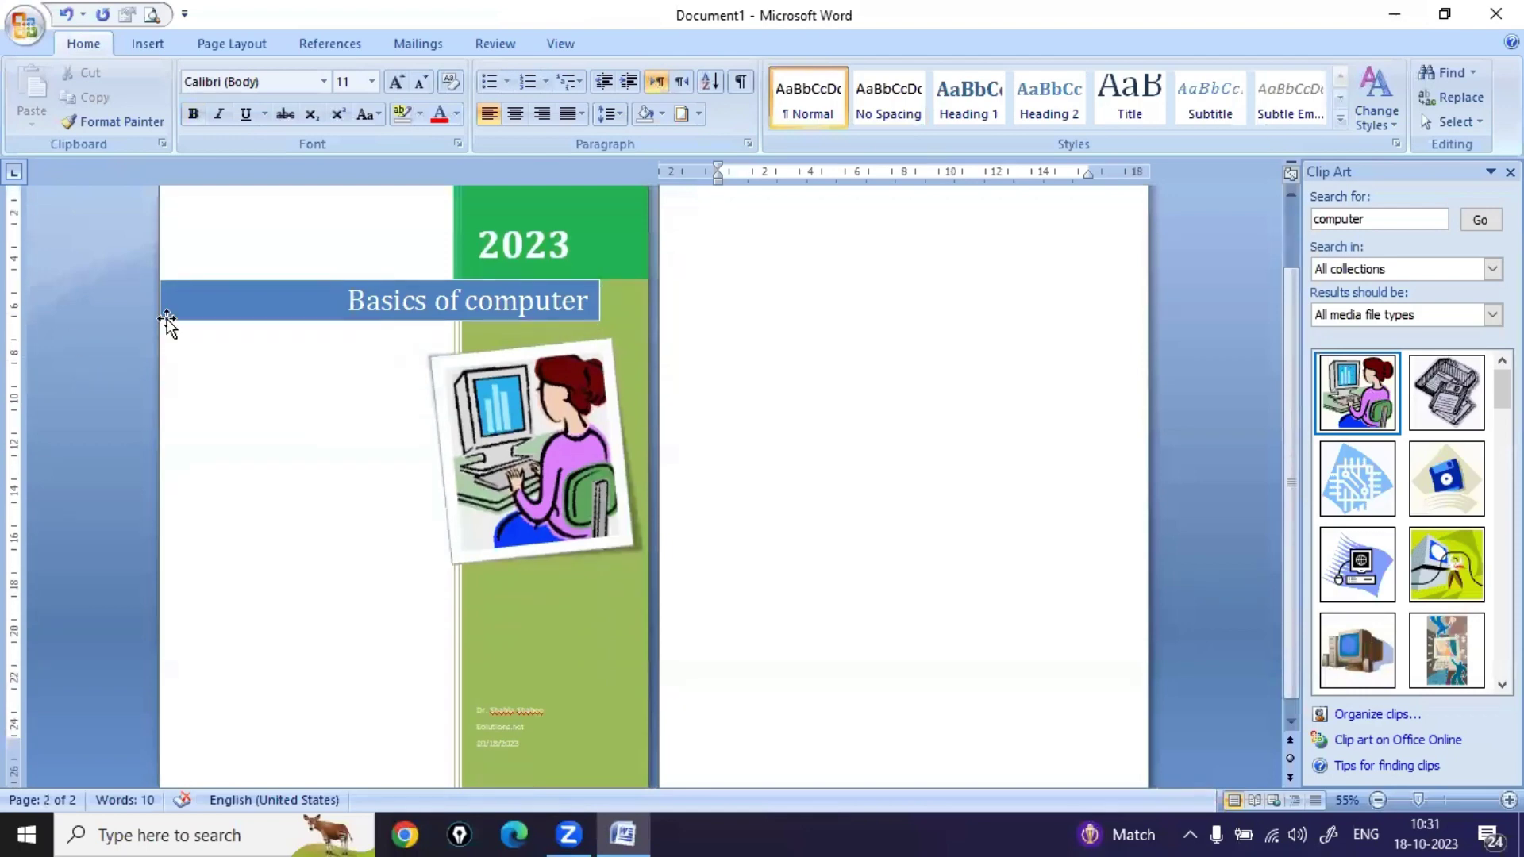
click(292, 312)
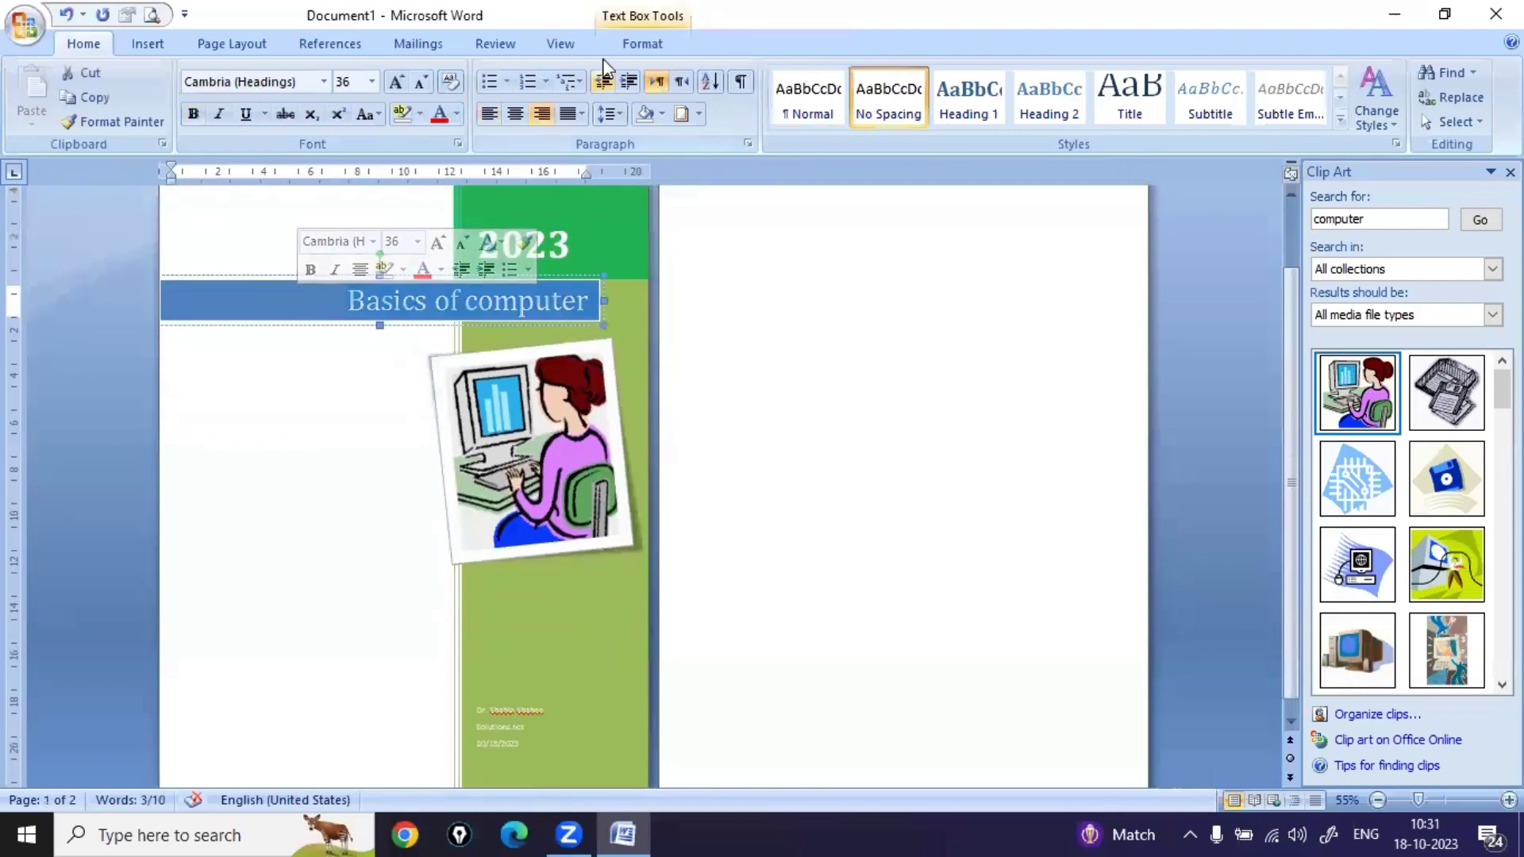
click(632, 16)
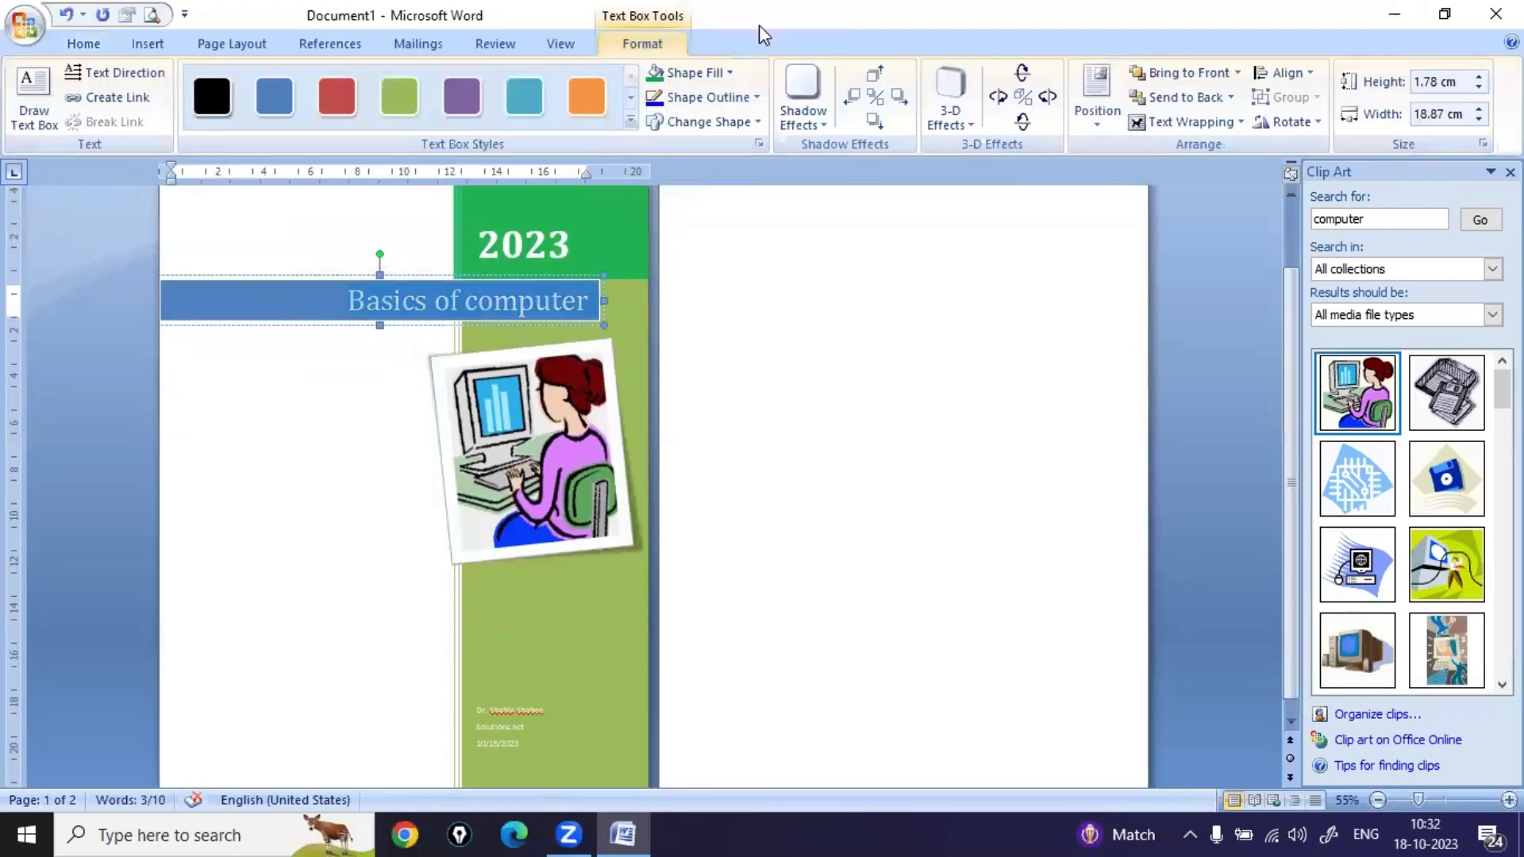
click(727, 73)
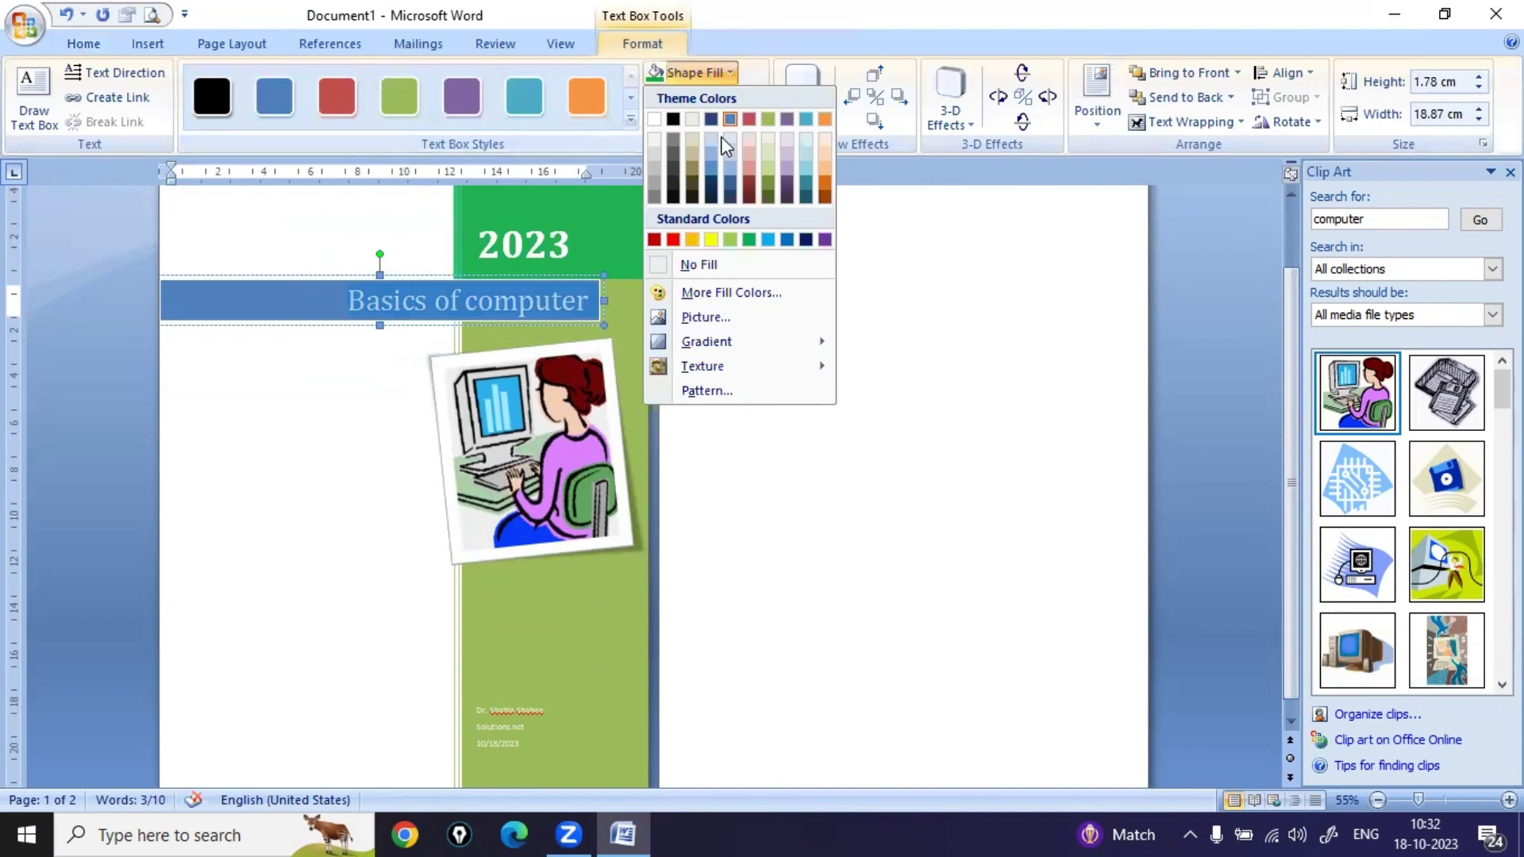
click(690, 200)
click(741, 493)
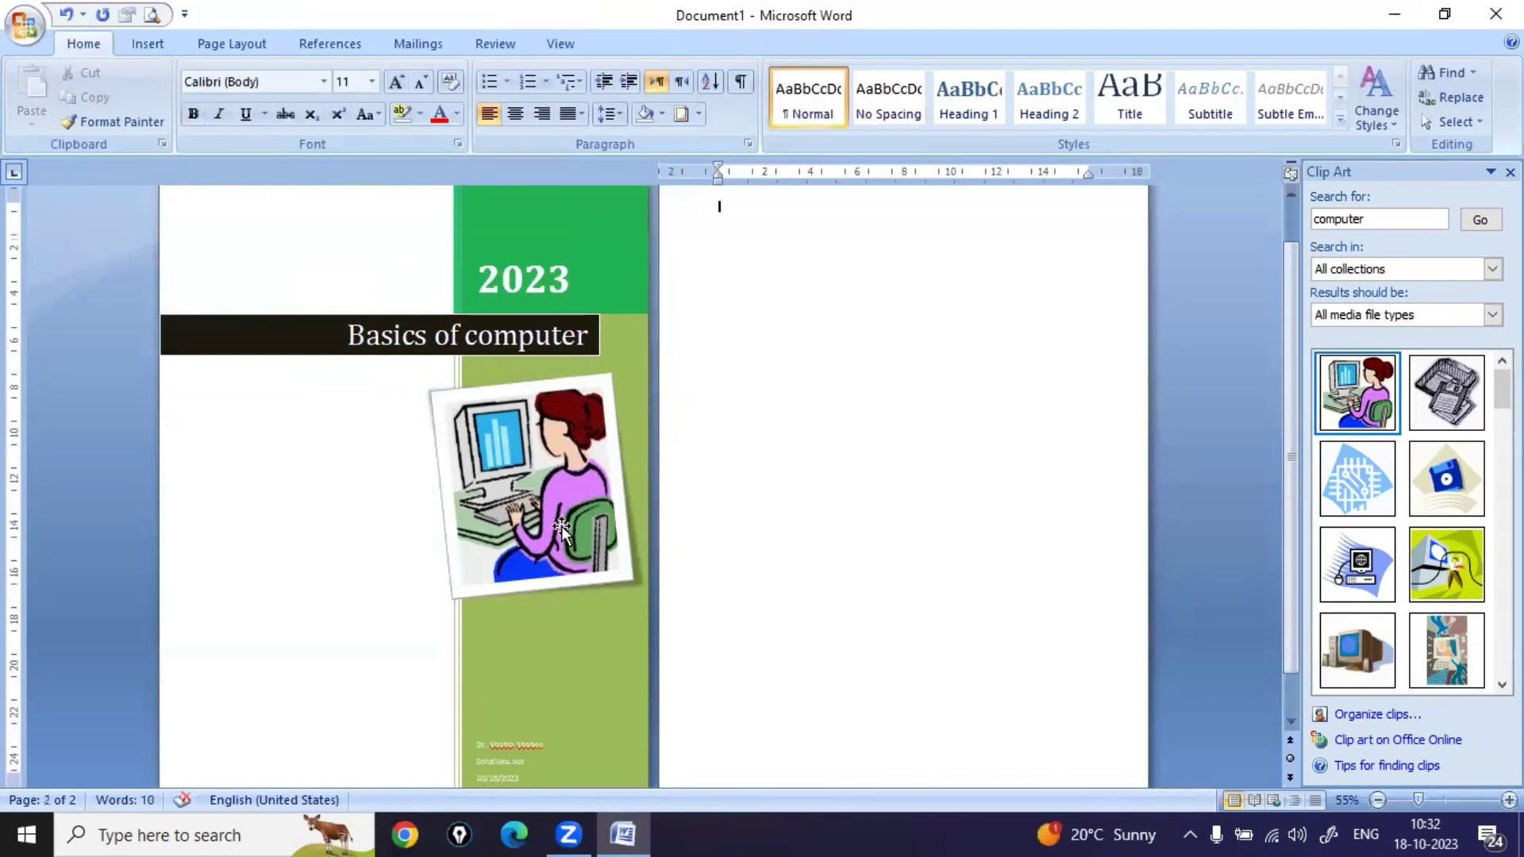
- Generate random sample paragraphs on the blank second page by entering =rand()
scroll(561, 524, down, 1)
scroll(548, 520, up, 2)
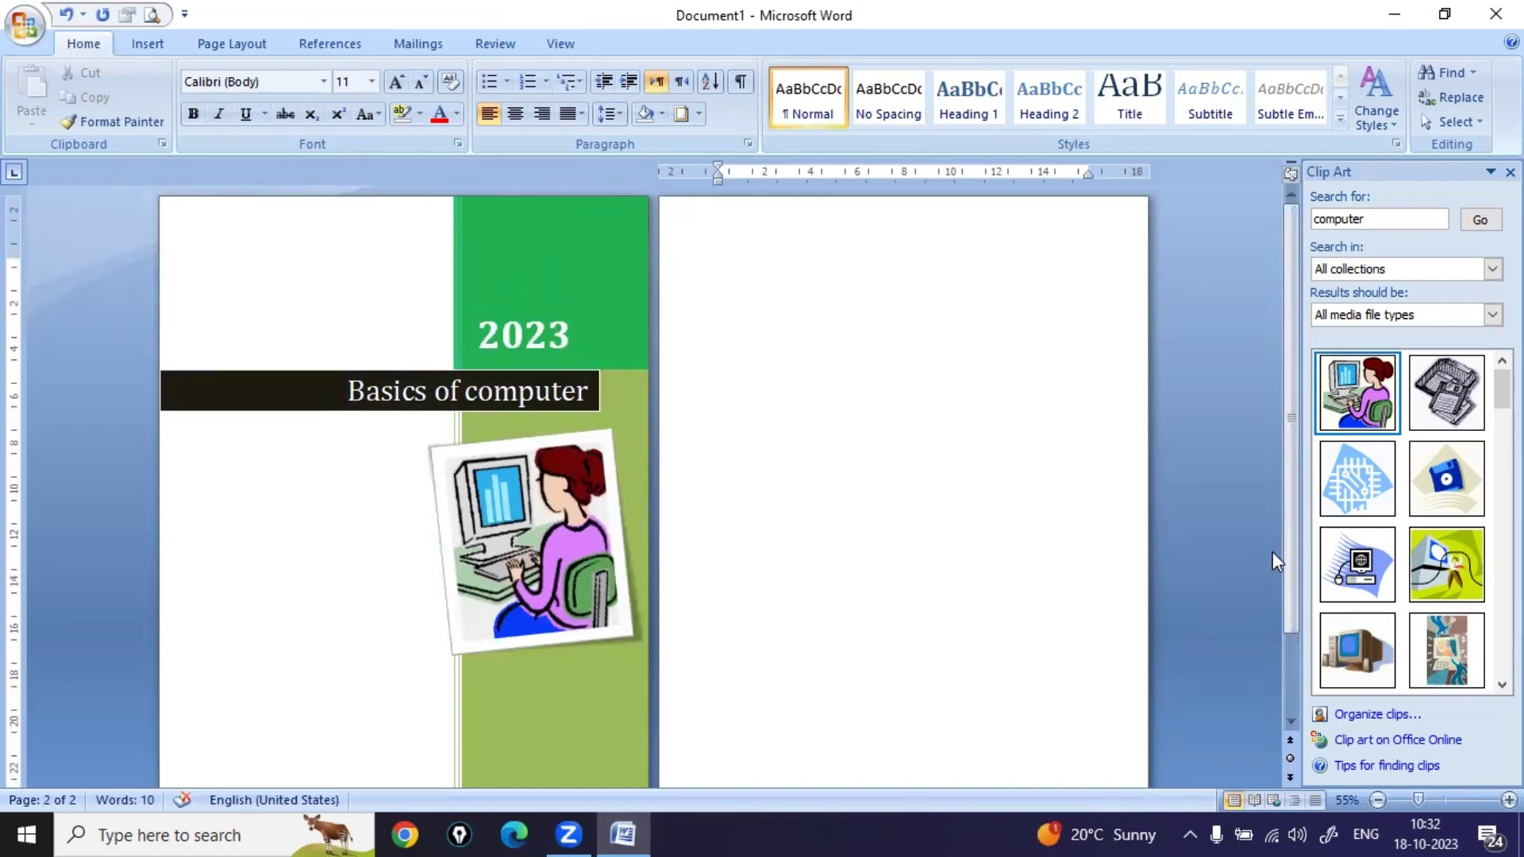
click(1446, 800)
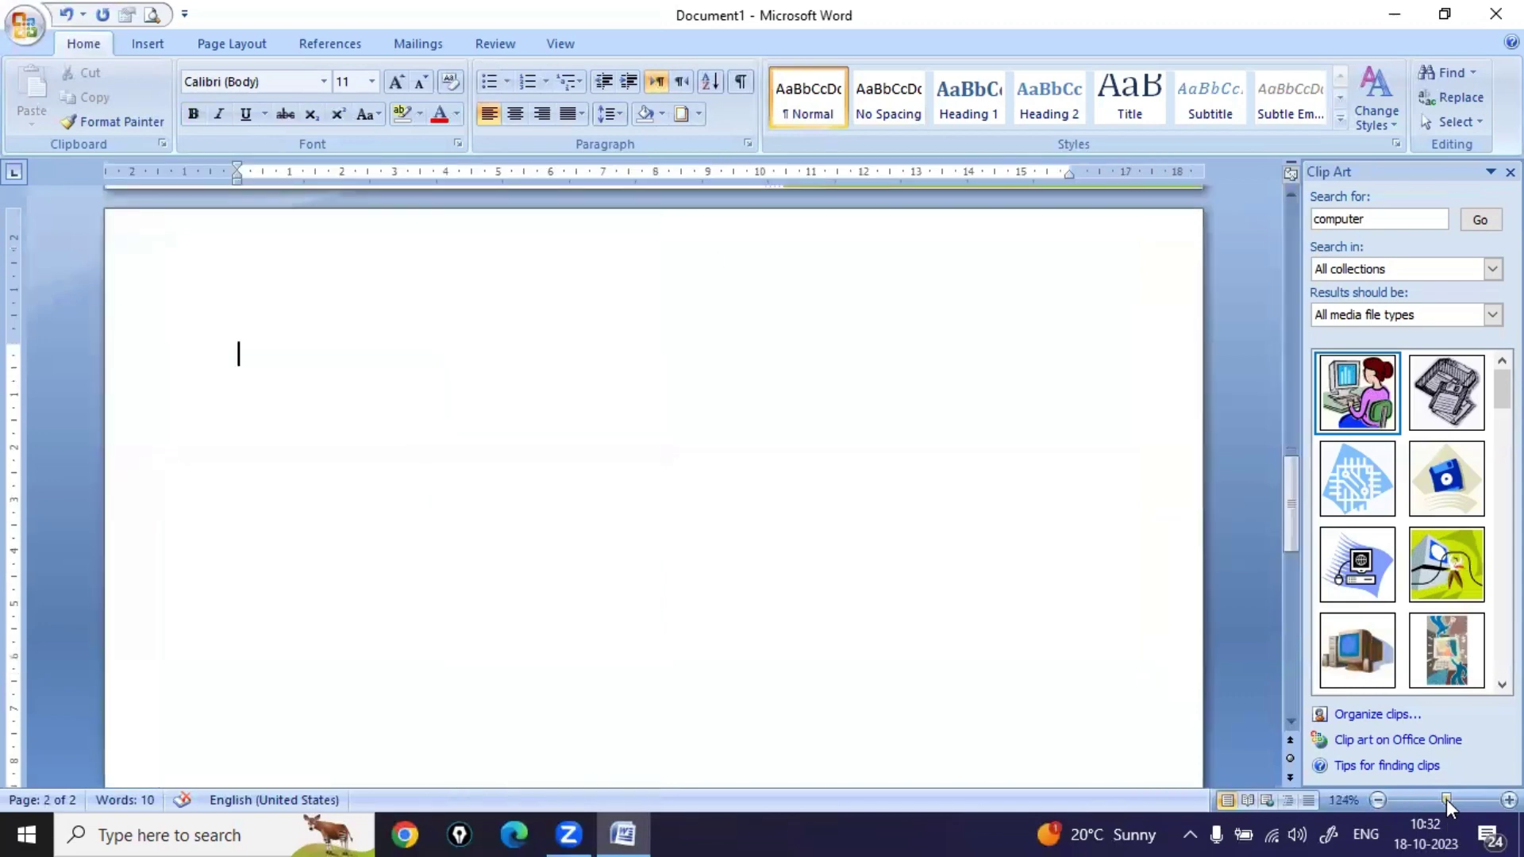
scroll(762, 622, up, 10)
scroll(758, 623, up, 6)
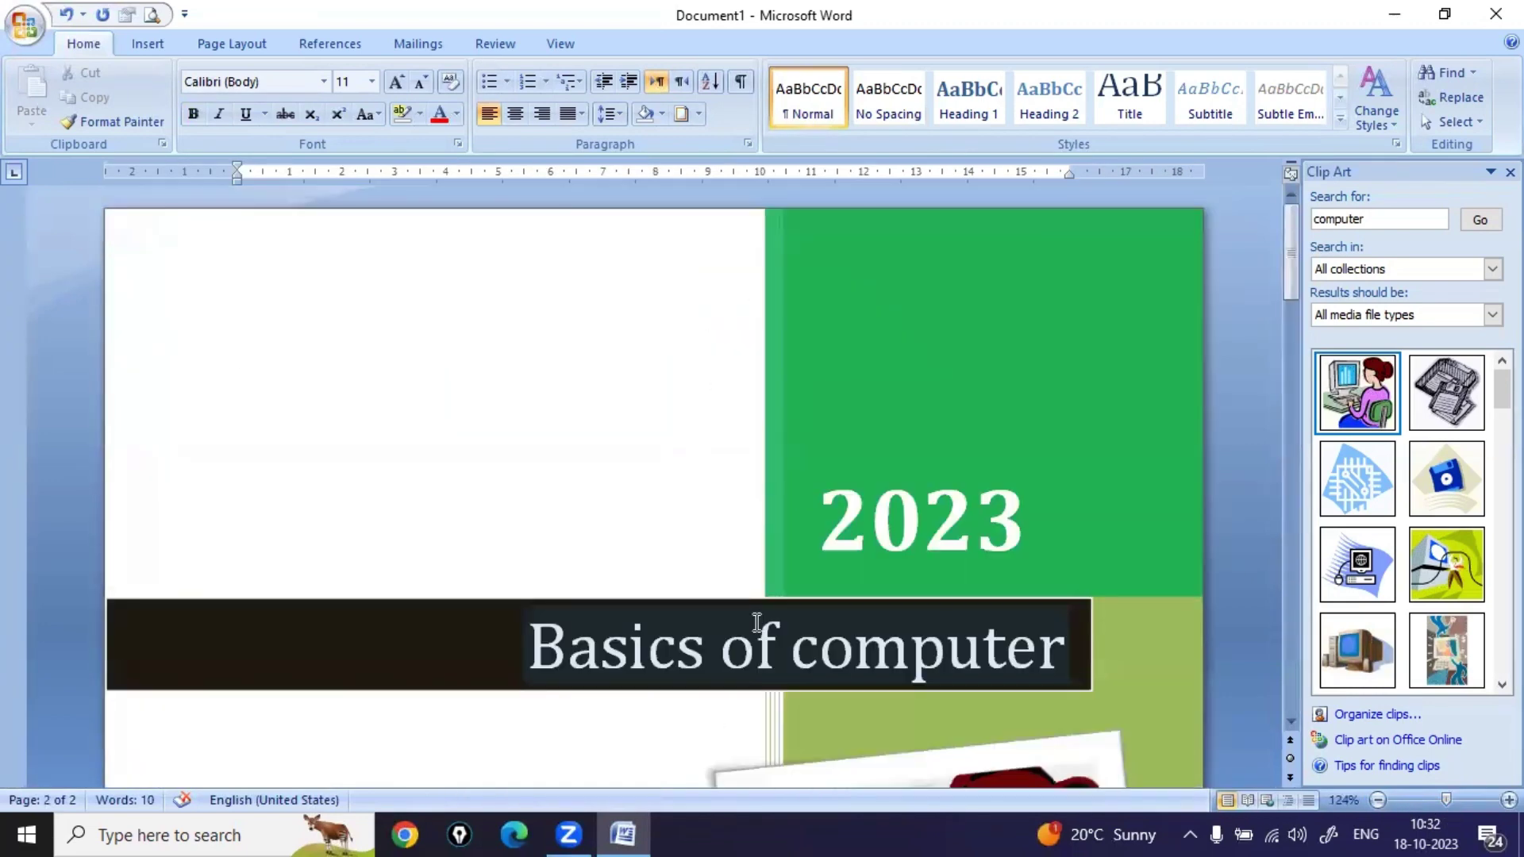
click(146, 45)
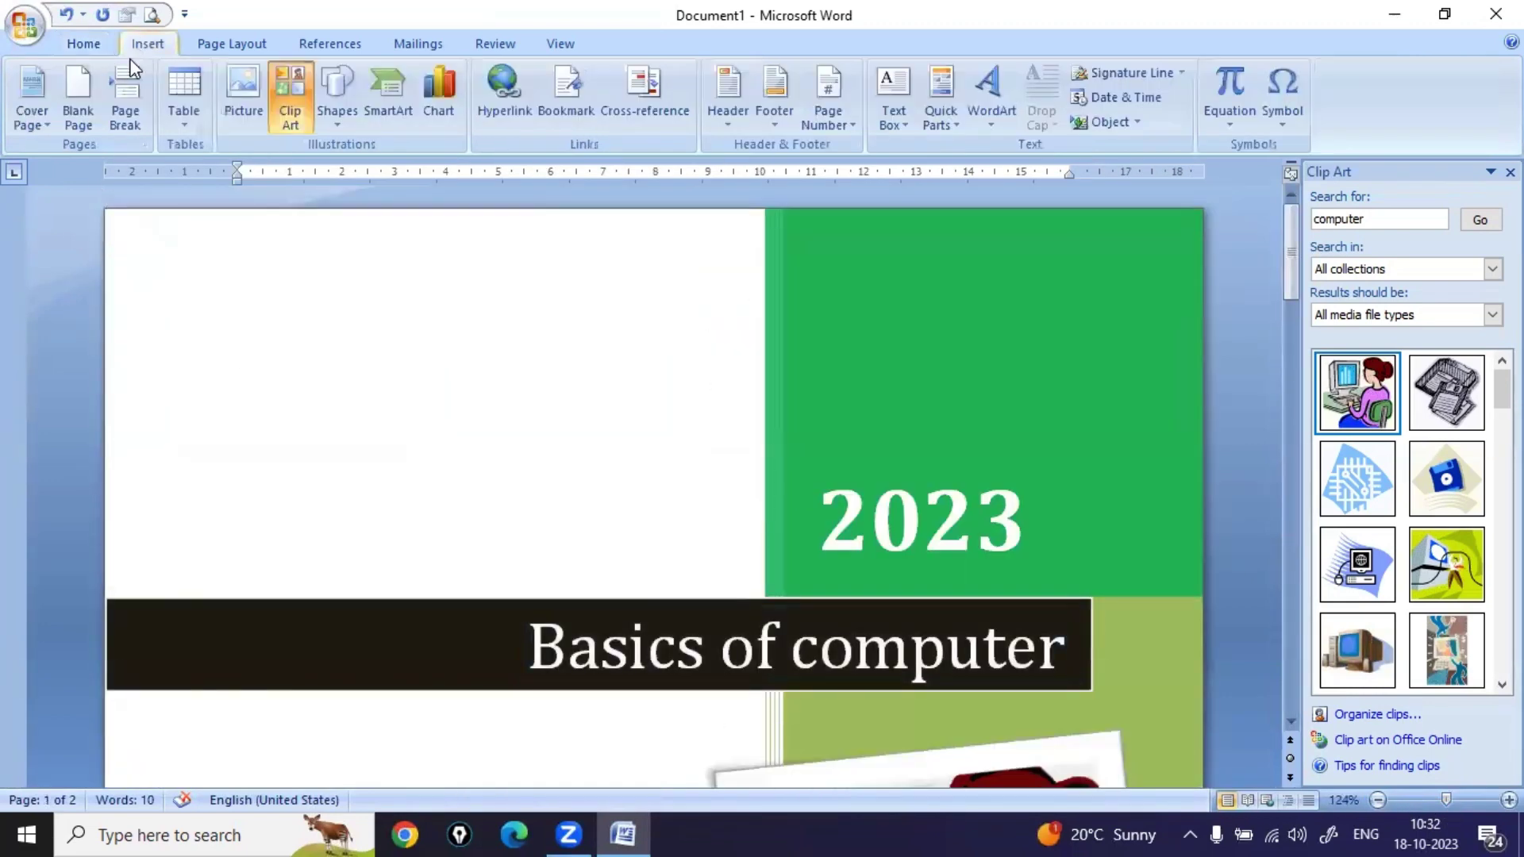
scroll(82, 131, down, 1)
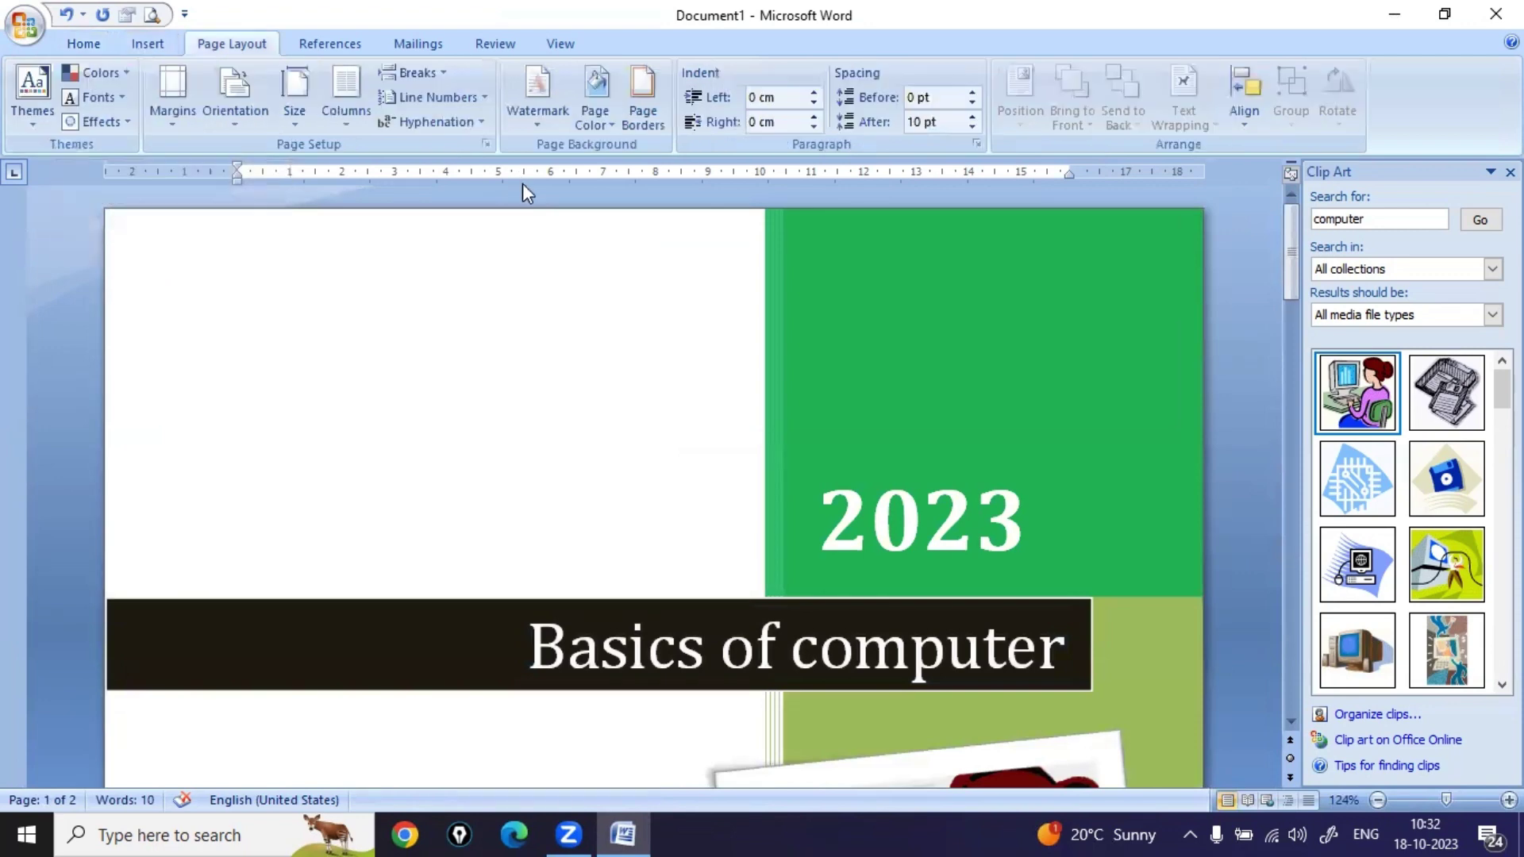
scroll(554, 363, down, 18)
scroll(555, 364, down, 2)
click(243, 326)
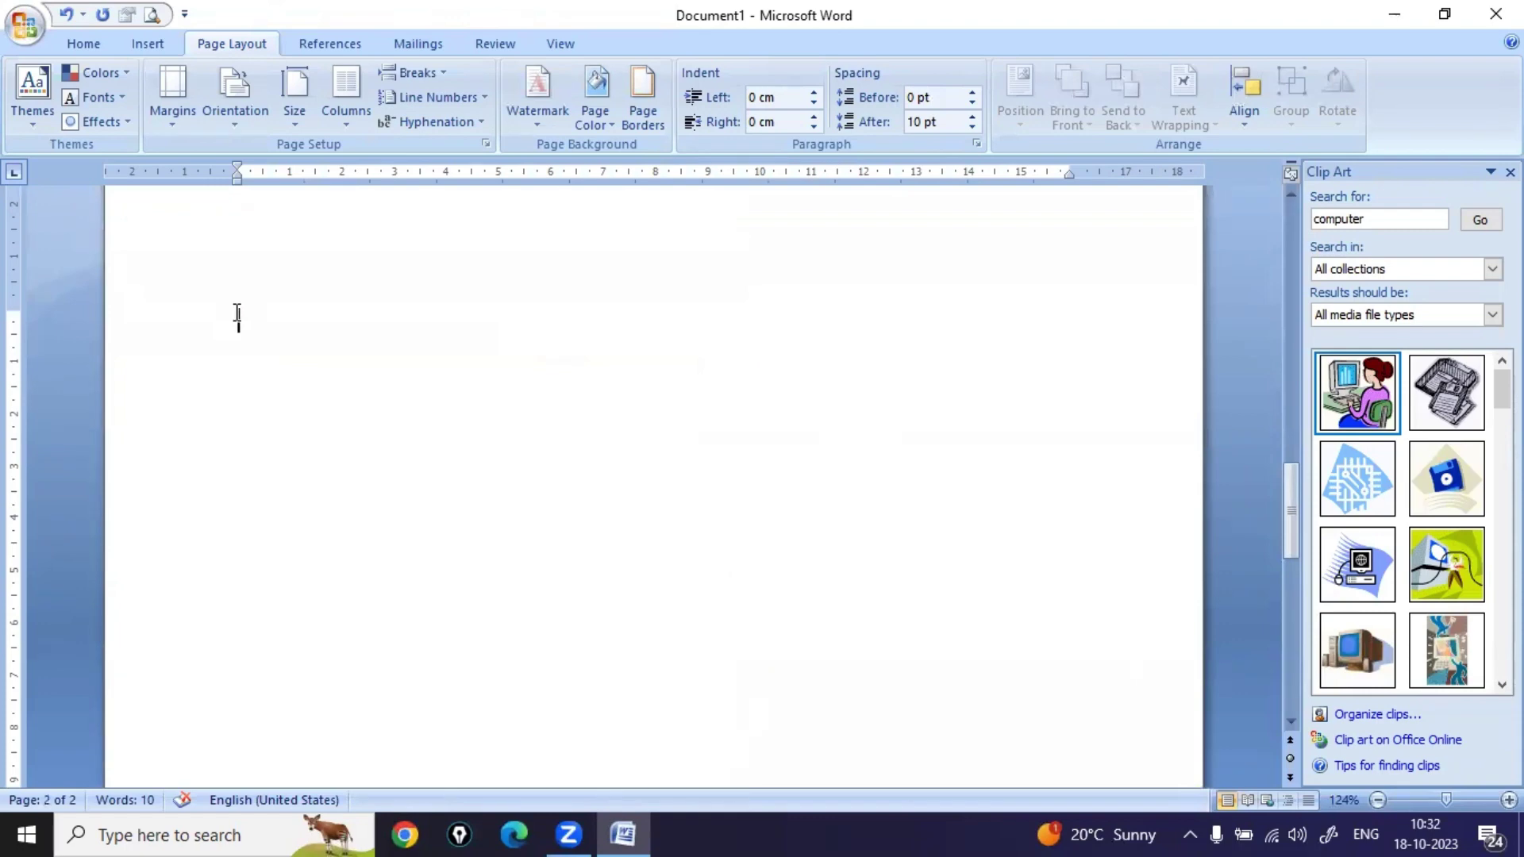
text(=rand())
key(Return)
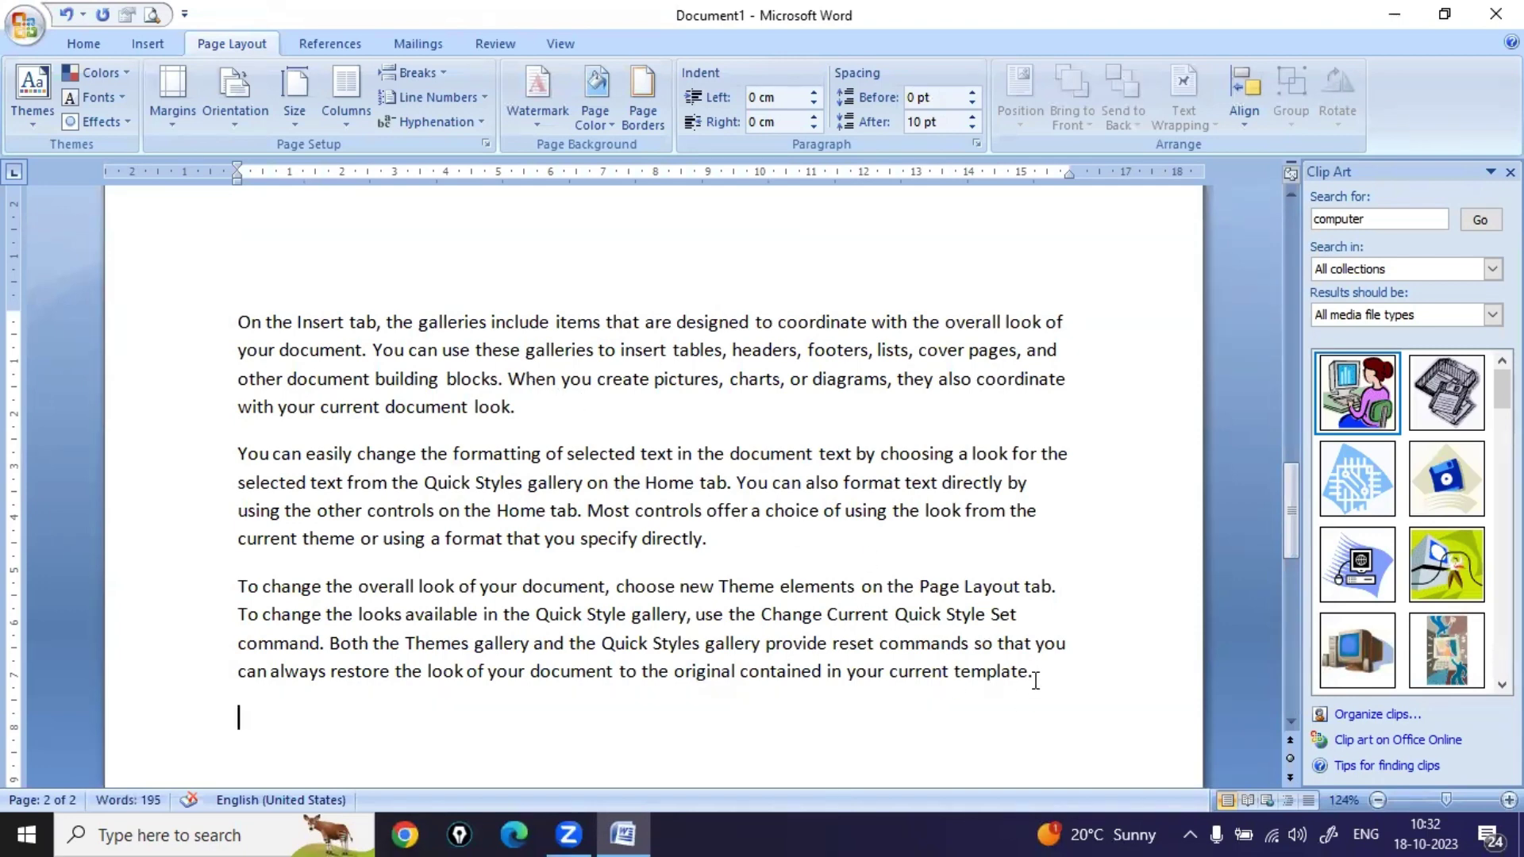
- Justify all three sample paragraphs on the second page
drag(1032, 698, 204, 312)
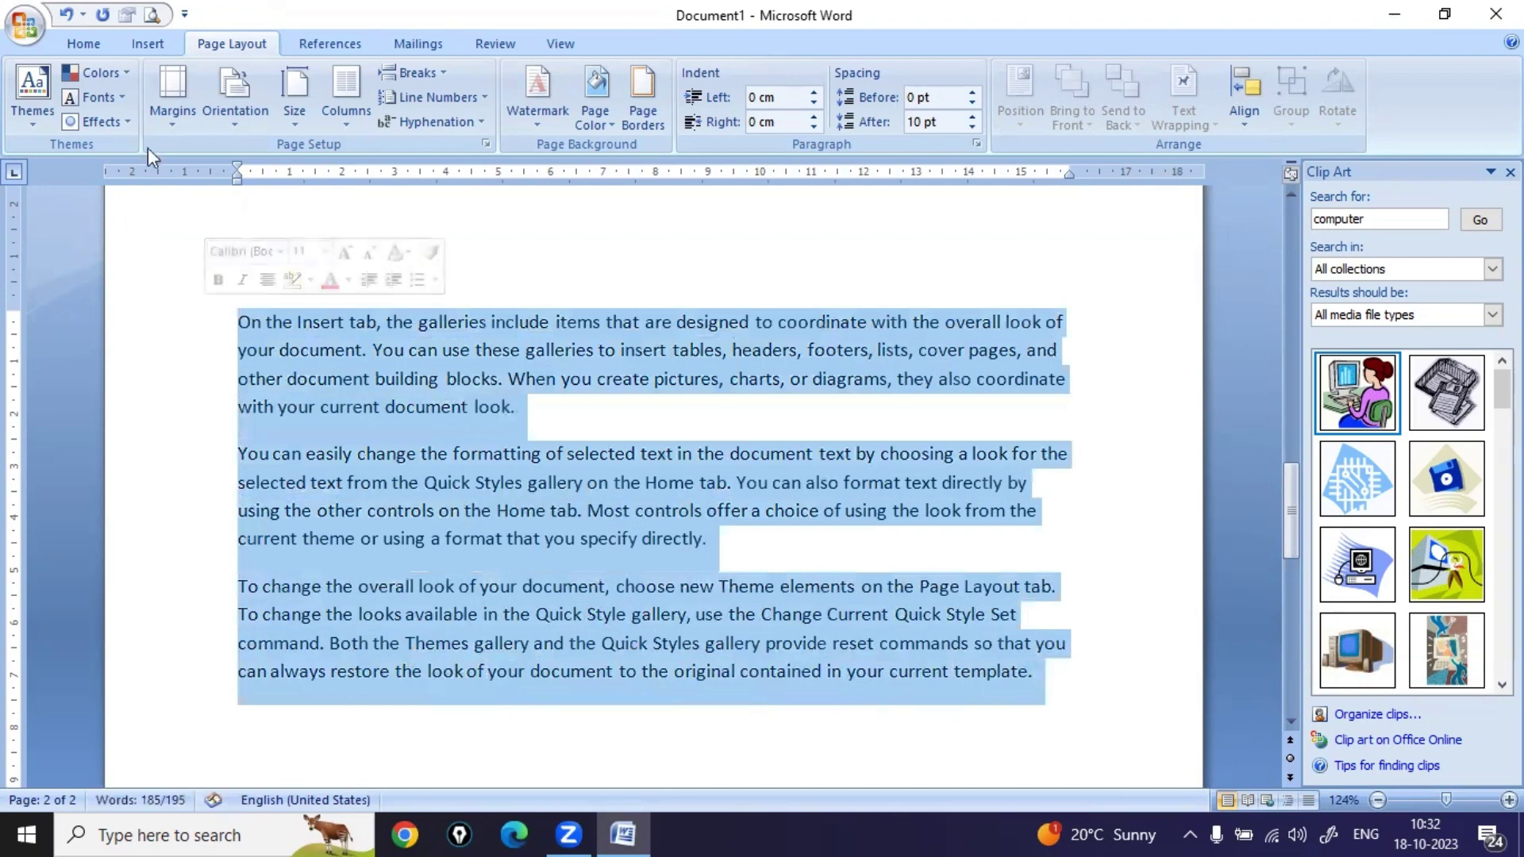
click(85, 46)
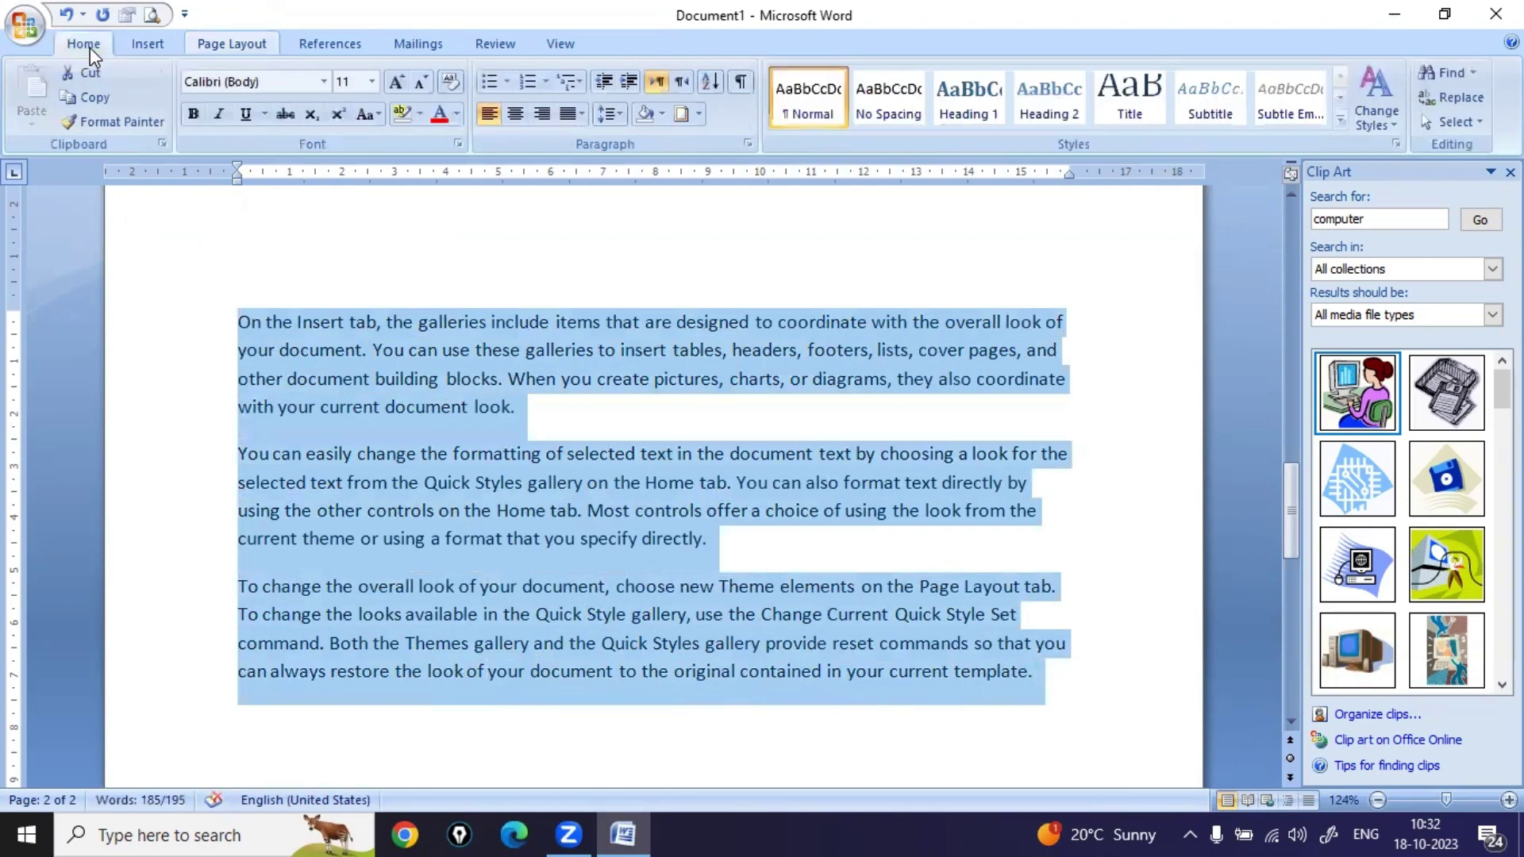
click(582, 113)
click(580, 141)
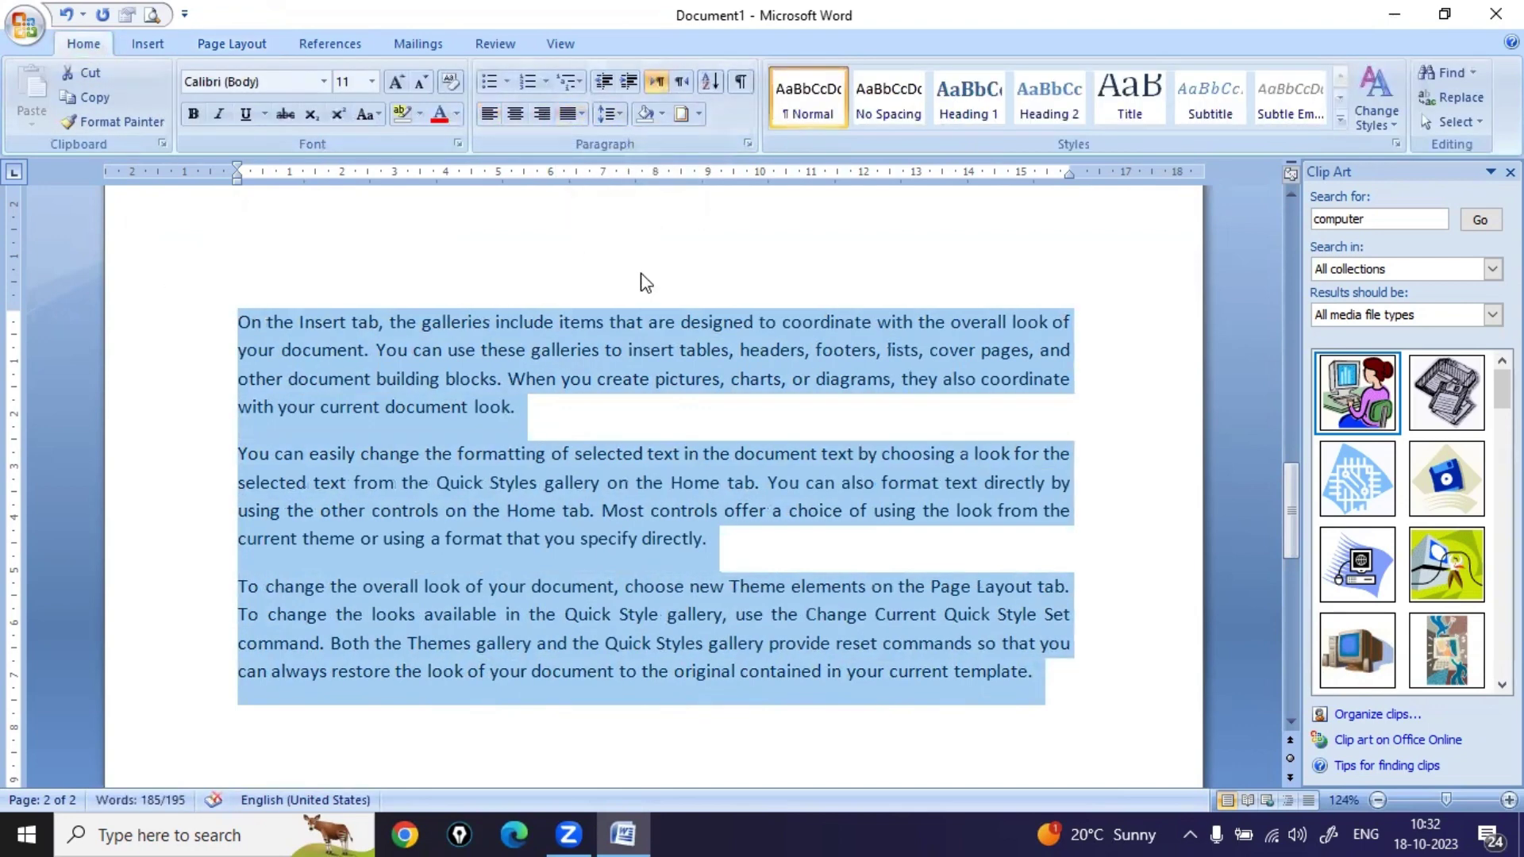
- Set the sample paragraphs in the Algerian font at size 14
click(396, 82)
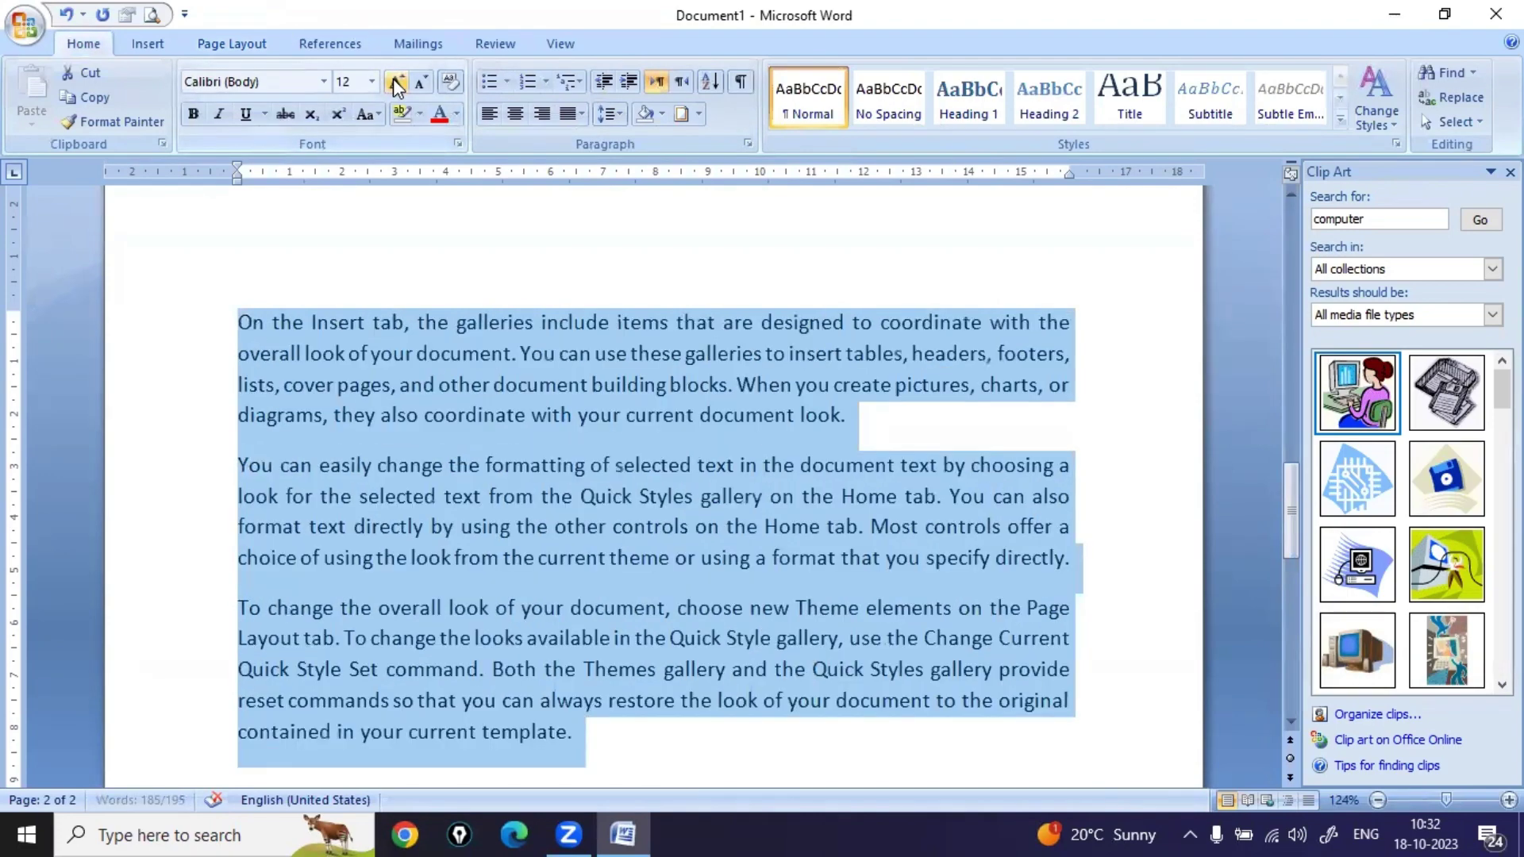
click(396, 82)
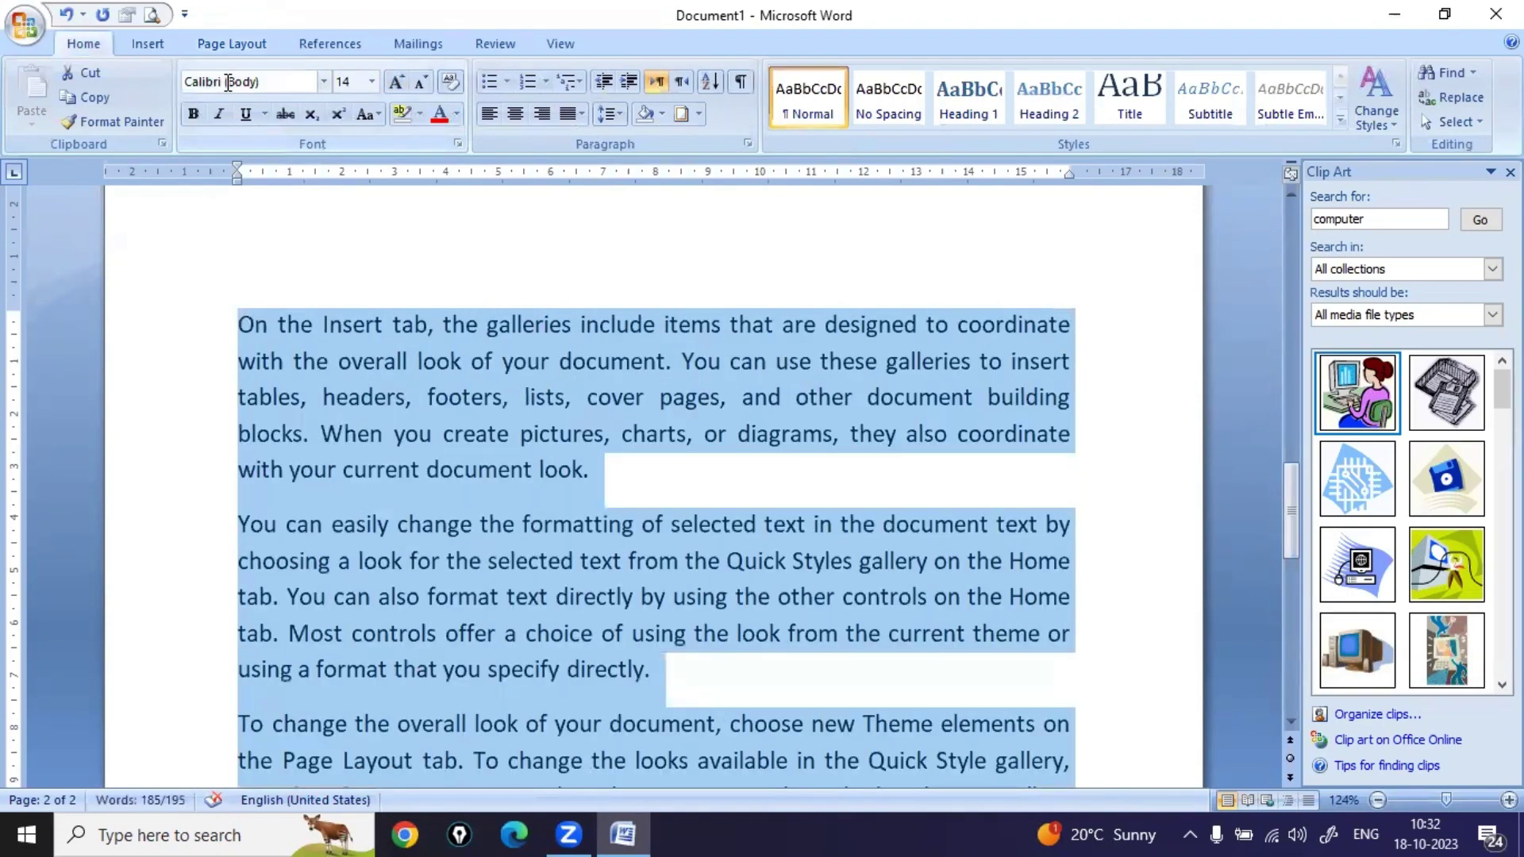
click(324, 81)
click(251, 262)
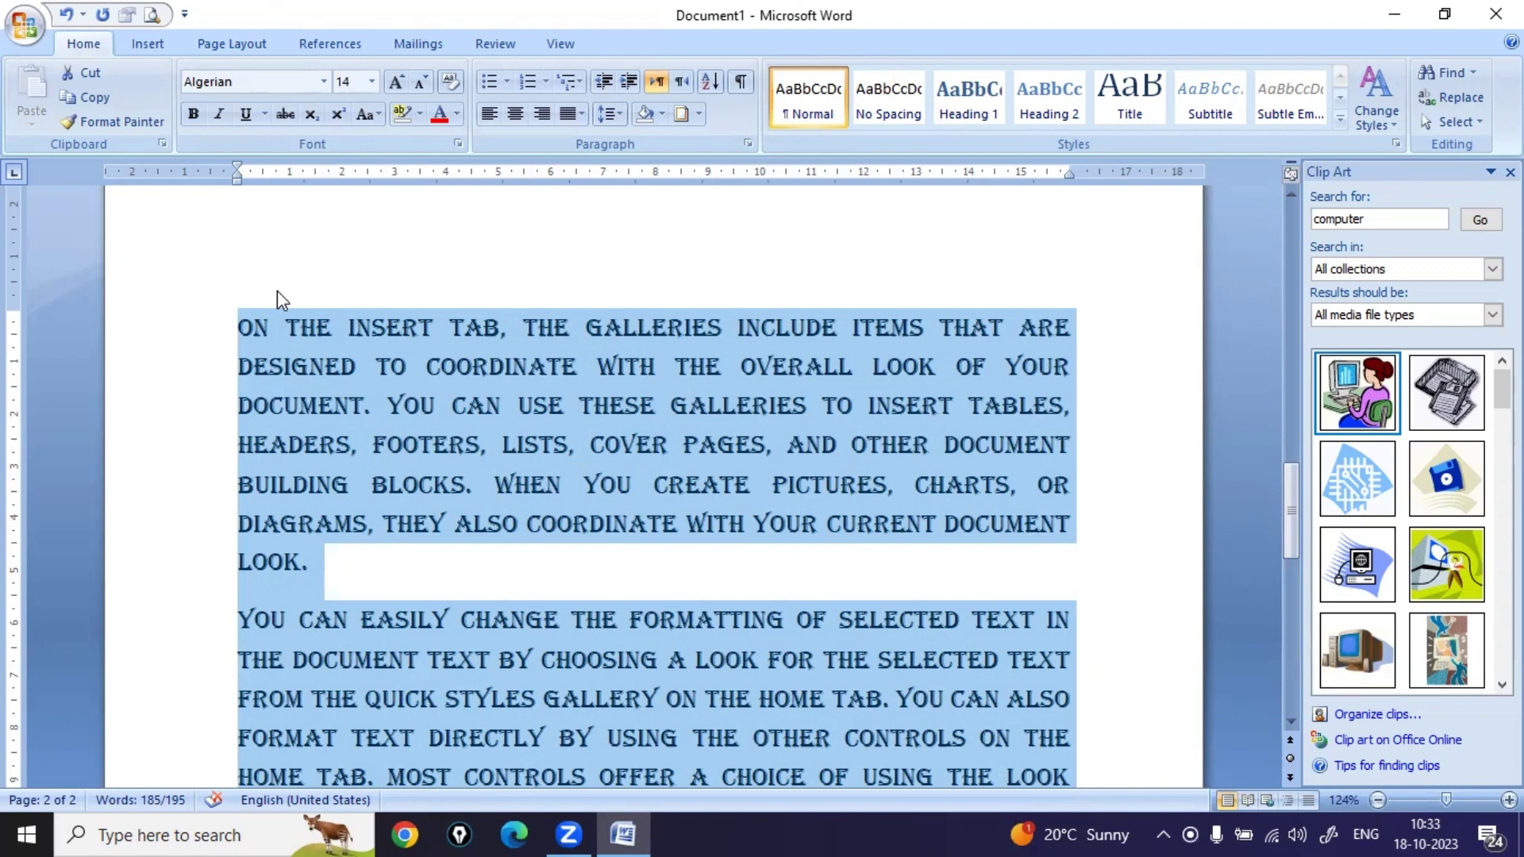
- Insert a blank page after the first sample paragraph and view all the document's pages together
click(442, 578)
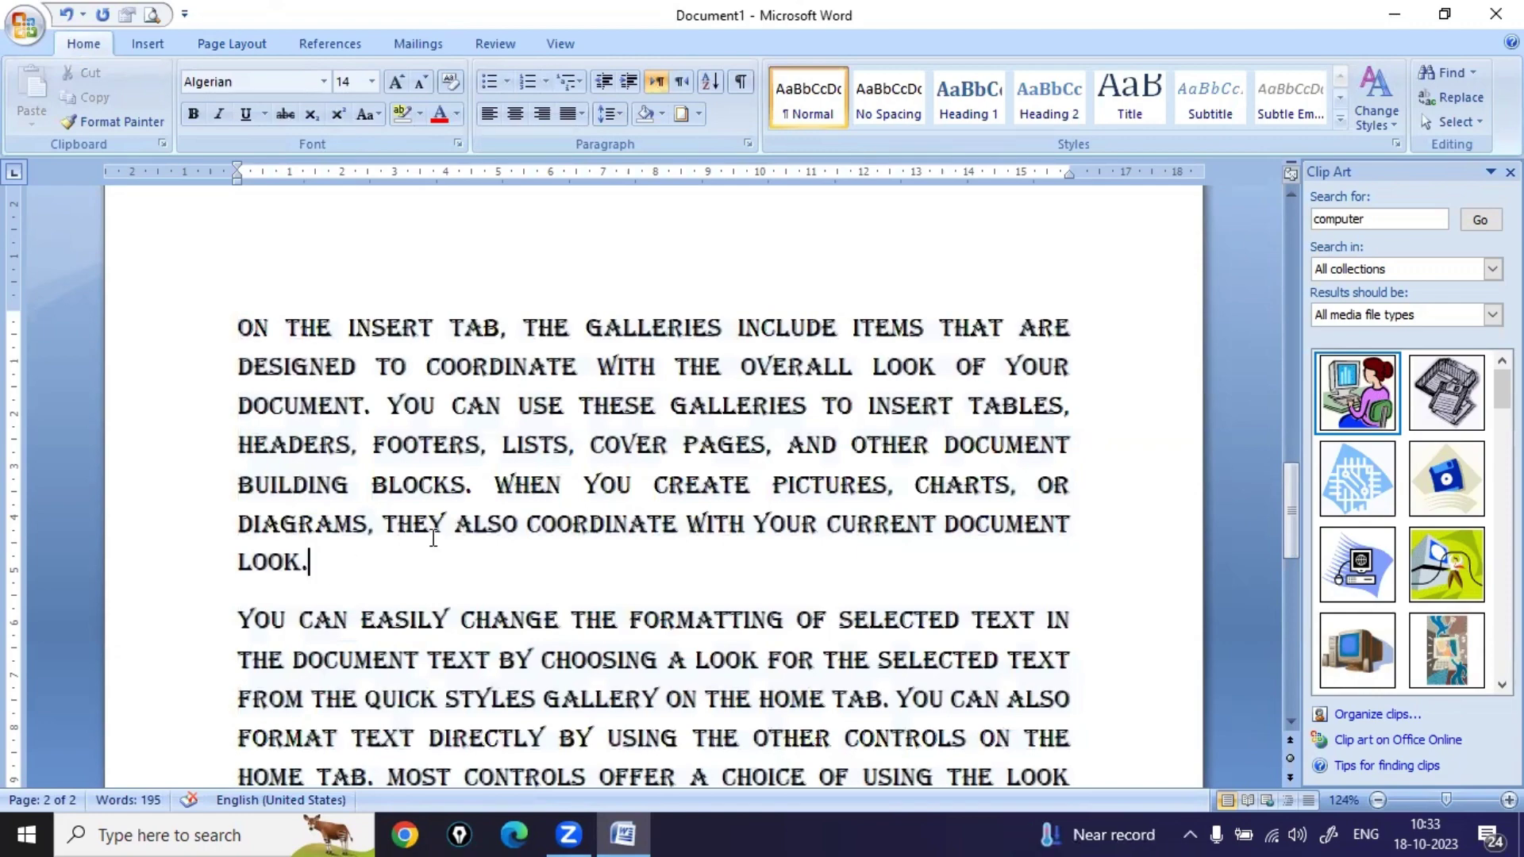
scroll(434, 544, down, 2)
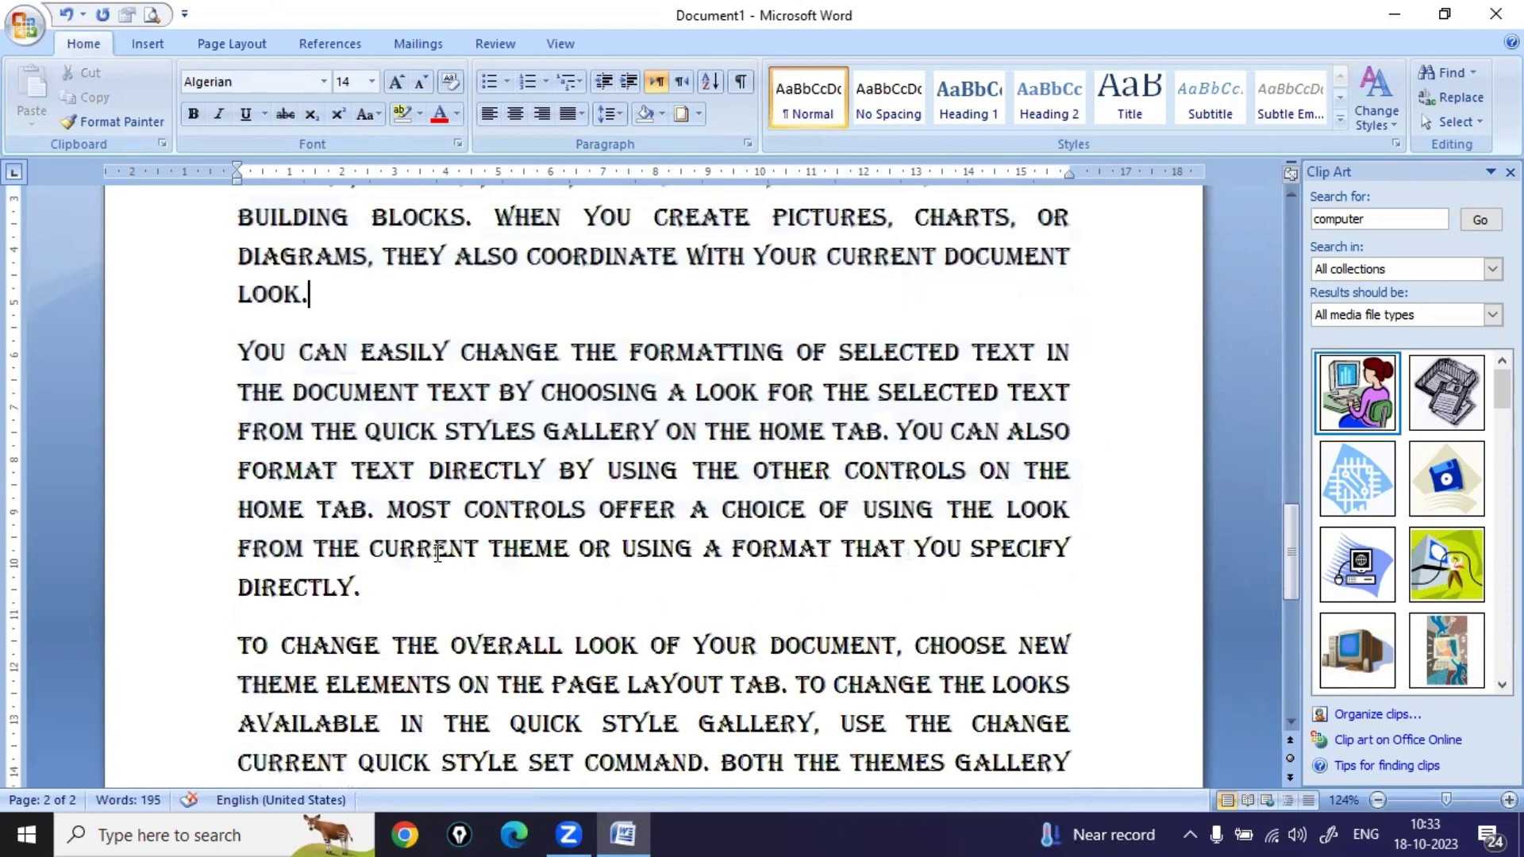
click(150, 47)
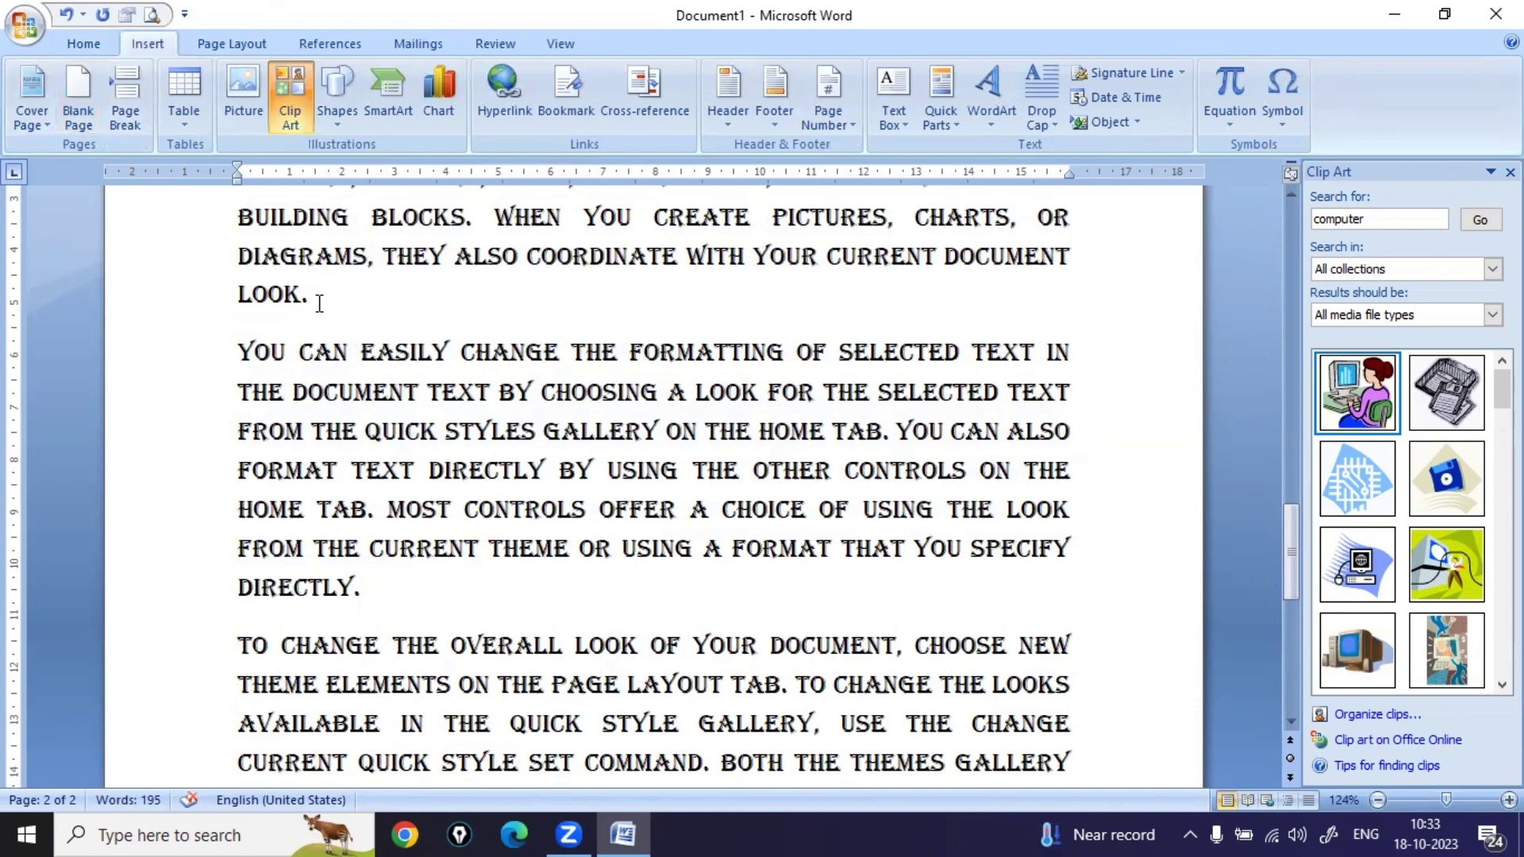
click(72, 103)
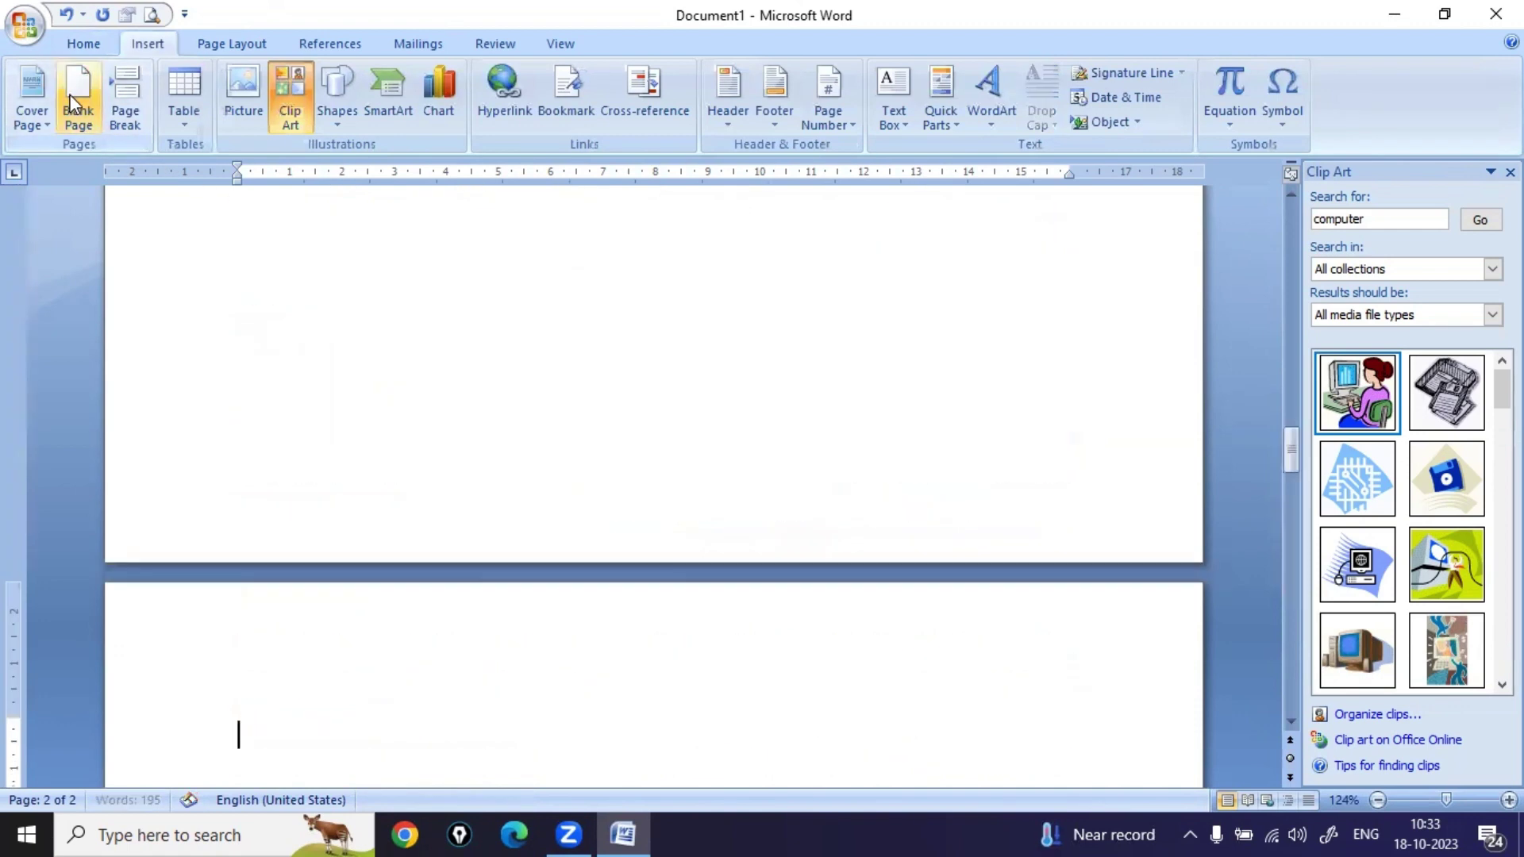
click(1402, 796)
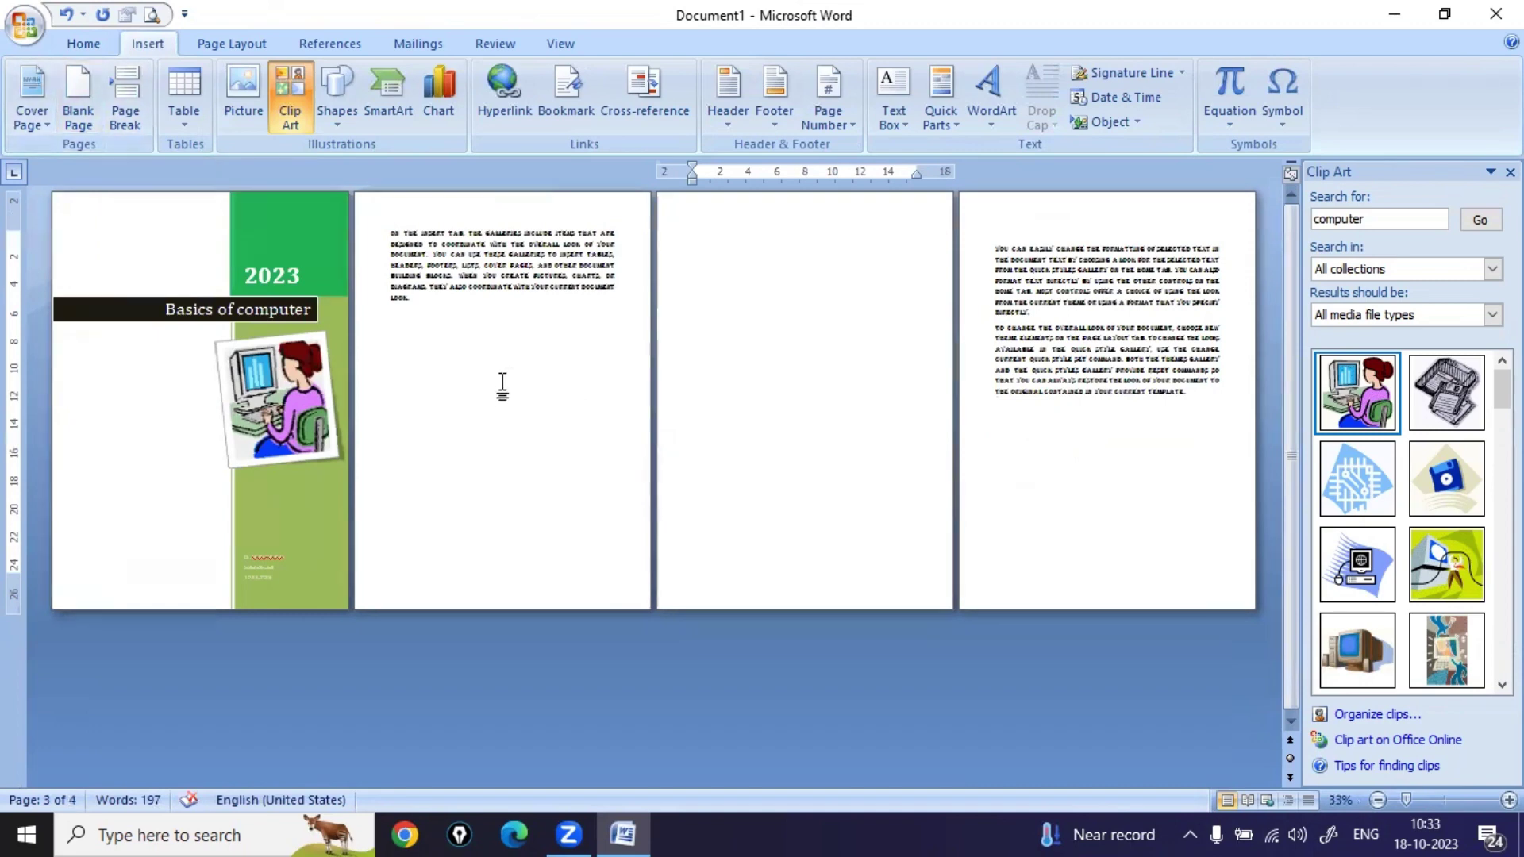
- Undo the blank page insertion, redo it, and undo it again
key(ctrl+z)
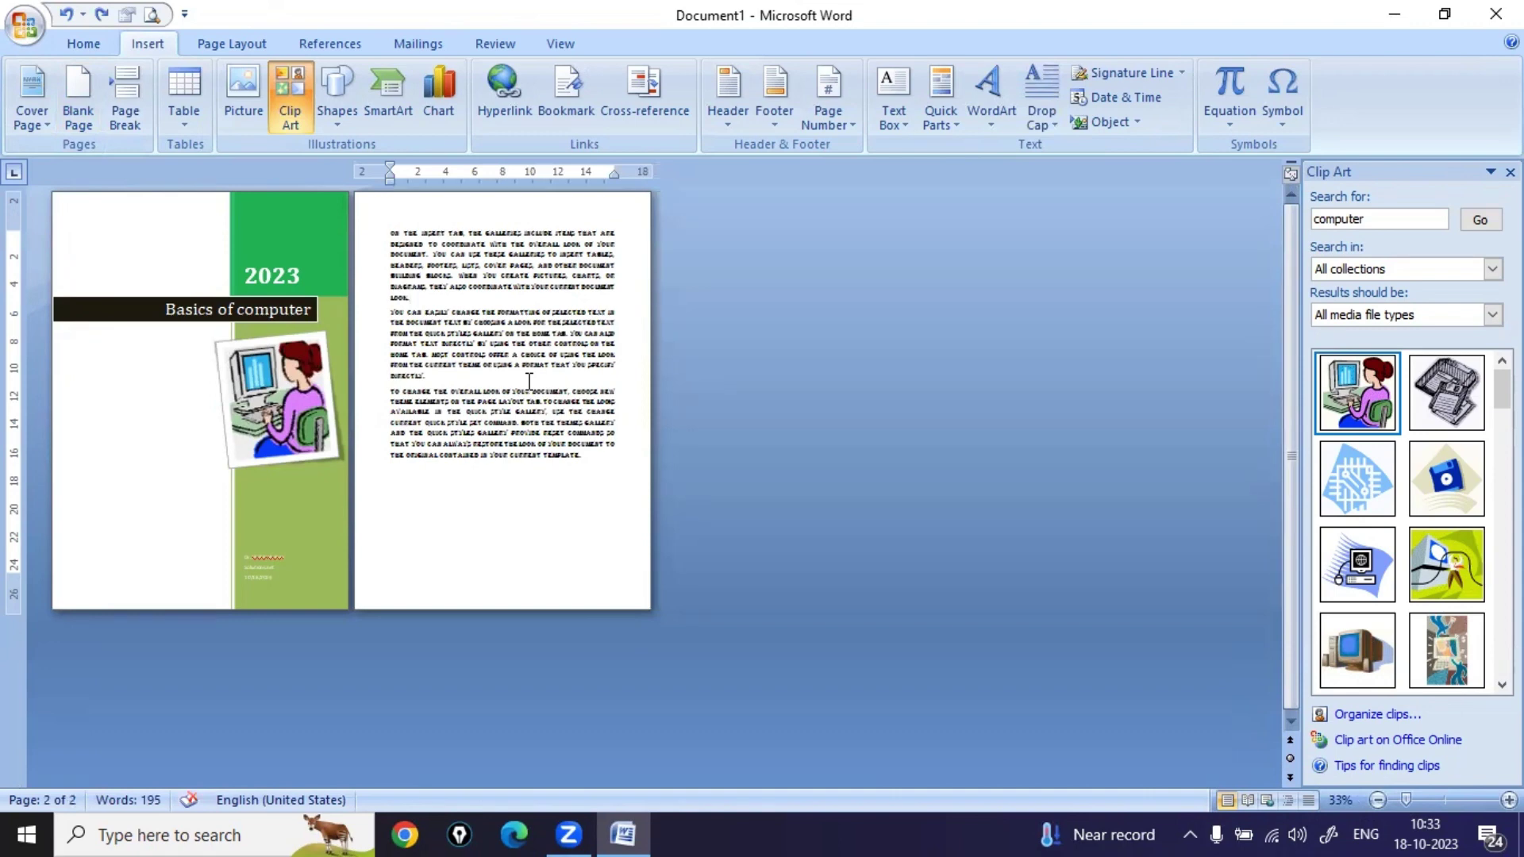
key(ctrl+y)
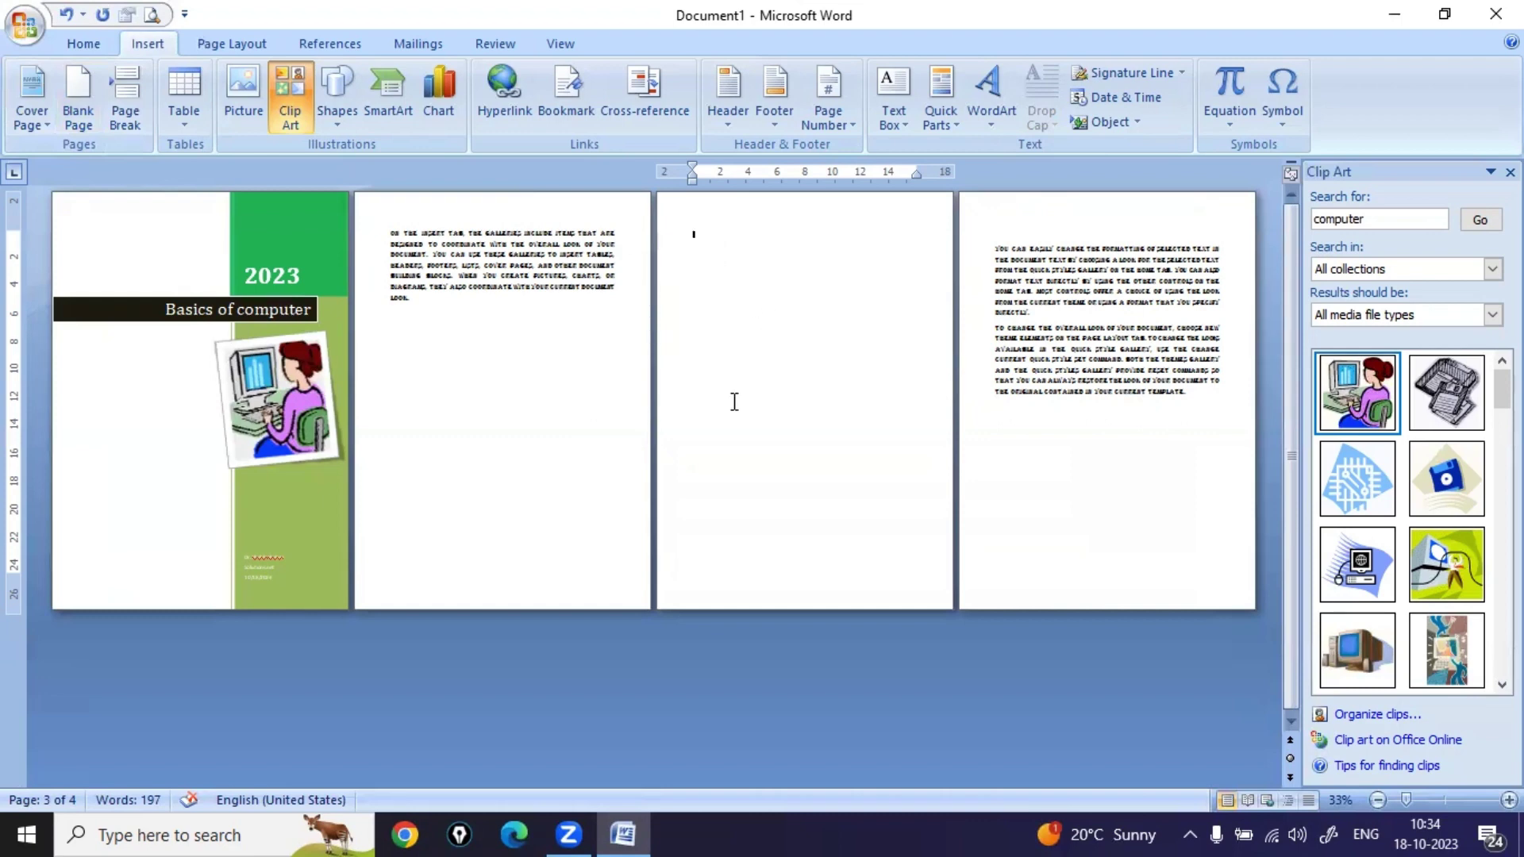
key(BackSpace)
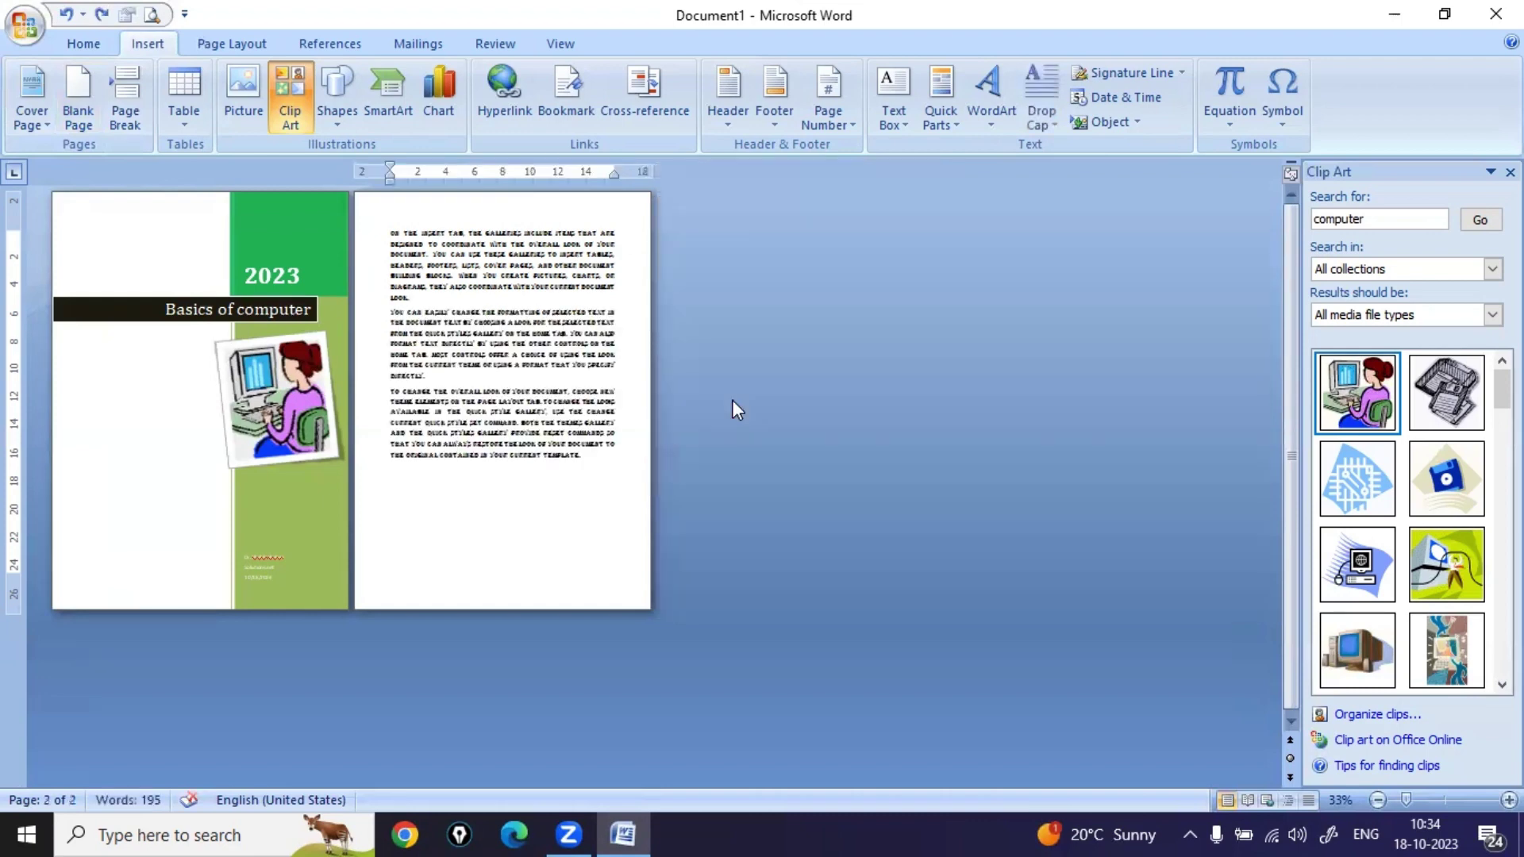
- Insert a page break after the first sample paragraph and check how the text splits across the pages
click(1446, 802)
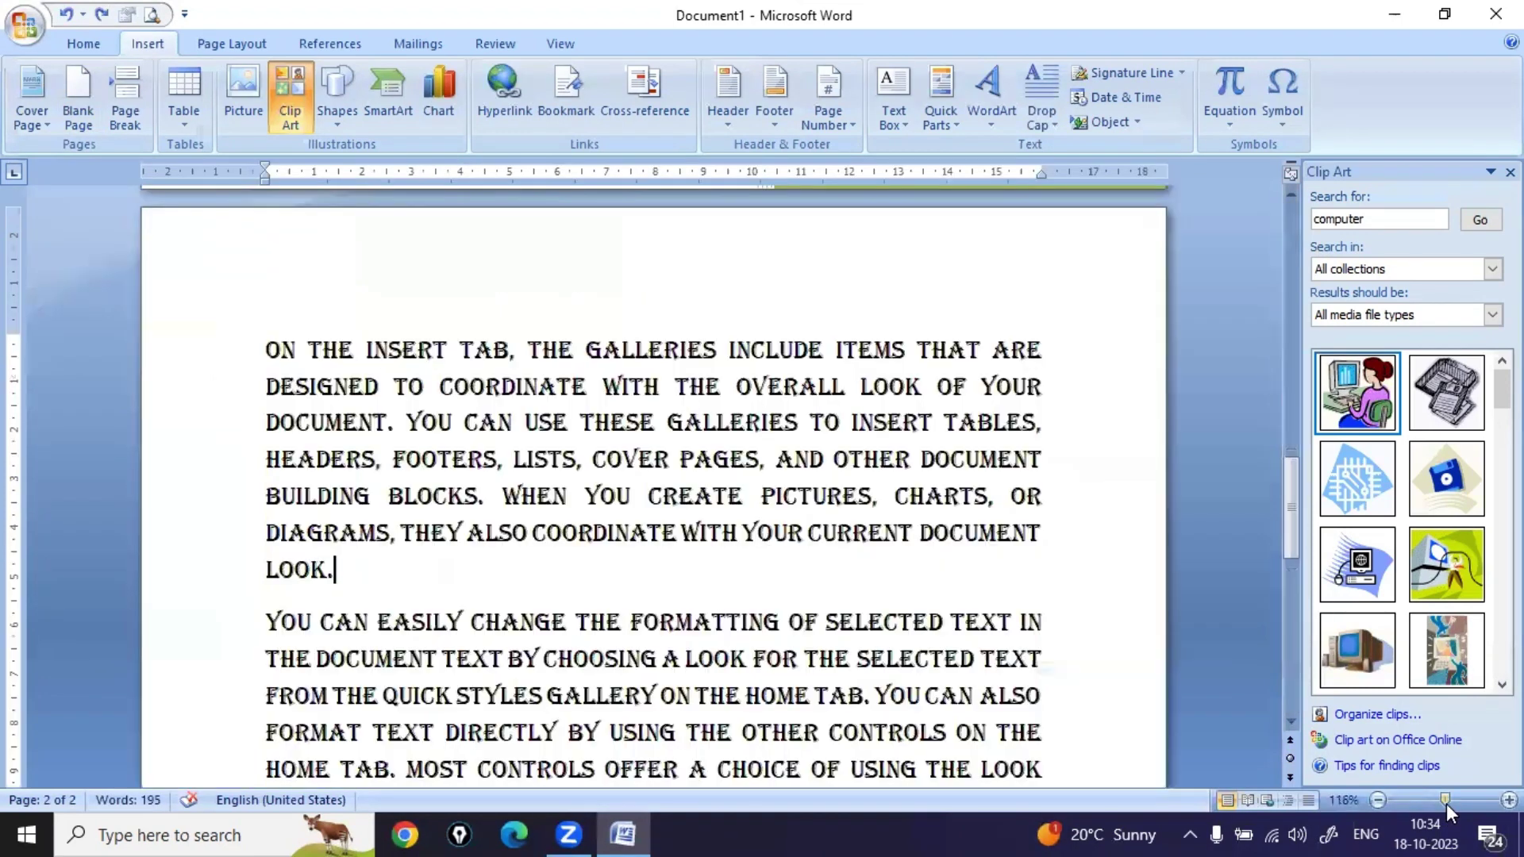
scroll(683, 595, down, 3)
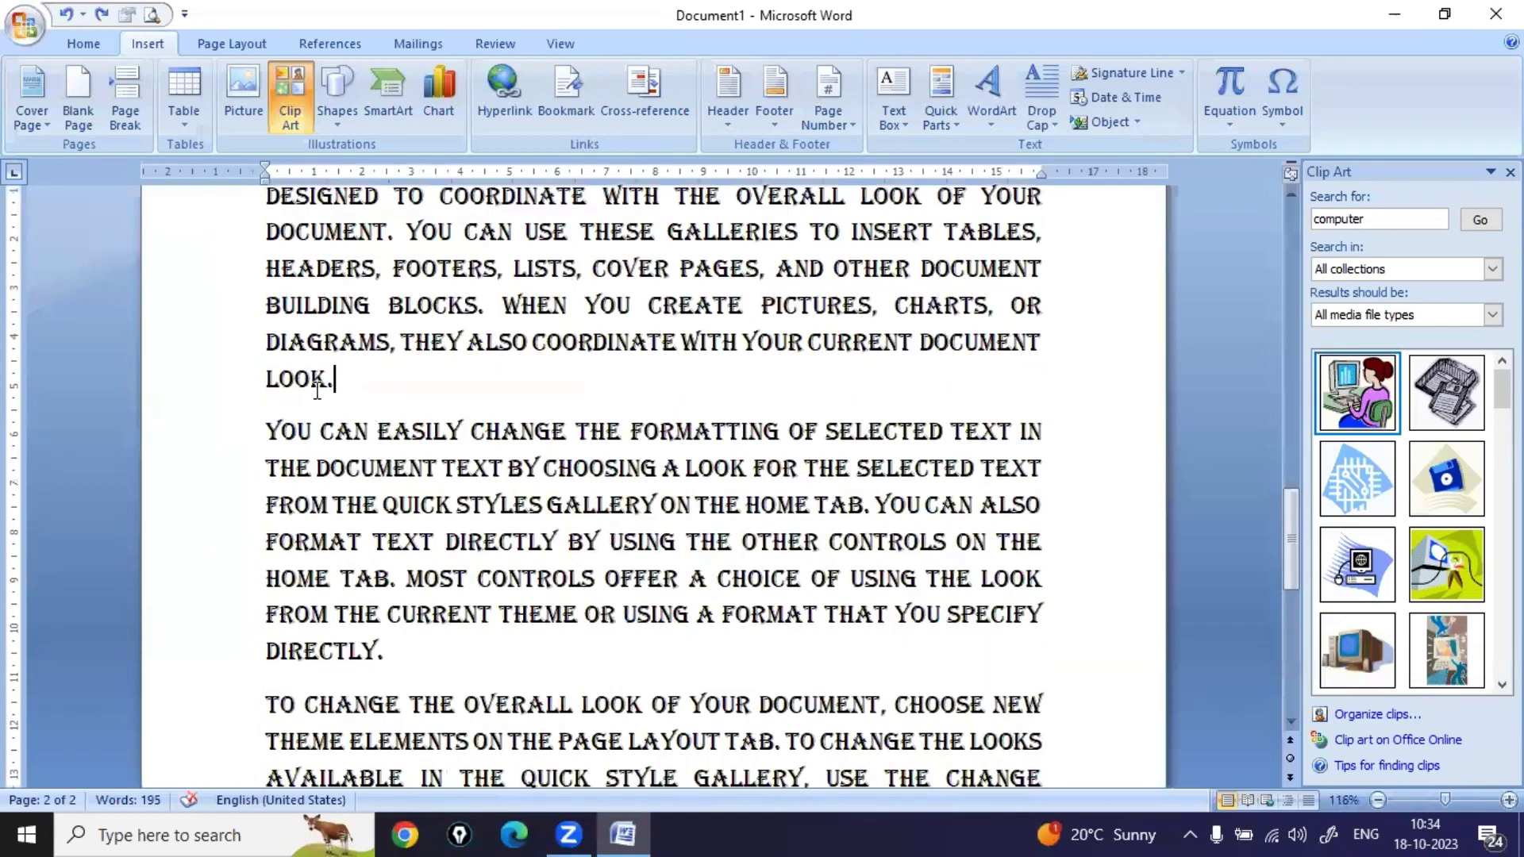
click(356, 390)
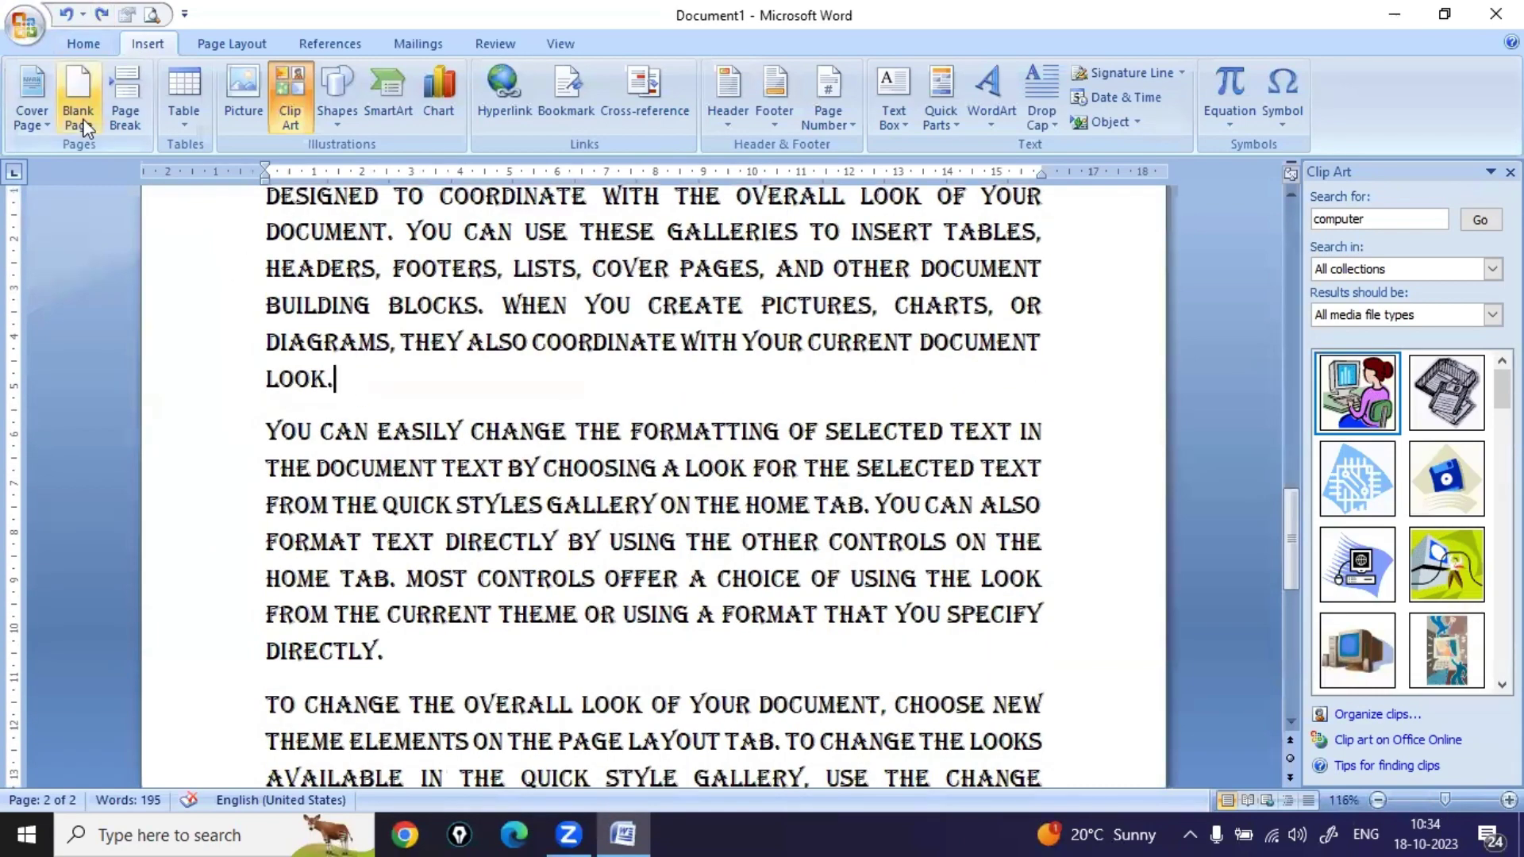
click(133, 105)
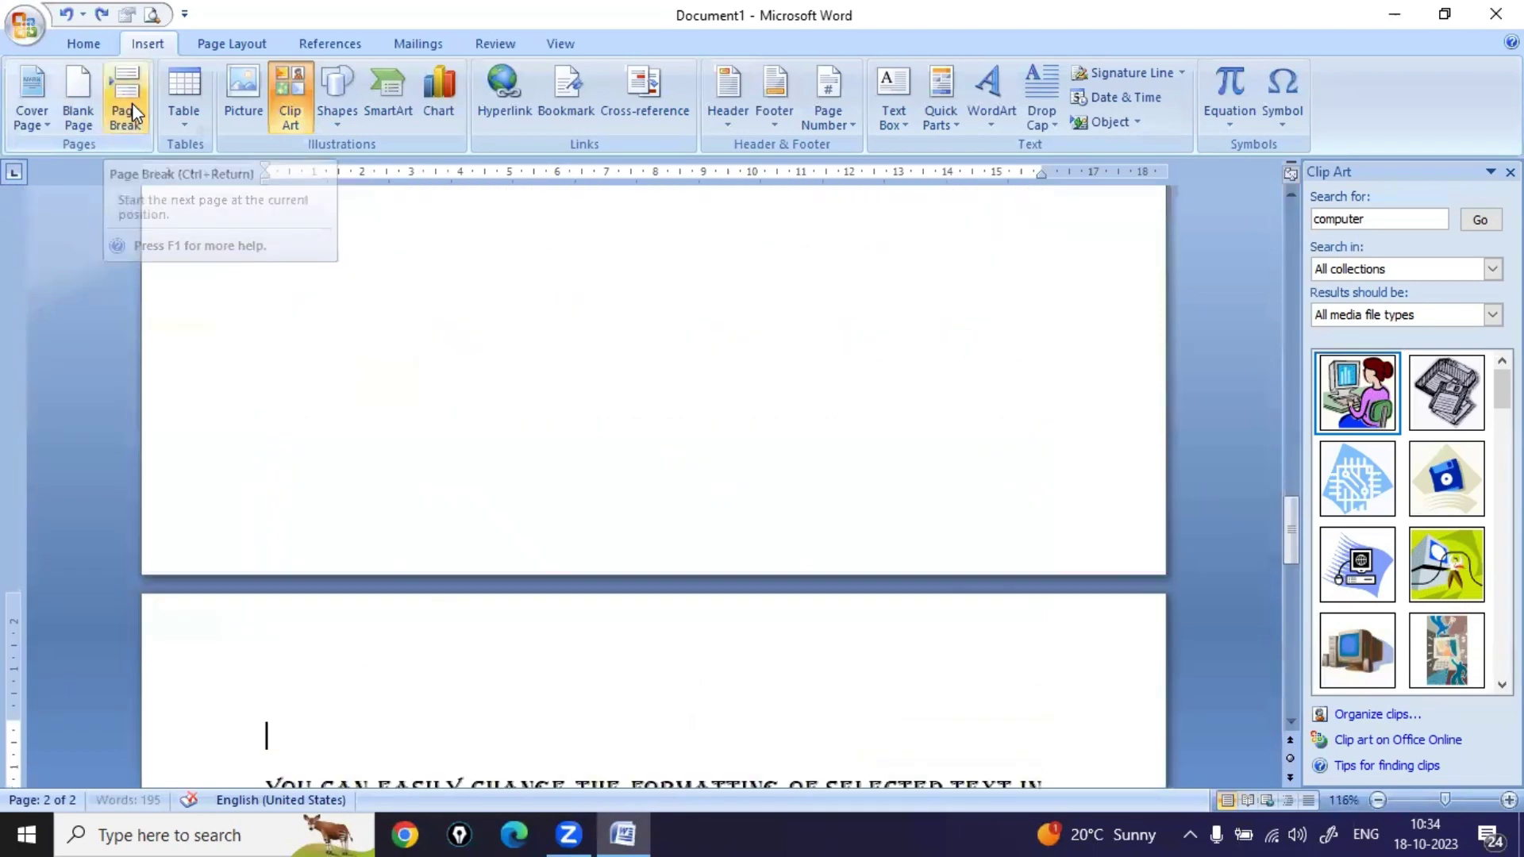
click(1412, 797)
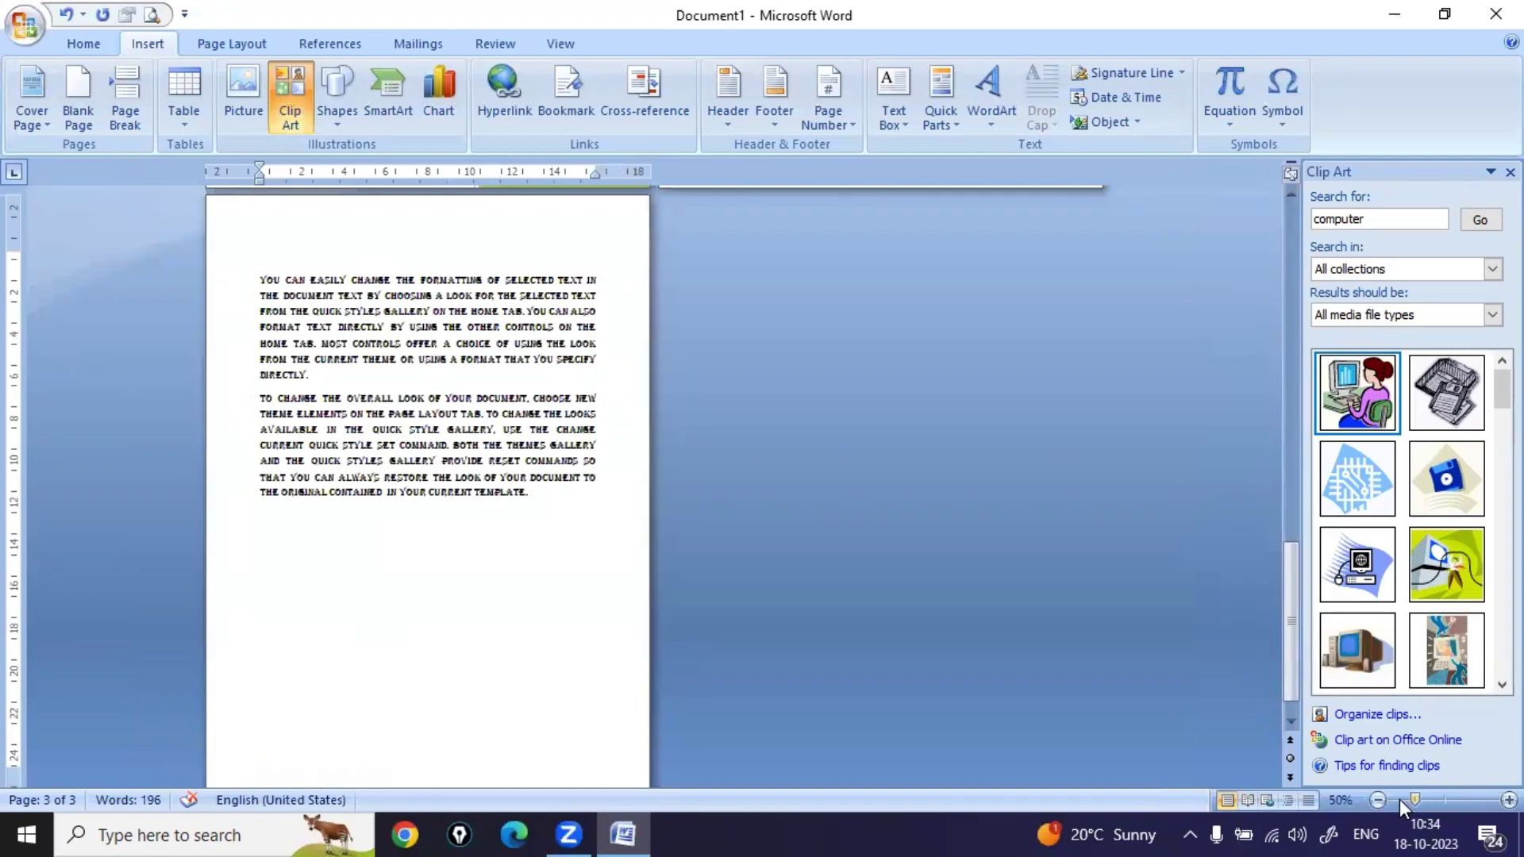
click(1395, 799)
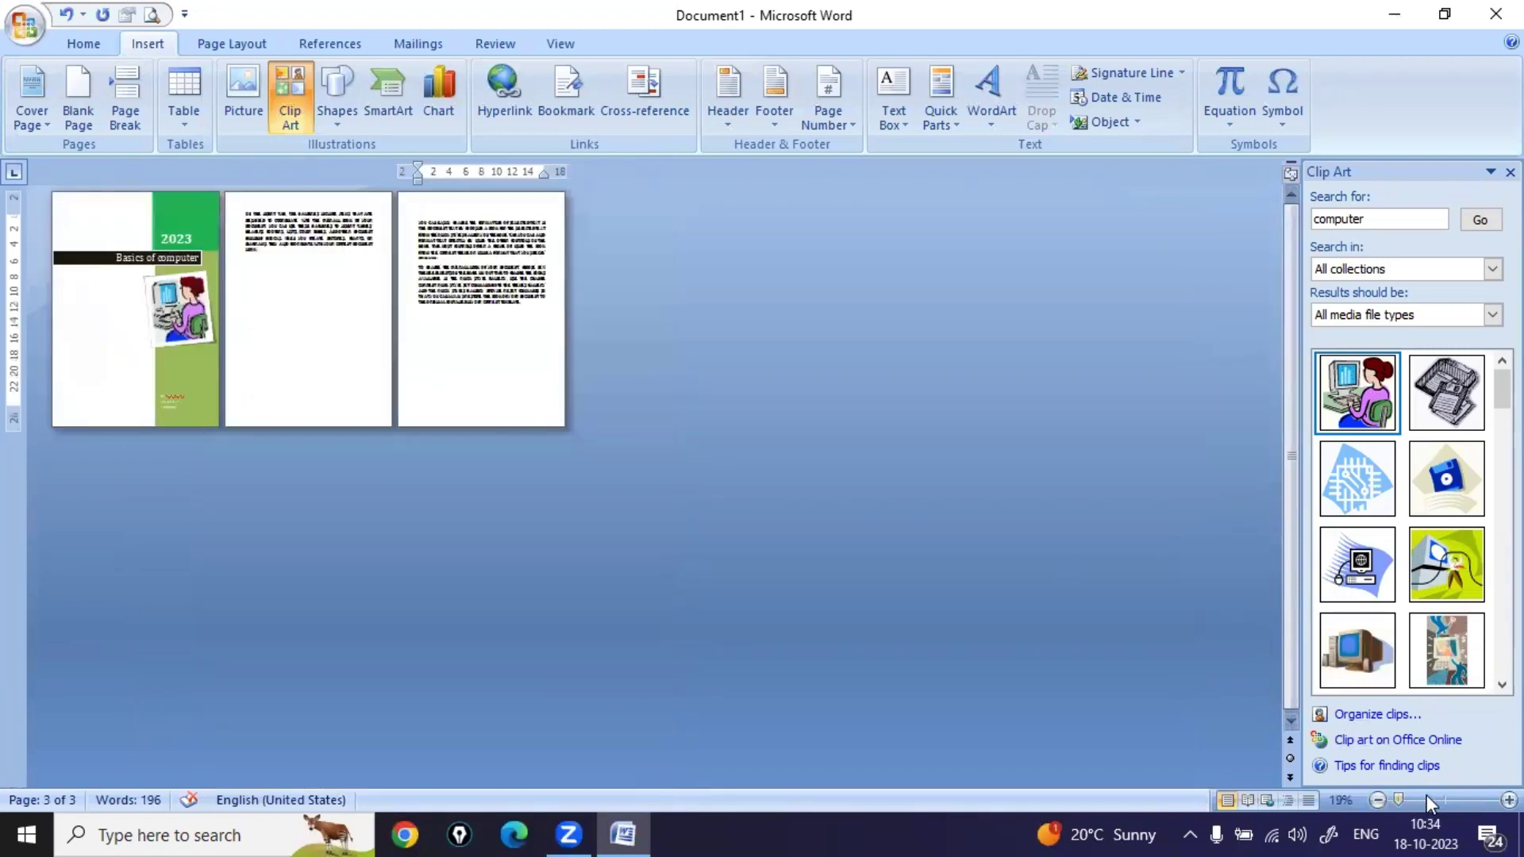
click(1411, 800)
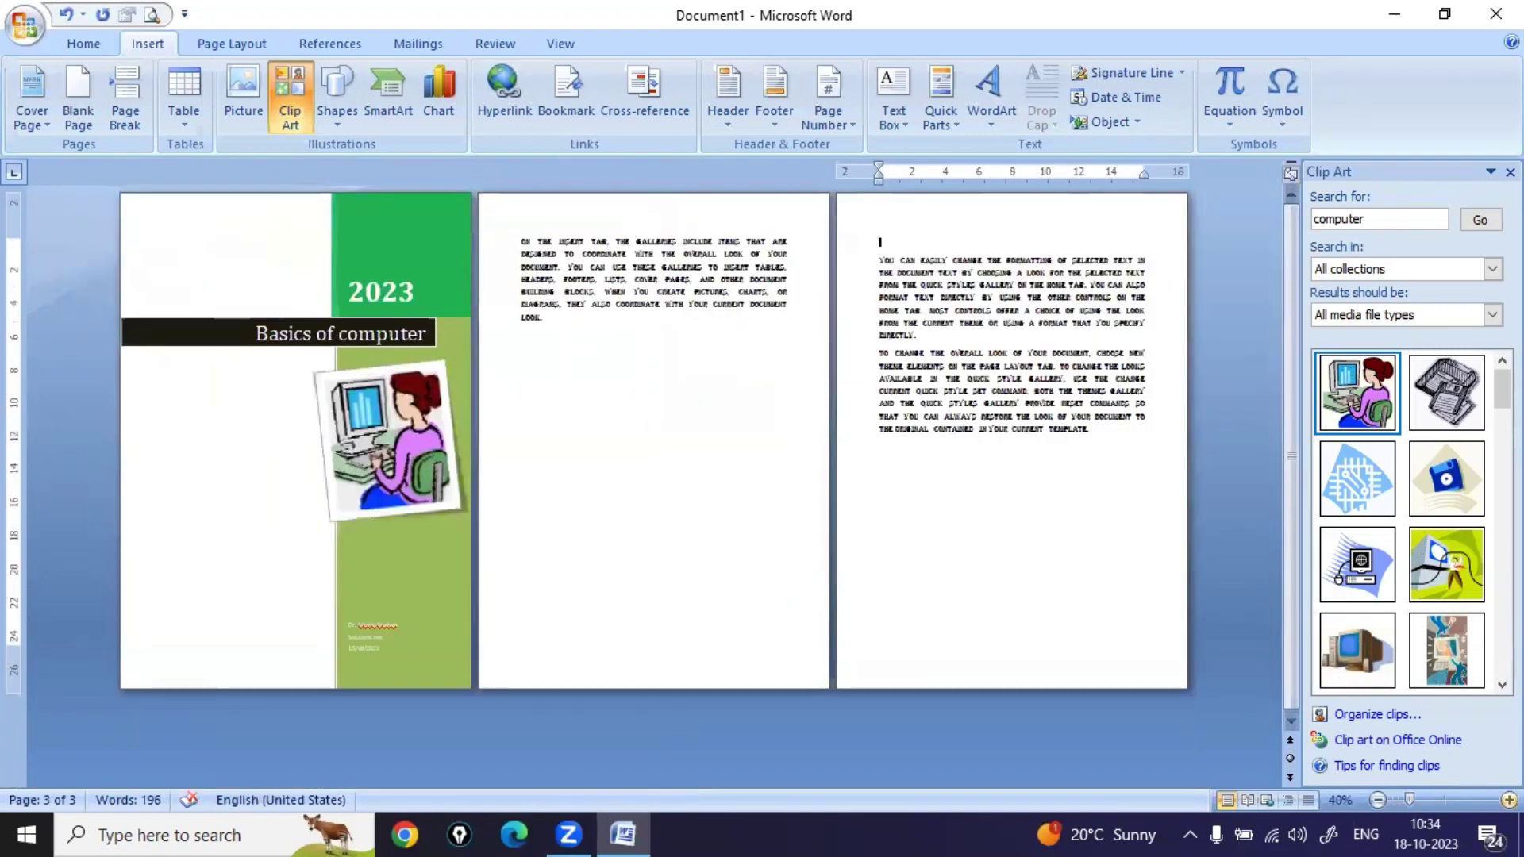
click(548, 324)
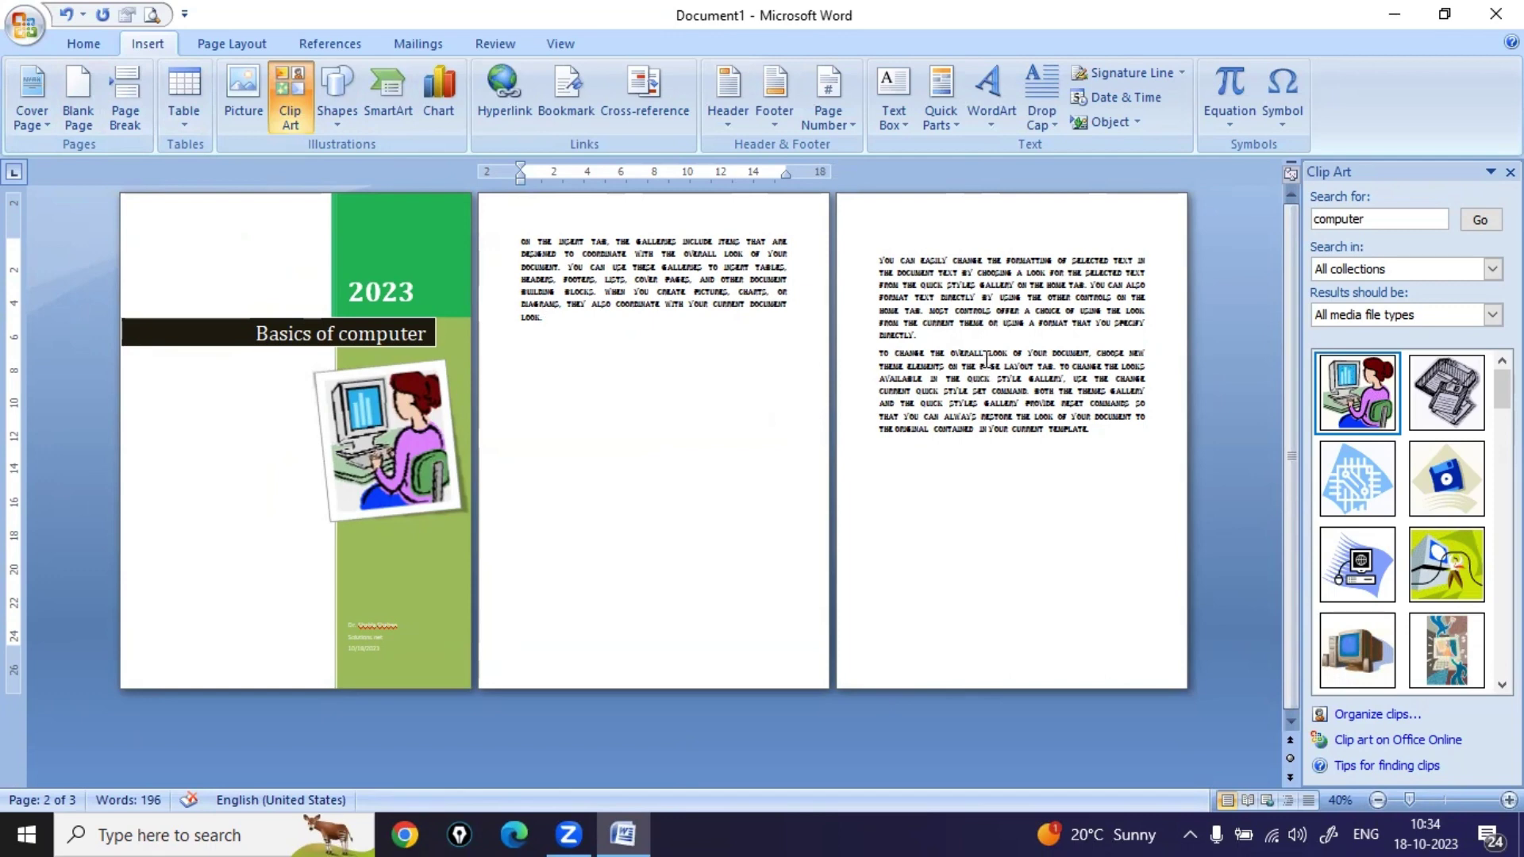
click(1448, 798)
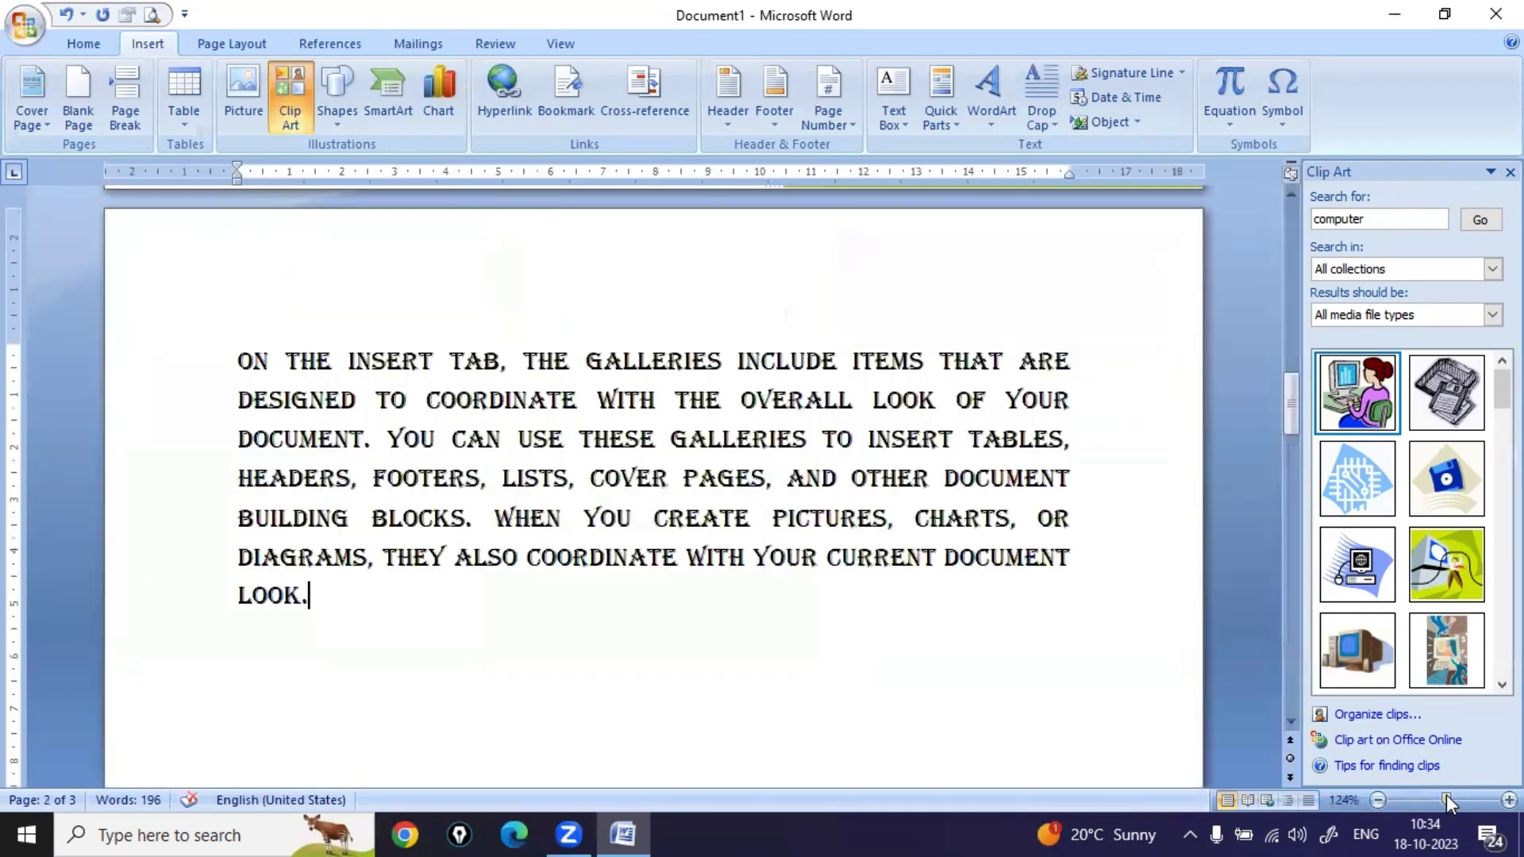